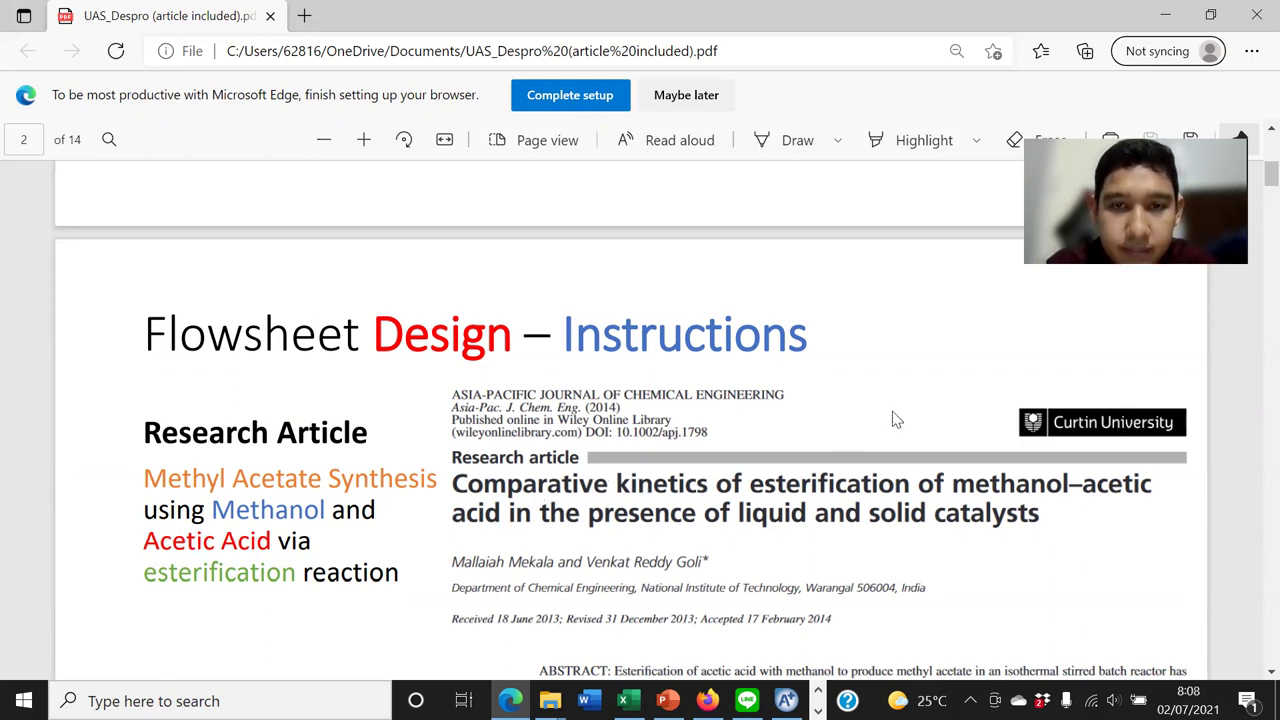
Switch from the article PDF to the Aspen Plus flowsheet and open the simulation's global Setup form
left_click(1170, 13)
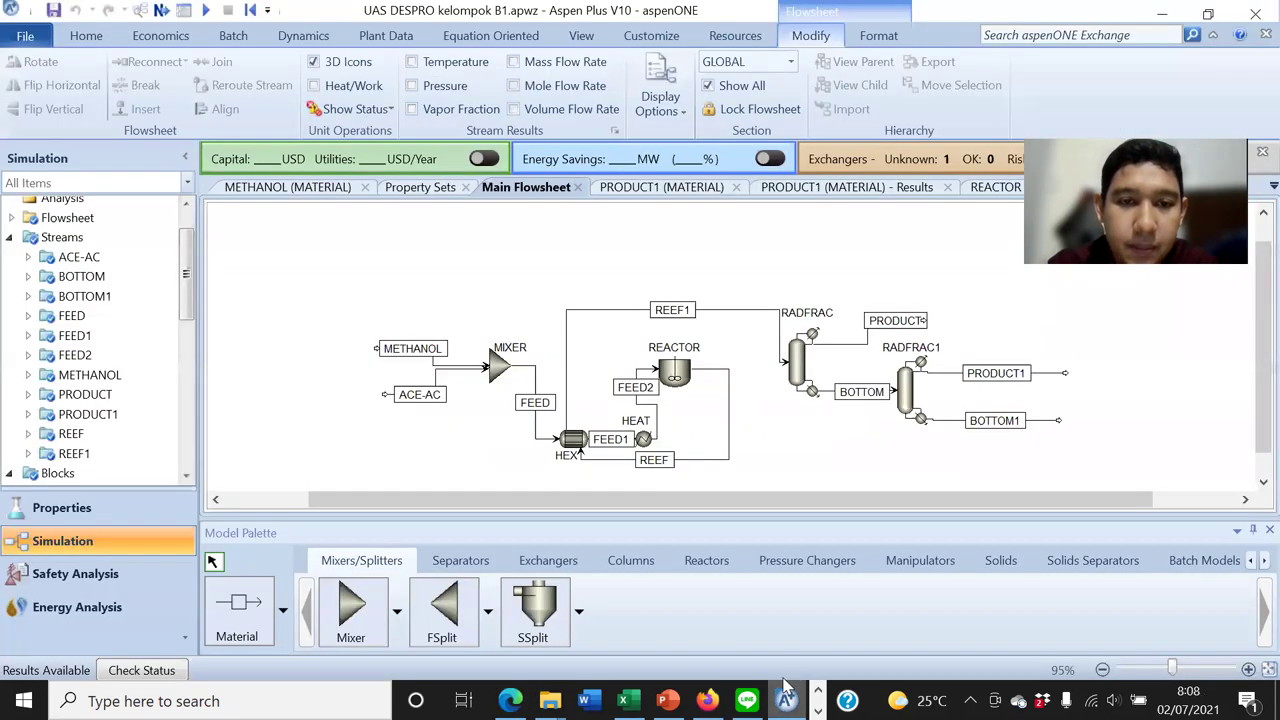
scroll(560, 345, "down", 2)
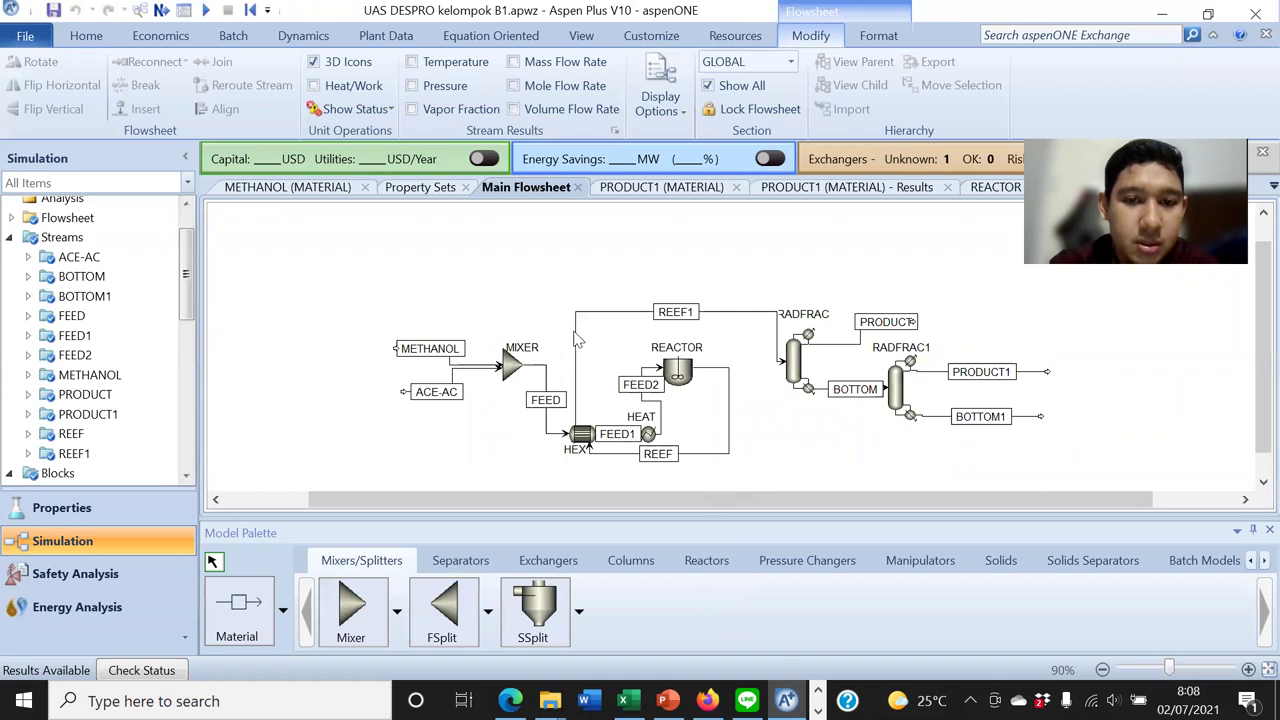
scroll(183, 256, "up", 1)
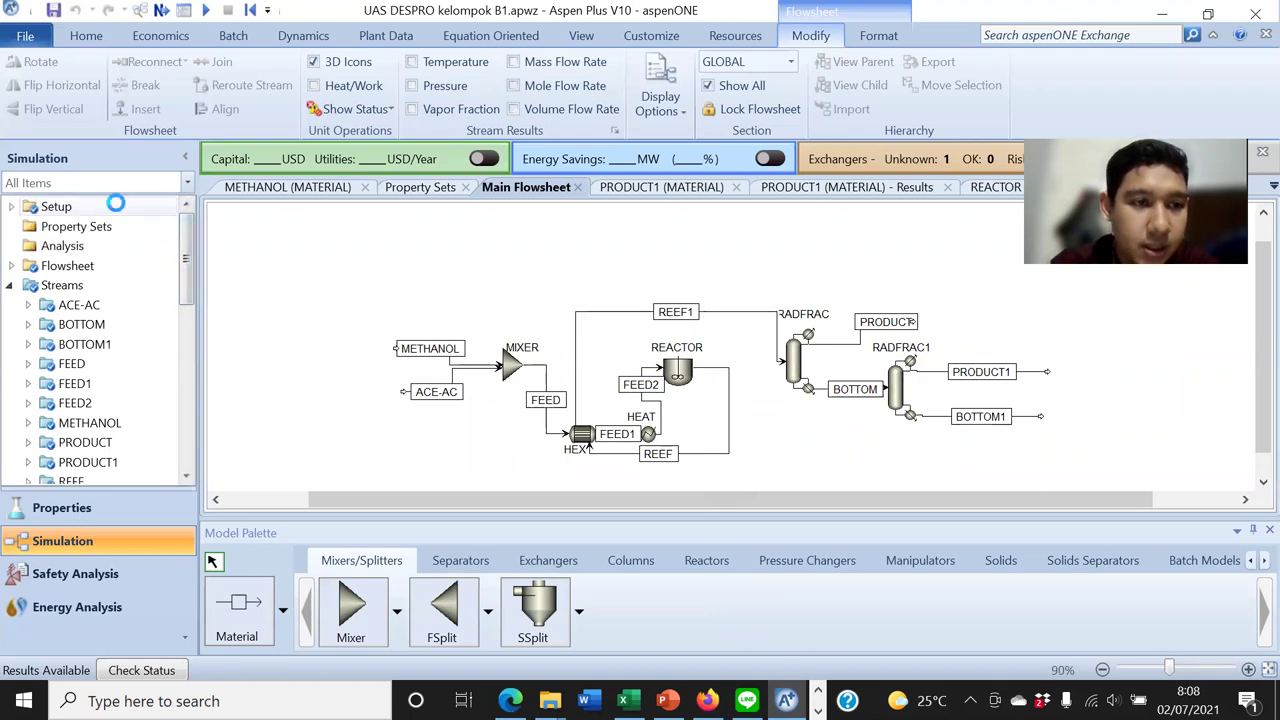
double_click(114, 206)
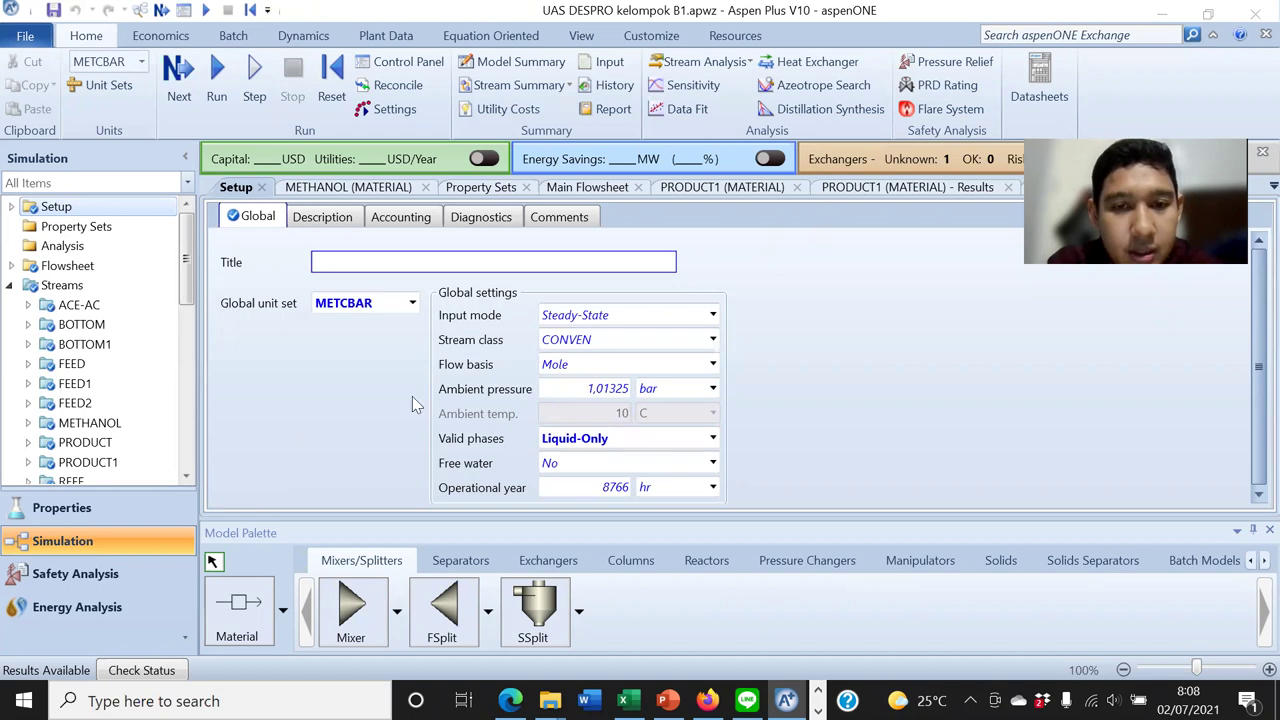
Select Liquid-Only as the valid phases in the Properties environment's global settings and return to the Simulation environment
left_click(122, 510)
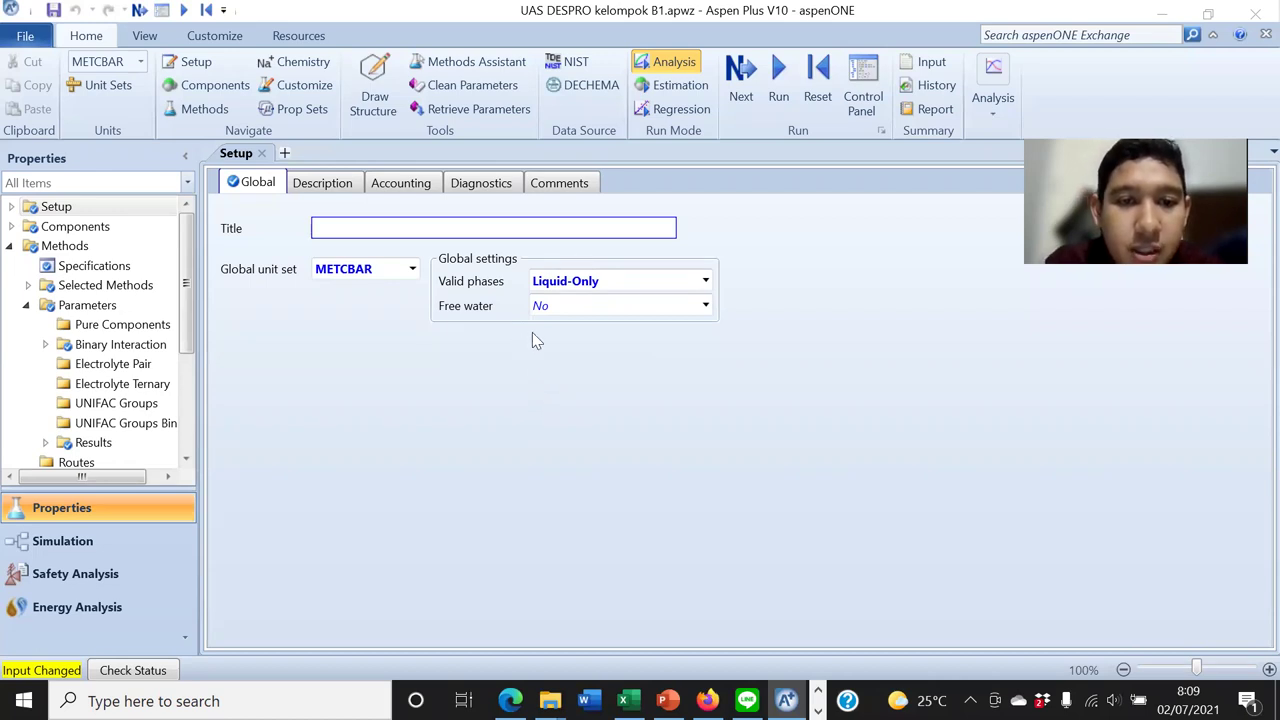
left_click(660, 278)
left_click(663, 283)
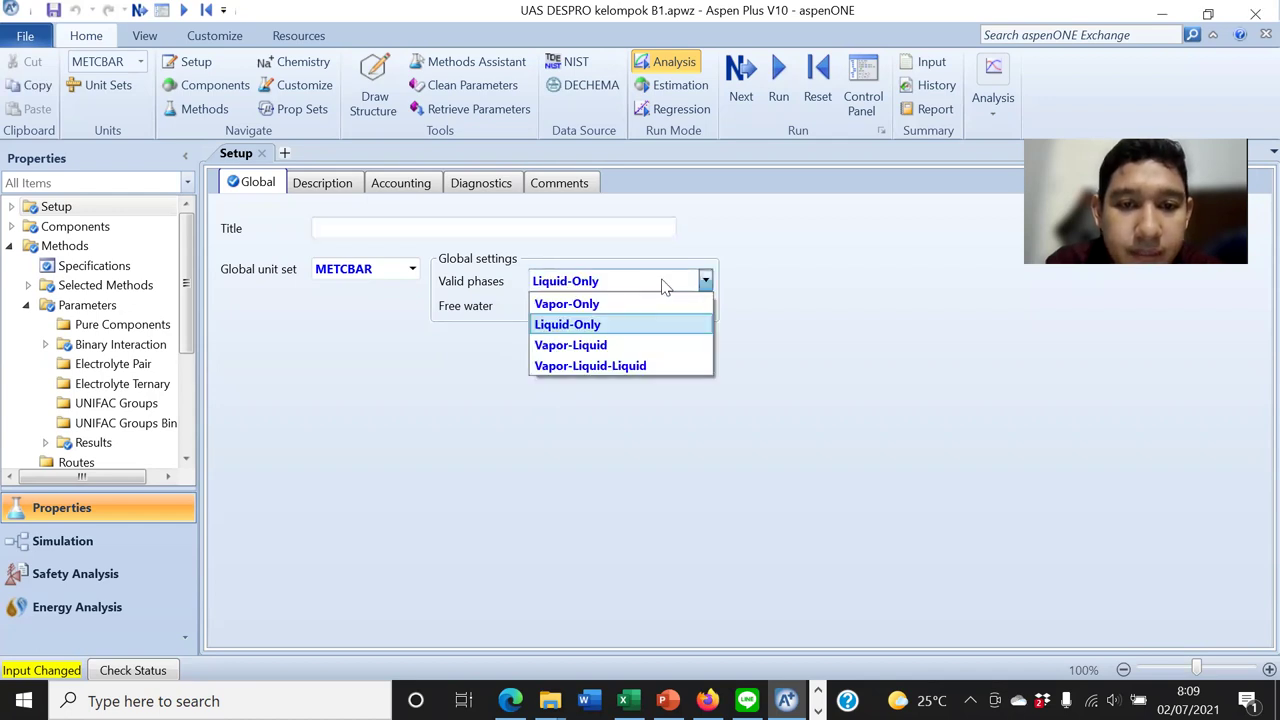
left_click(645, 328)
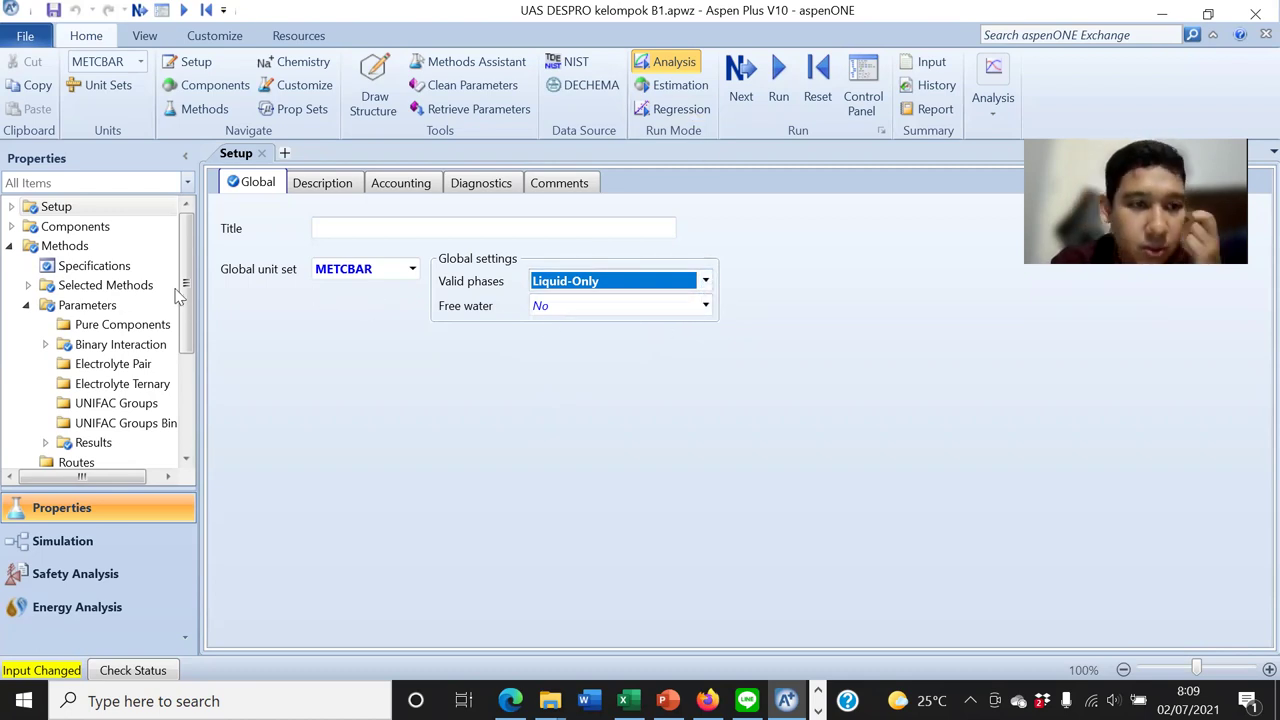
left_click(74, 534)
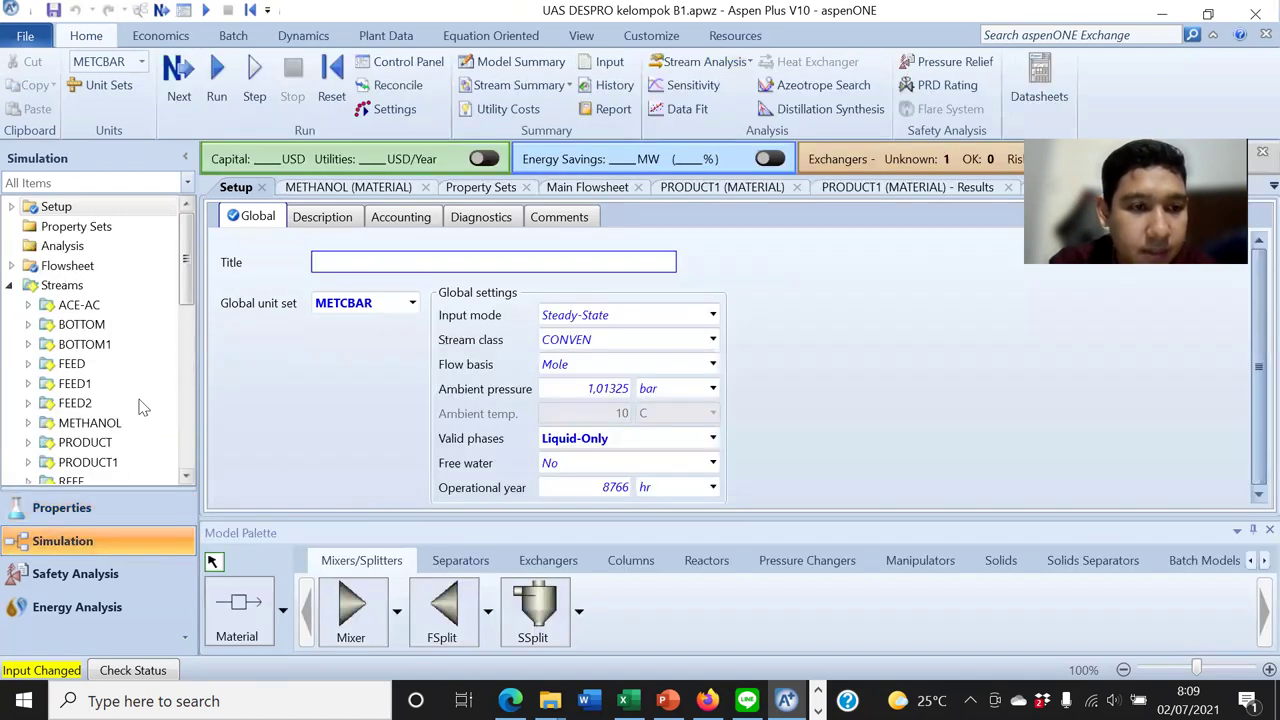
From the main flowsheet, open the MIXER block and review the input specifications of the METHANOL and ACE-AC feed streams
left_click(604, 191)
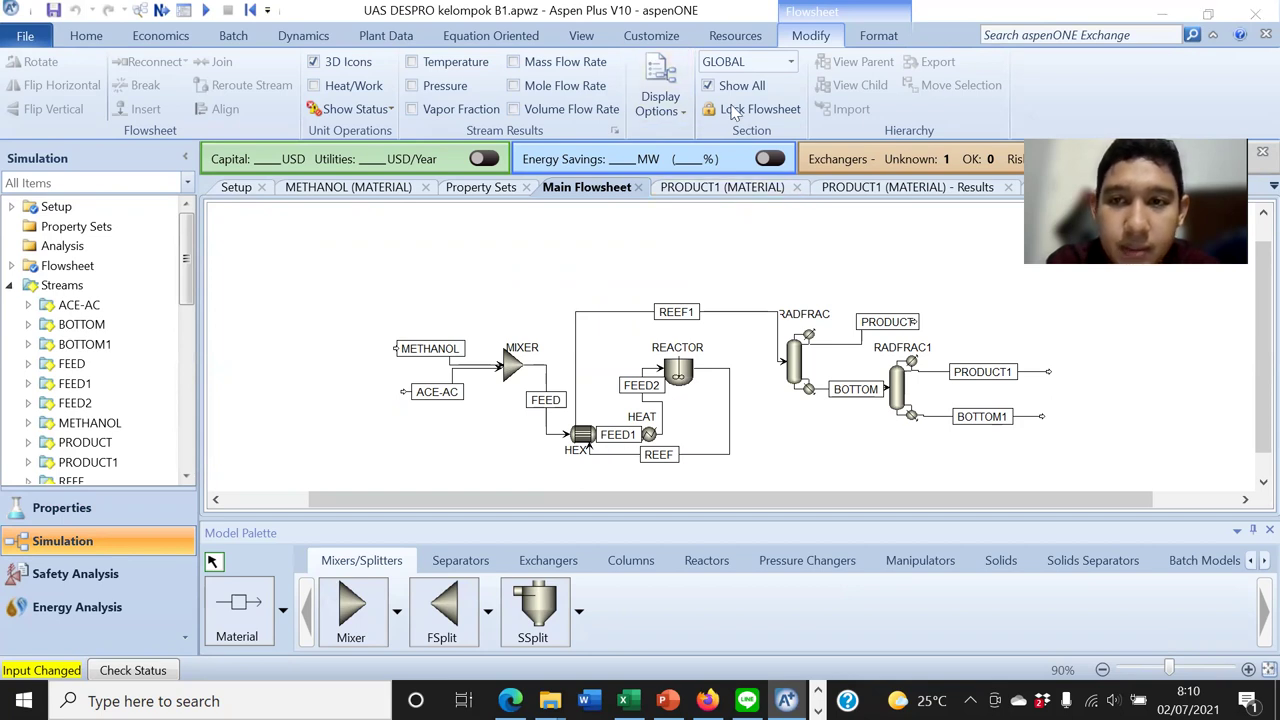
double_click(512, 365)
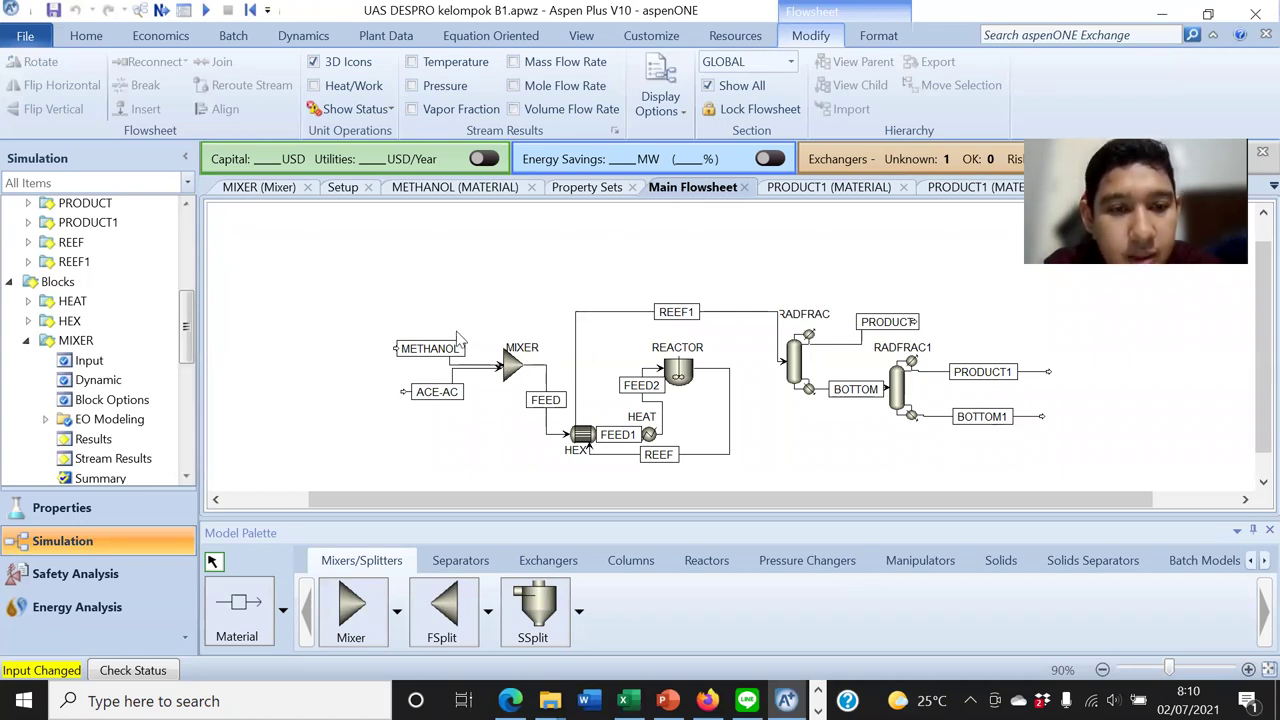
left_click(455, 364)
double_click(455, 364)
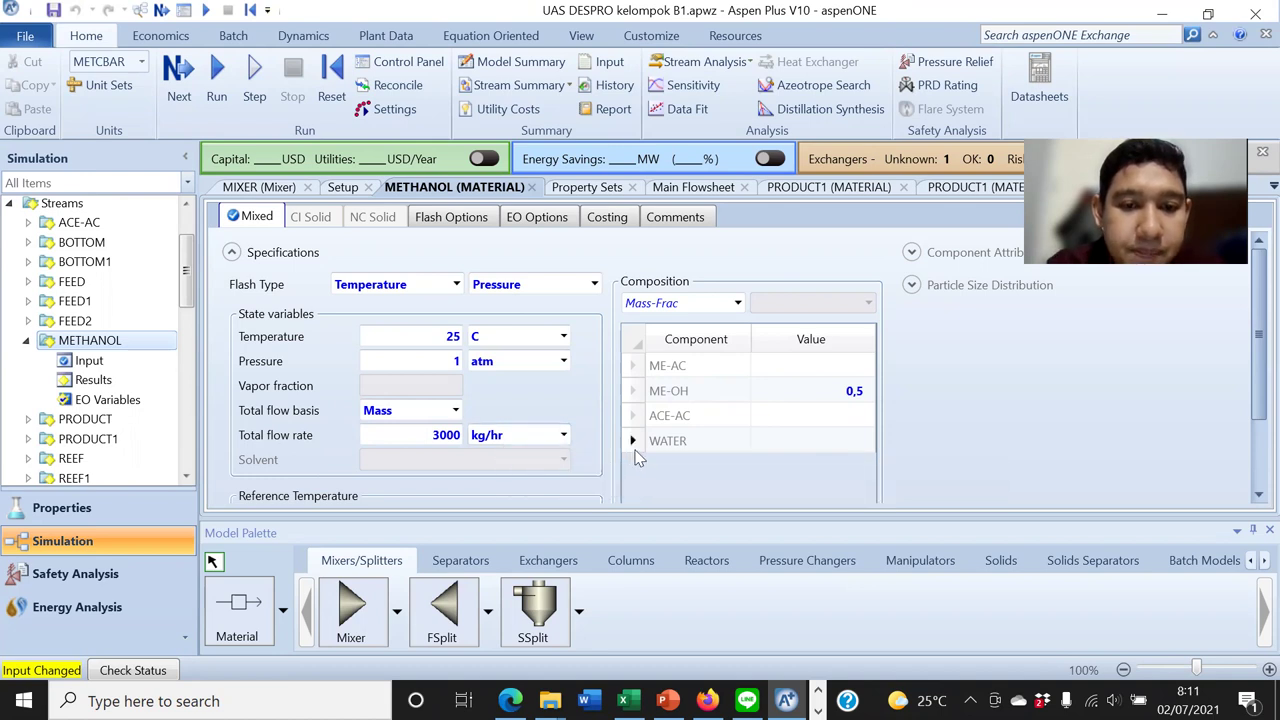
left_click(680, 190)
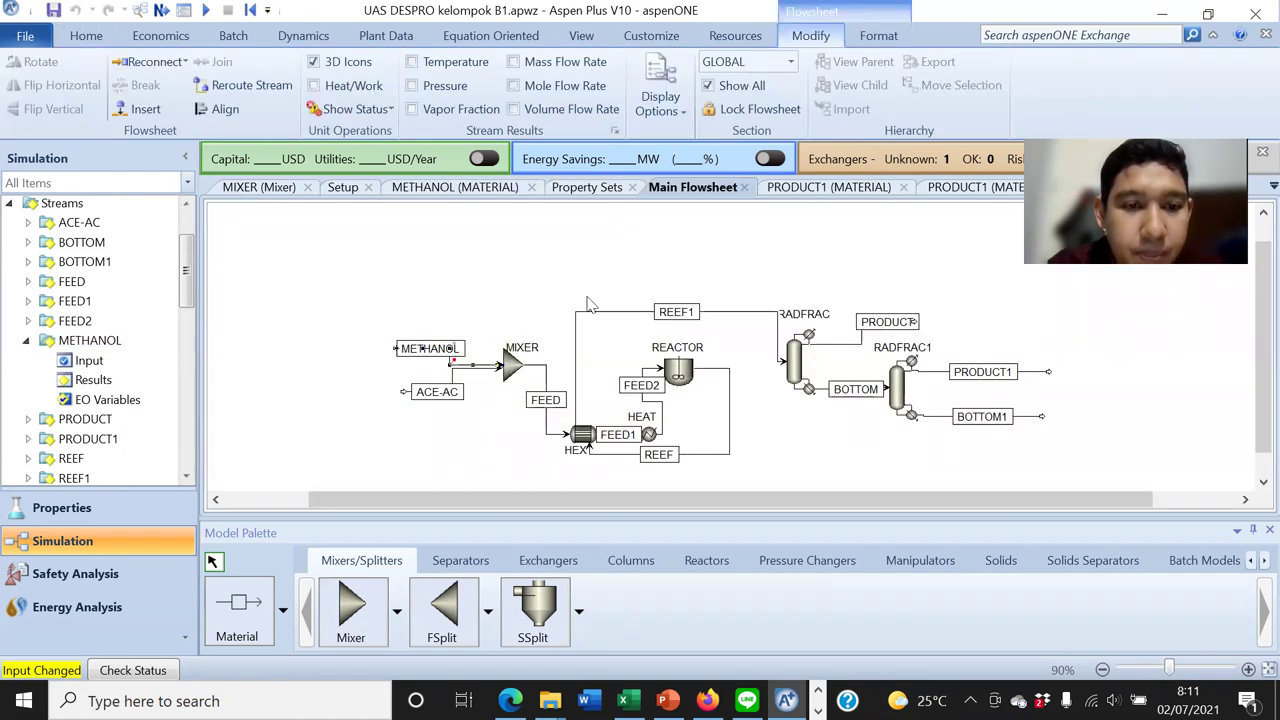
double_click(470, 368)
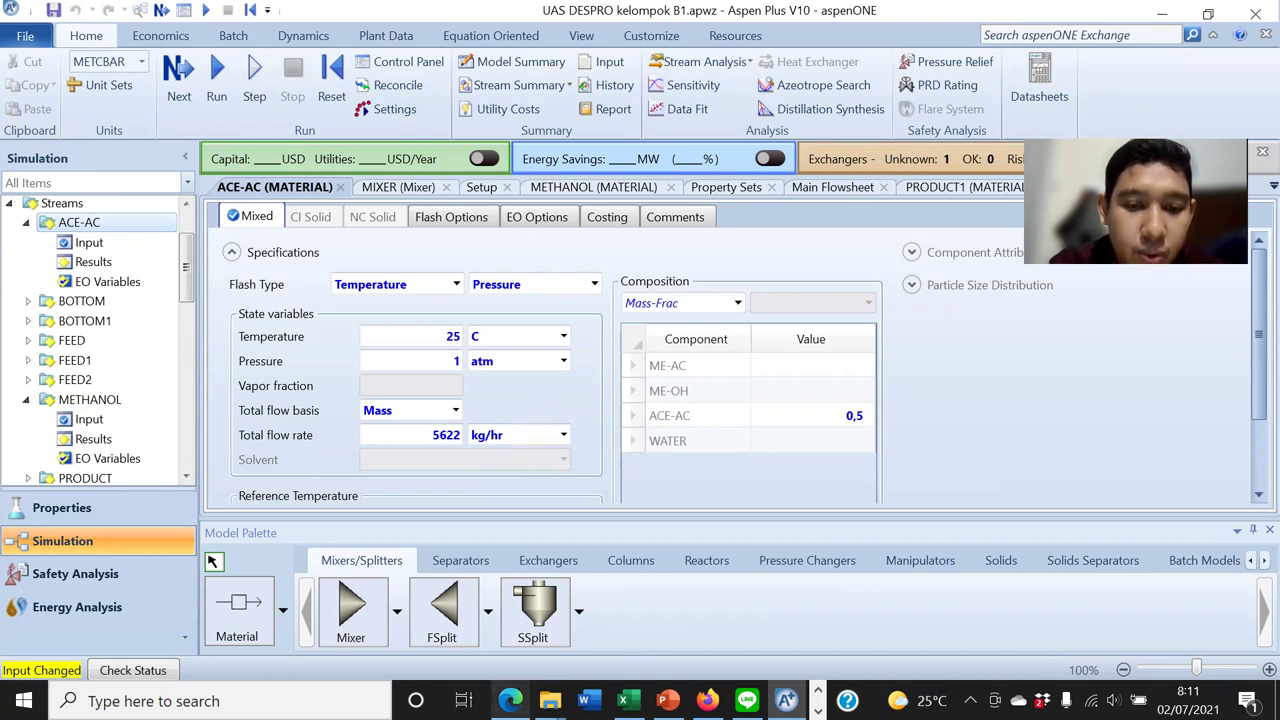
Check the article PDF in Edge briefly and switch to the mass balance sheet of the kelompok b1 workbook in Excel
left_click(512, 700)
scroll(549, 514, "down", 5)
scroll(549, 514, "up", 2)
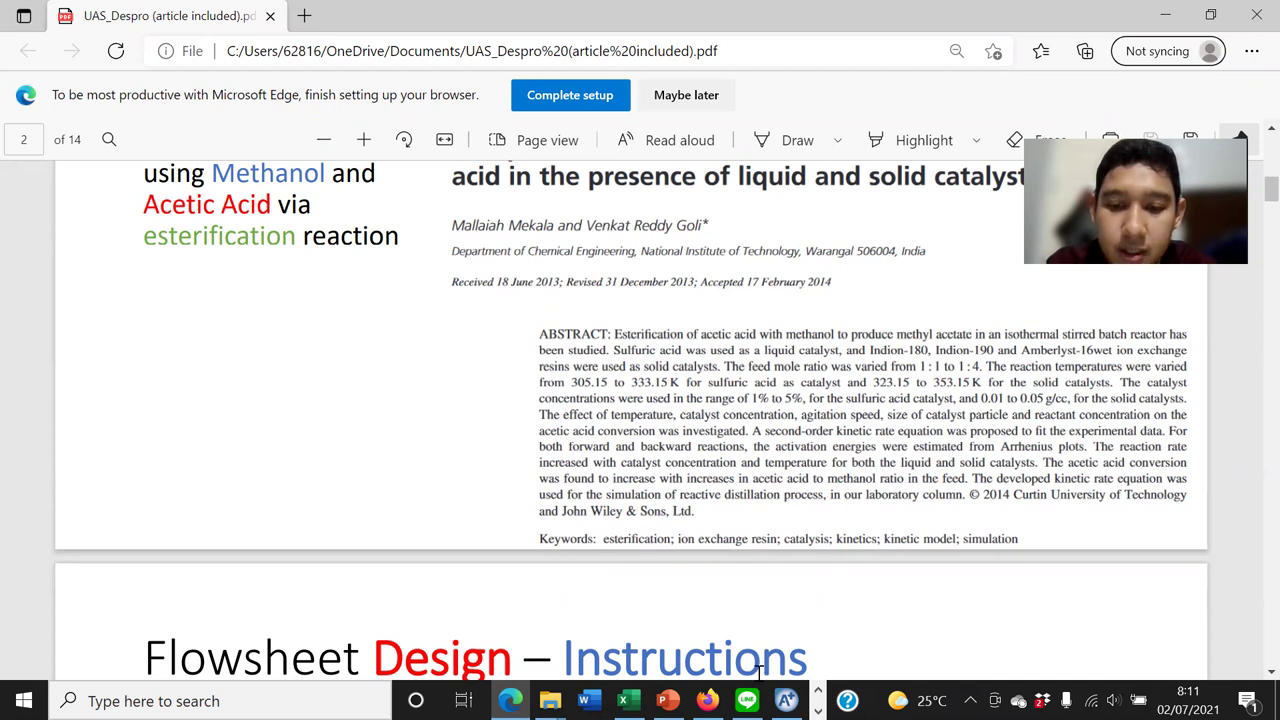
left_click(627, 700)
scroll(633, 445, "up", 1)
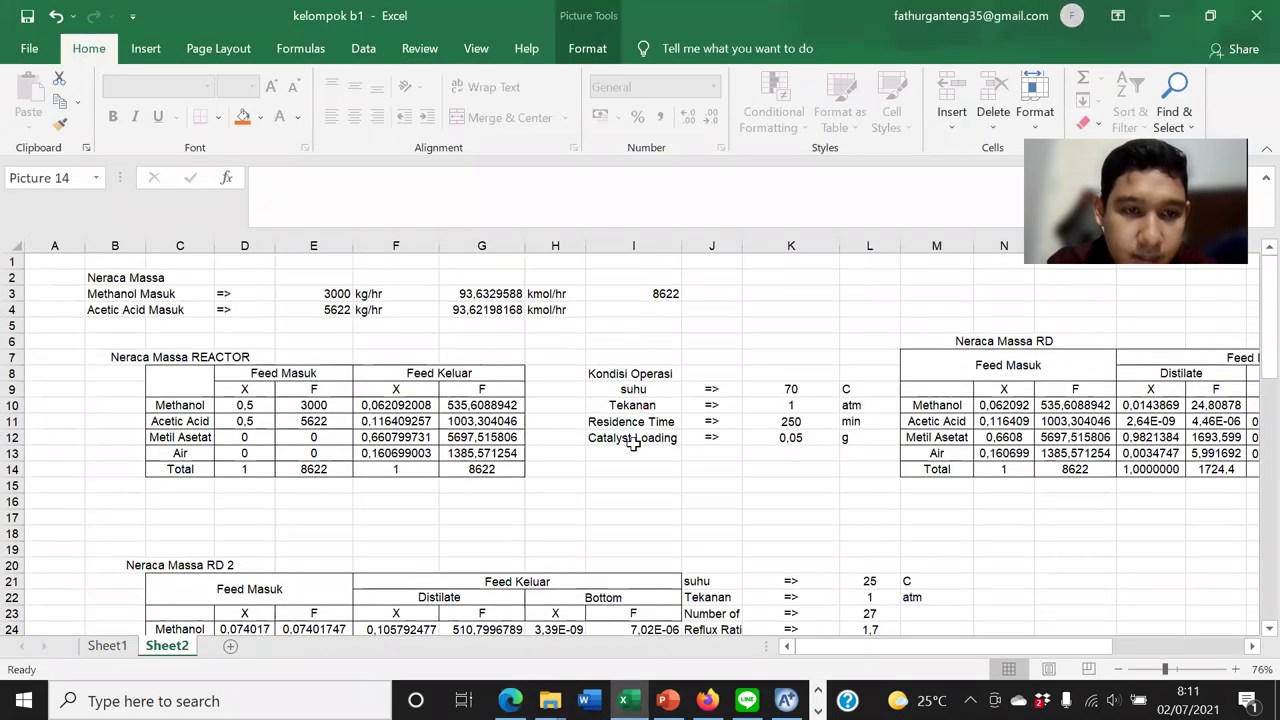
Examine the methanol and acetic acid feed mass flows in cells E3:E4 of the mass balance sheet
left_click(370, 290)
left_click(345, 293)
left_click(305, 332)
left_click(315, 309)
left_click(345, 295)
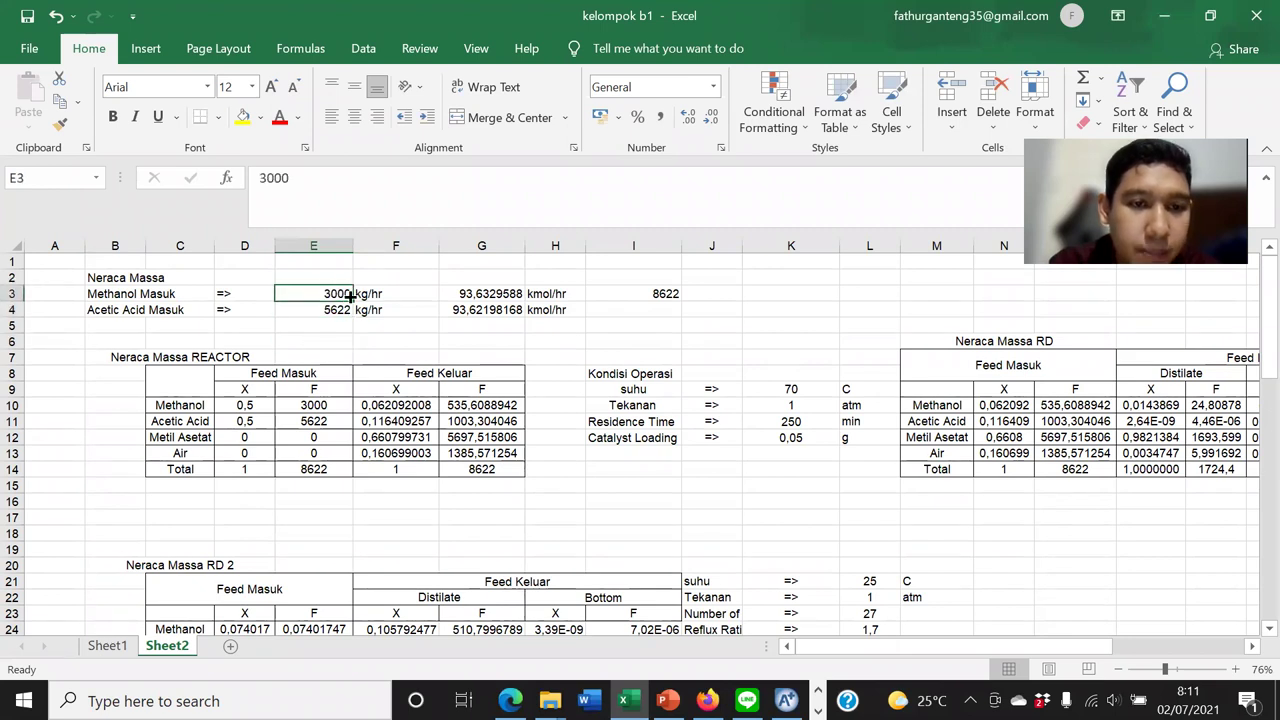
left_click(338, 312)
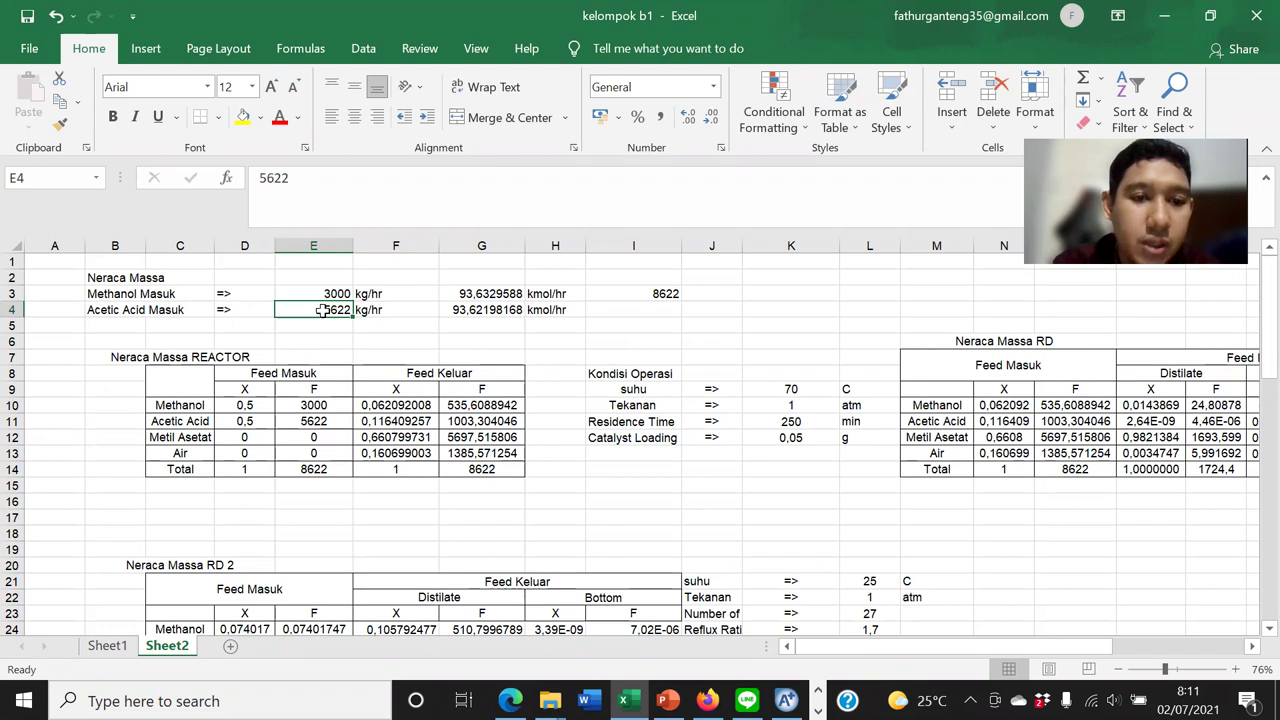
left_click(458, 355)
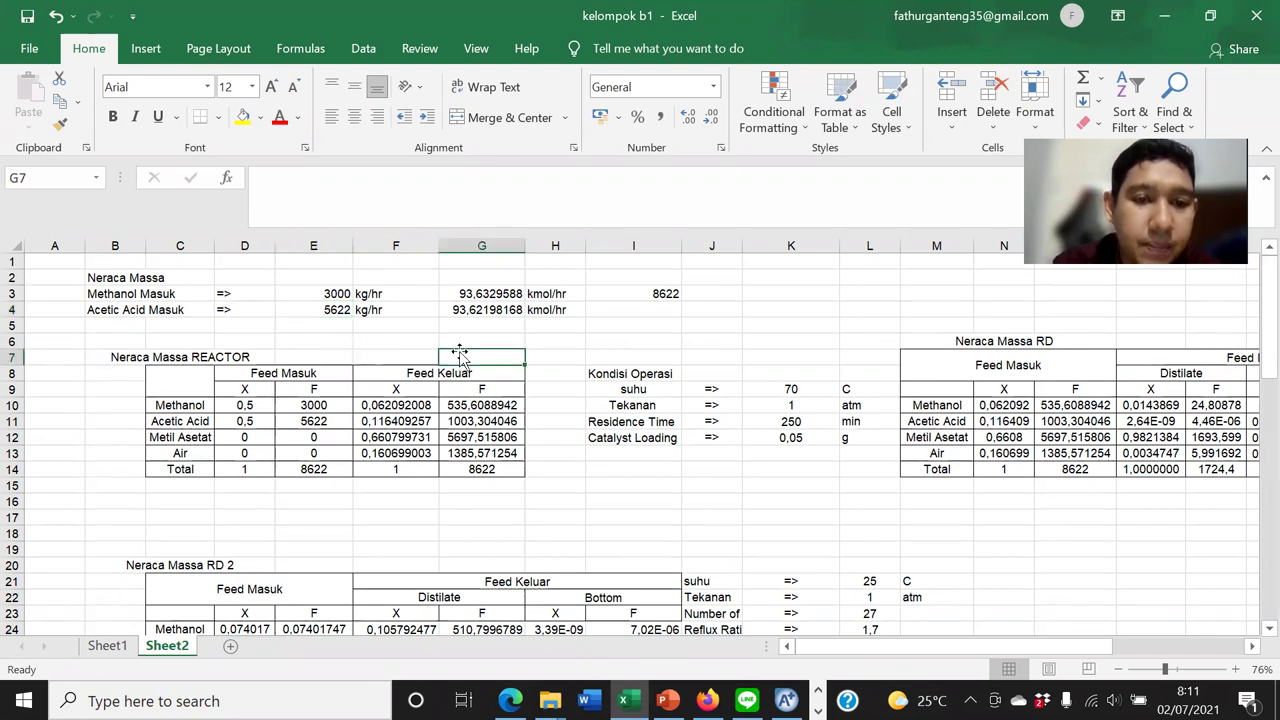
left_click(407, 328)
left_click_drag(312, 294, 337, 309)
left_click(321, 337)
left_click(338, 326)
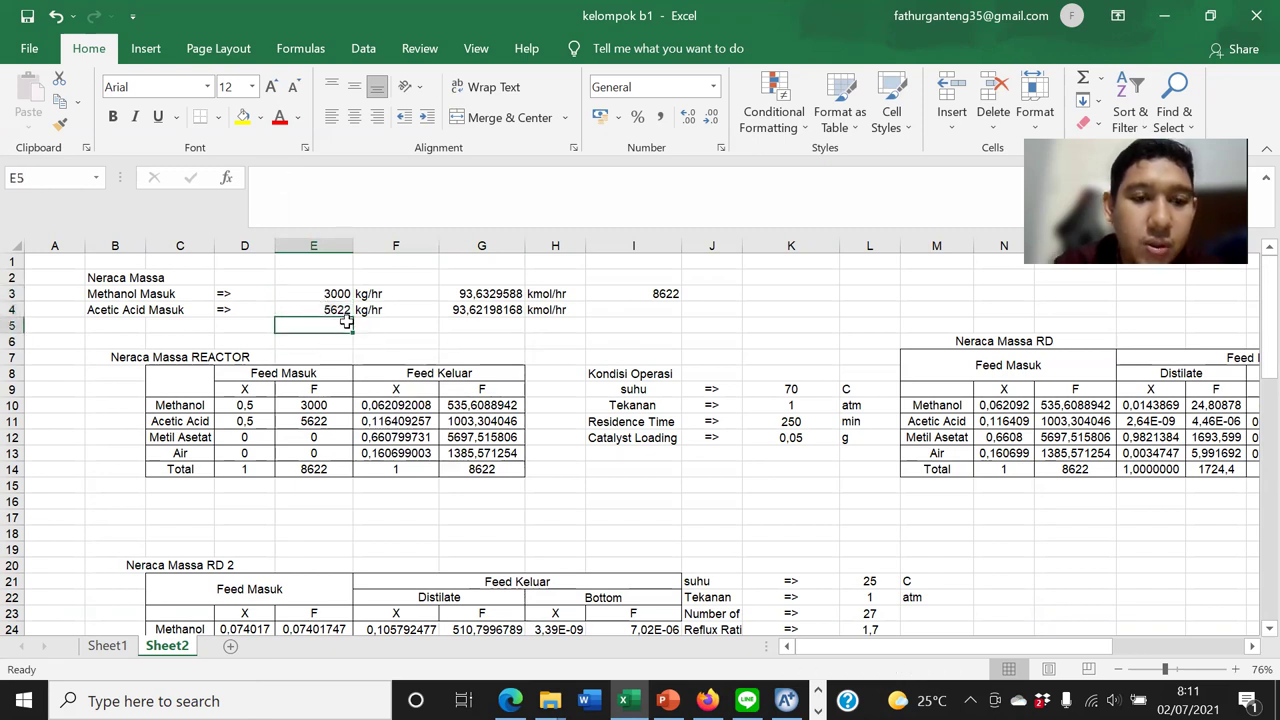
left_click(451, 339)
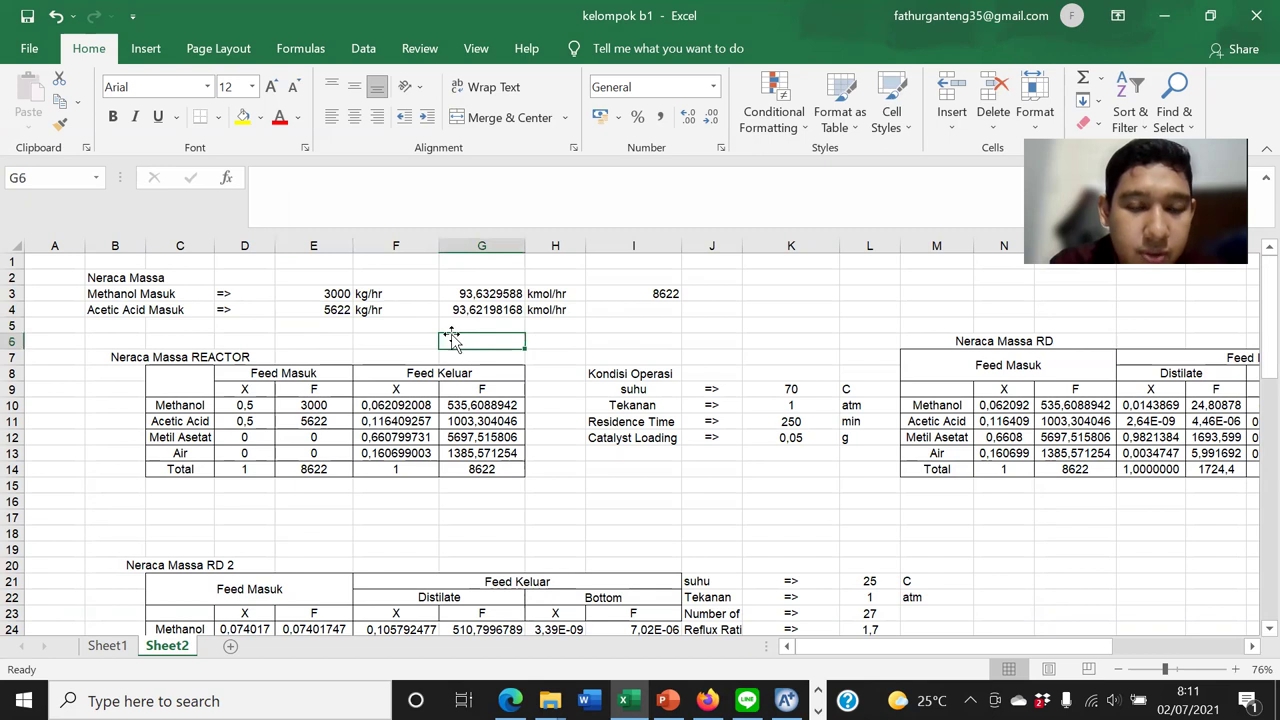
Examine the methanol and acetic acid molar feed flows and their formulas in cells G3:G4
left_click_drag(466, 292, 475, 311)
left_click(468, 326)
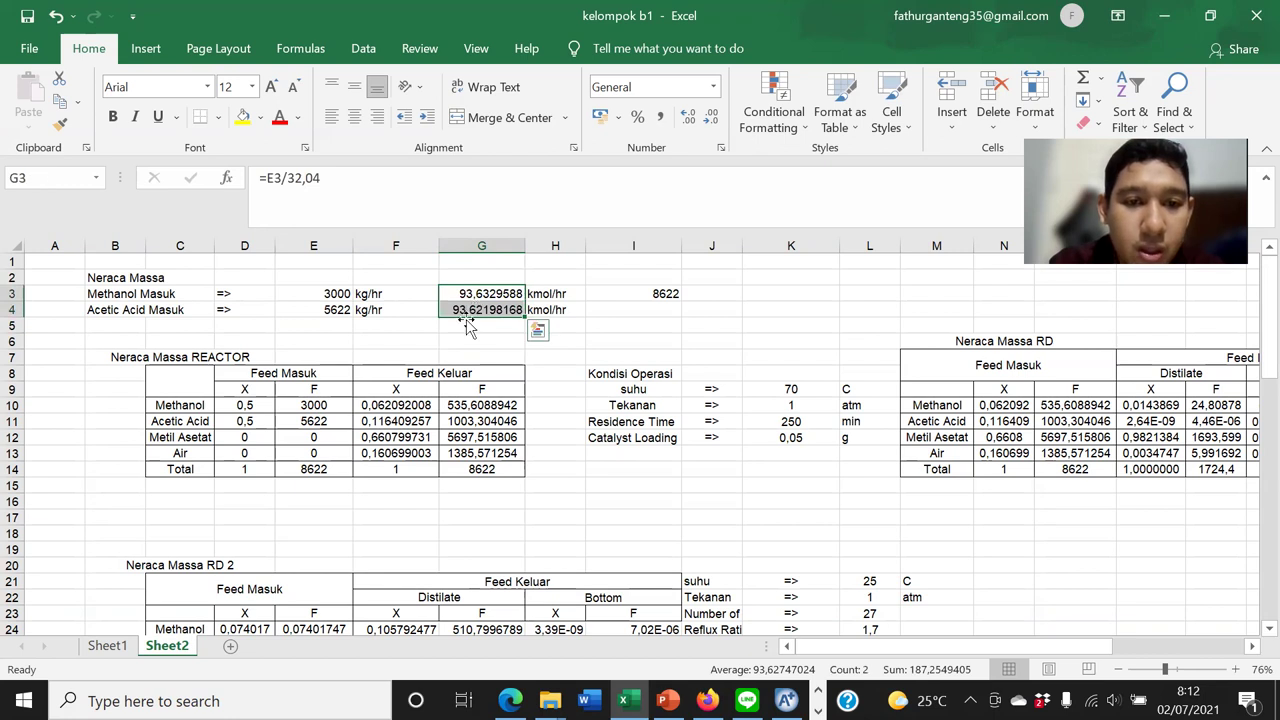
left_click(470, 326)
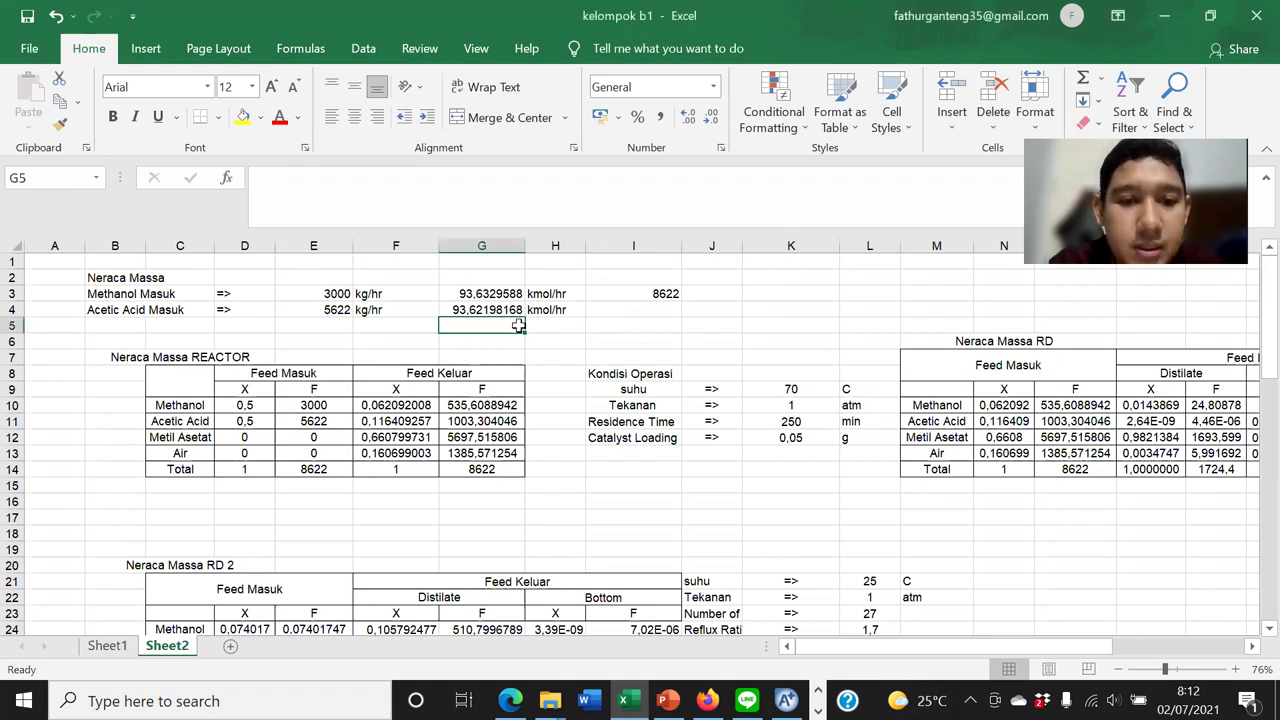
left_click(503, 309)
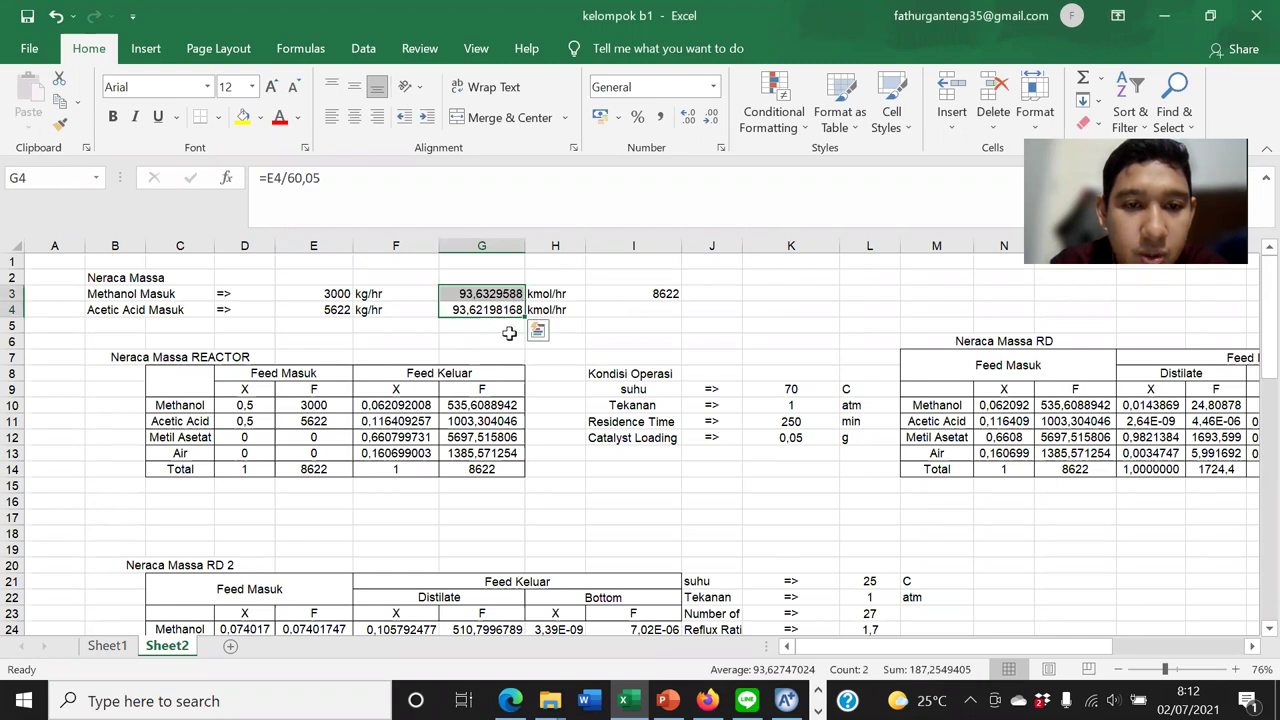
left_click(500, 327)
left_click_drag(491, 292, 500, 308)
left_click(490, 341)
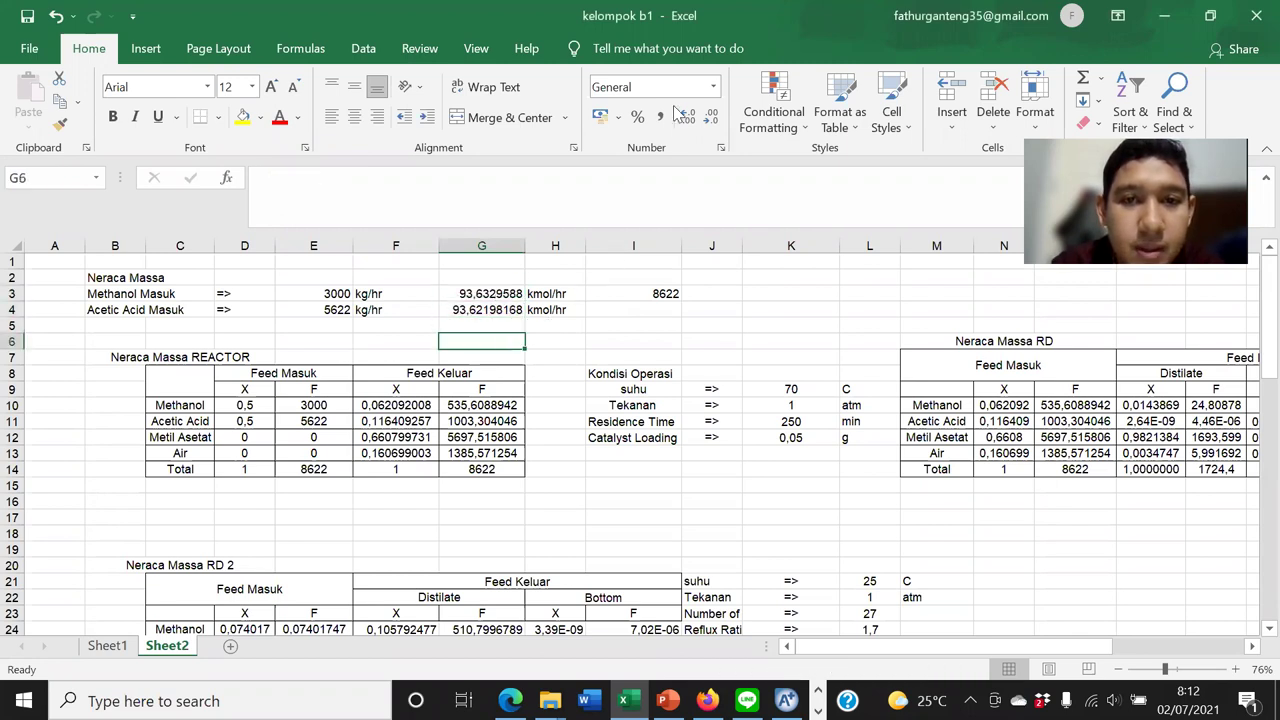
Switch to the article PDF in Edge and read the abstract for the feed mole ratio and reaction conditions
left_click(510, 700)
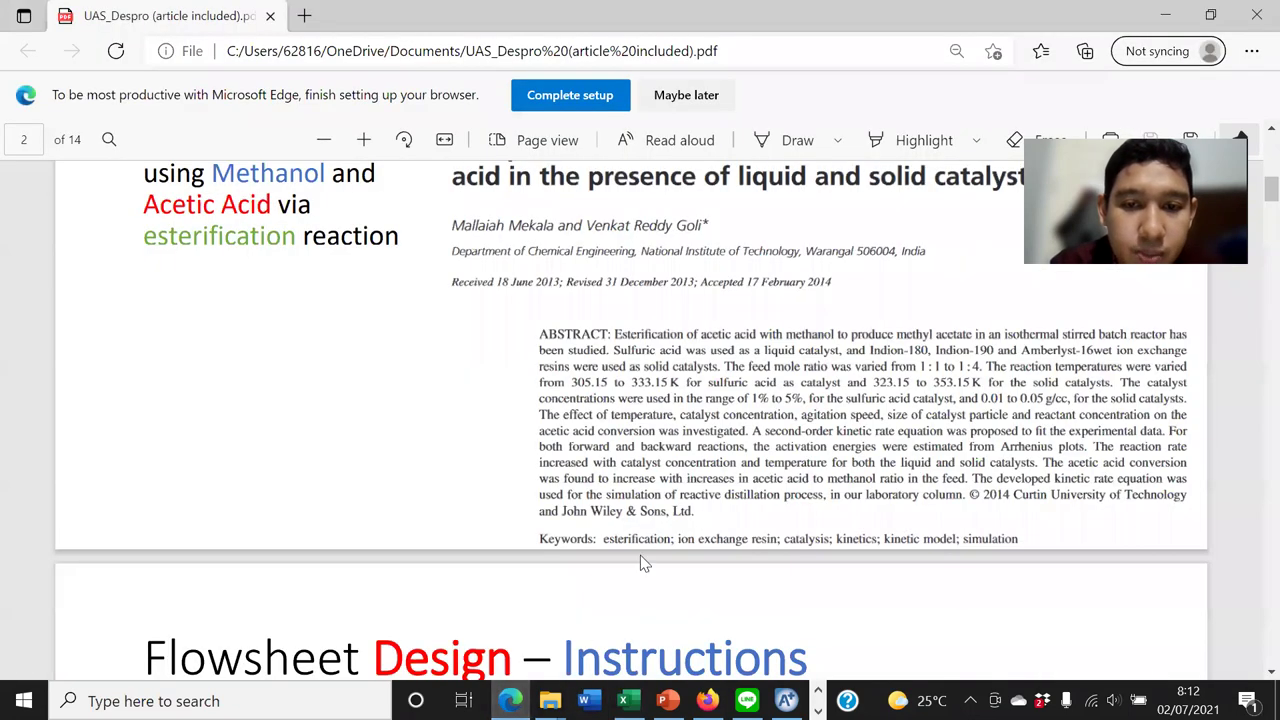
scroll(645, 560, "up", 1)
scroll(707, 548, "down", 1)
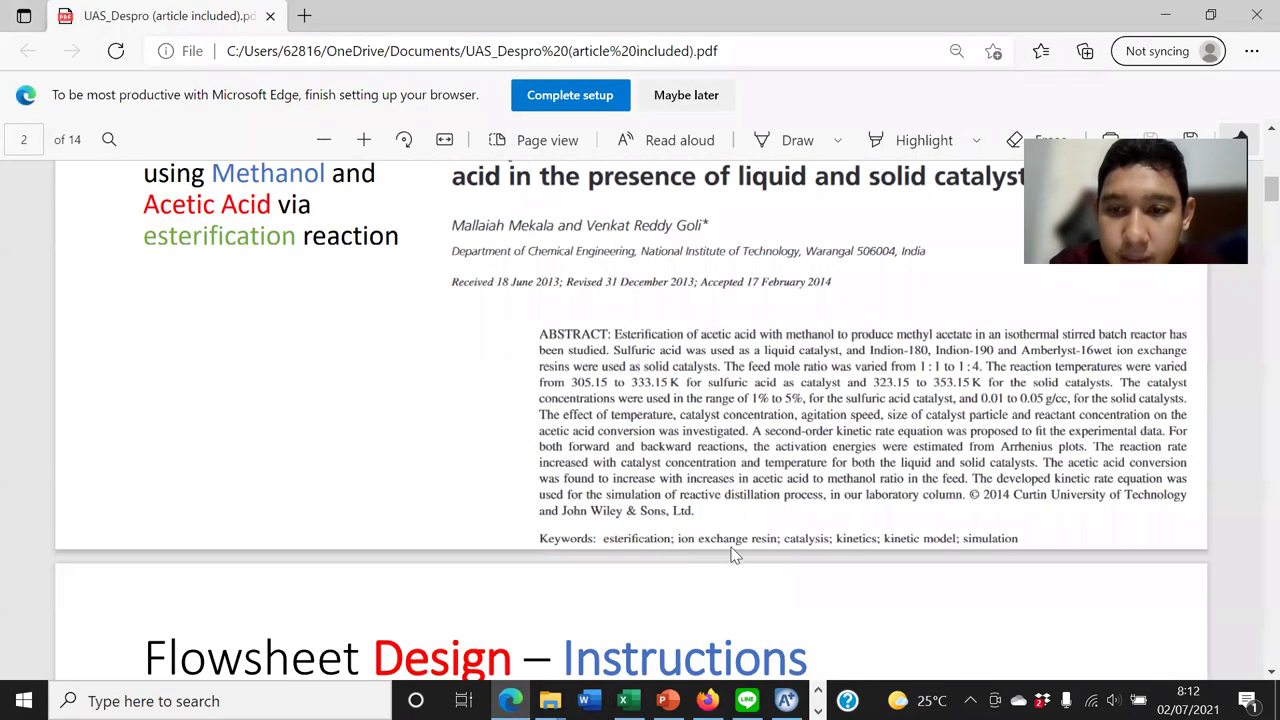
scroll(757, 548, "up", 2)
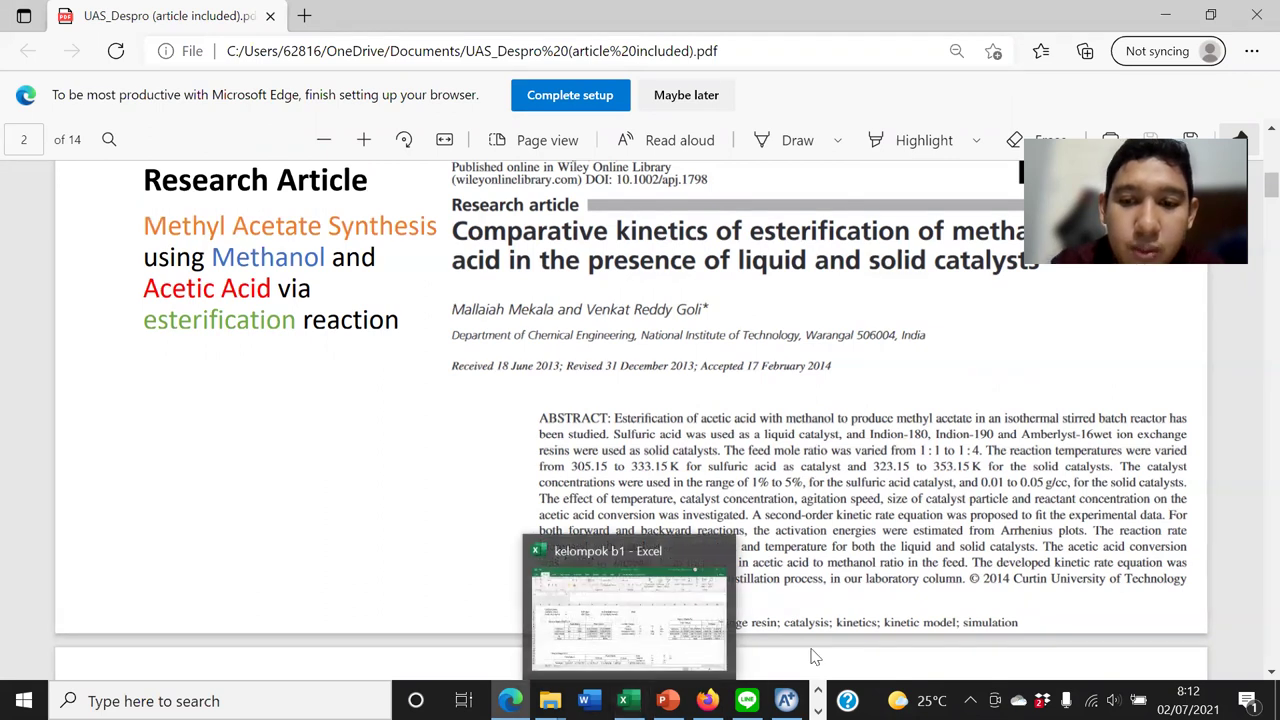
Return to Aspen Plus and review the MIXER block's flash options from the main flowsheet
mouse_move(786, 700)
left_click(757, 605)
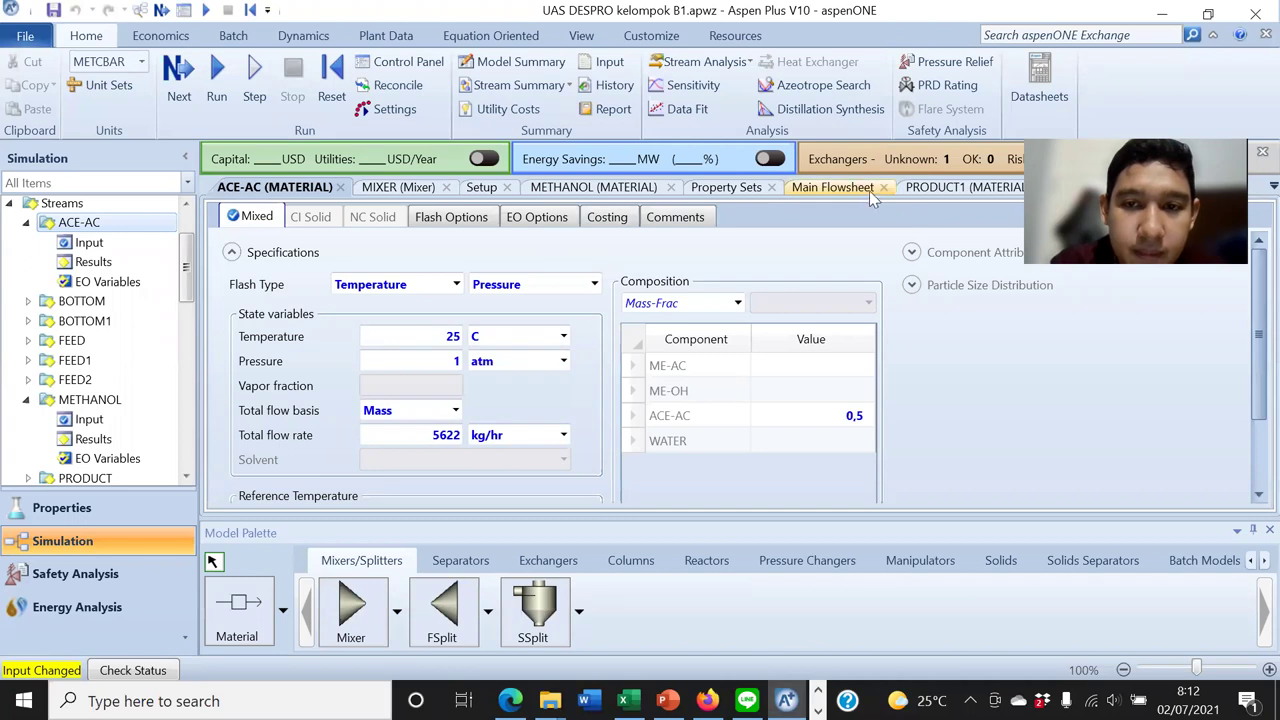
left_click(833, 187)
left_click(424, 311)
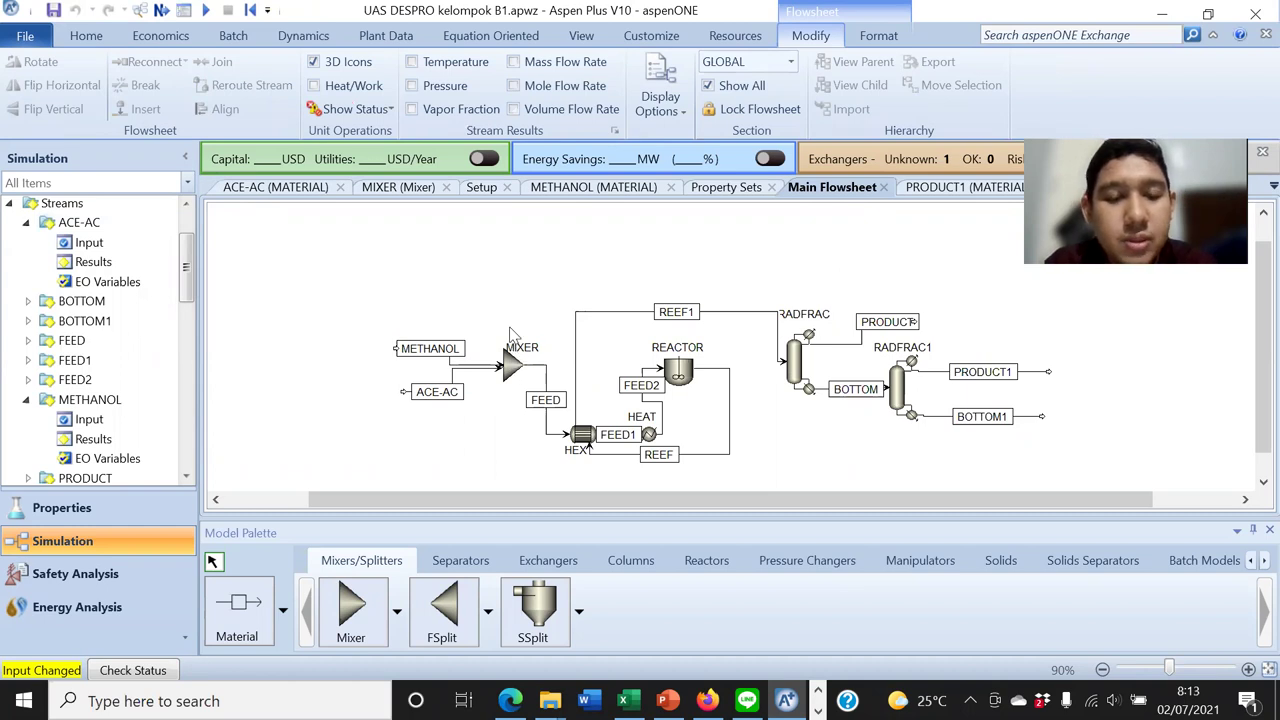
double_click(510, 368)
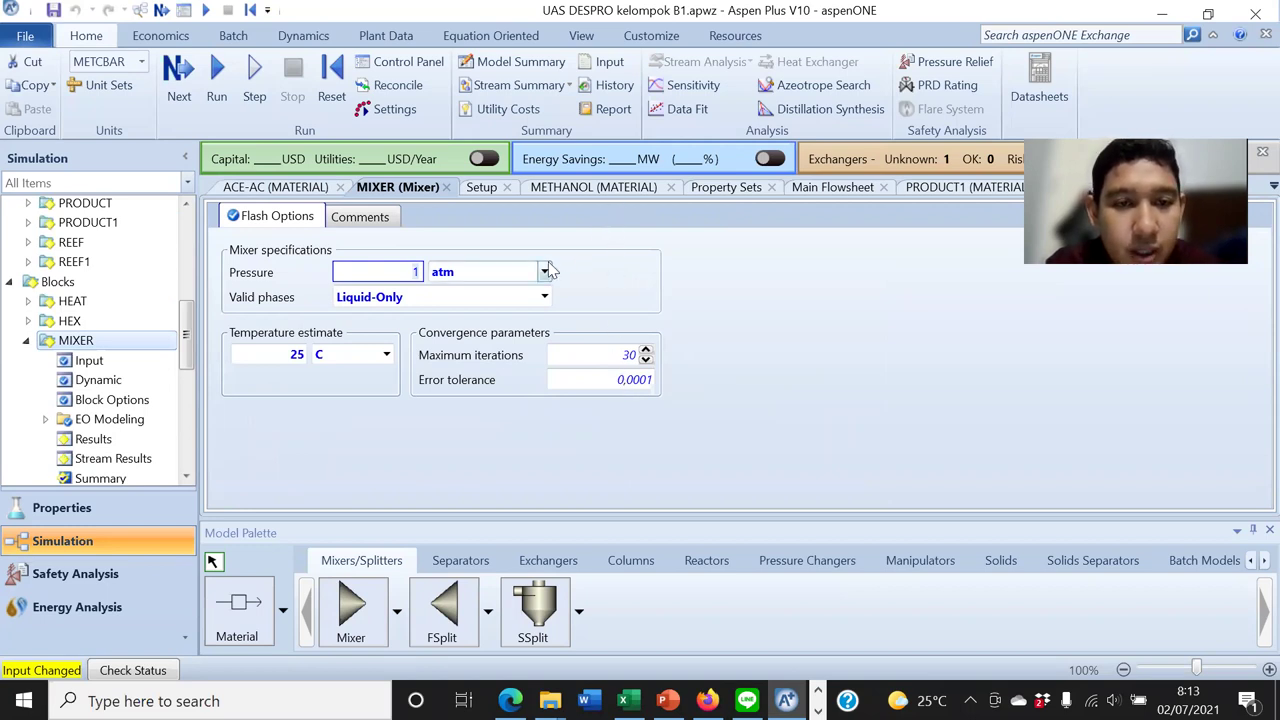
left_click(492, 245)
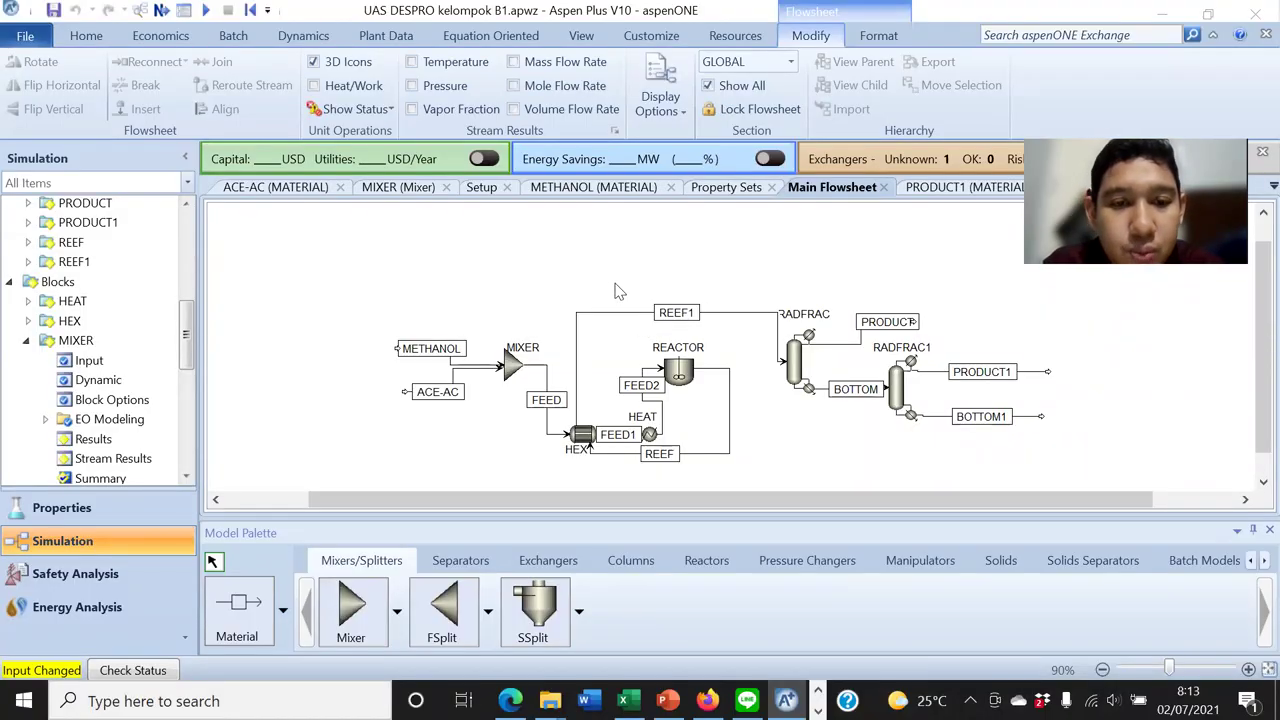
Open the FEED stream and the HEX heat exchanger from the flowsheet, and review the exchanger's model fidelity, flow direction and outlet temperature specification
double_click(549, 386)
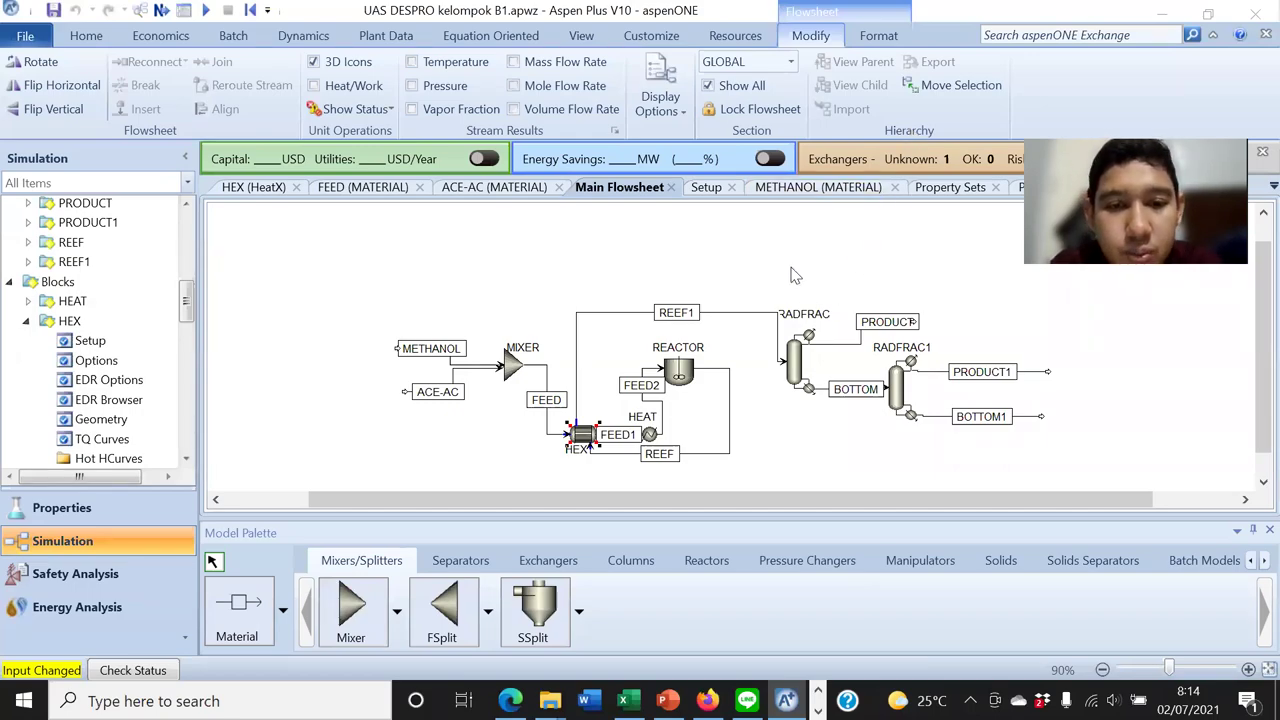
left_click(752, 256)
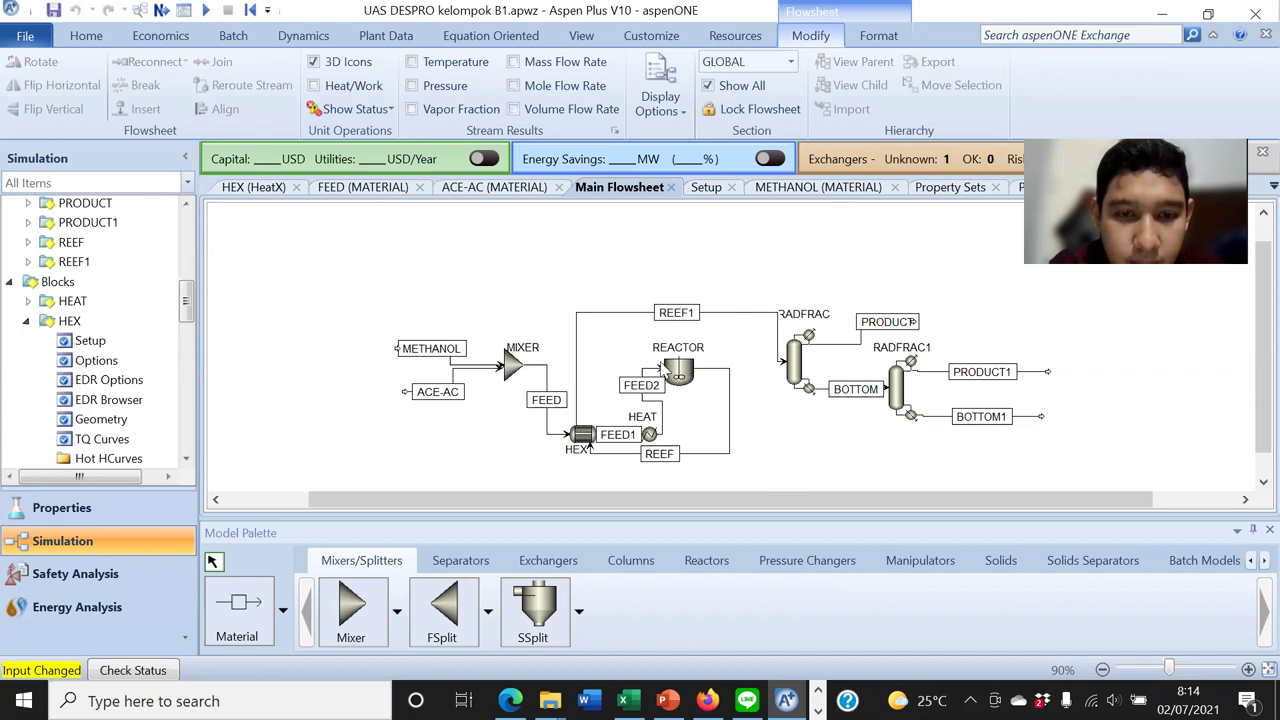
double_click(584, 437)
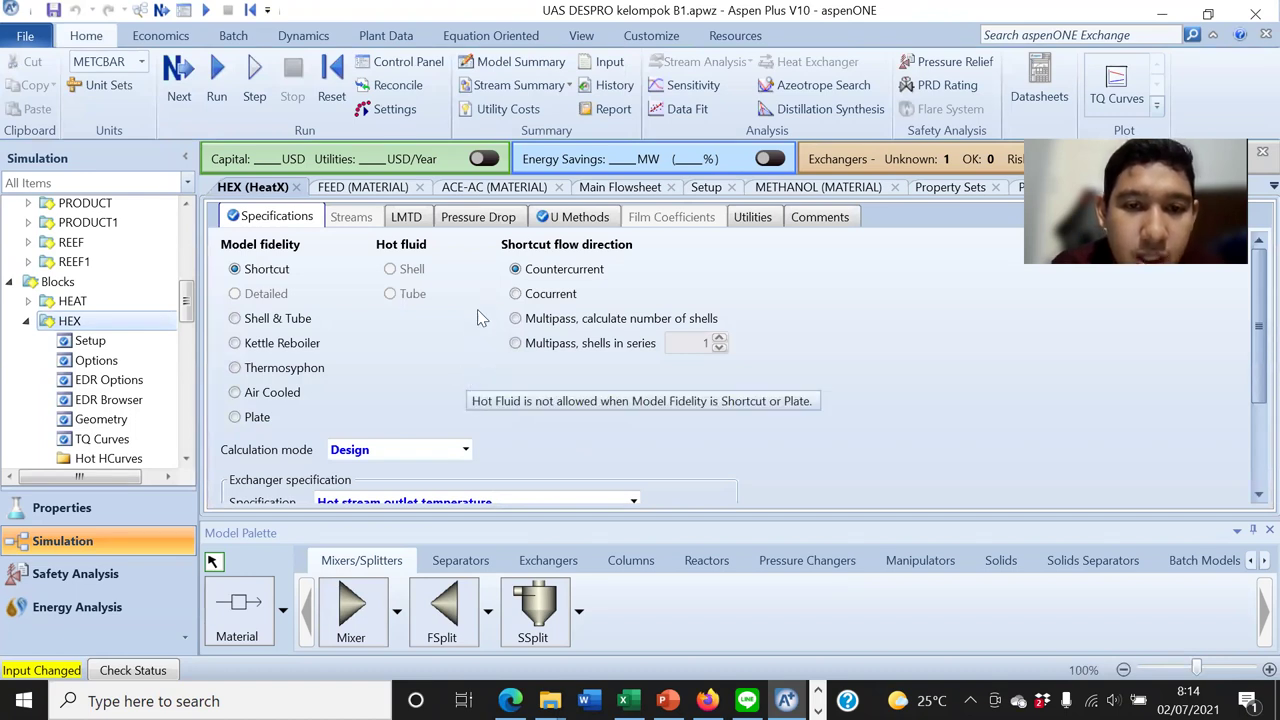
scroll(490, 337, "down", 5)
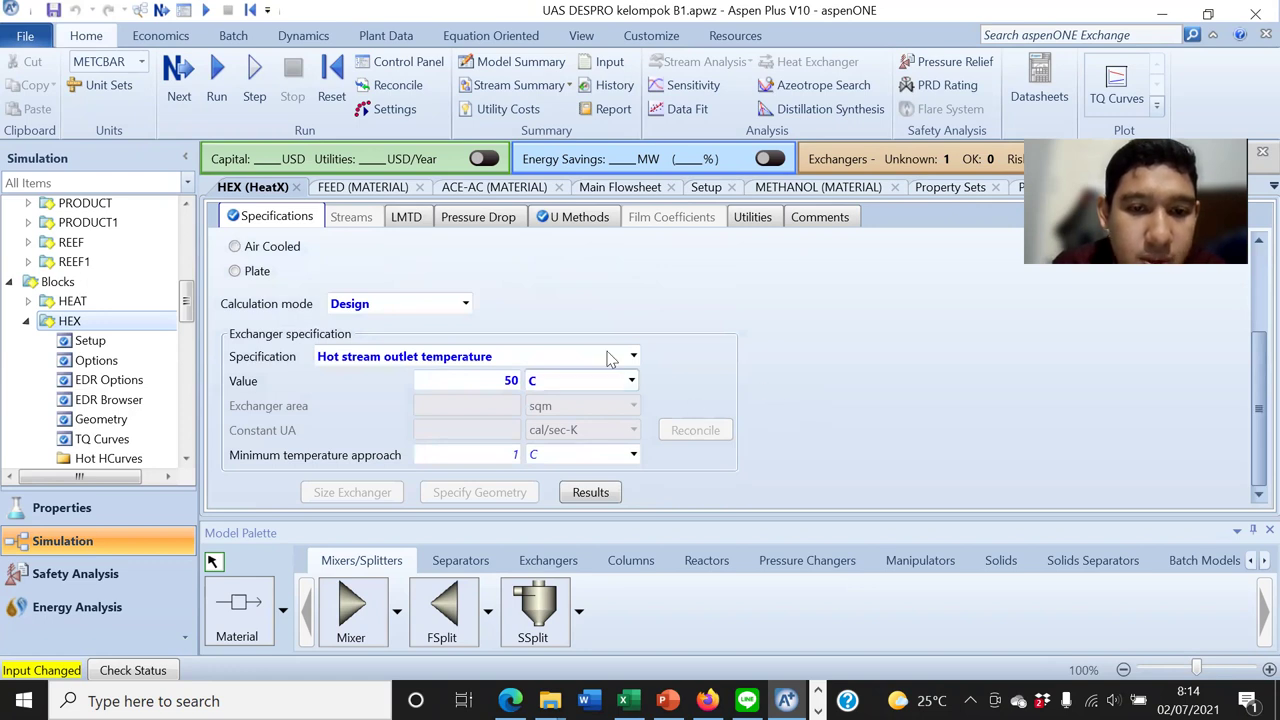
Open the FEED1 stream from the main flowsheet and look over its flash type, state variables and composition inputs
left_click(634, 186)
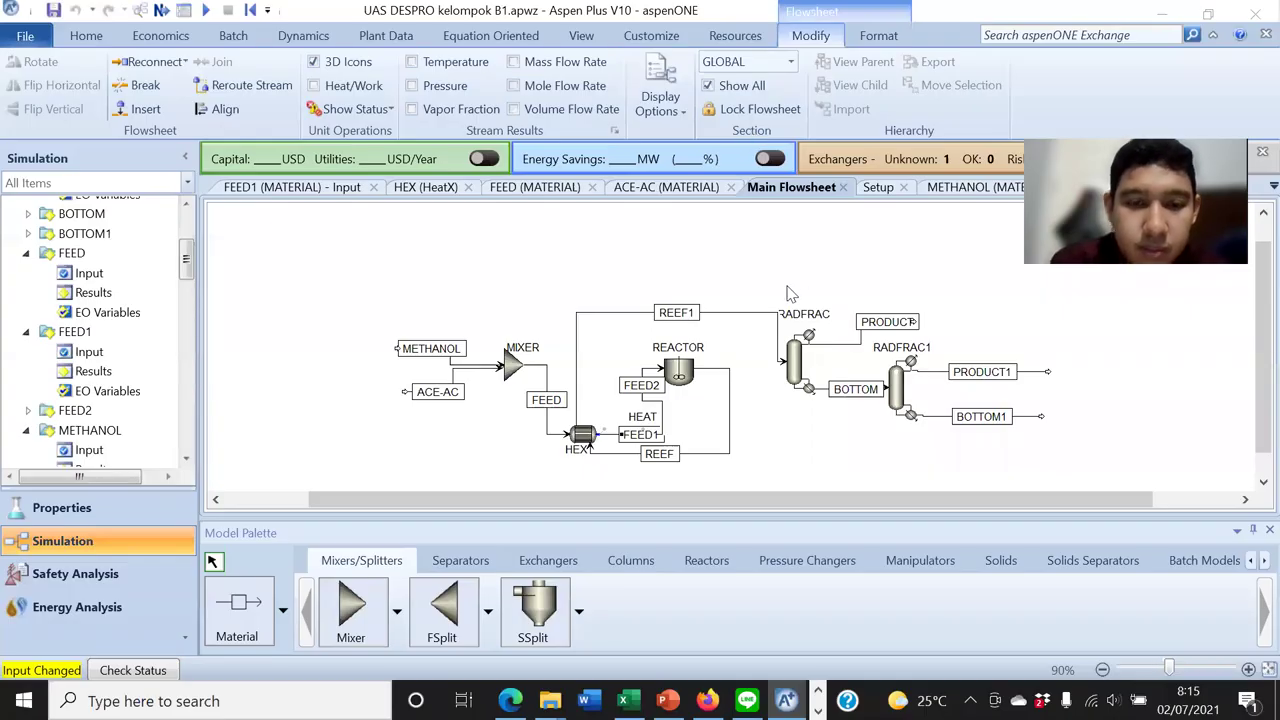
left_click(763, 441)
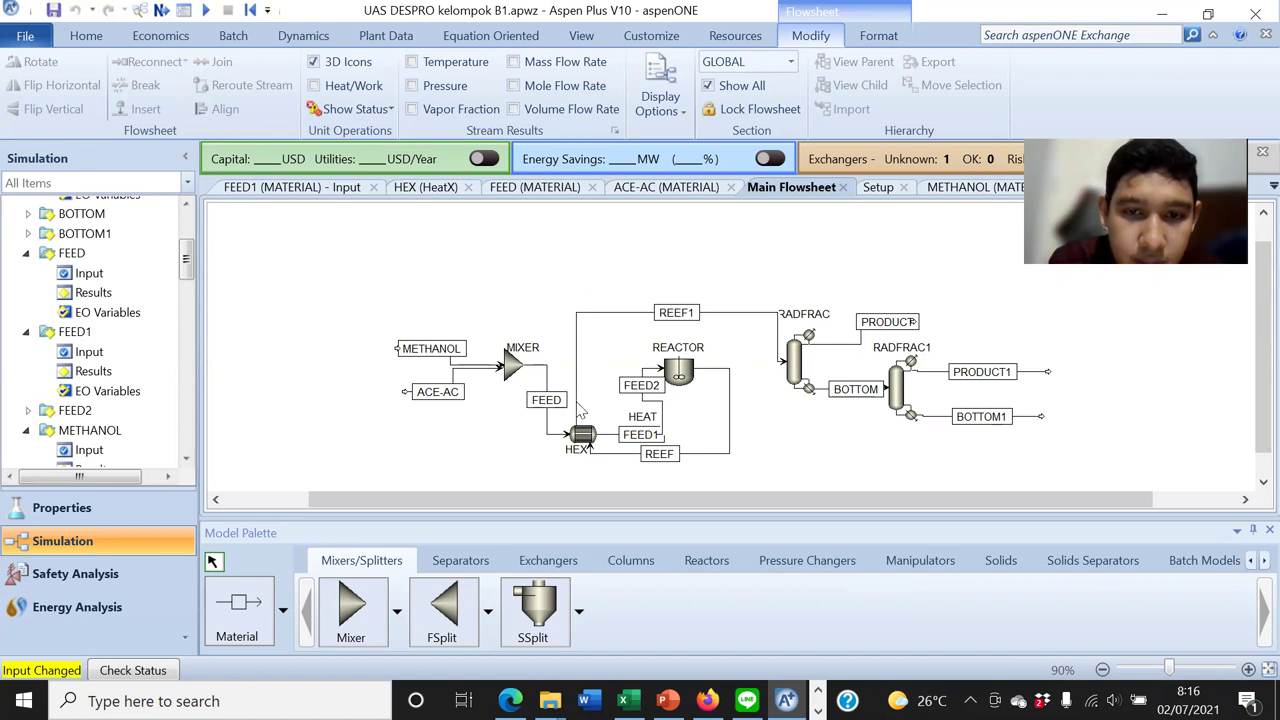
double_click(608, 442)
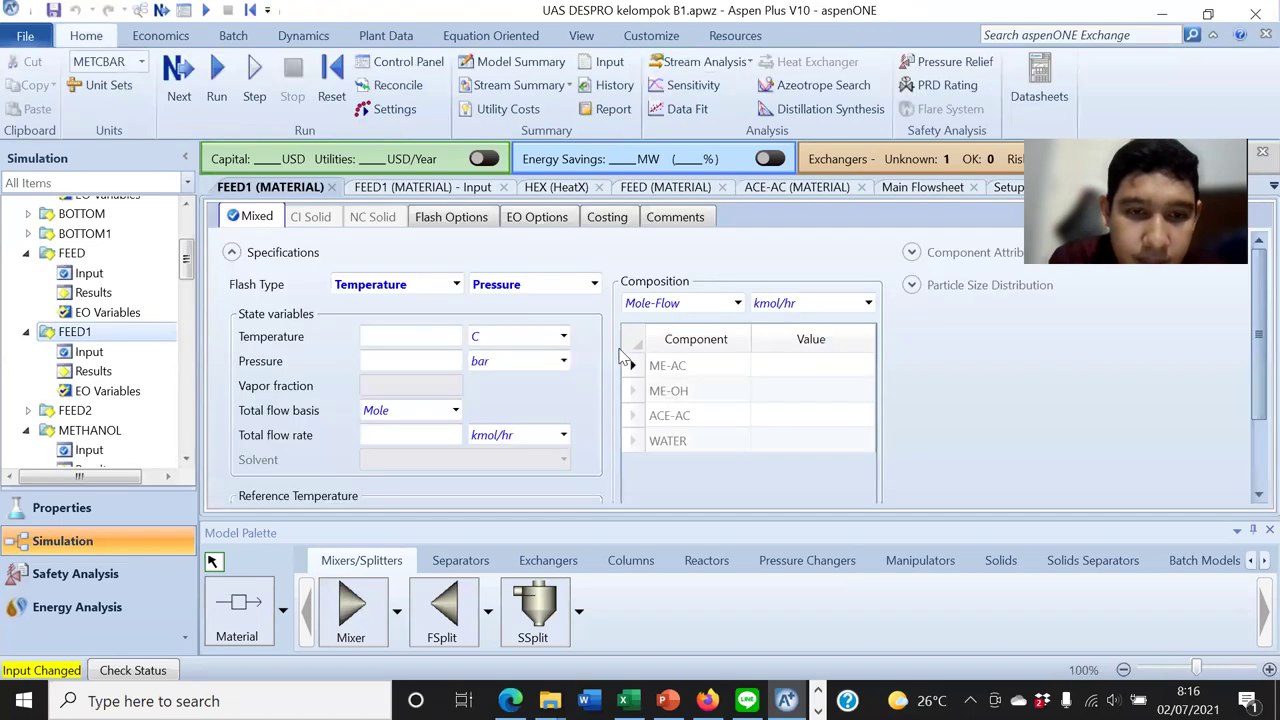
scroll(617, 345, "down", 2)
scroll(617, 345, "up", 2)
scroll(606, 350, "down", 2)
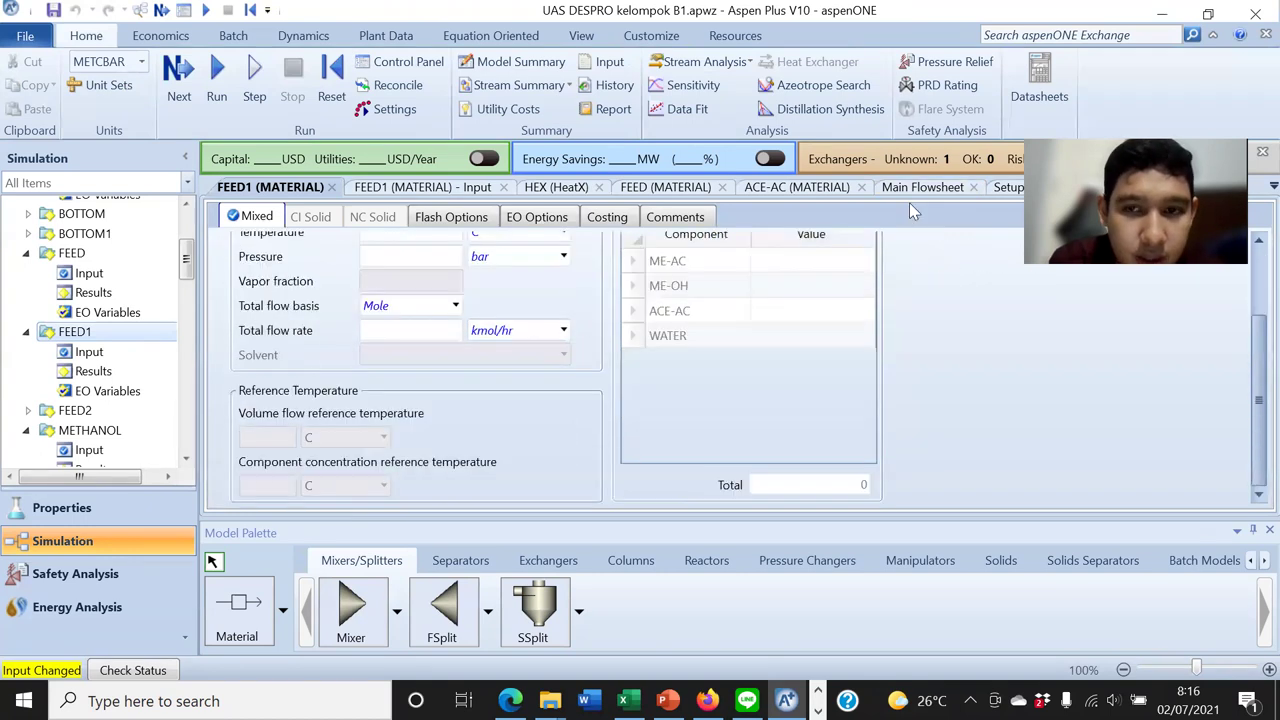
Return to the main flowsheet and reopen the FEED1 stream between HEX and HEAT to check its specification form
left_click(902, 190)
left_click(630, 402)
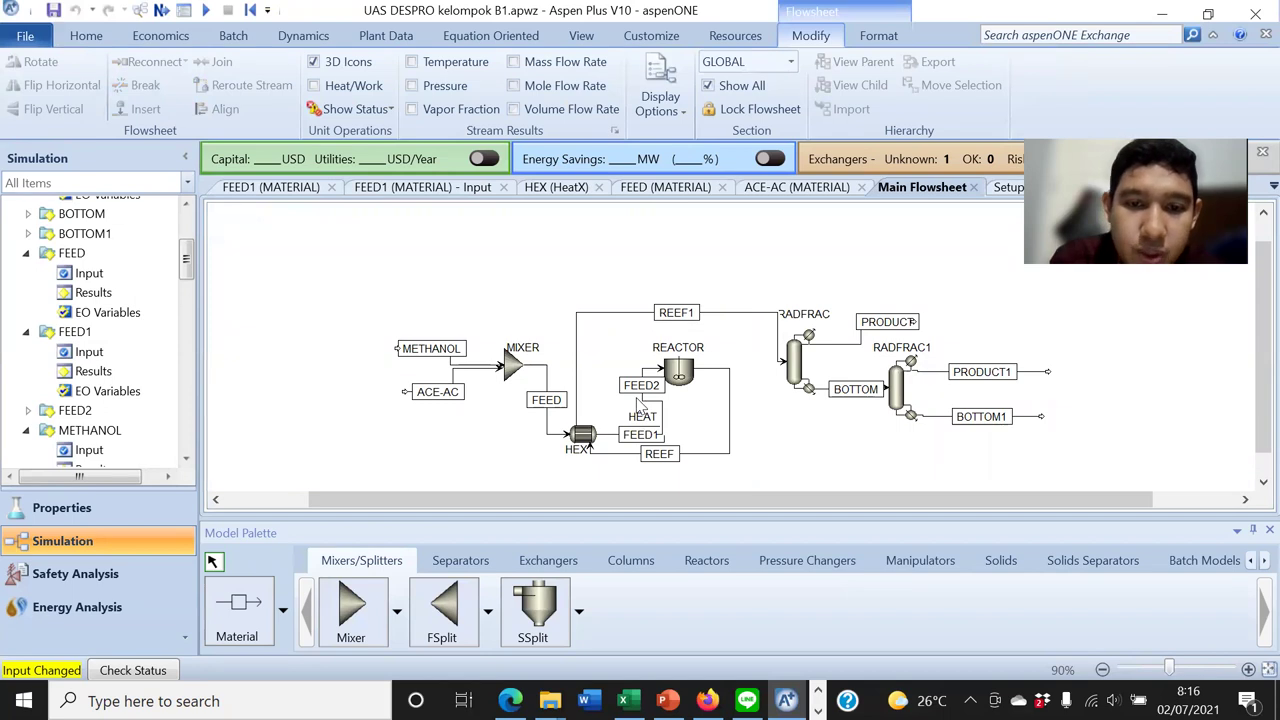
double_click(612, 440)
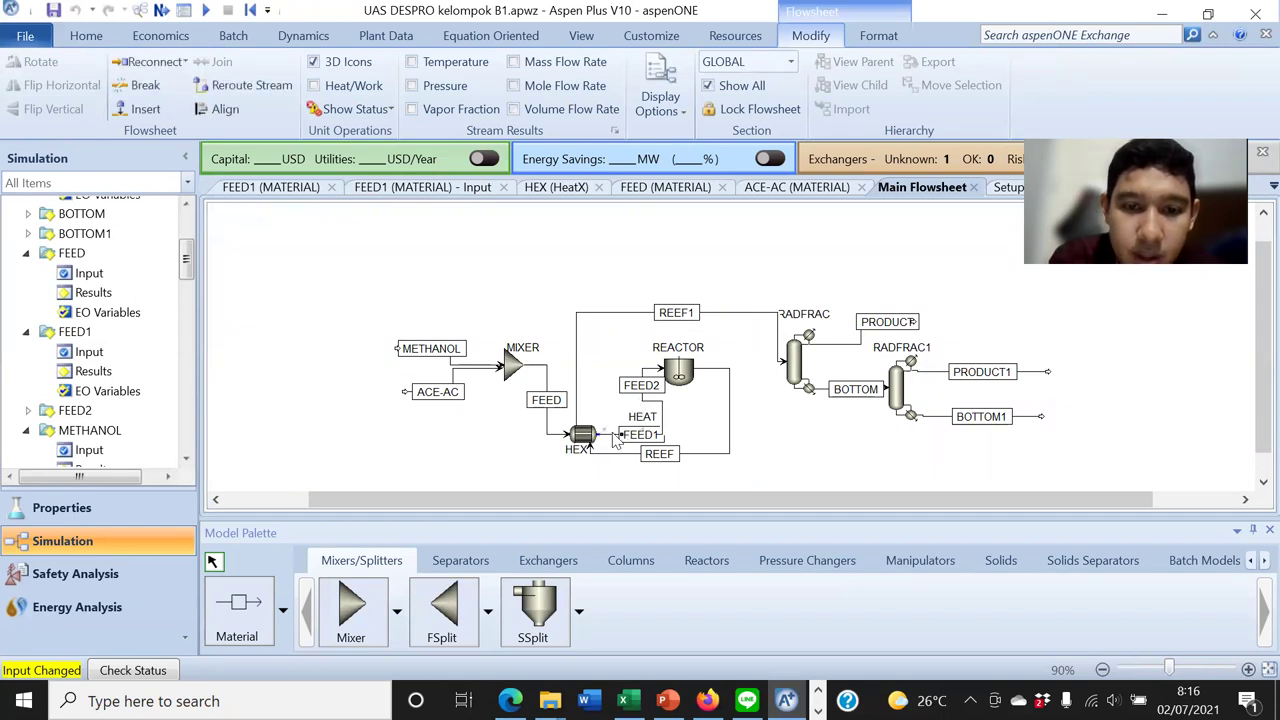
scroll(586, 423, "down", 2)
scroll(552, 435, "up", 1)
scroll(552, 435, "up", 1)
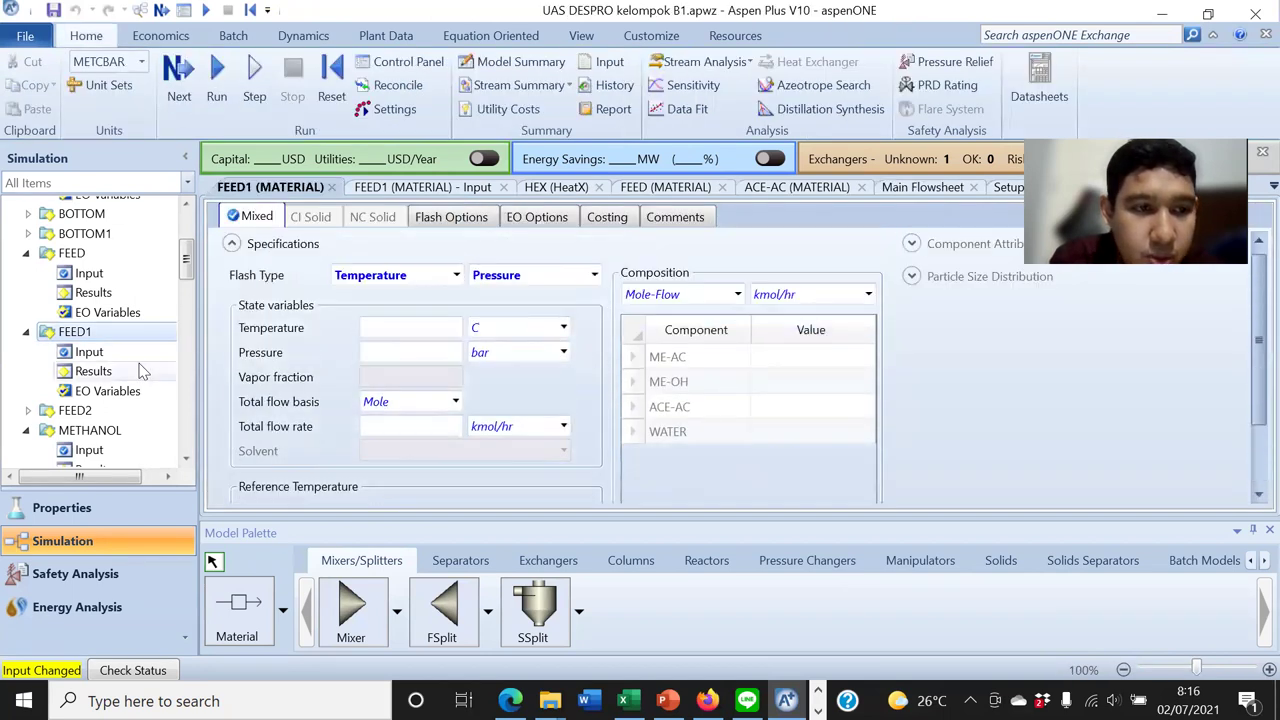
Show the FEED1 stream results and examine the temperature and pressure of the mixed substream
left_click(89, 352)
left_click(93, 371)
scroll(620, 365, "down", 3)
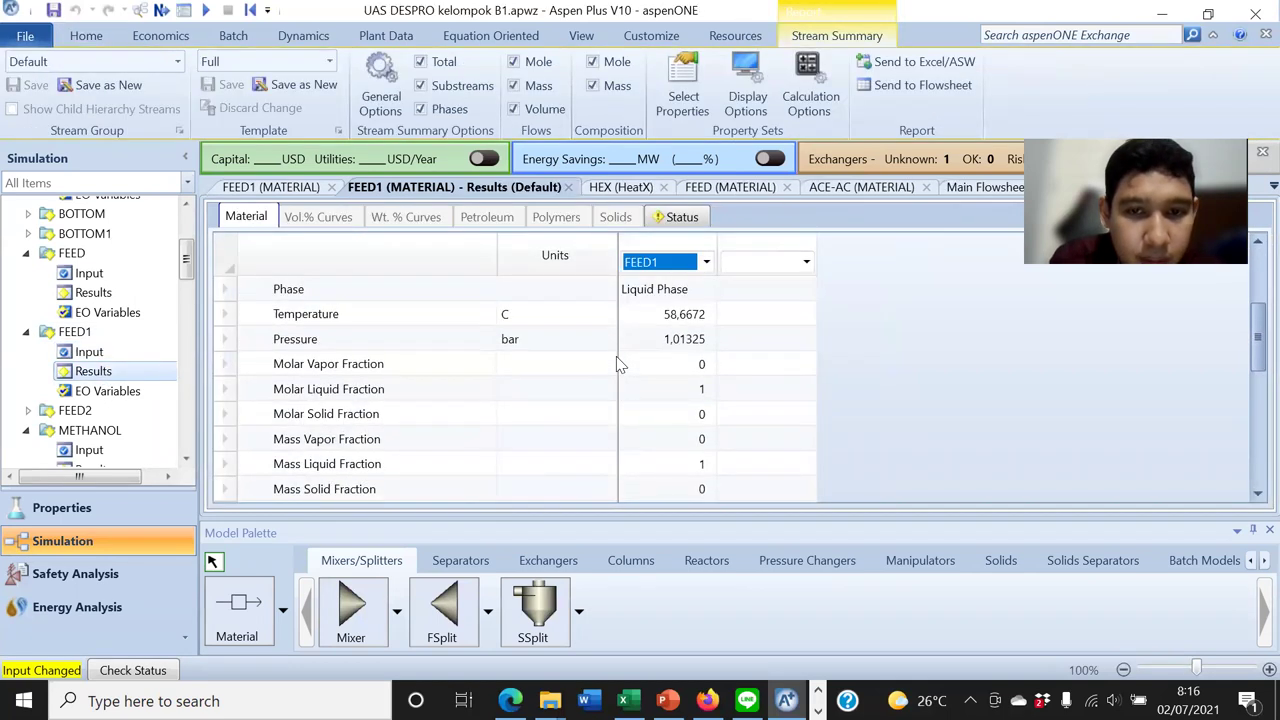
scroll(618, 365, "up", 2)
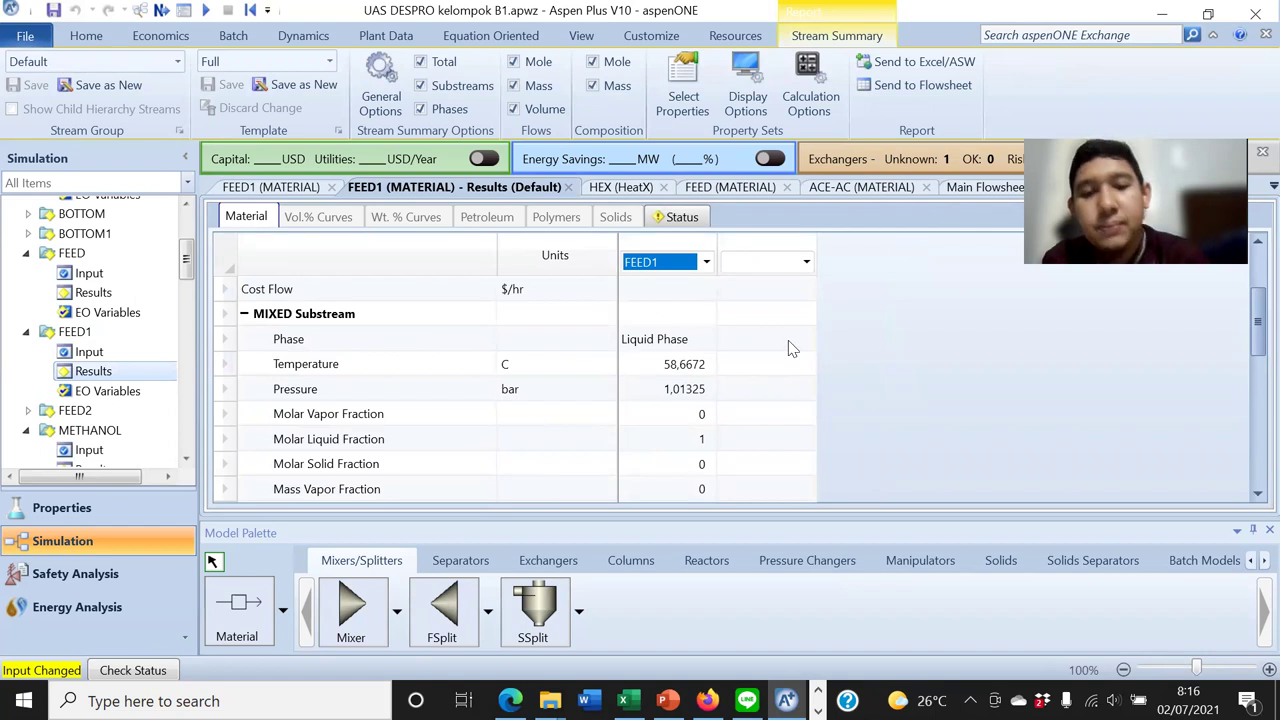
left_click(697, 365)
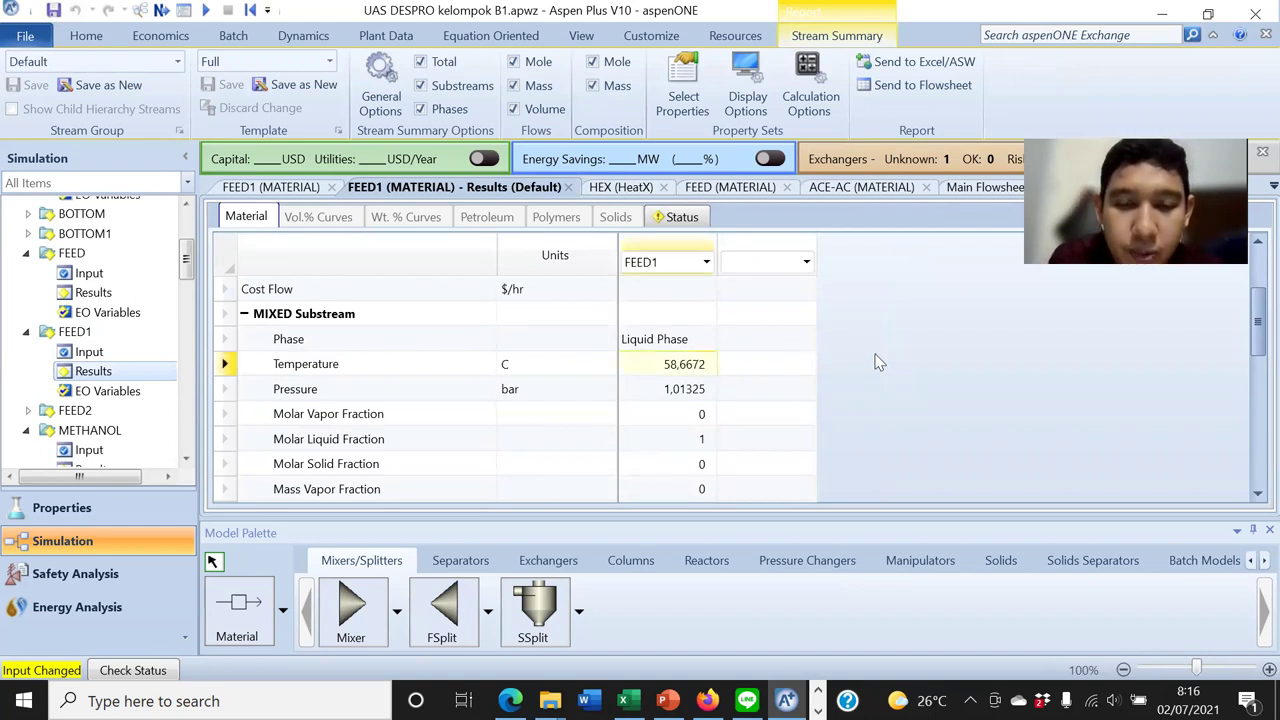
scroll(700, 365, "up", 3)
scroll(457, 377, "down", 2)
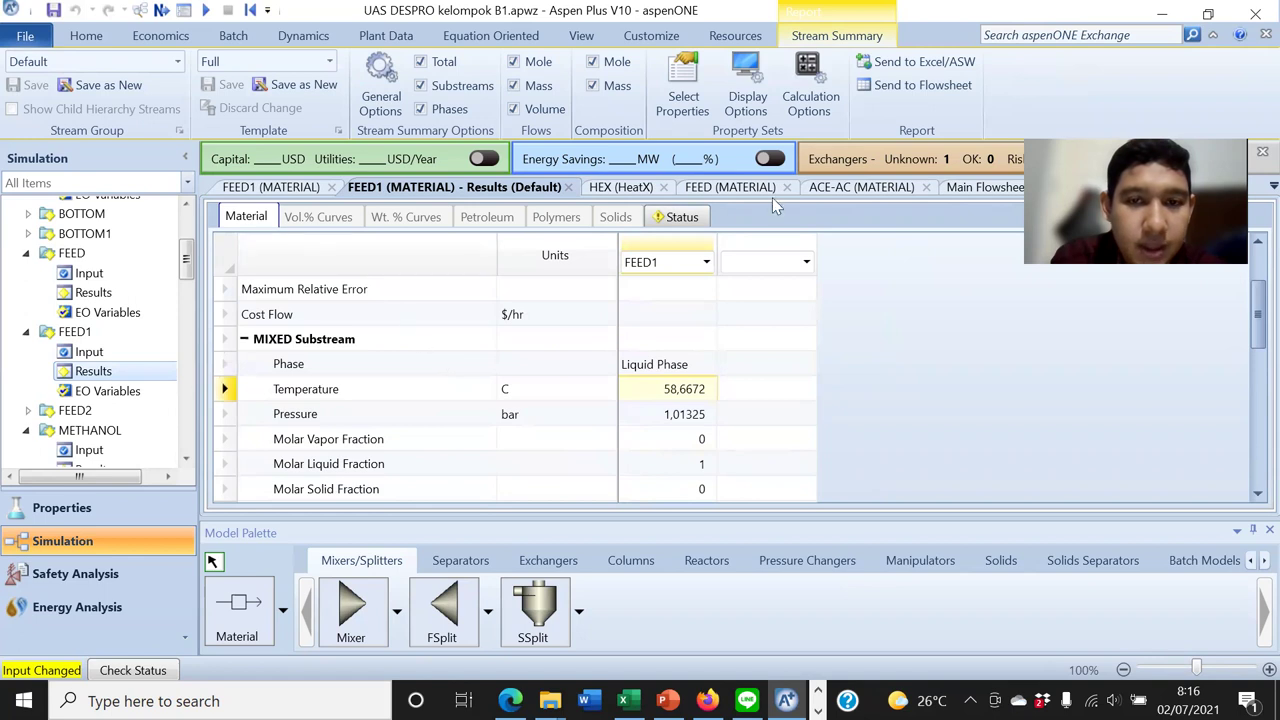
Move the HEAT block slightly closer to the HEX exchanger on the main flowsheet
left_click(980, 187)
left_click(764, 432)
left_click_drag(648, 440, 622, 438)
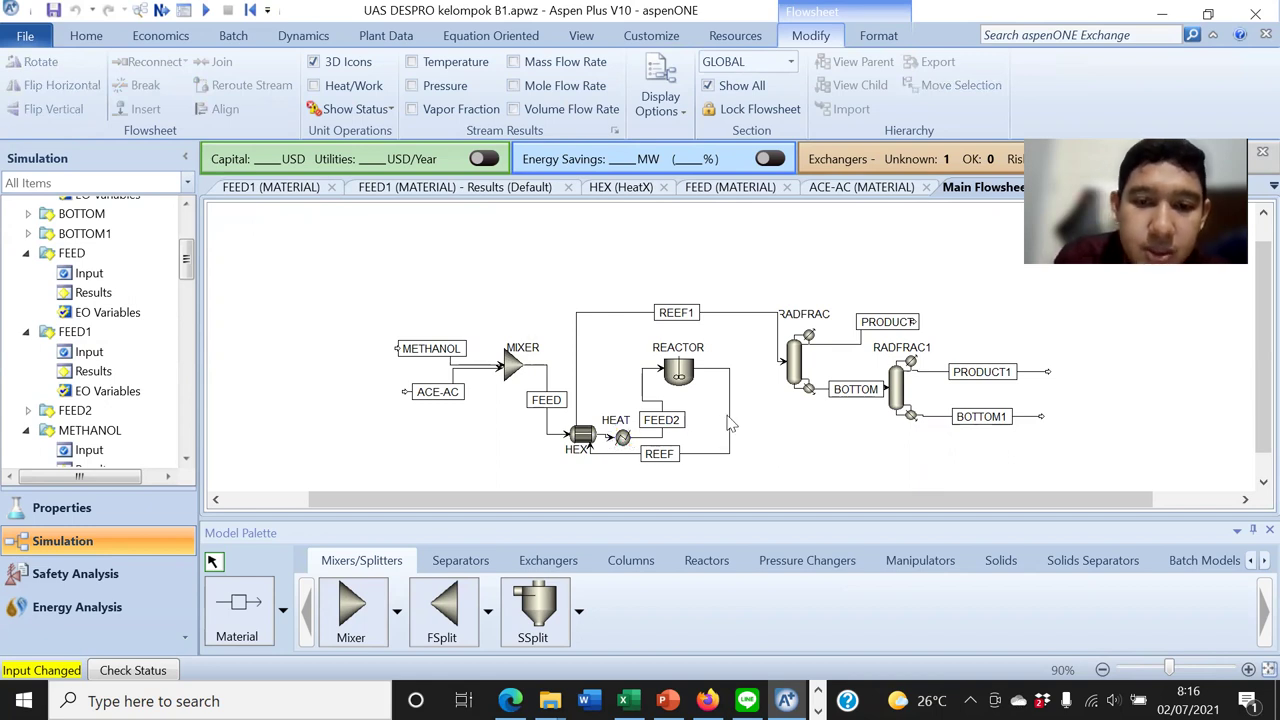
Open the REACTOR block and review its pressure, temperature, valid phases and residence time specifications
double_click(679, 372)
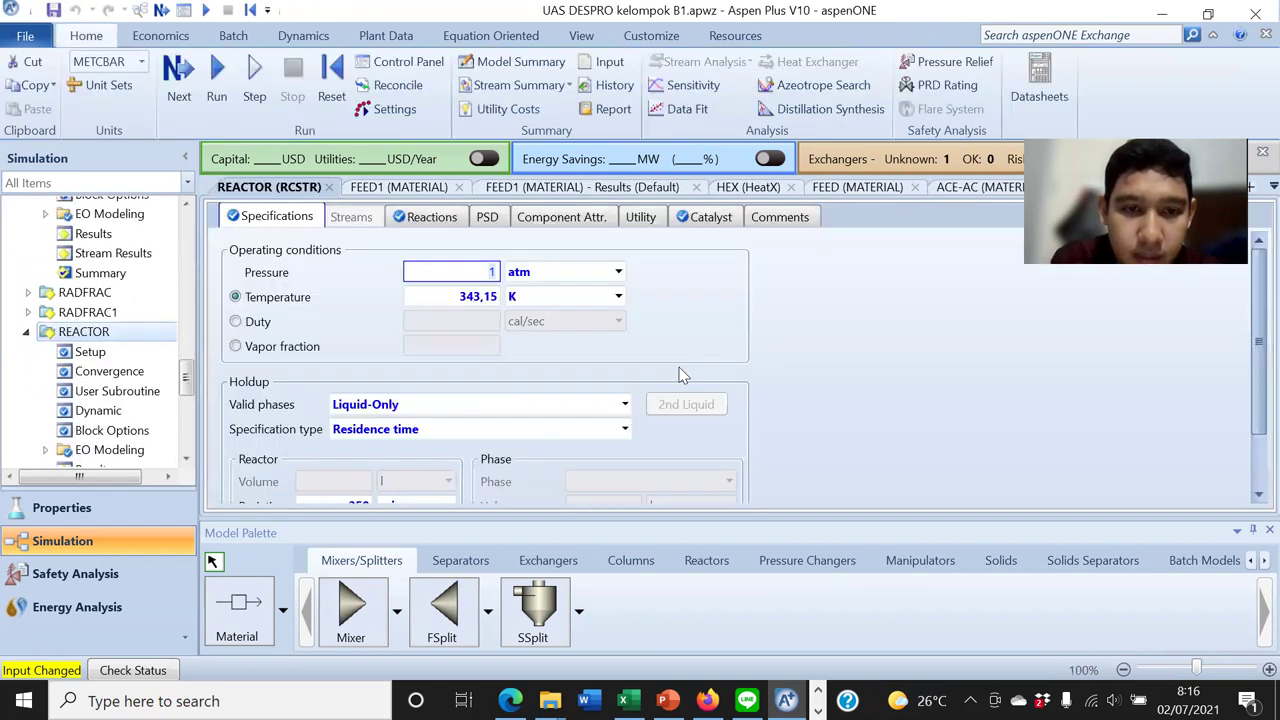
scroll(809, 376, "down", 2)
scroll(809, 376, "up", 2)
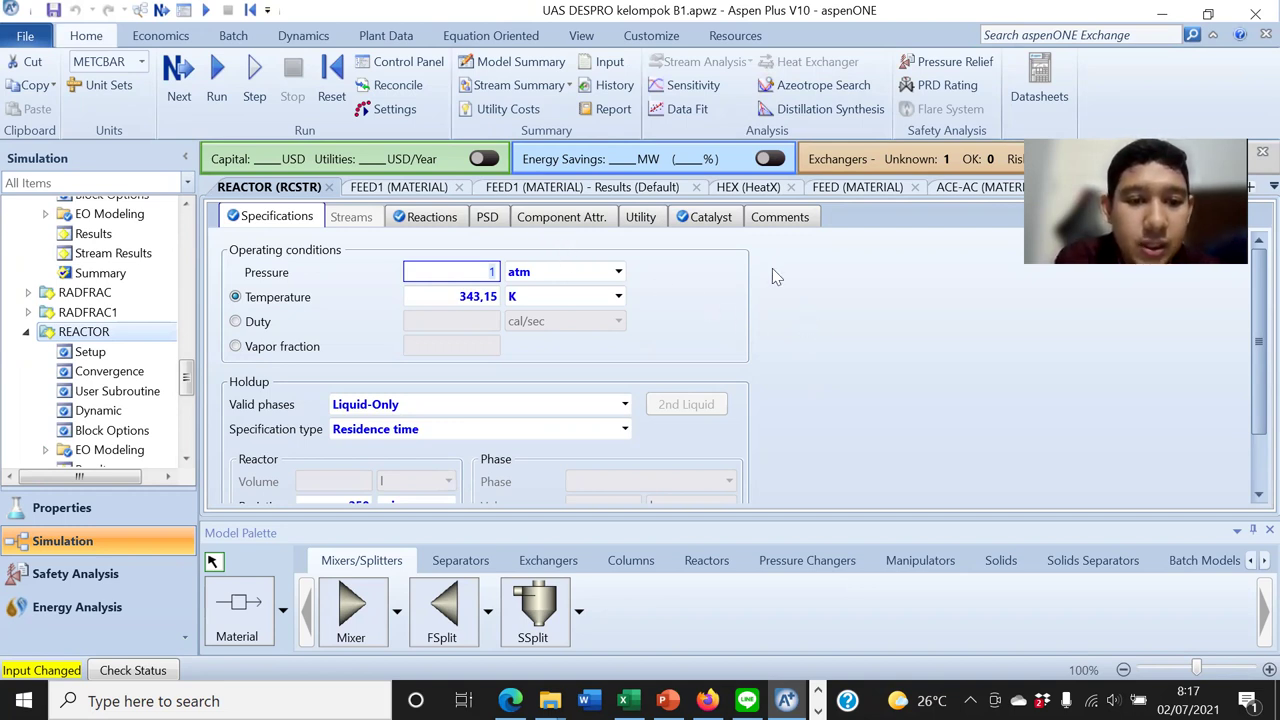
scroll(770, 353, "down", 1)
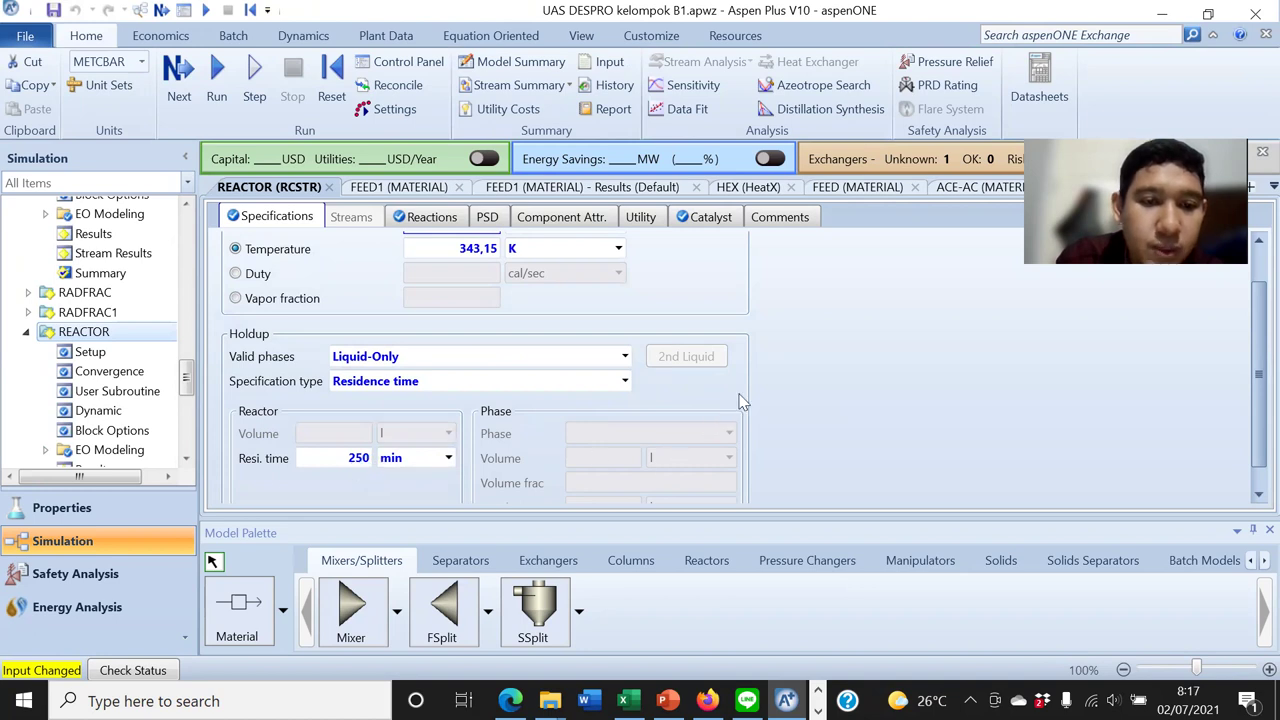
scroll(729, 368, "up", 2)
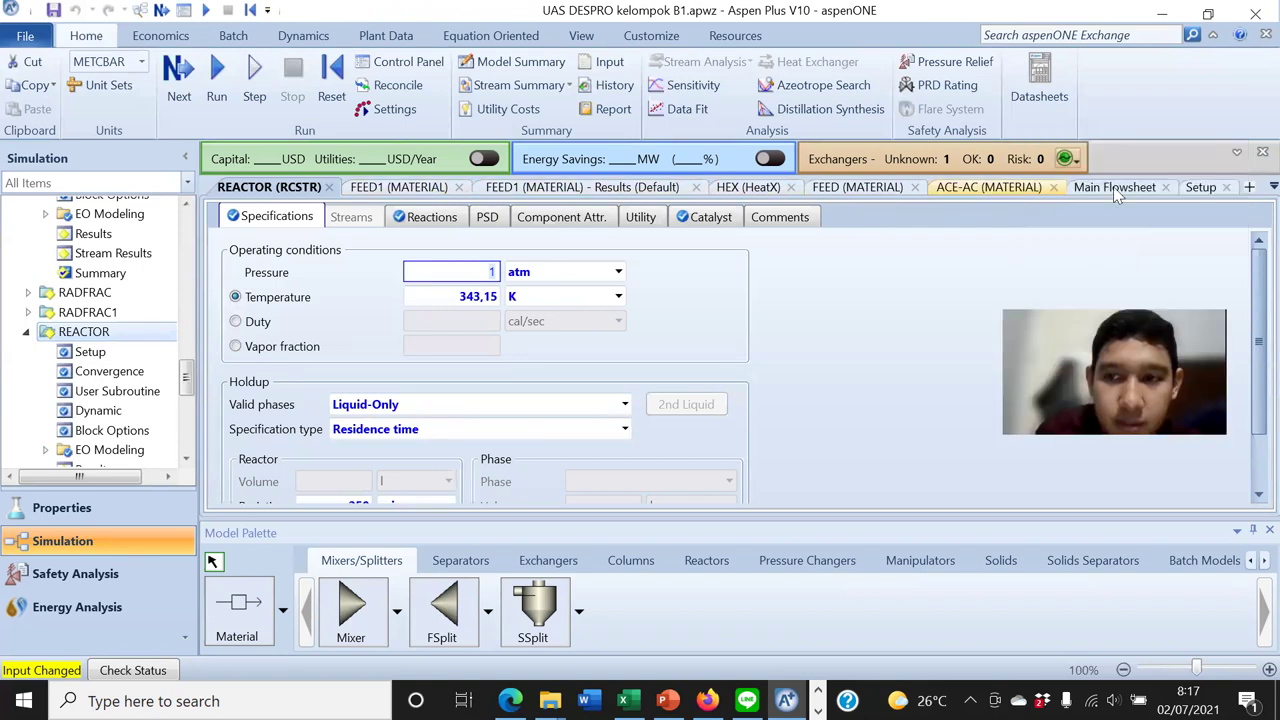
Open the REEF stream leaving the reactor from the main flowsheet and review its results down to the flow data
left_click(1114, 187)
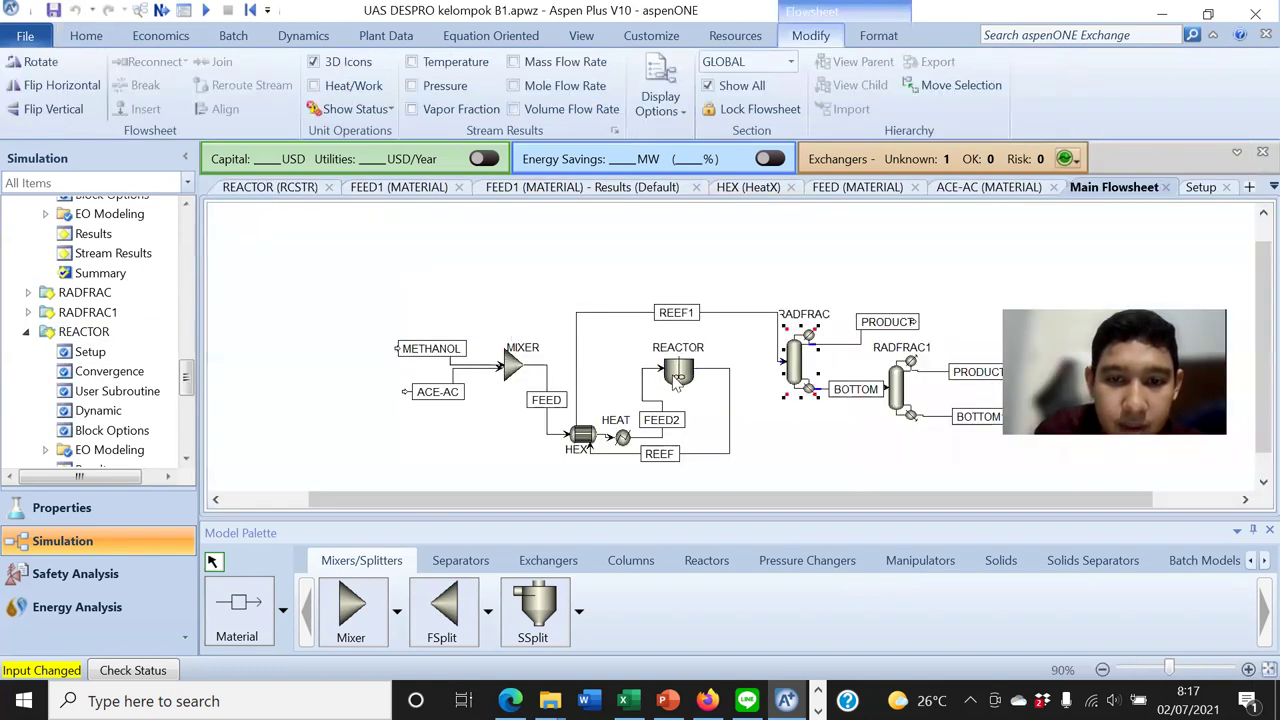
double_click(712, 372)
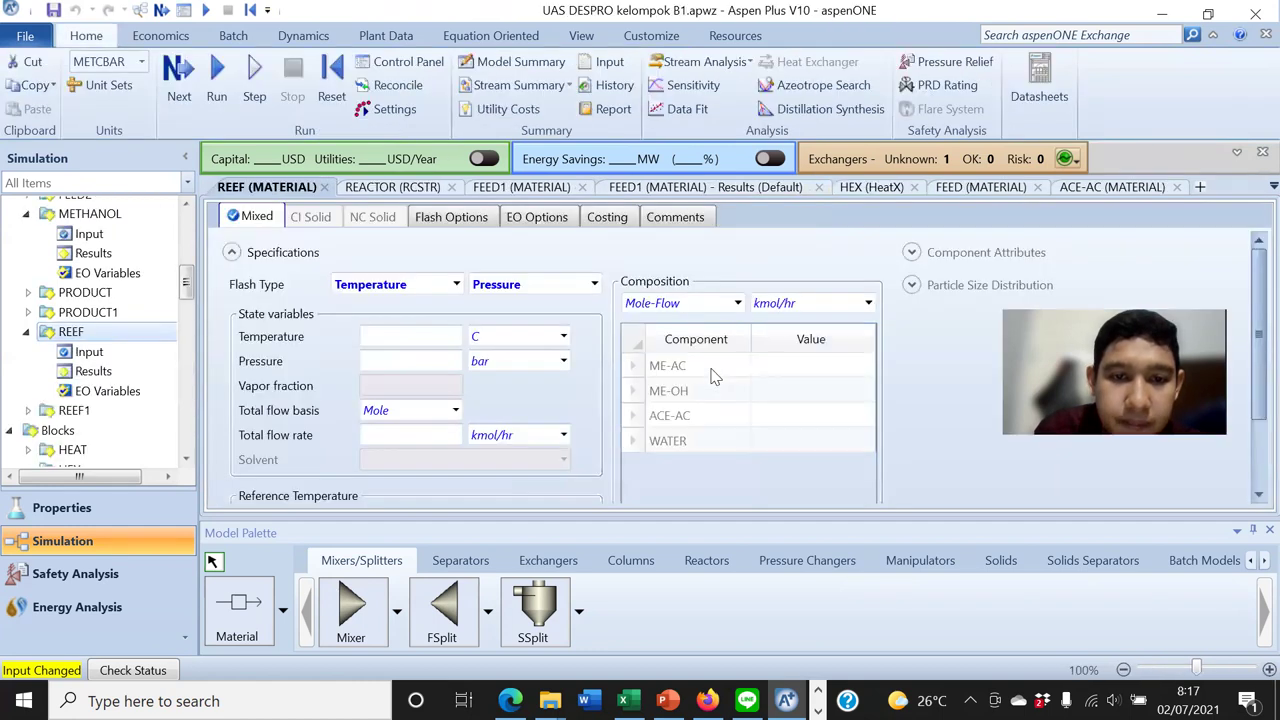
left_click(92, 353)
left_click(99, 371)
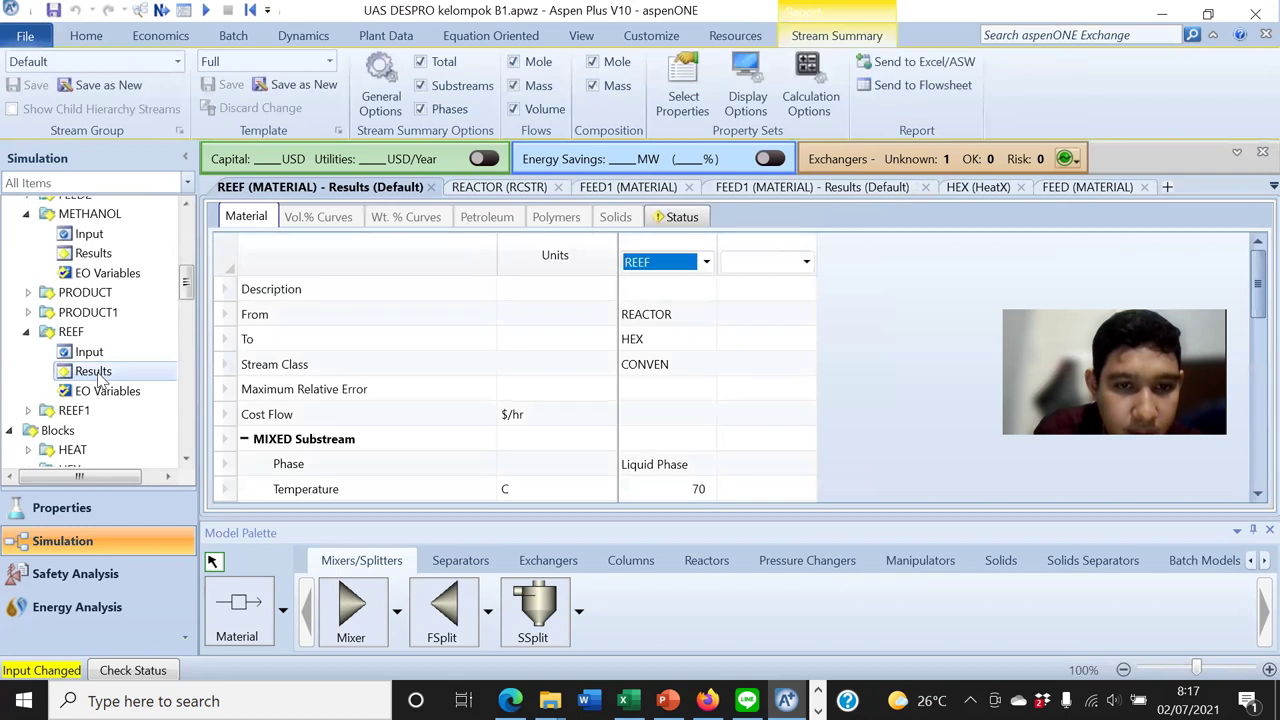
scroll(601, 403, "down", 1)
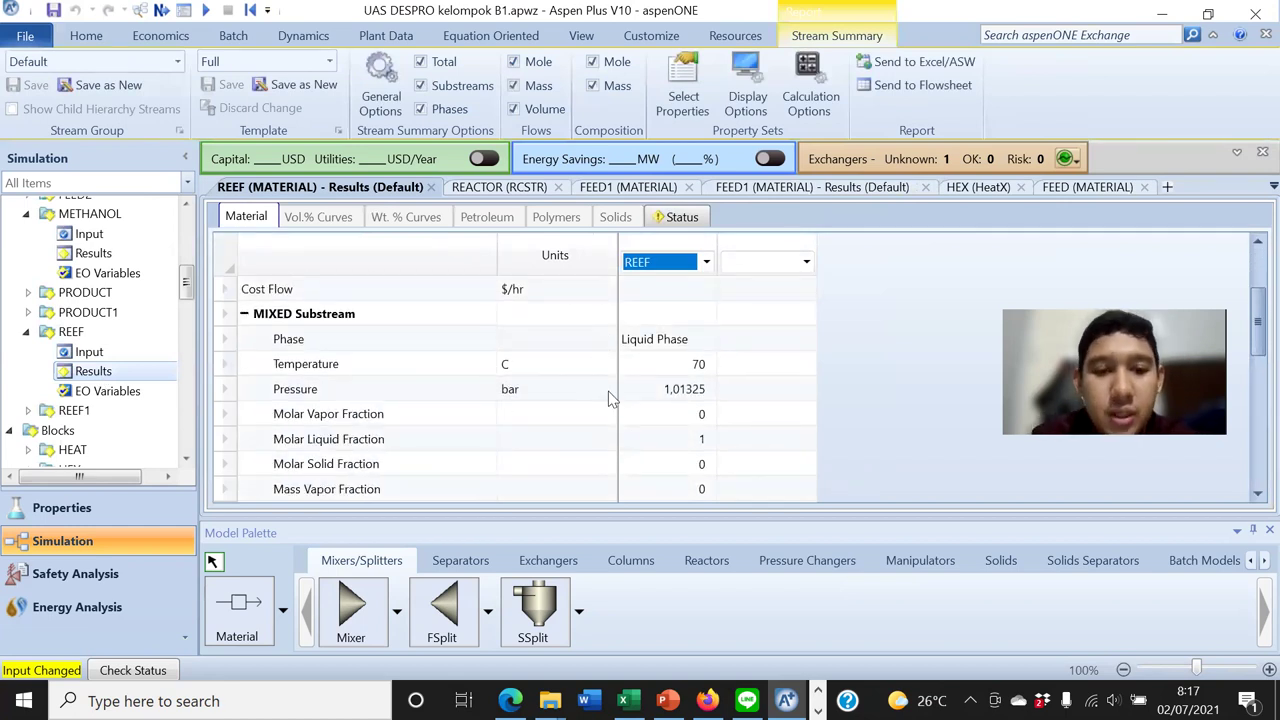
scroll(605, 400, "down", 2)
scroll(597, 408, "down", 3)
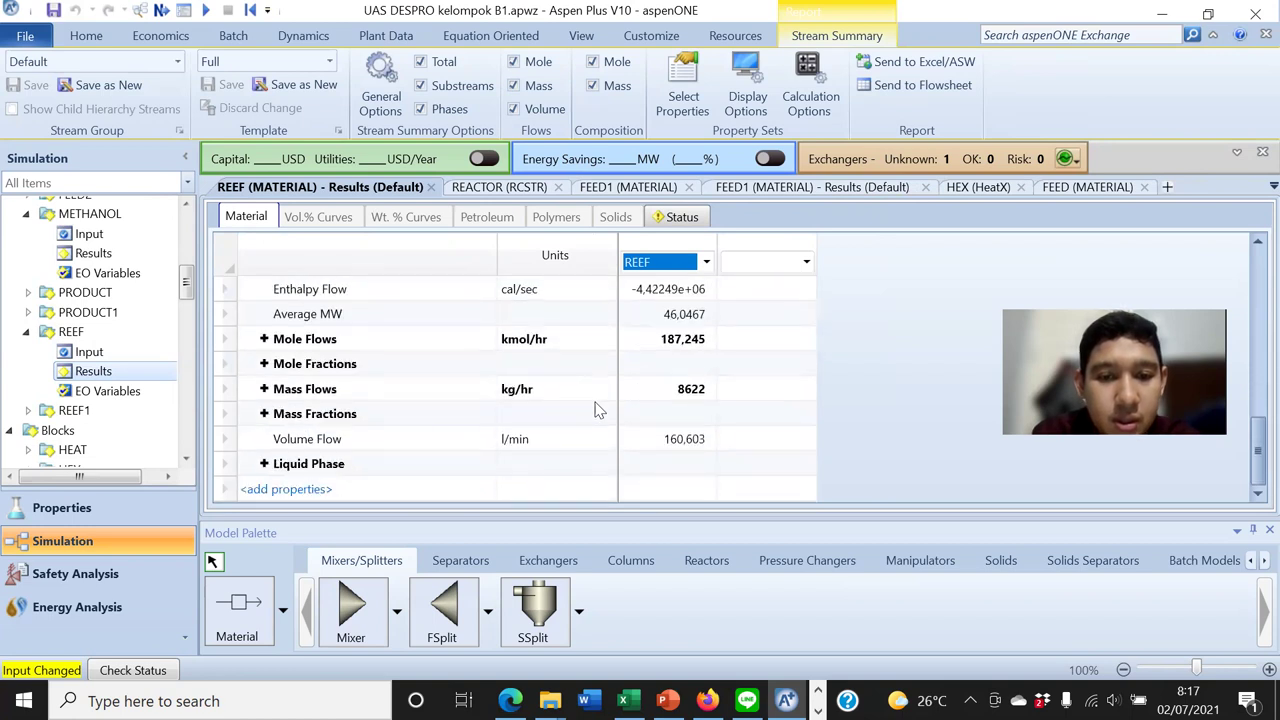
Expand the REEF stream's mole flows and mass flows to examine the values for each component
left_click(264, 339)
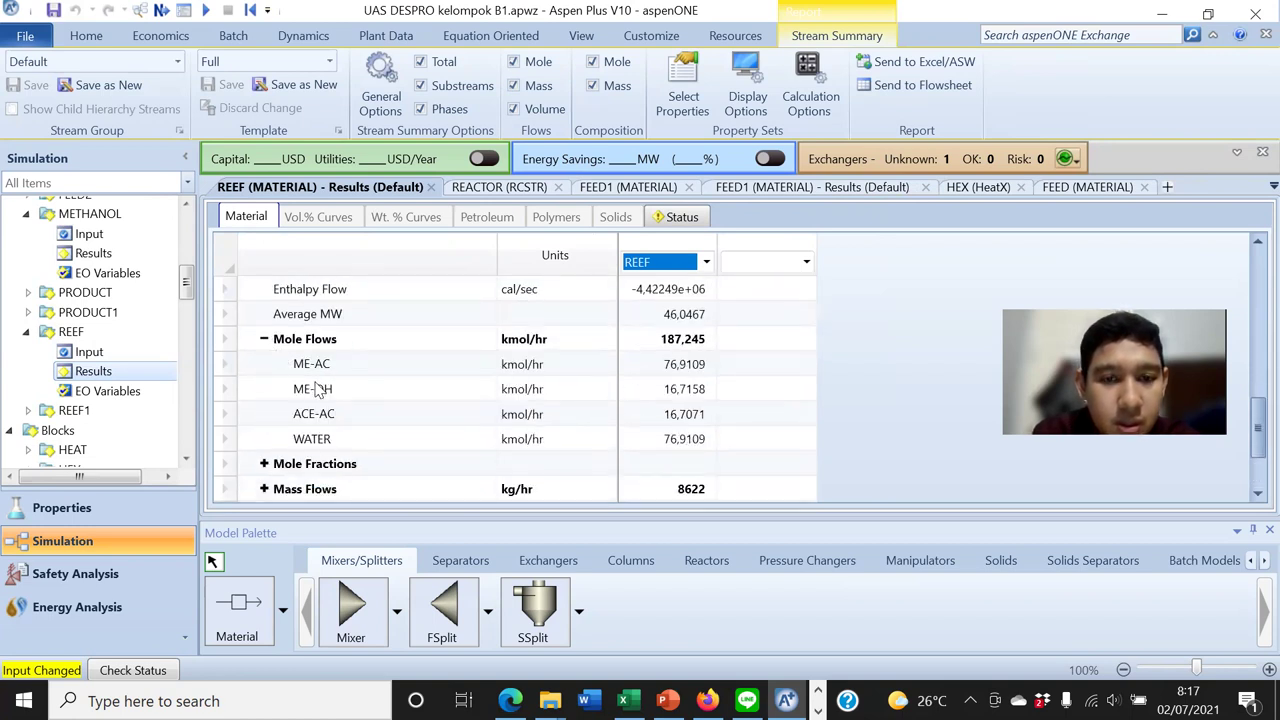
scroll(310, 390, "down", 3)
left_click(305, 418)
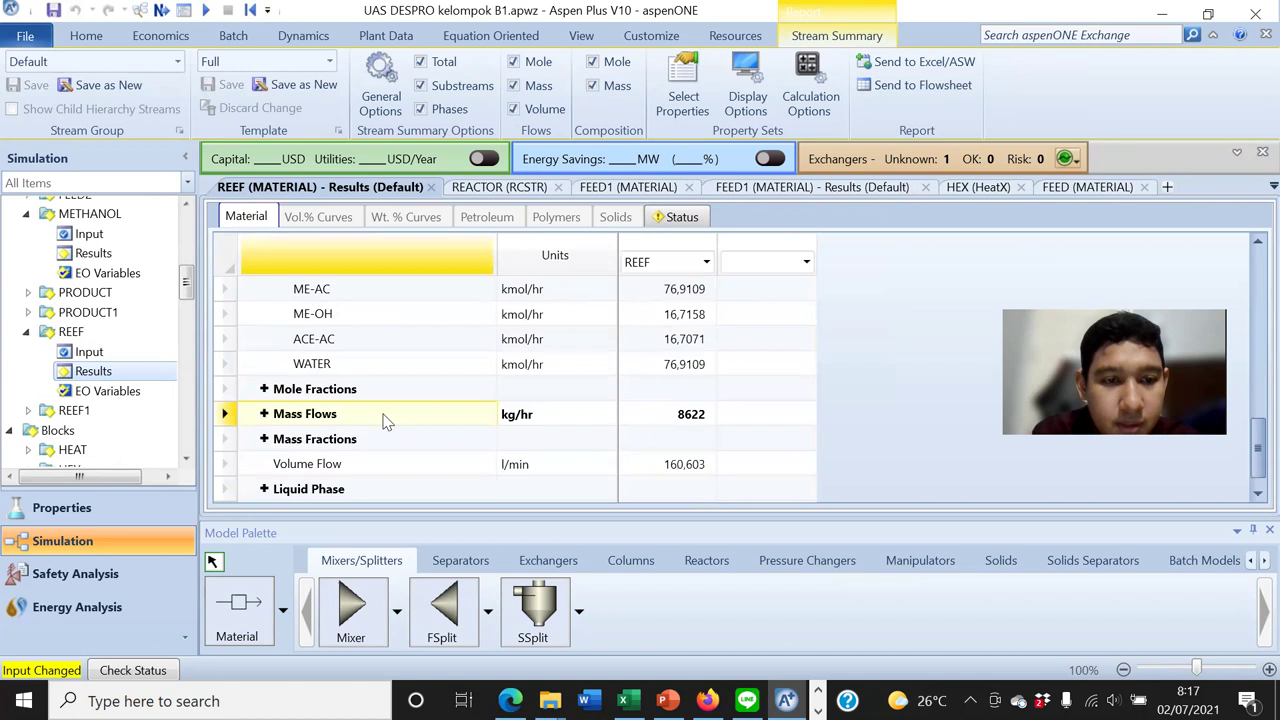
left_click(264, 414)
scroll(335, 410, "down", 2)
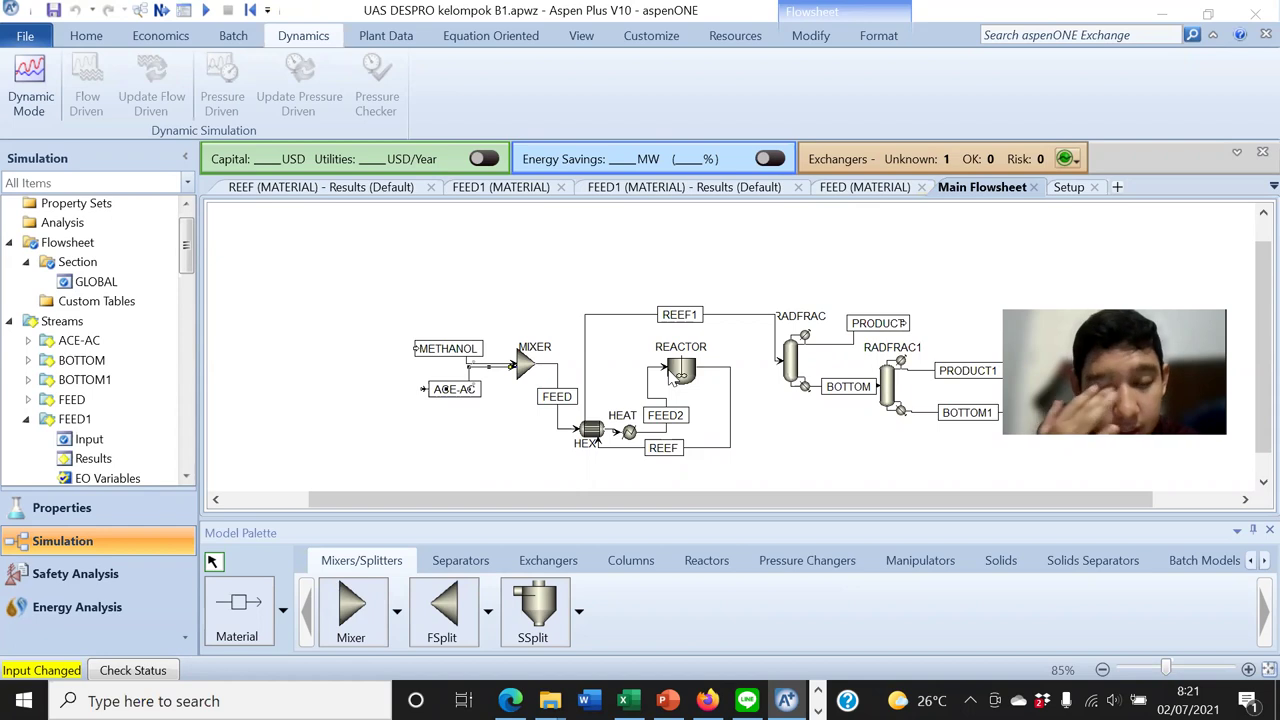
Open the FEED1 stream again from the flowsheet and look through its mixed specifications
right_click(573, 280)
left_click(540, 268)
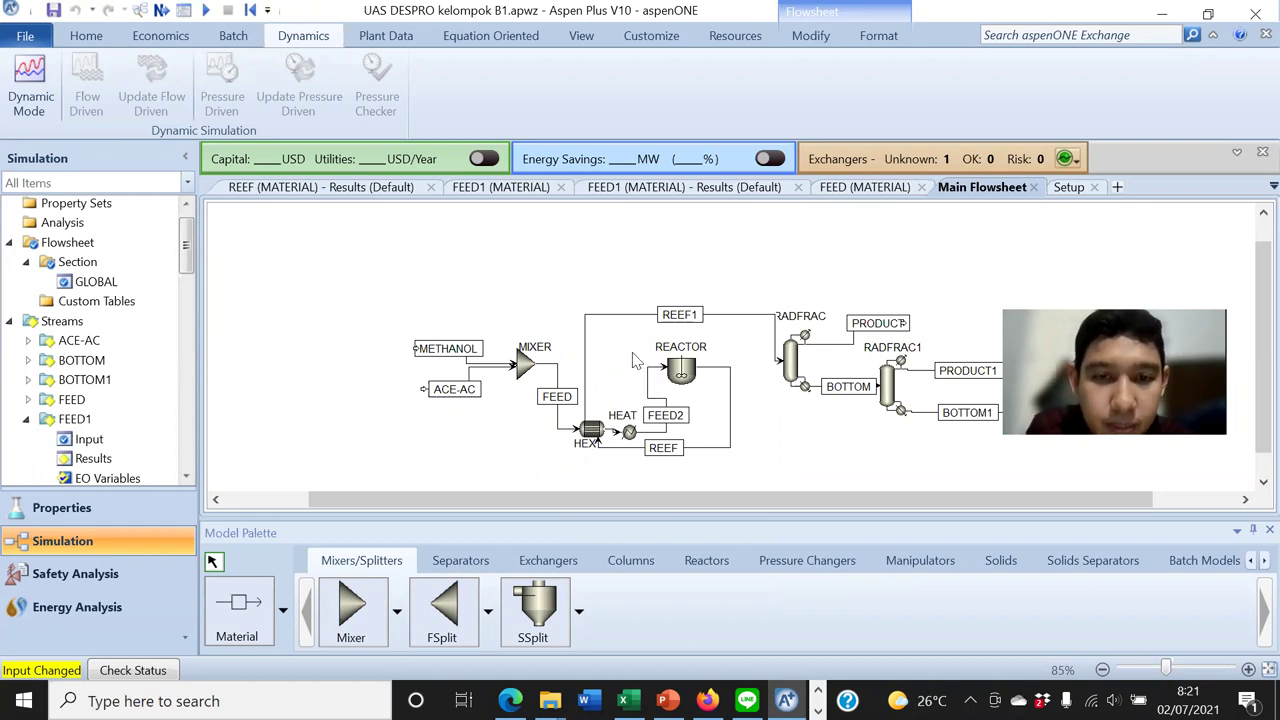
double_click(618, 433)
scroll(415, 305, "down", 1)
scroll(415, 305, "up", 2)
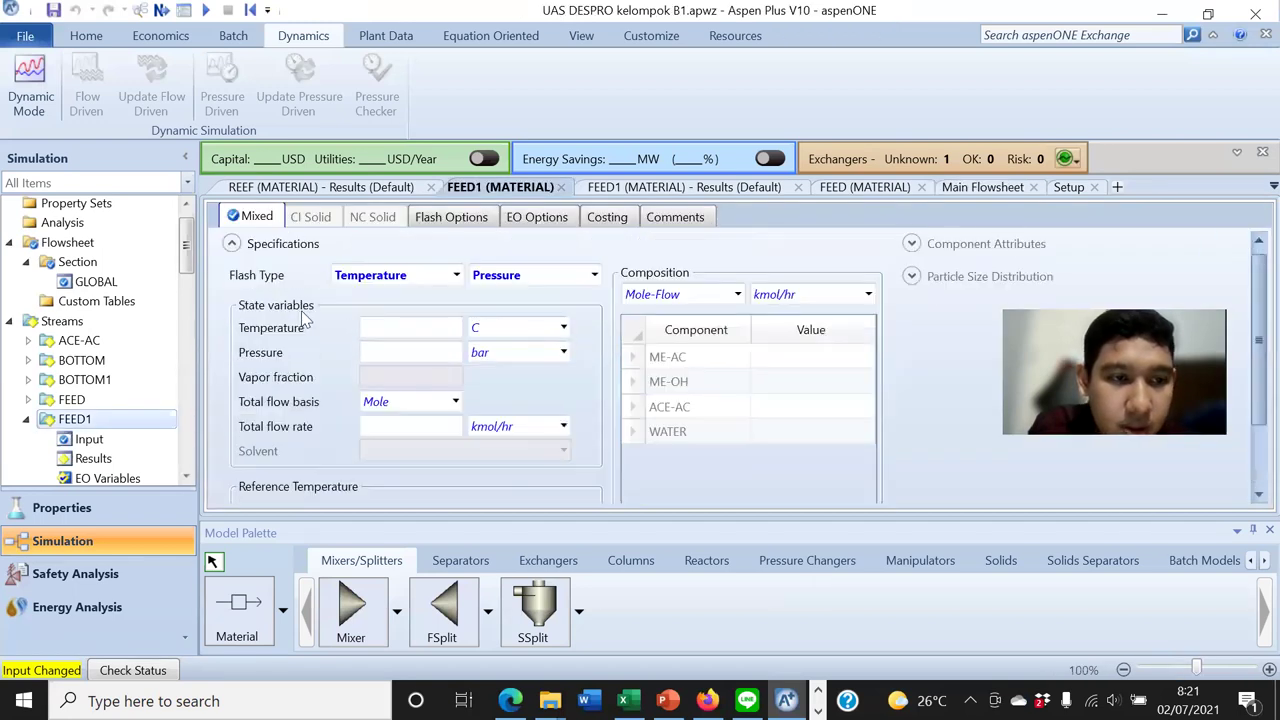
scroll(477, 403, "down", 1)
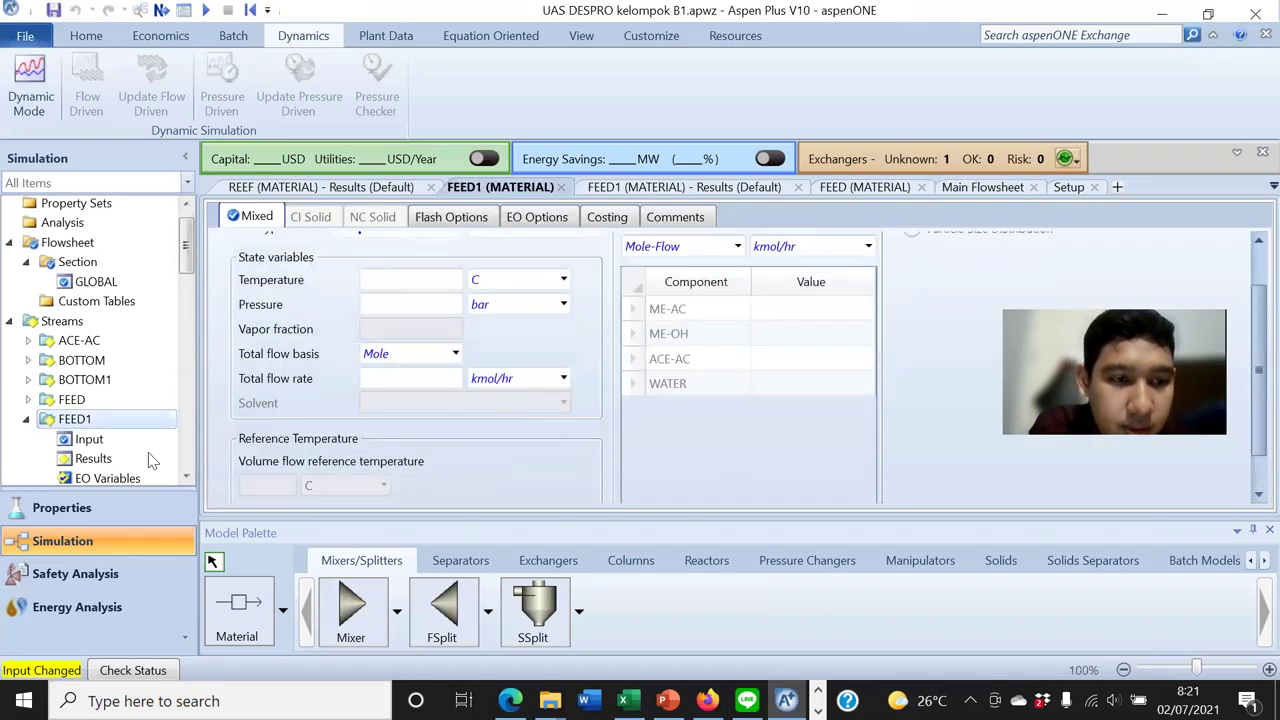
Bring up the FEED1 results again and check the source and destination blocks, phase, temperature and pressure
left_click(88, 440)
left_click(93, 458)
scroll(410, 430, "down", 3)
scroll(410, 430, "up", 5)
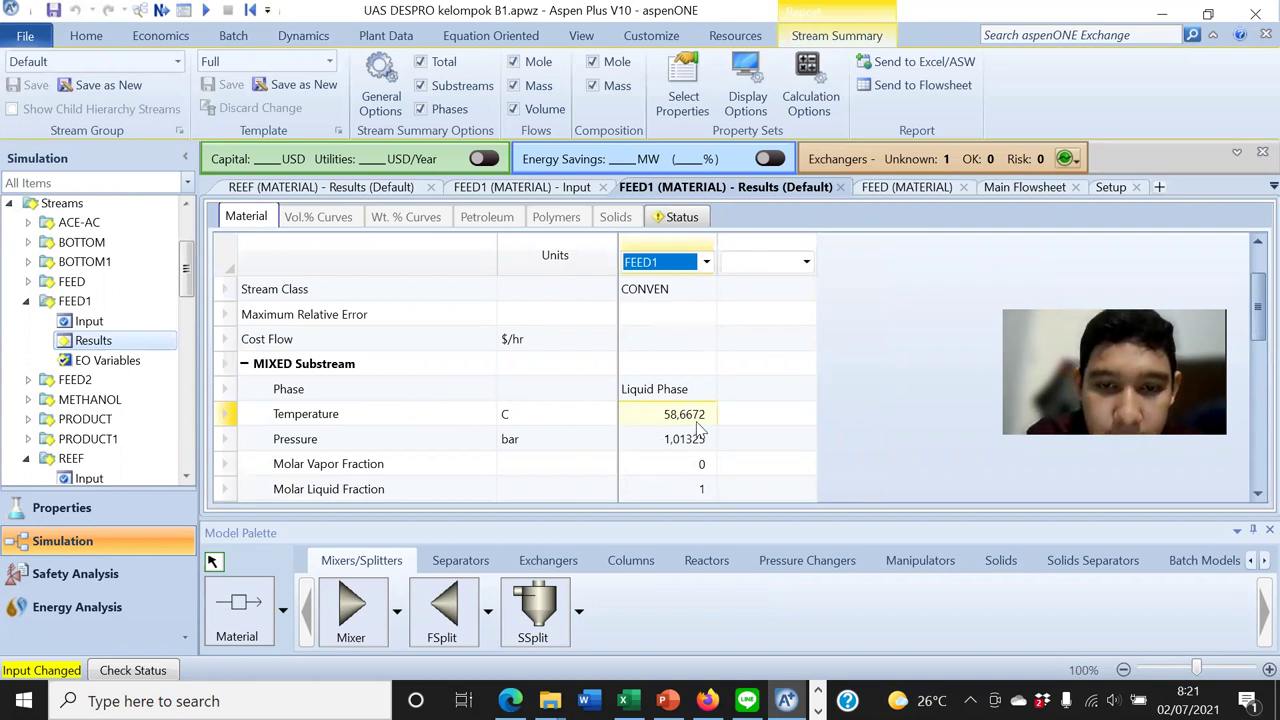
scroll(572, 412, "up", 1)
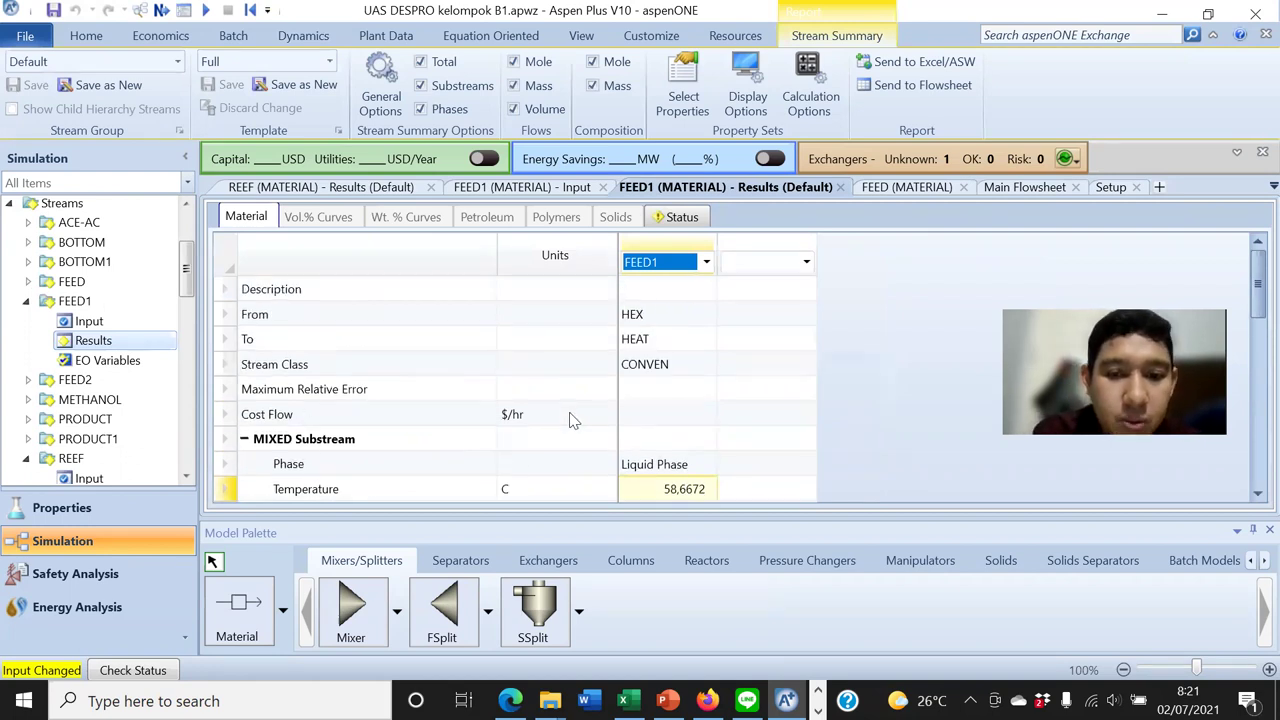
scroll(572, 420, "down", 2)
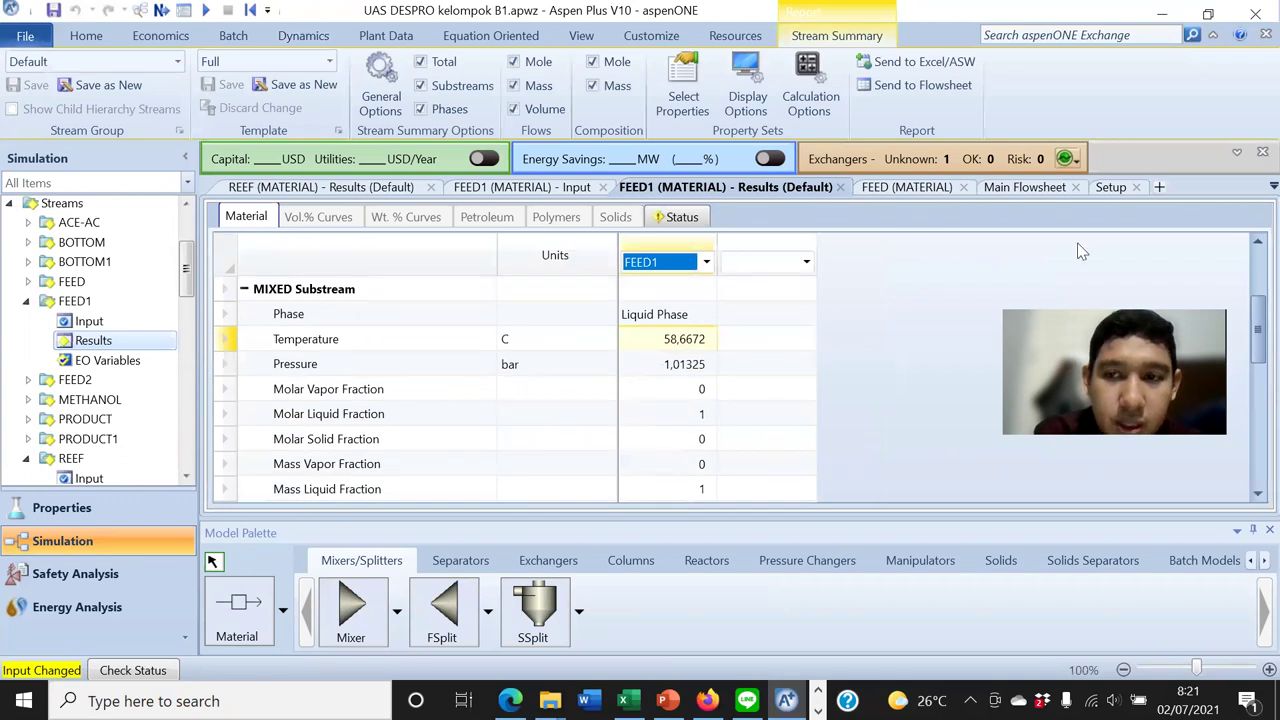
Open the FEED2 stream from the main flowsheet, review its resulting temperature and pressure, and return to the flowsheet
left_click(1037, 188)
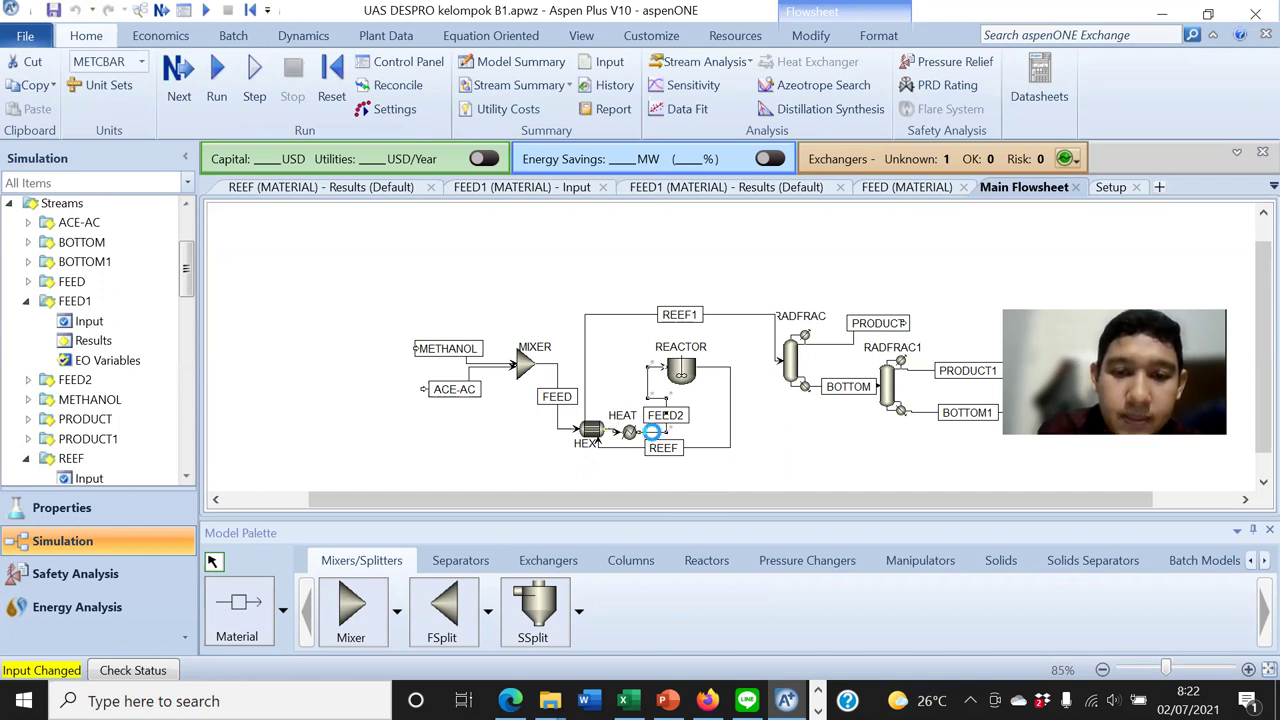
double_click(654, 440)
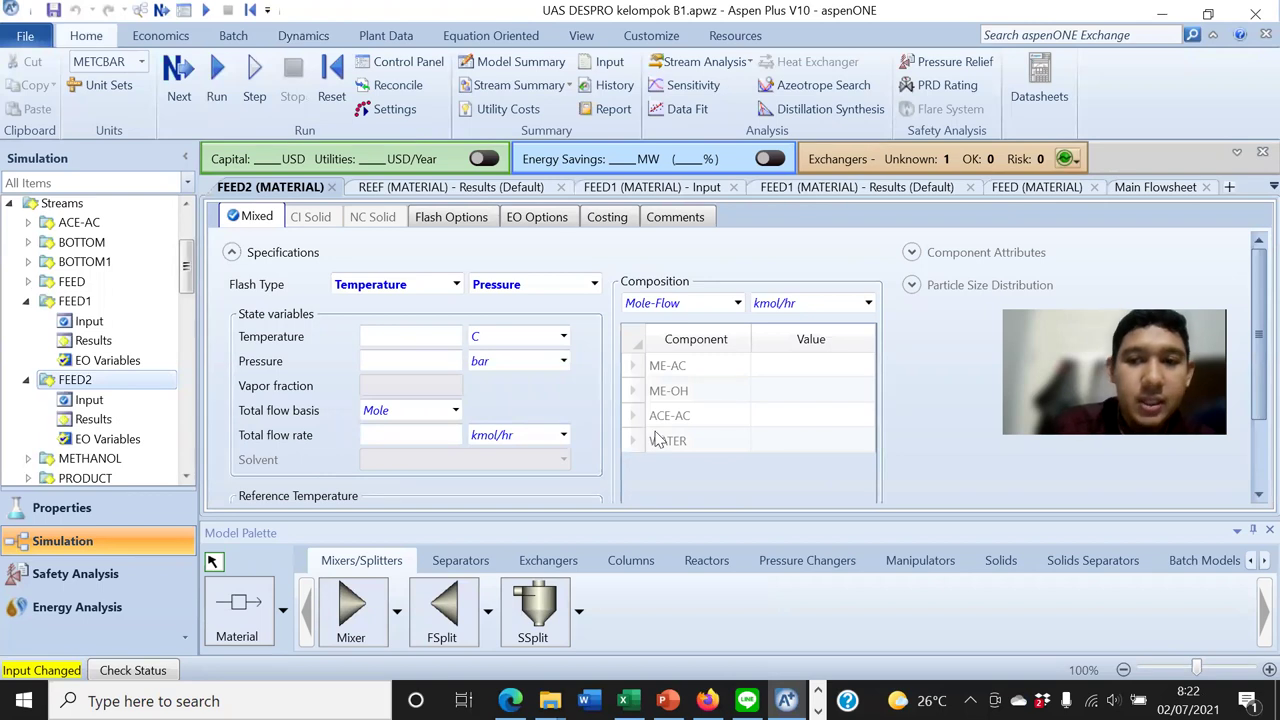
scroll(600, 338, "down", 3)
scroll(590, 336, "up", 3)
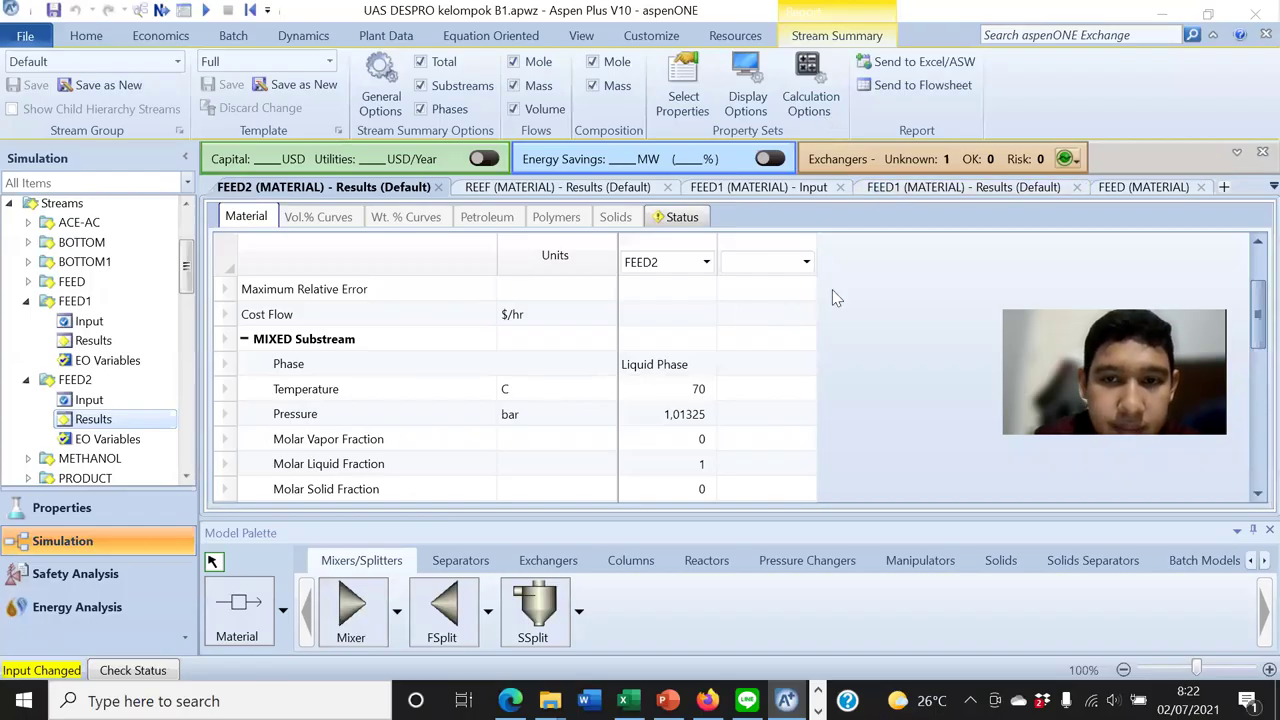
left_click(1076, 188)
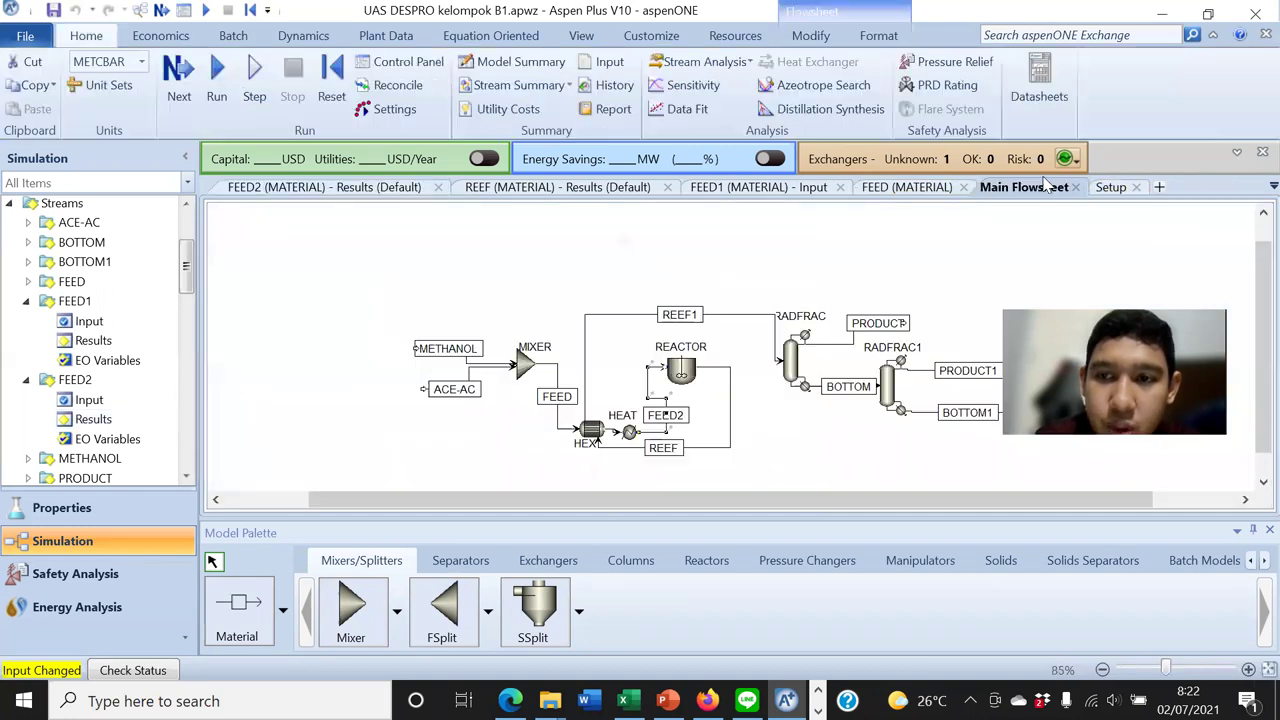
left_click(1050, 188)
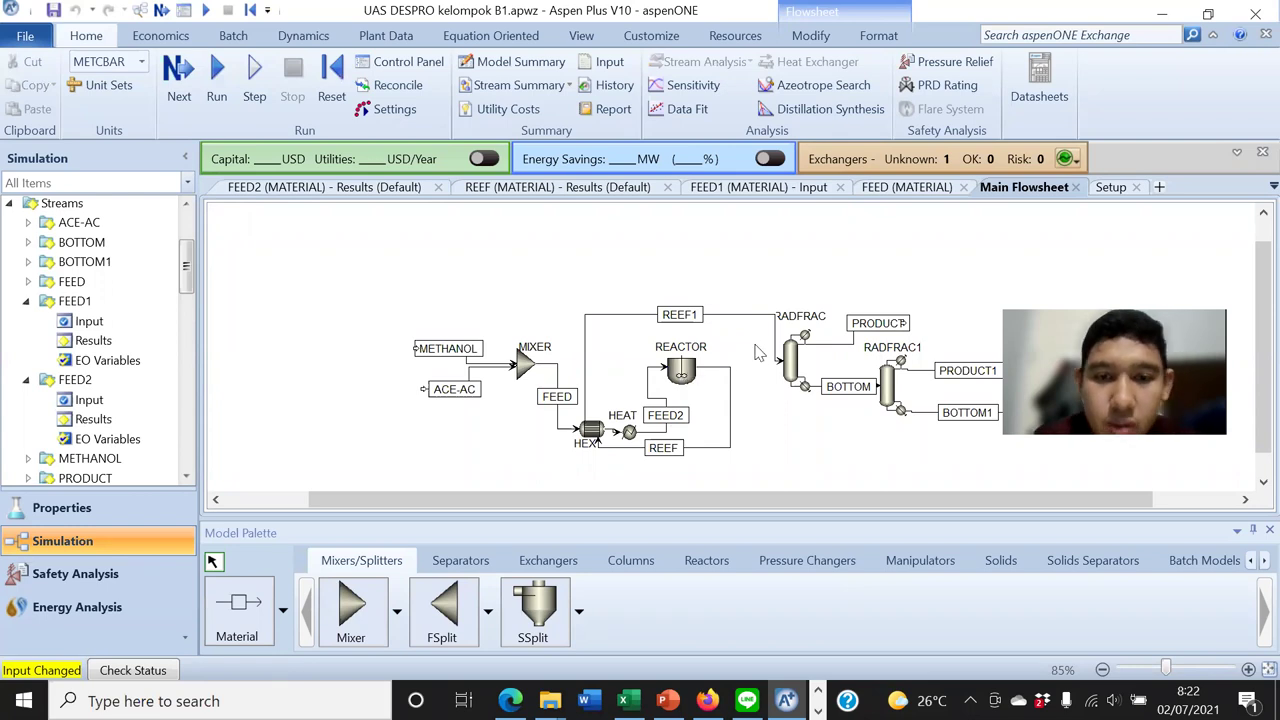
Open the REACTOR block from the flowsheet, review its operating conditions and holdup specifications including residence time, and return to the flowsheet
double_click(692, 369)
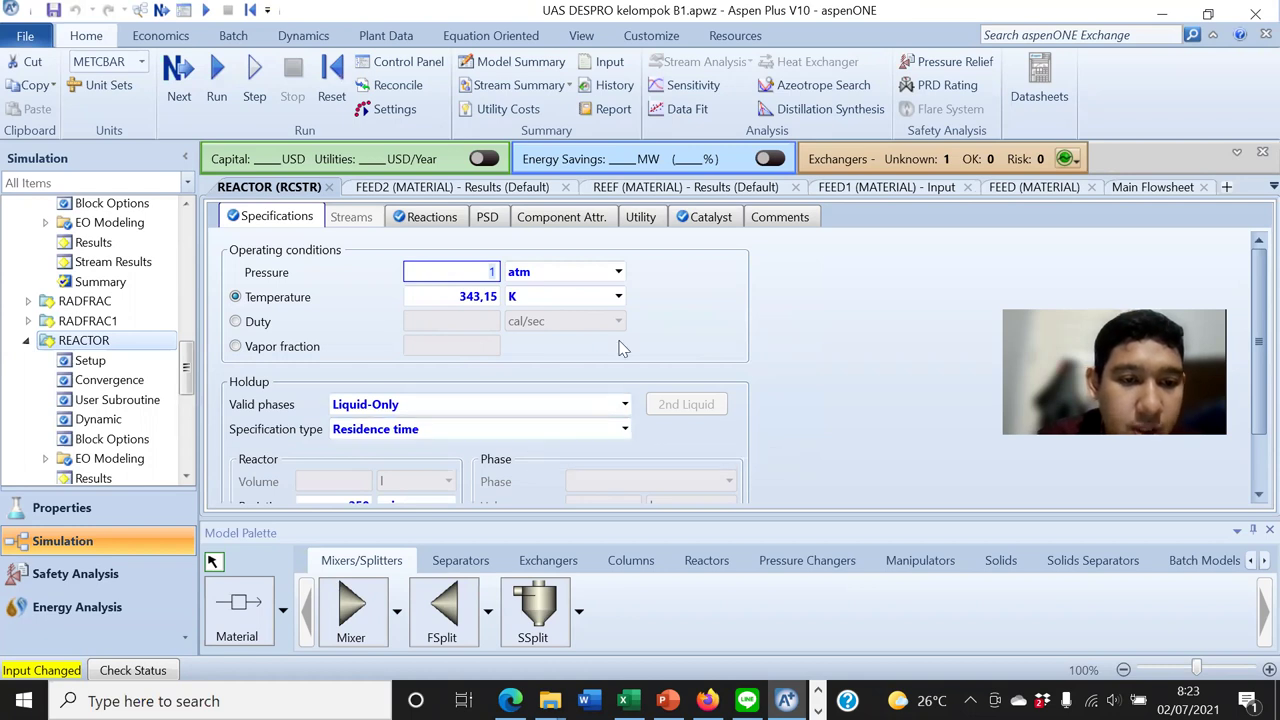
scroll(826, 311, "down", 1)
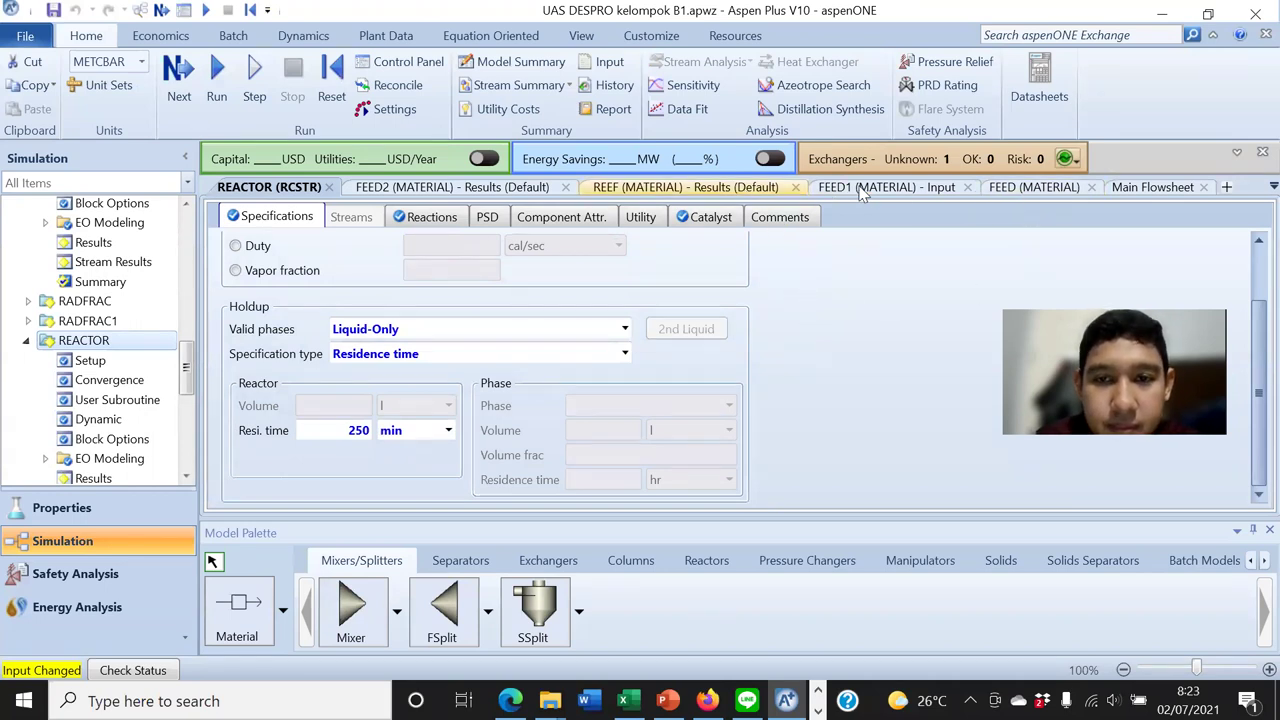
left_click(1133, 188)
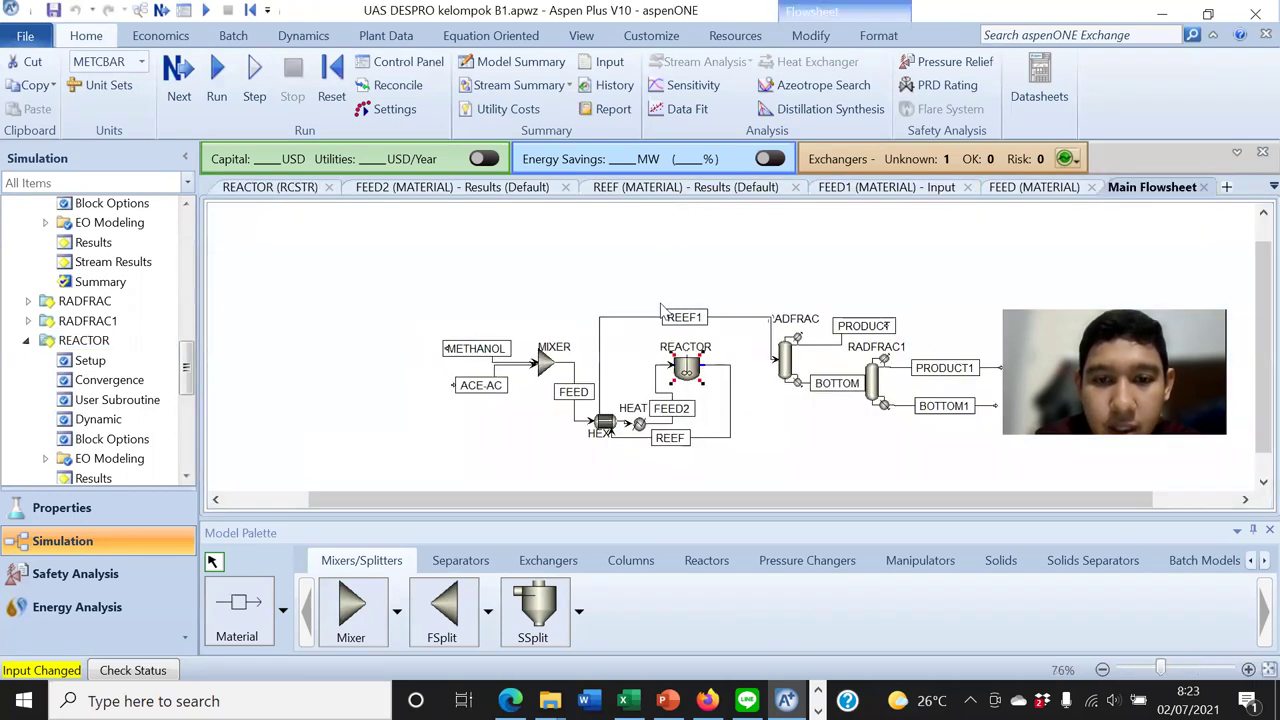
left_click(756, 406)
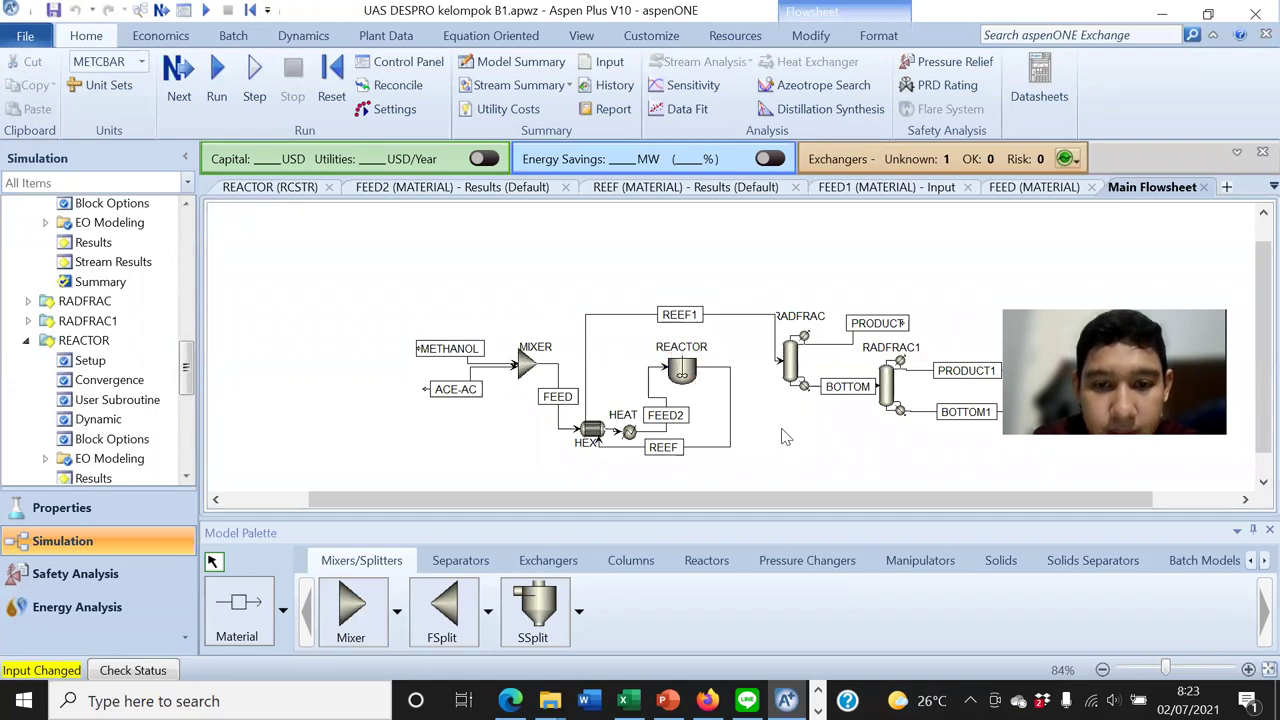
Open the REEF stream leaving the reactor from the flowsheet and look through its mixed specifications
double_click(731, 408)
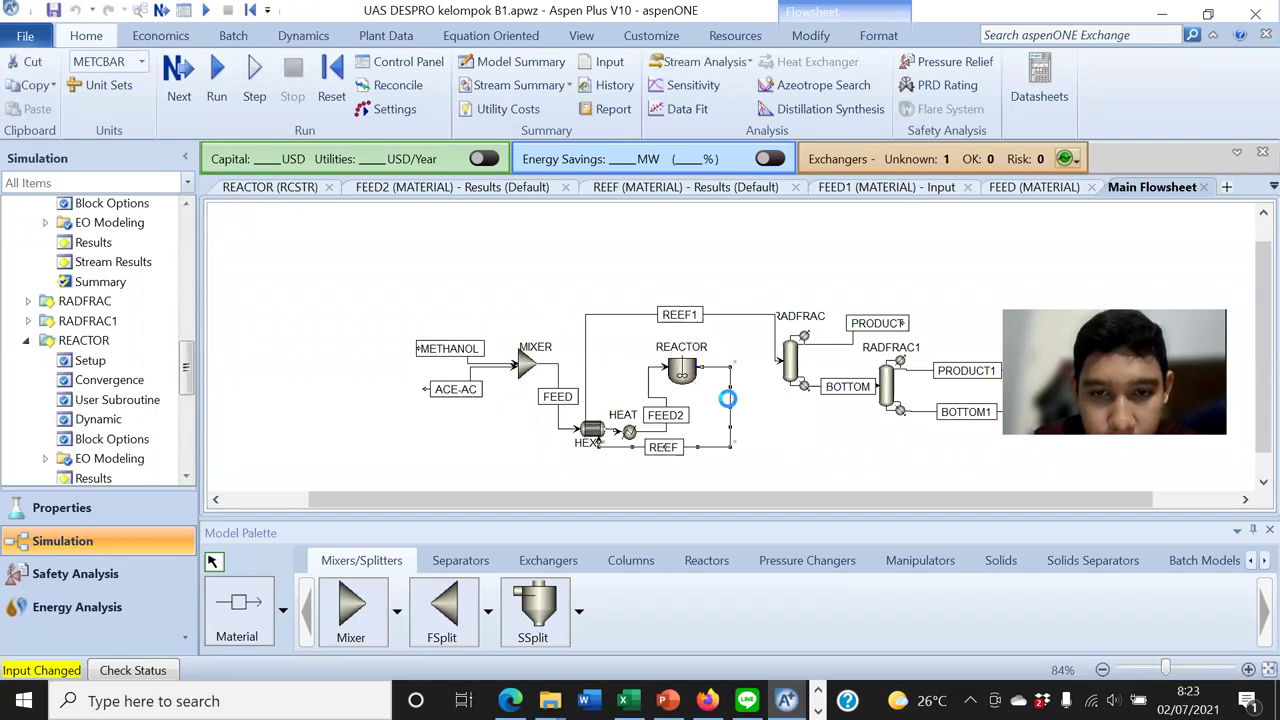
scroll(604, 371, "down", 3)
scroll(604, 371, "up", 3)
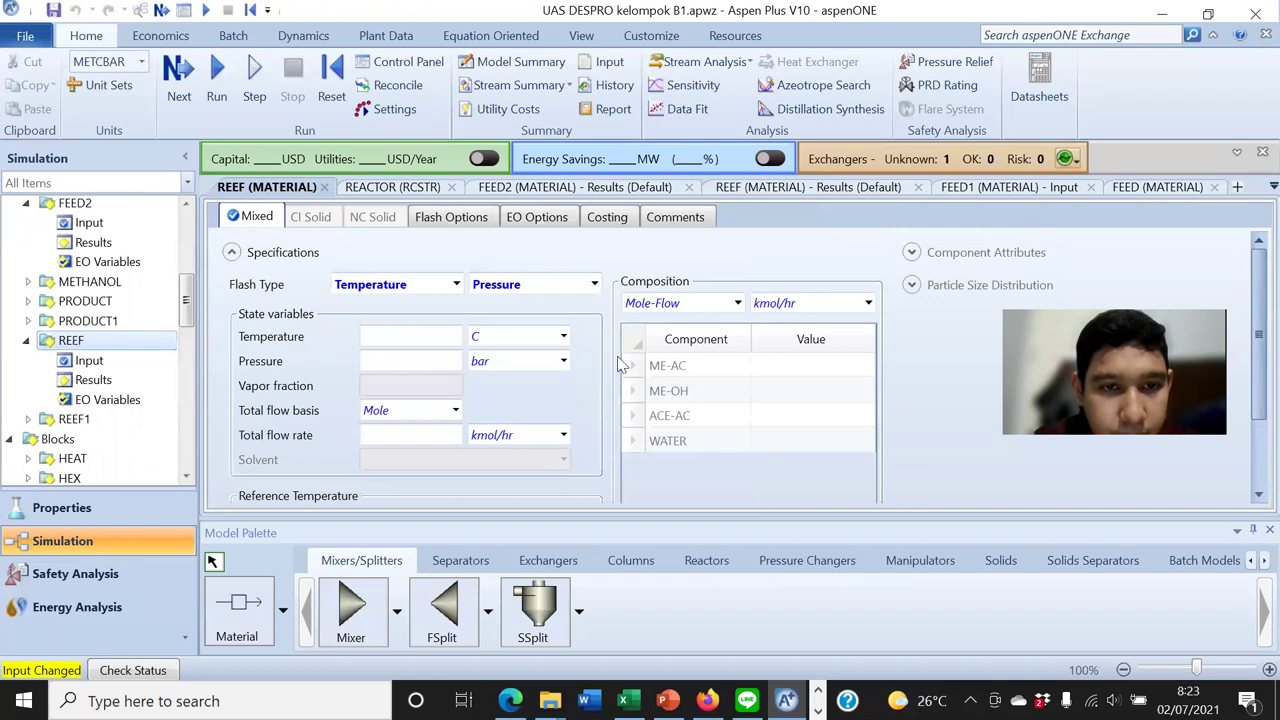
scroll(564, 352, "down", 2)
scroll(564, 352, "up", 2)
Bring up the REEF stream results and expand the mass fractions to examine each component's mass flow and mass fraction
left_click(118, 378)
scroll(495, 378, "down", 3)
scroll(481, 377, "down", 5)
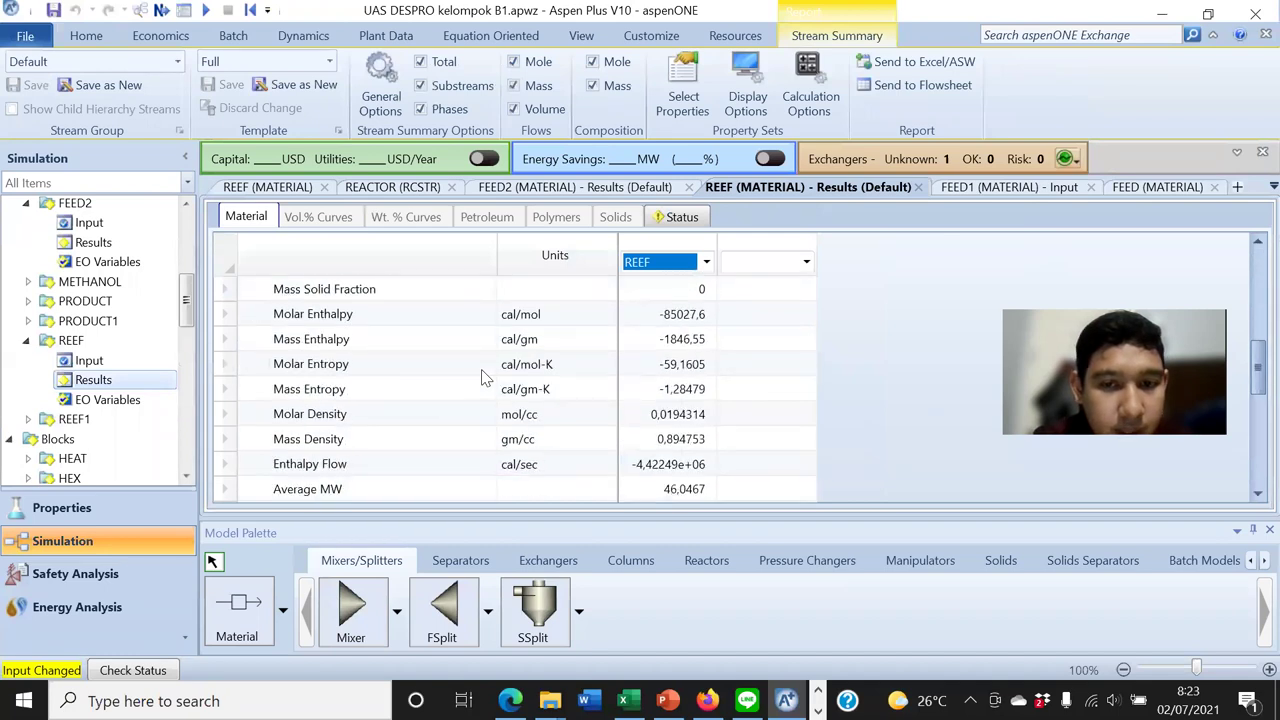
scroll(270, 383, "down", 1)
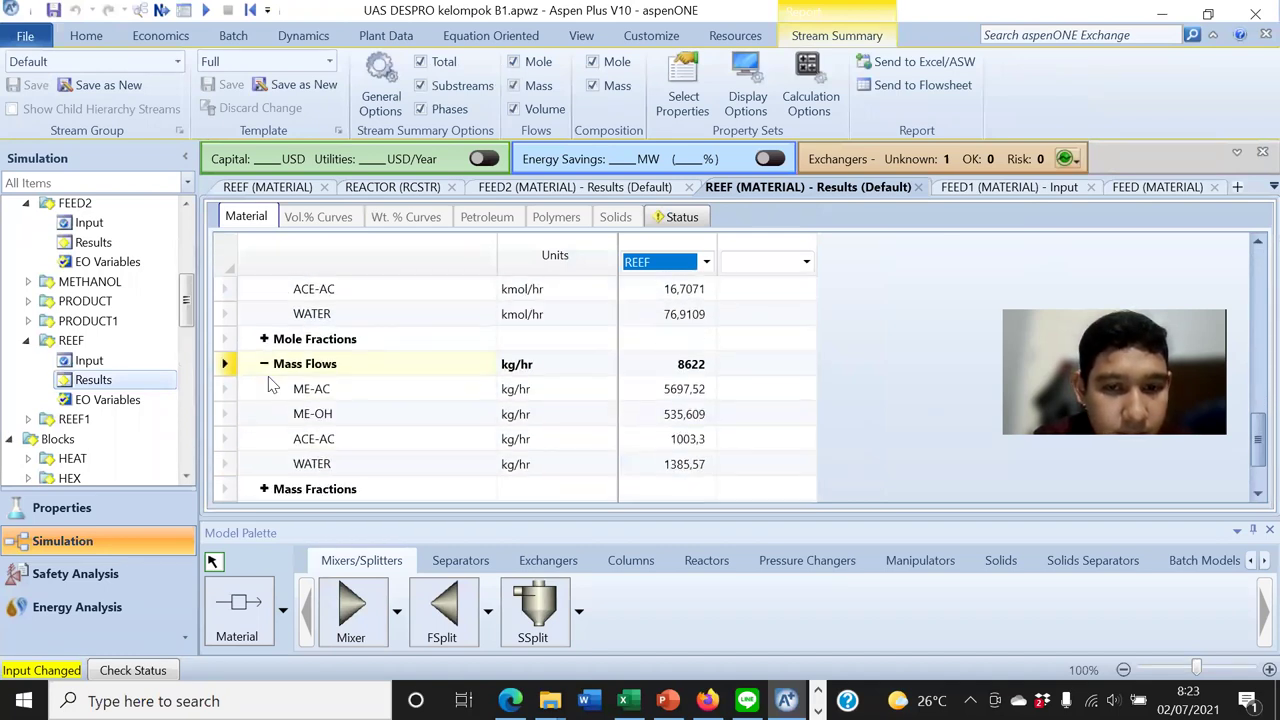
scroll(270, 385, "down", 2)
left_click(266, 437)
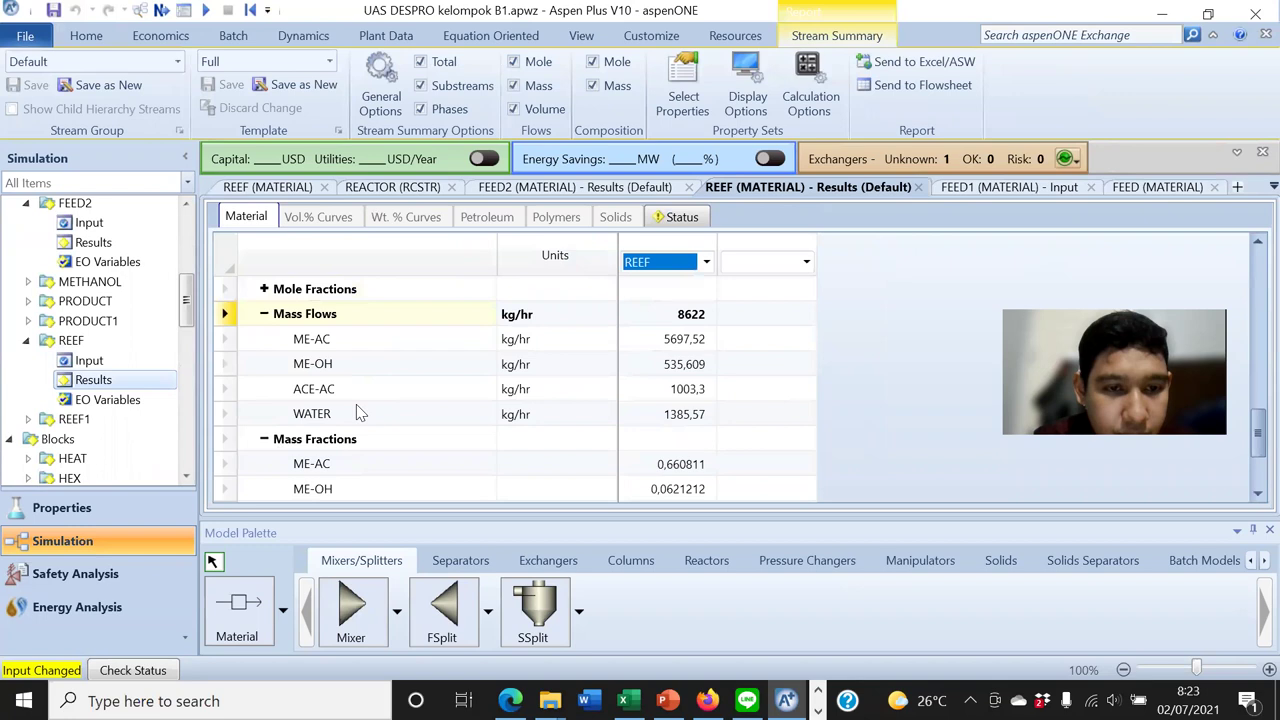
scroll(356, 404, "down", 2)
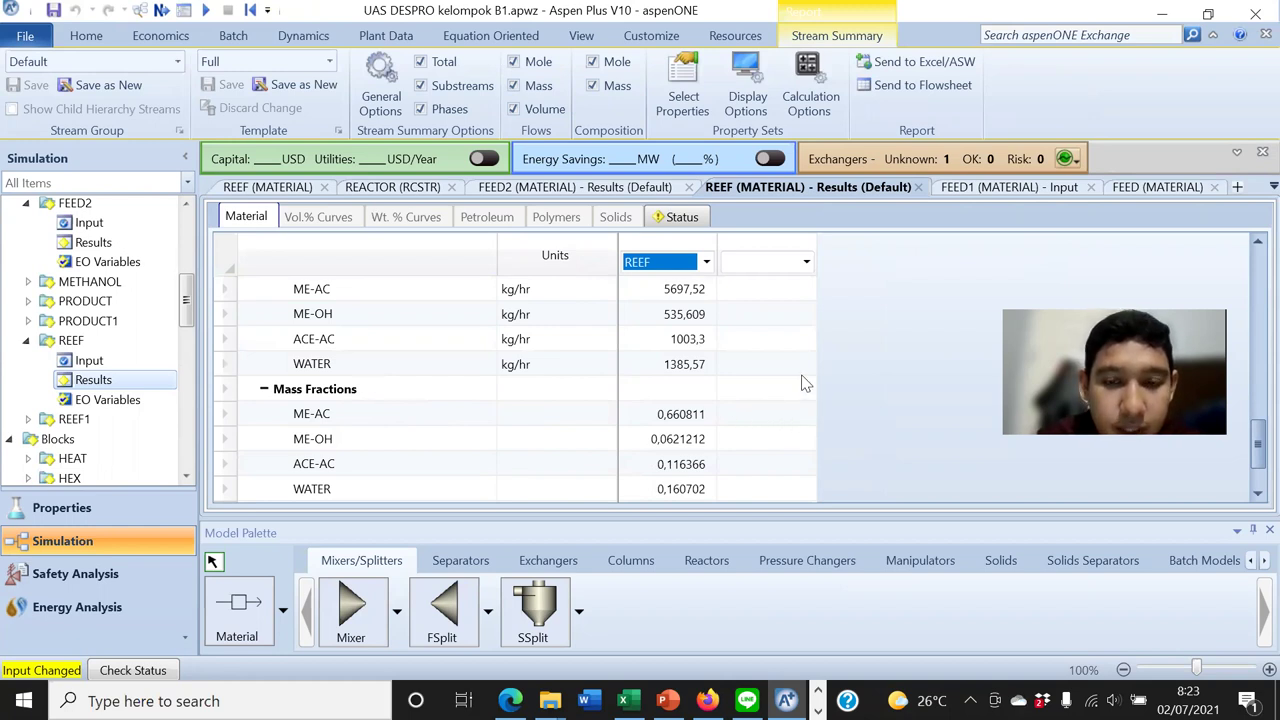
scroll(805, 383, "down", 1)
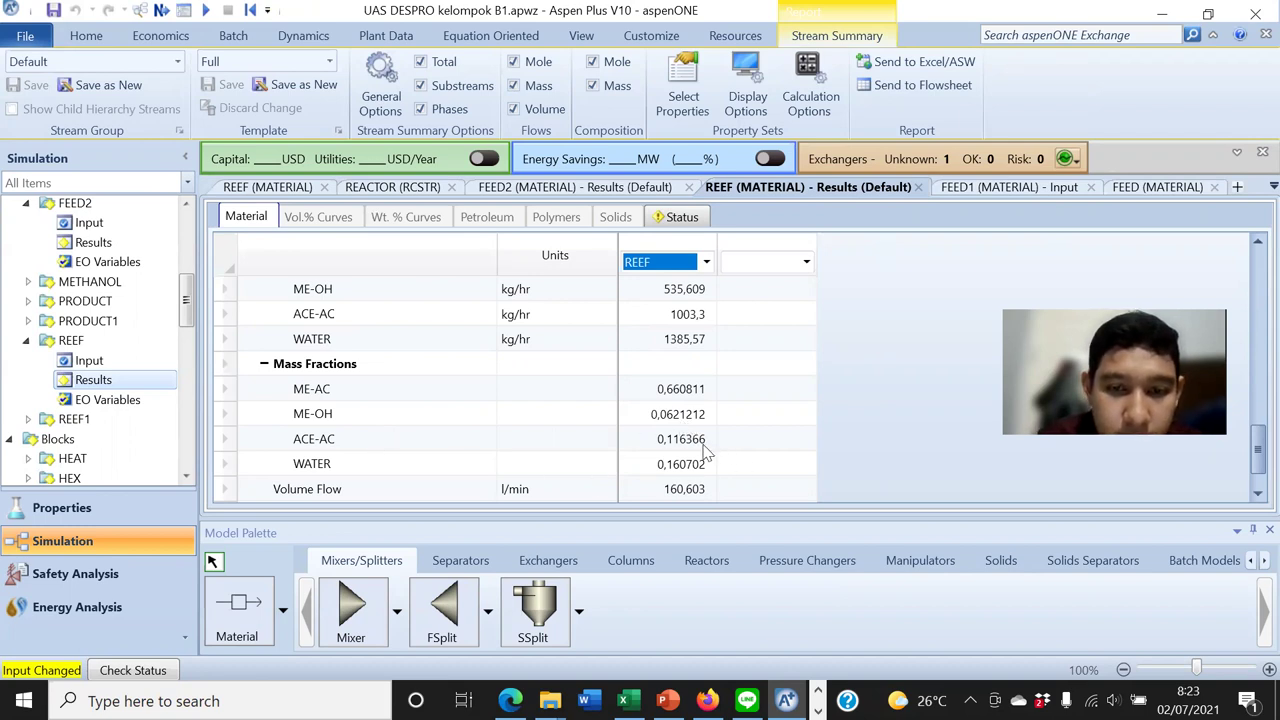
scroll(788, 420, "down", 1)
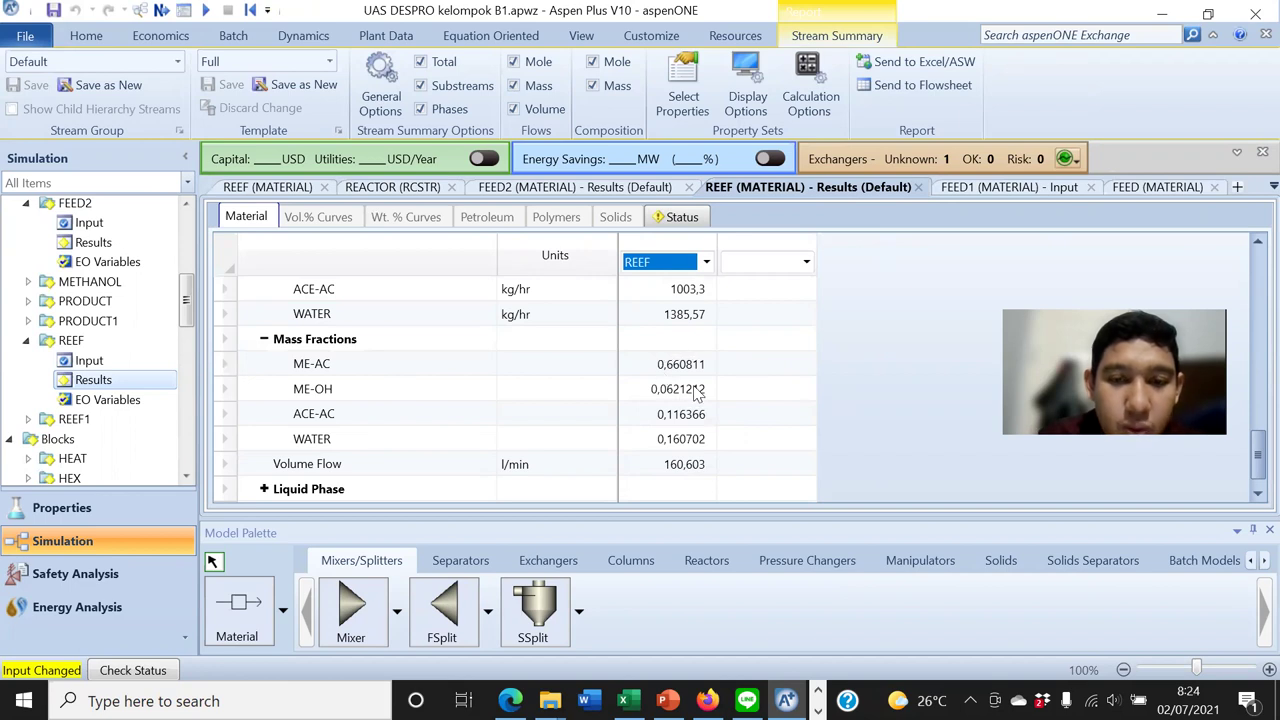
scroll(815, 356, "down", 1)
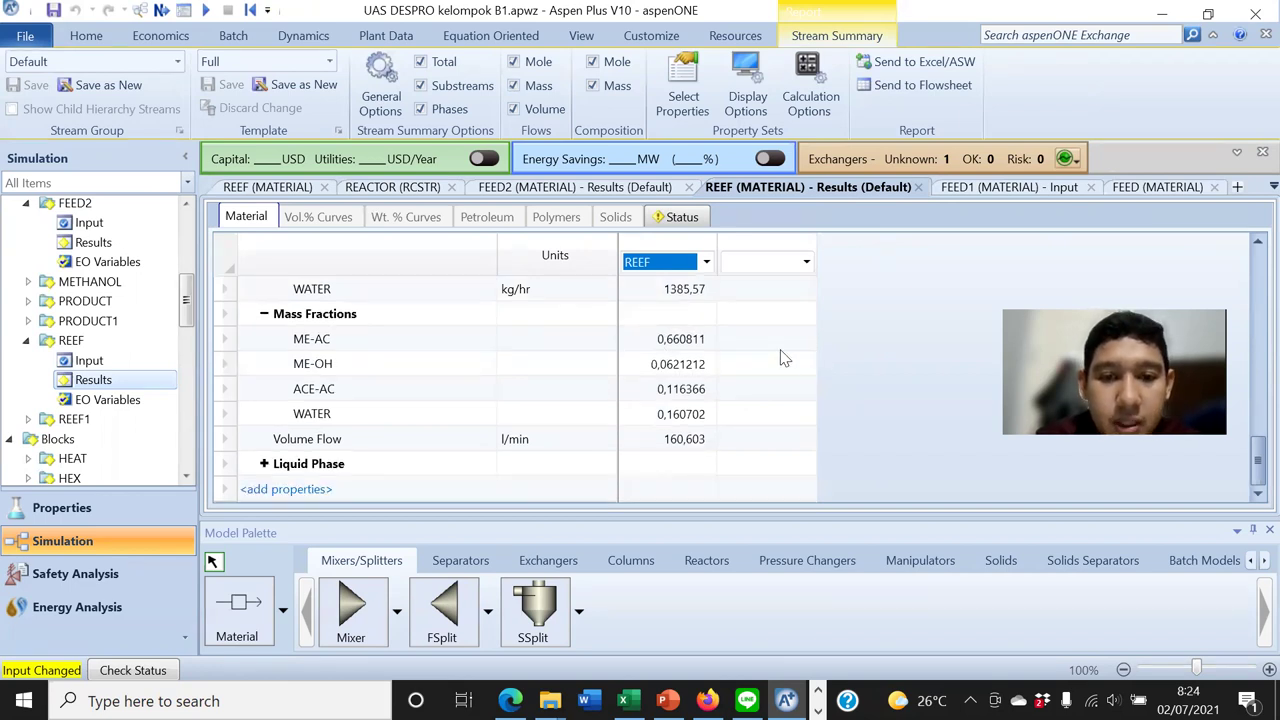
scroll(784, 359, "up", 3)
scroll(784, 359, "down", 3)
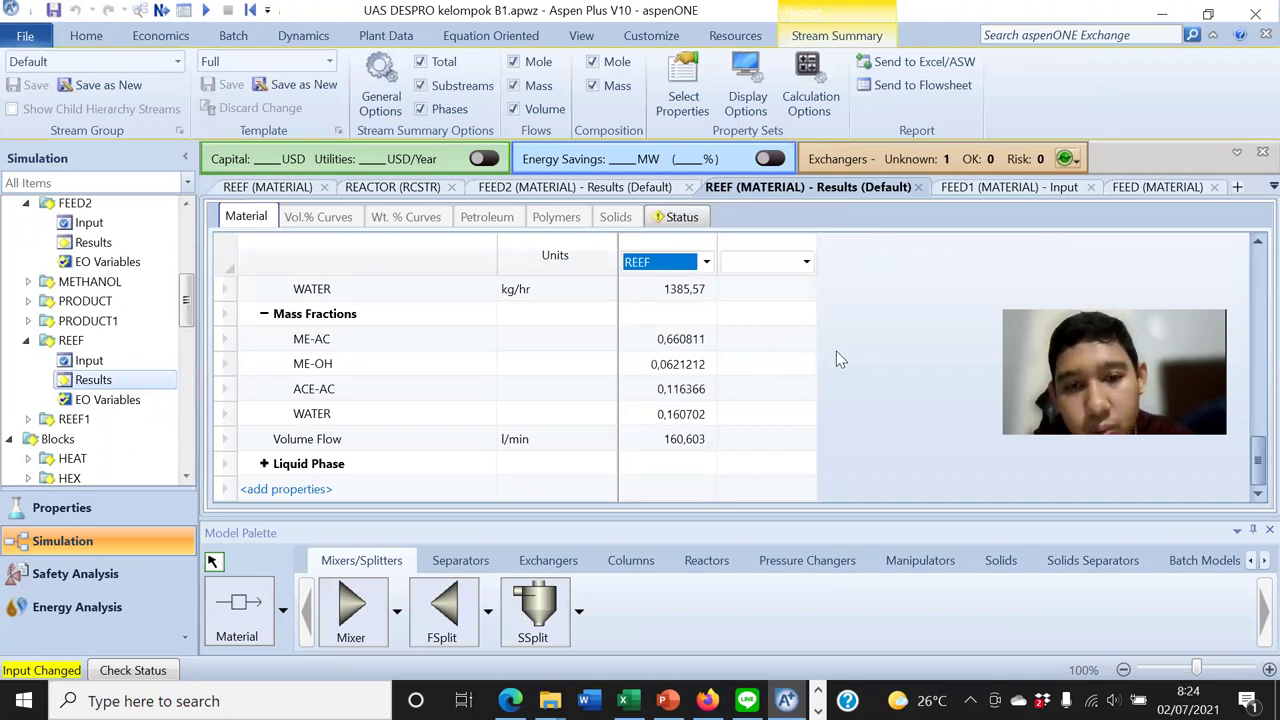
scroll(836, 351, "up", 3)
scroll(836, 351, "down", 3)
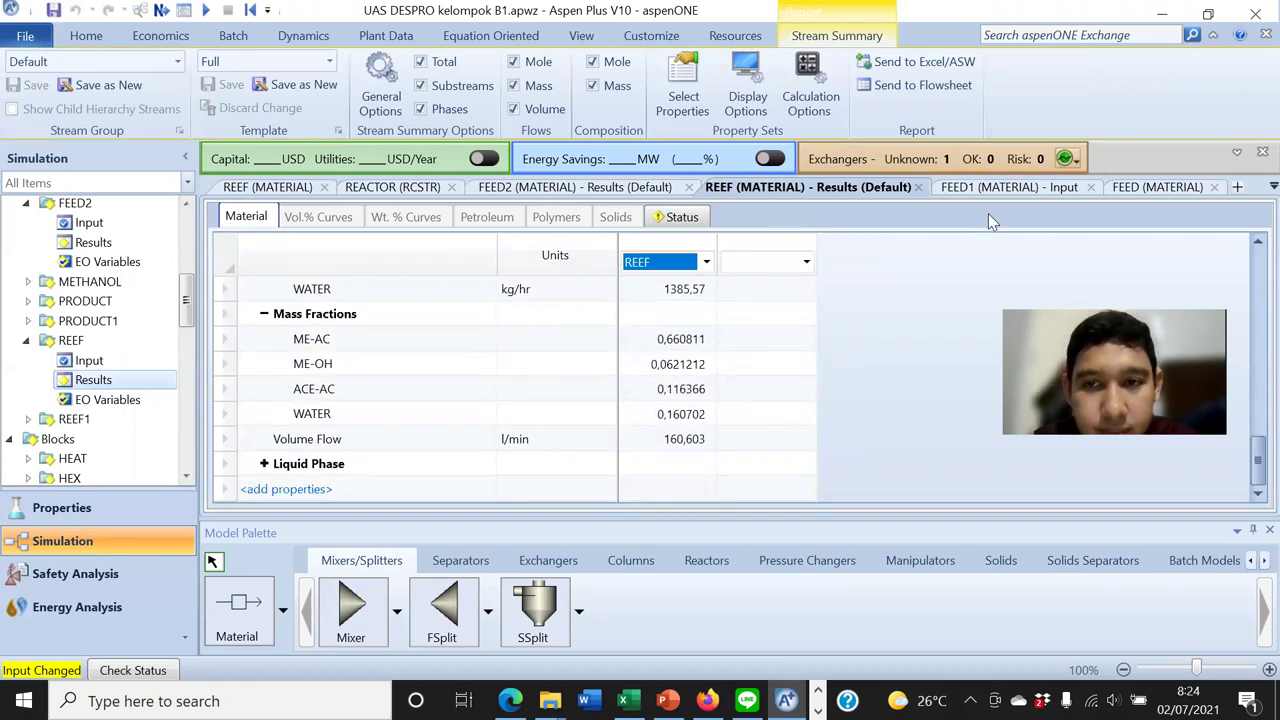
Close the FEED1 input form, review the RADFRAC column's configuration from the main flowsheet, and return to the flowsheet
left_click(1091, 188)
left_click(1117, 192)
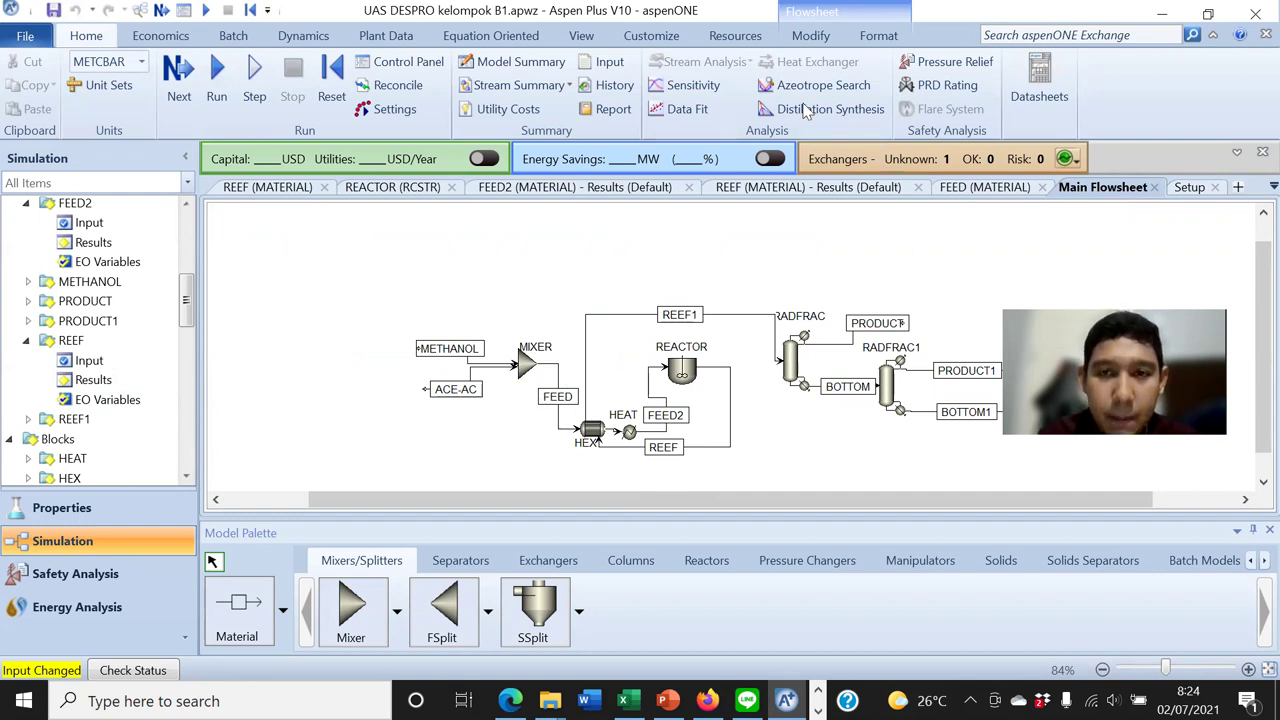
double_click(790, 360)
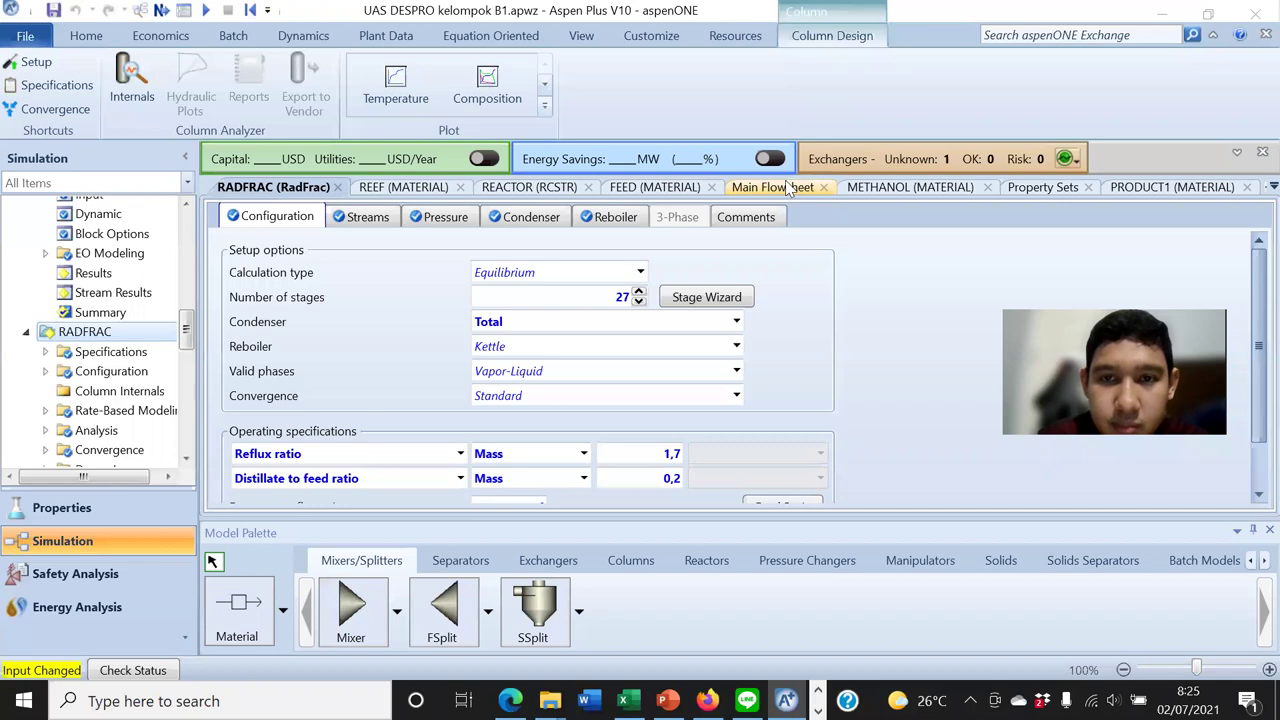
left_click(772, 187)
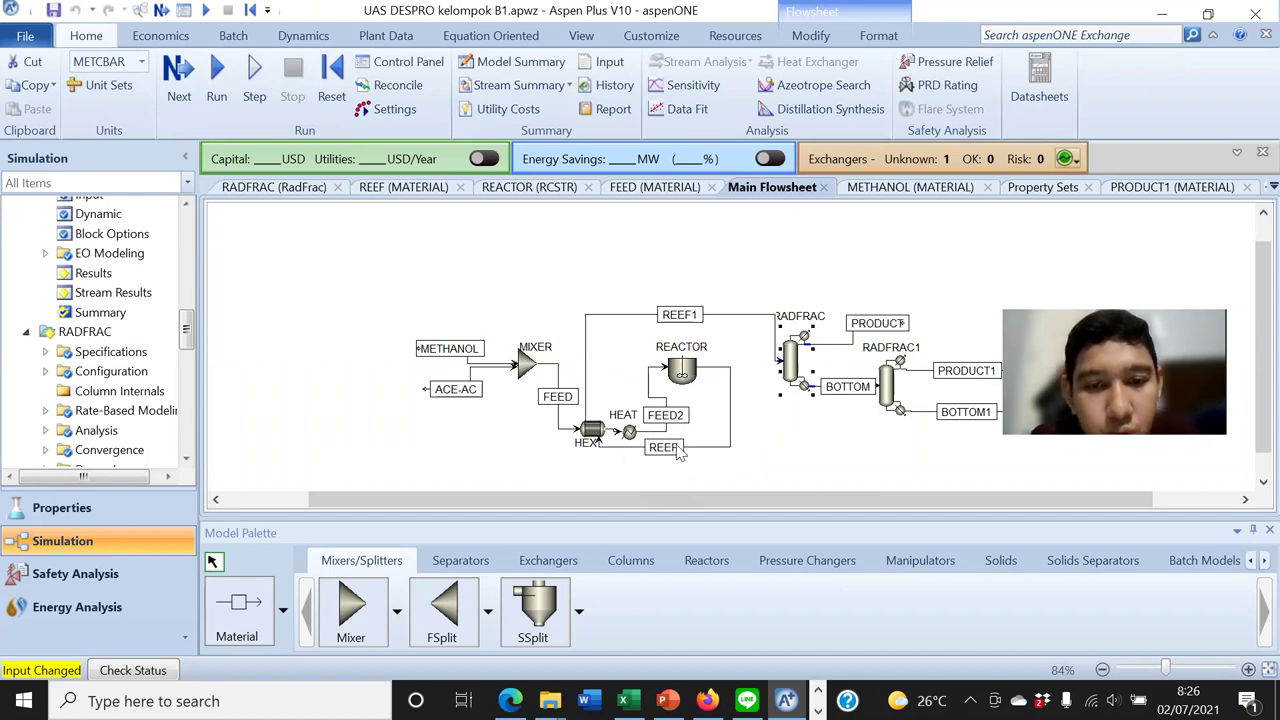
Open the REEF1 stream between HEX and RADFRAC and look through its mixed specifications
double_click(588, 375)
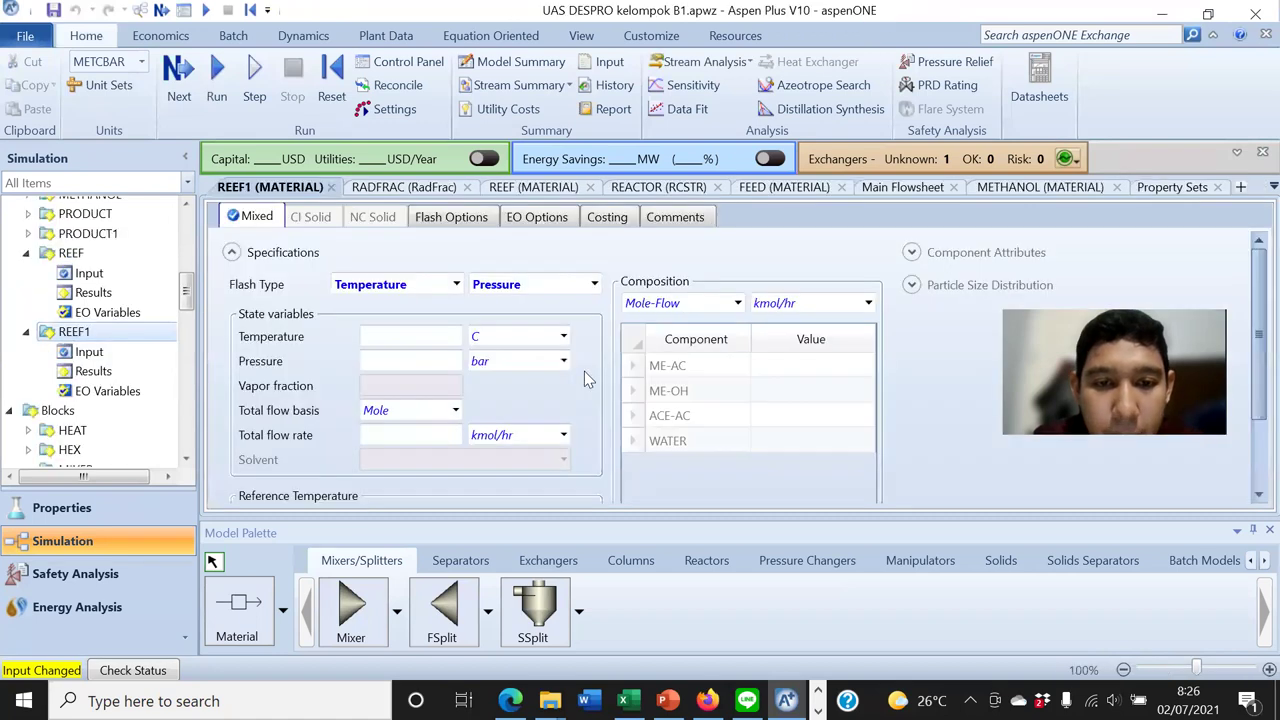
scroll(568, 370, "down", 2)
scroll(420, 340, "up", 3)
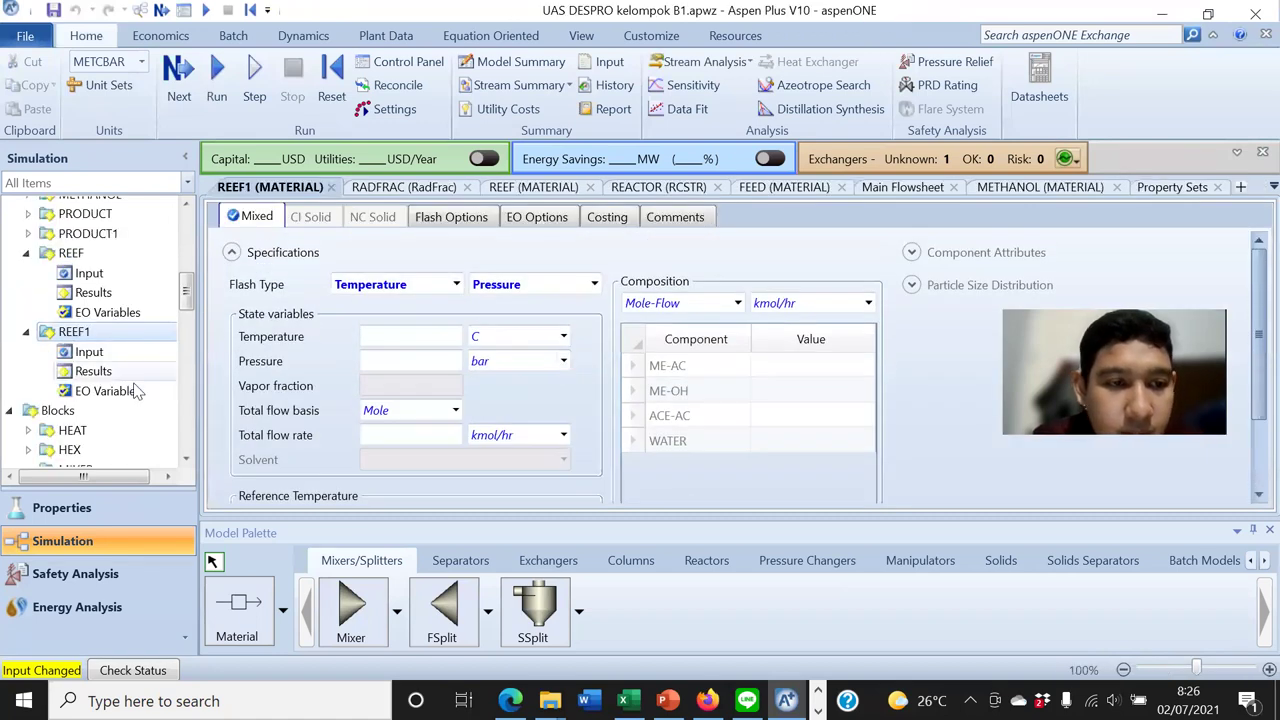
Bring up the REEF1 results, check the source and destination blocks, phase, temperature and pressure, and return to the flowsheet
left_click(93, 371)
scroll(478, 360, "down", 4)
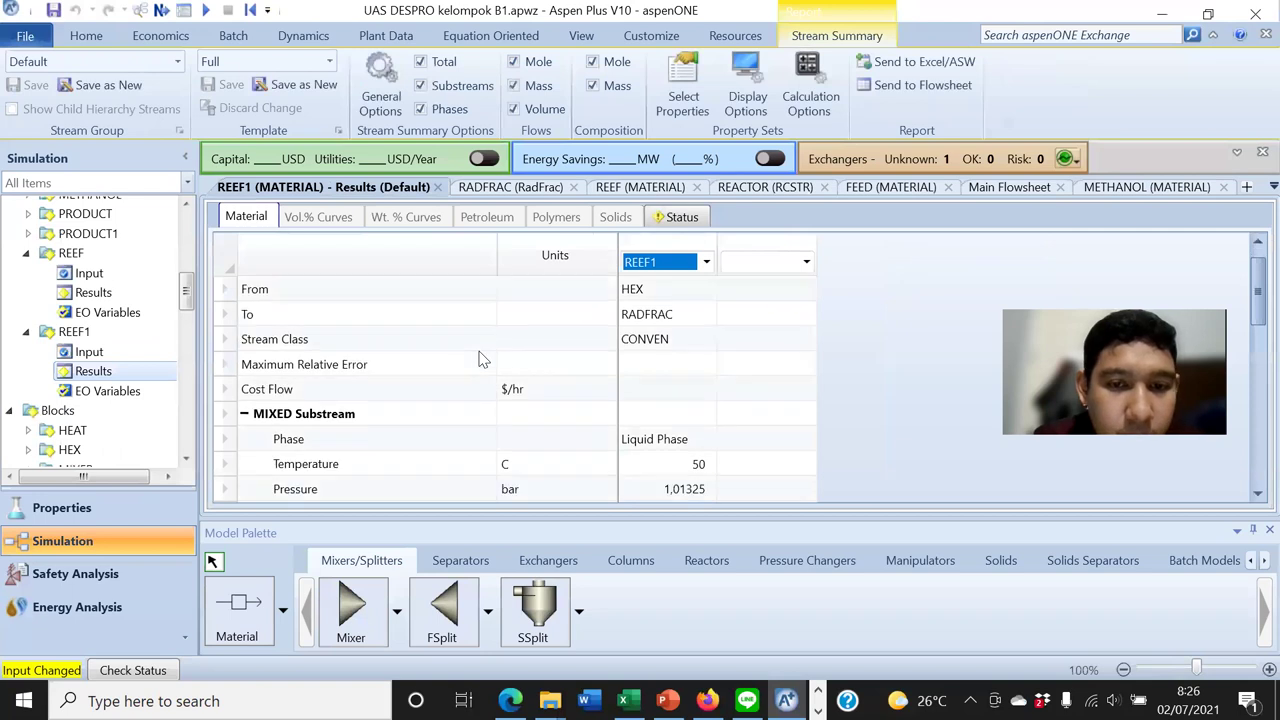
scroll(500, 355, "down", 3)
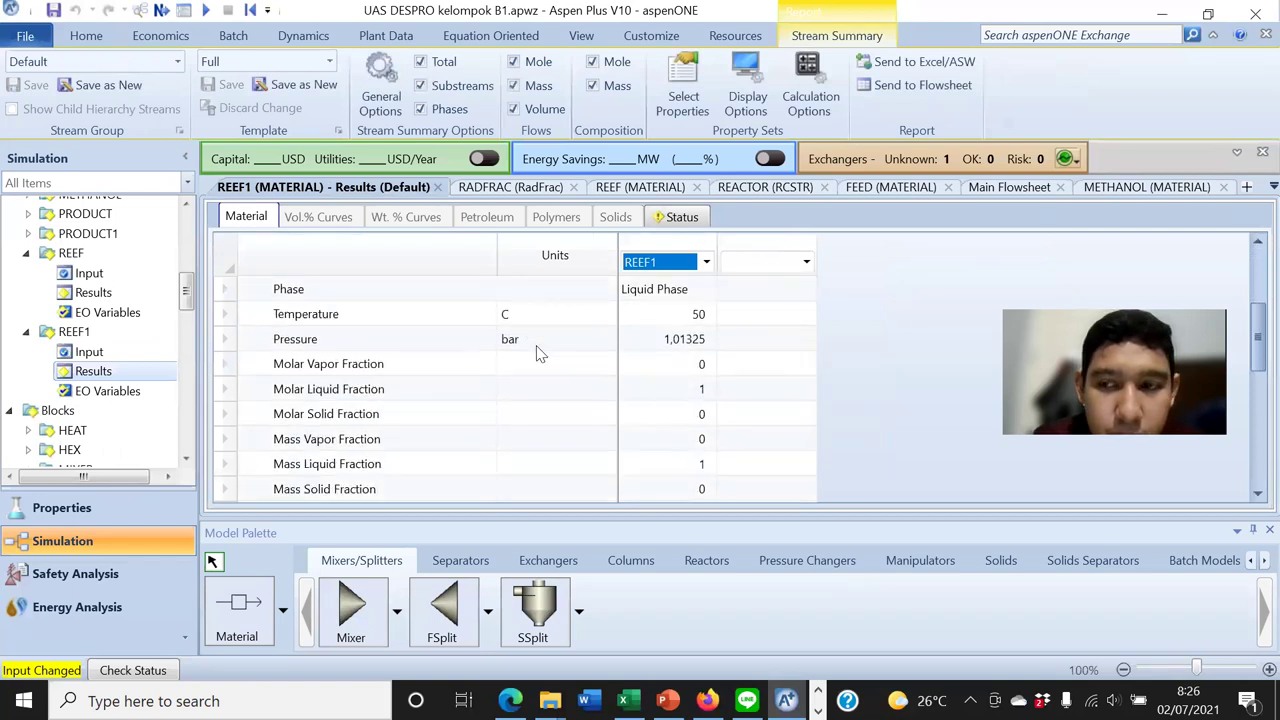
scroll(540, 354, "up", 5)
scroll(520, 345, "down", 4)
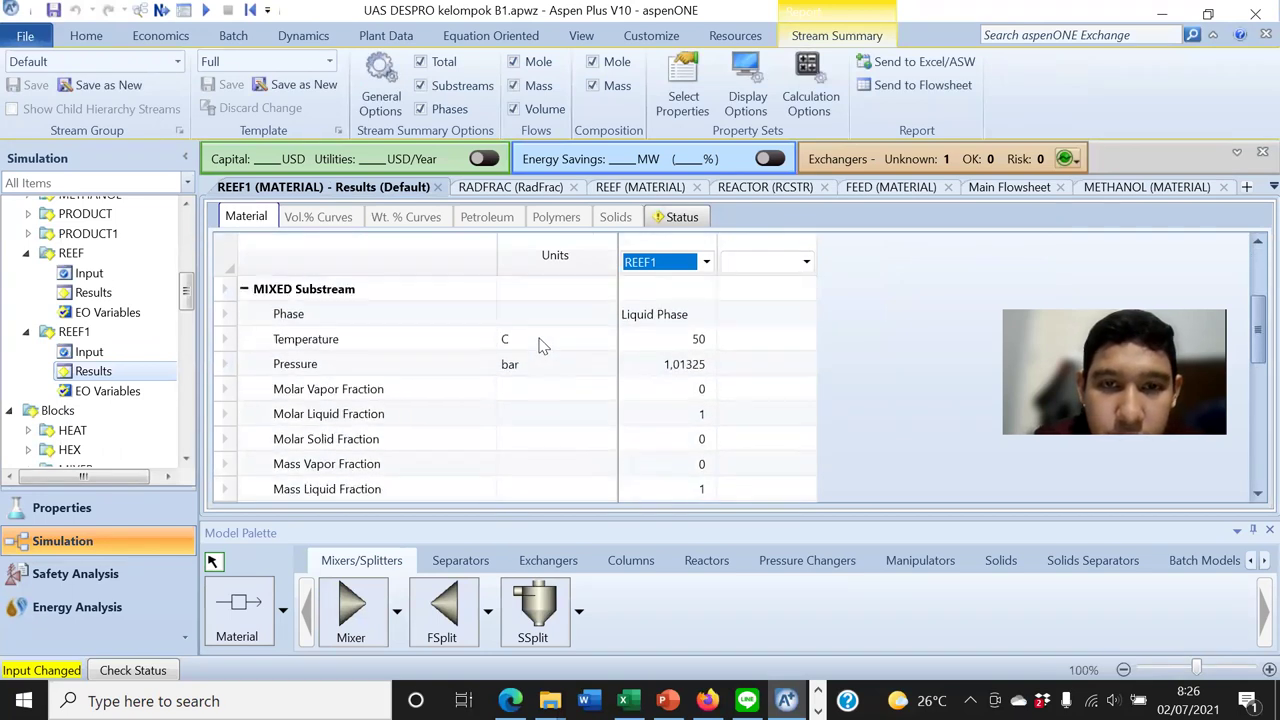
scroll(543, 345, "up", 2)
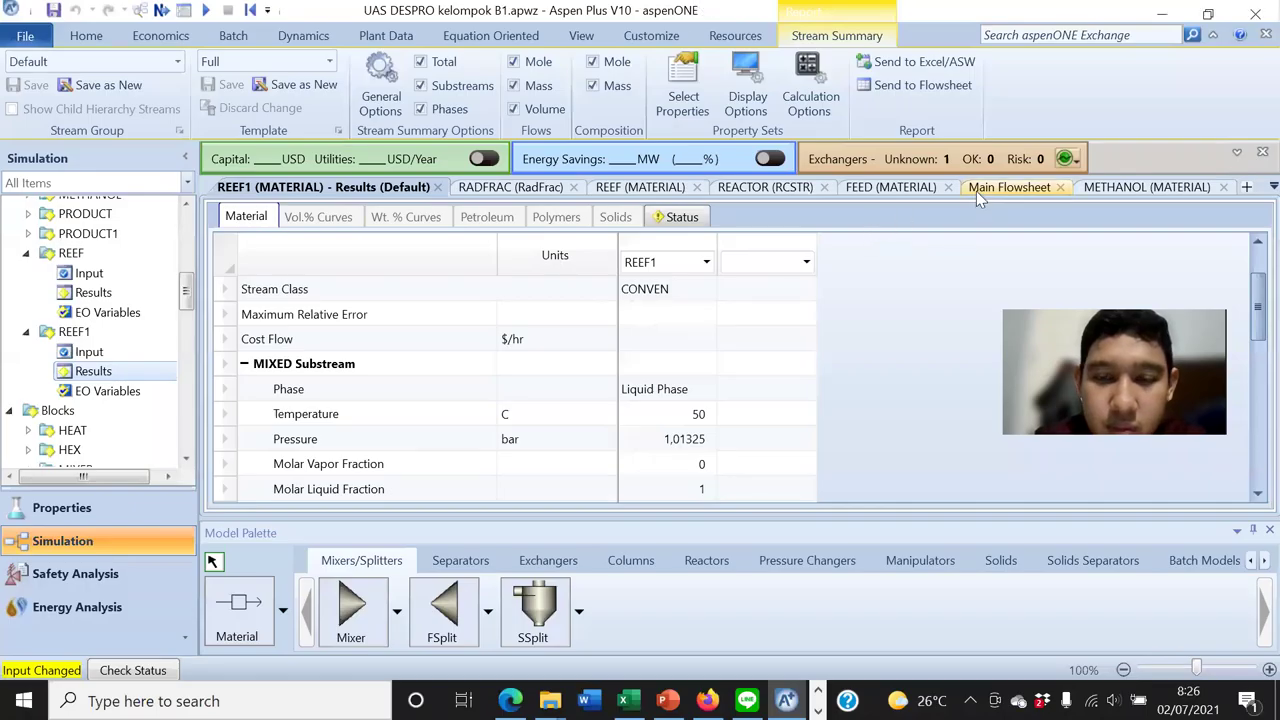
left_click(976, 191)
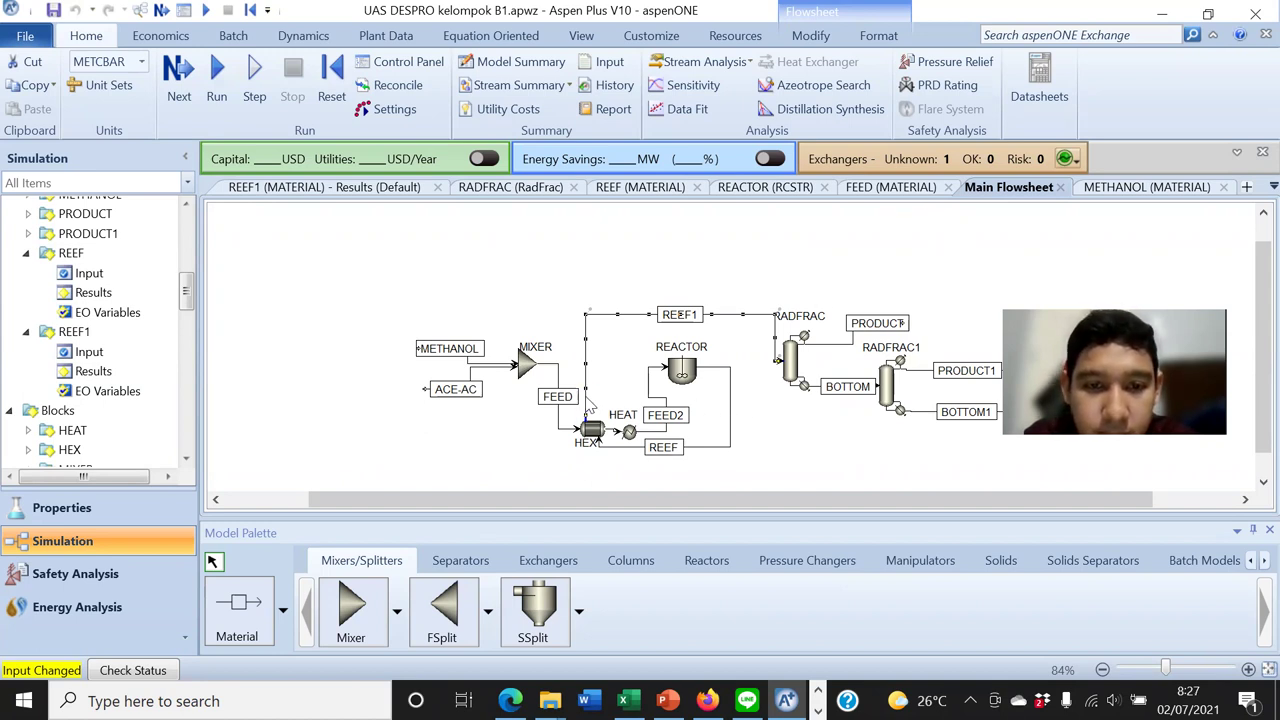
Open the REEF1 stream again from the flowsheet, glance over its input specifications and bring its results back up
double_click(587, 401)
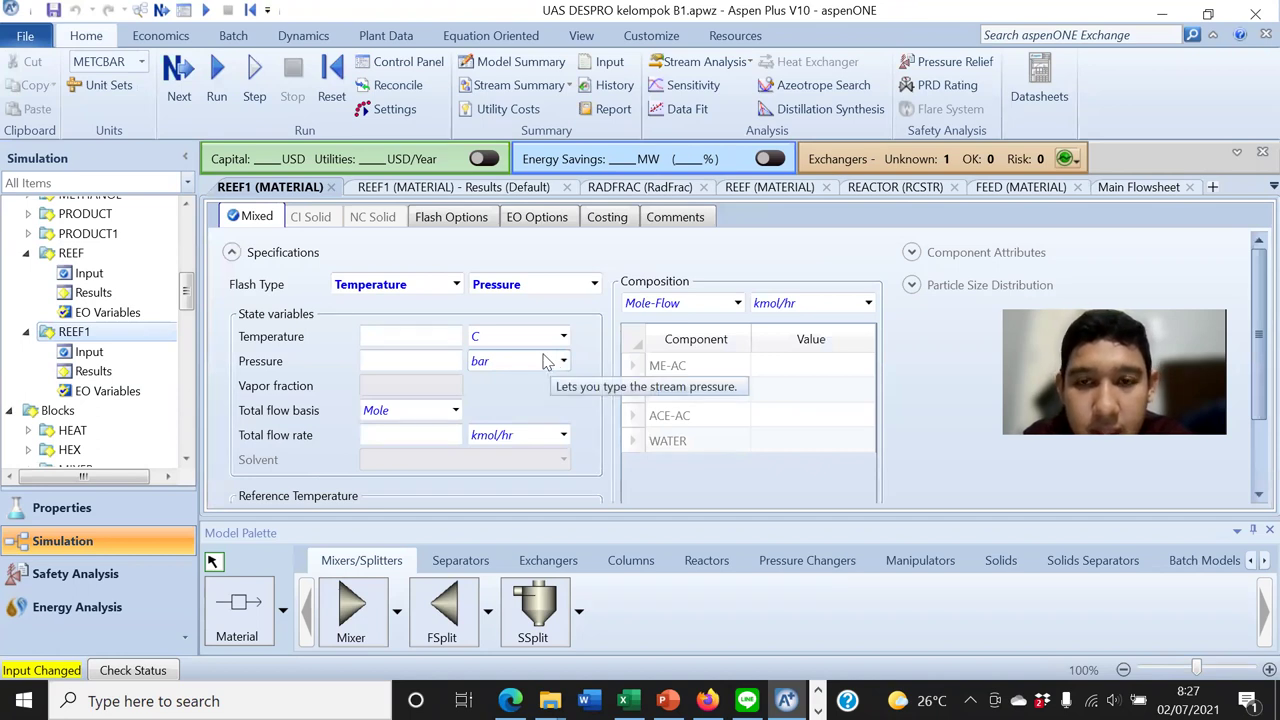
scroll(925, 348, "down", 3)
scroll(925, 348, "up", 3)
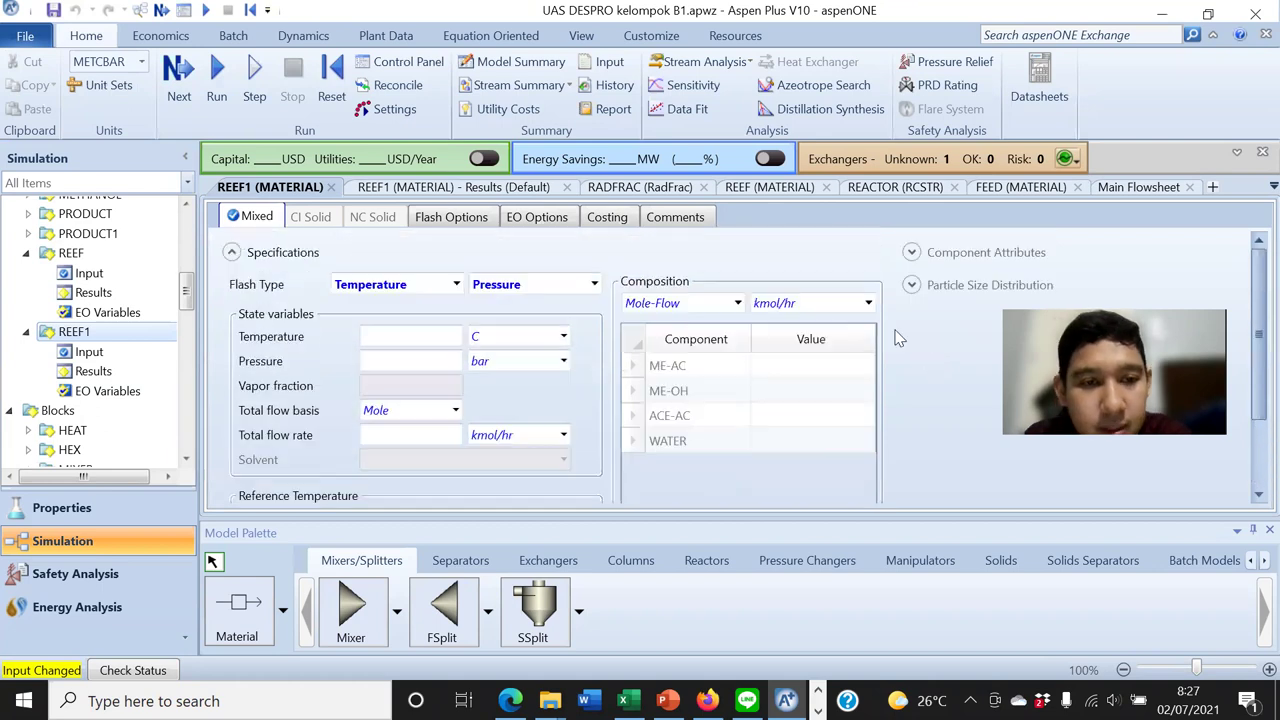
left_click(115, 371)
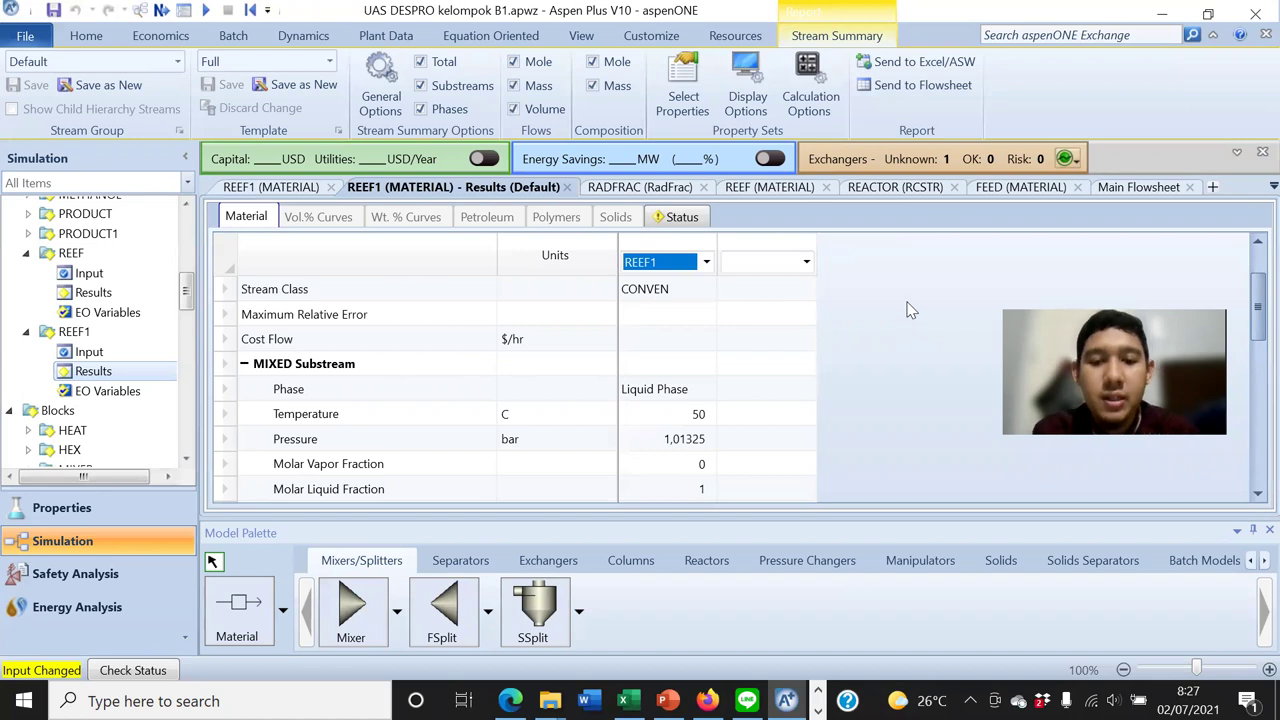
Expand the REEF1 stream's mass fractions to examine each component's value, and return to the main flowsheet
scroll(857, 288, "down", 1)
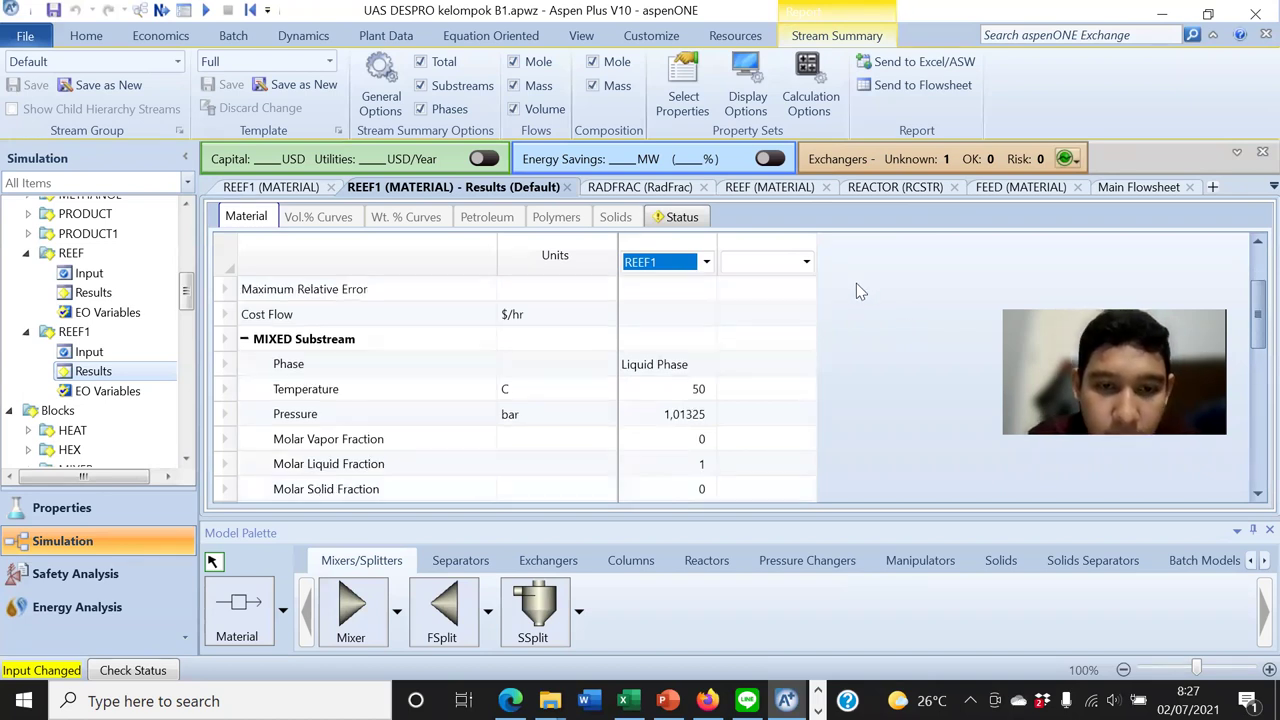
scroll(849, 297, "down", 1)
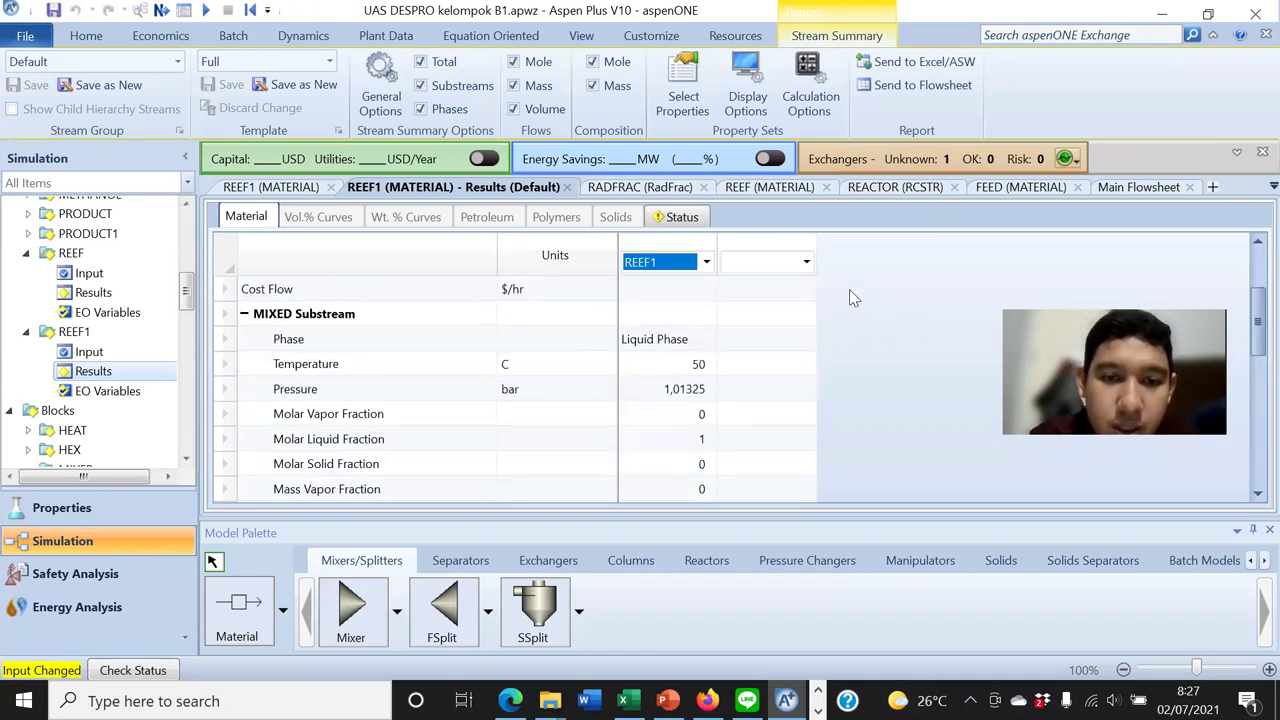
scroll(846, 295, "down", 14)
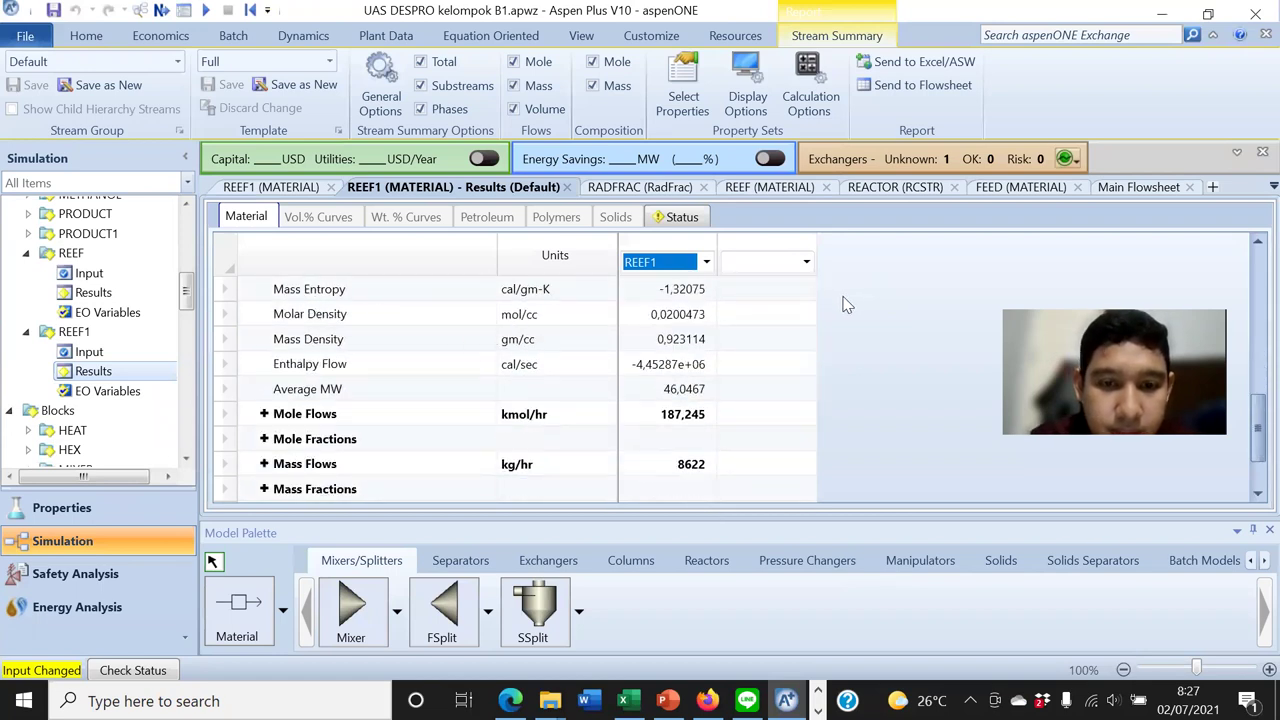
scroll(846, 305, "down", 3)
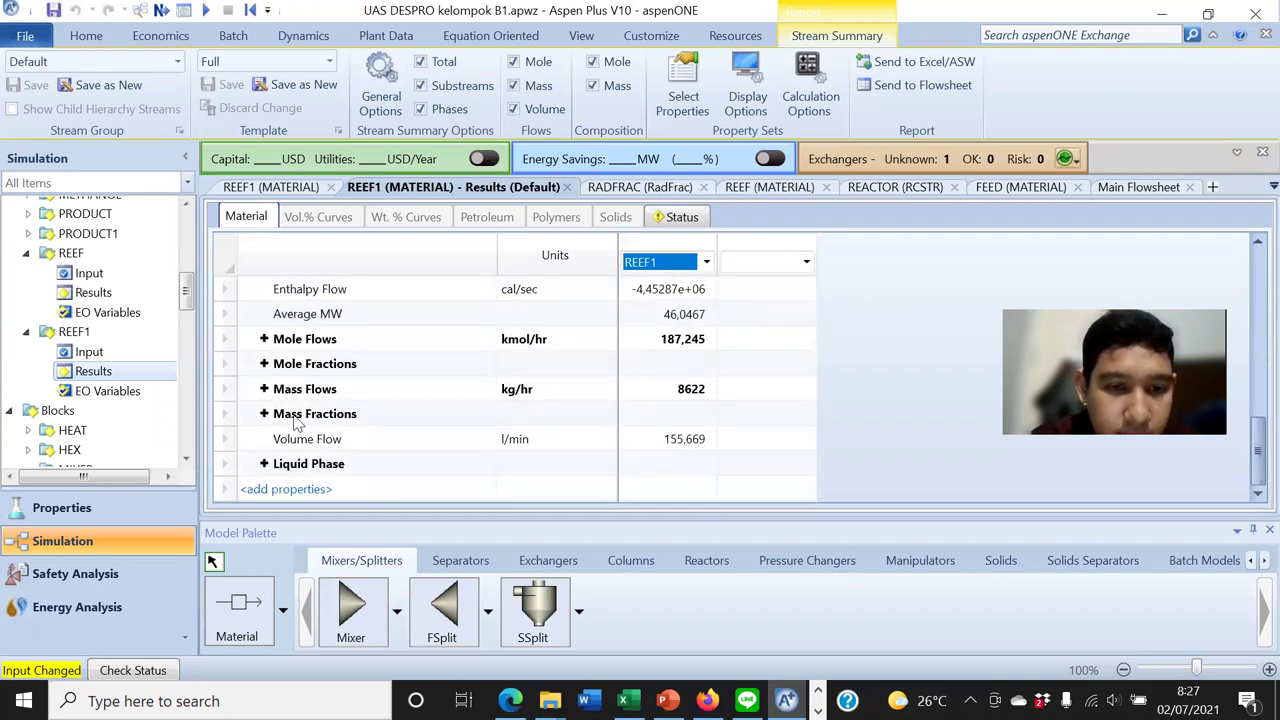
left_click(264, 413)
scroll(338, 413, "down", 2)
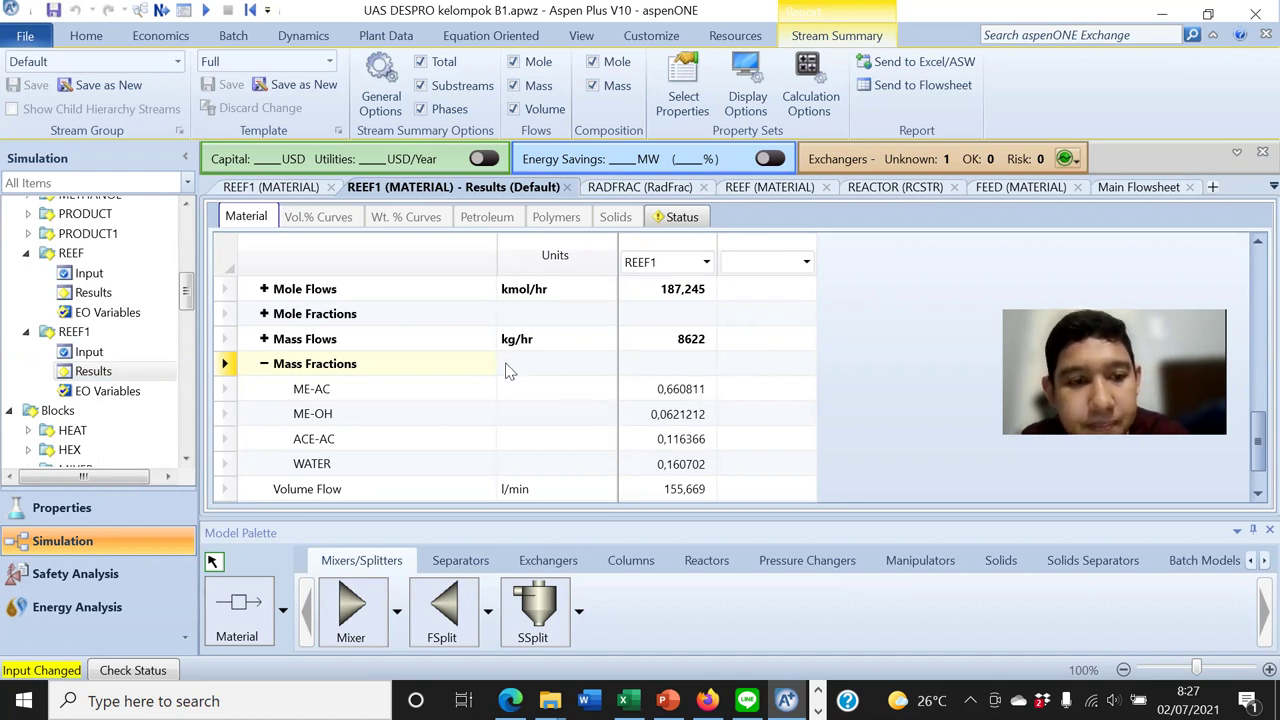
scroll(508, 372, "up", 2)
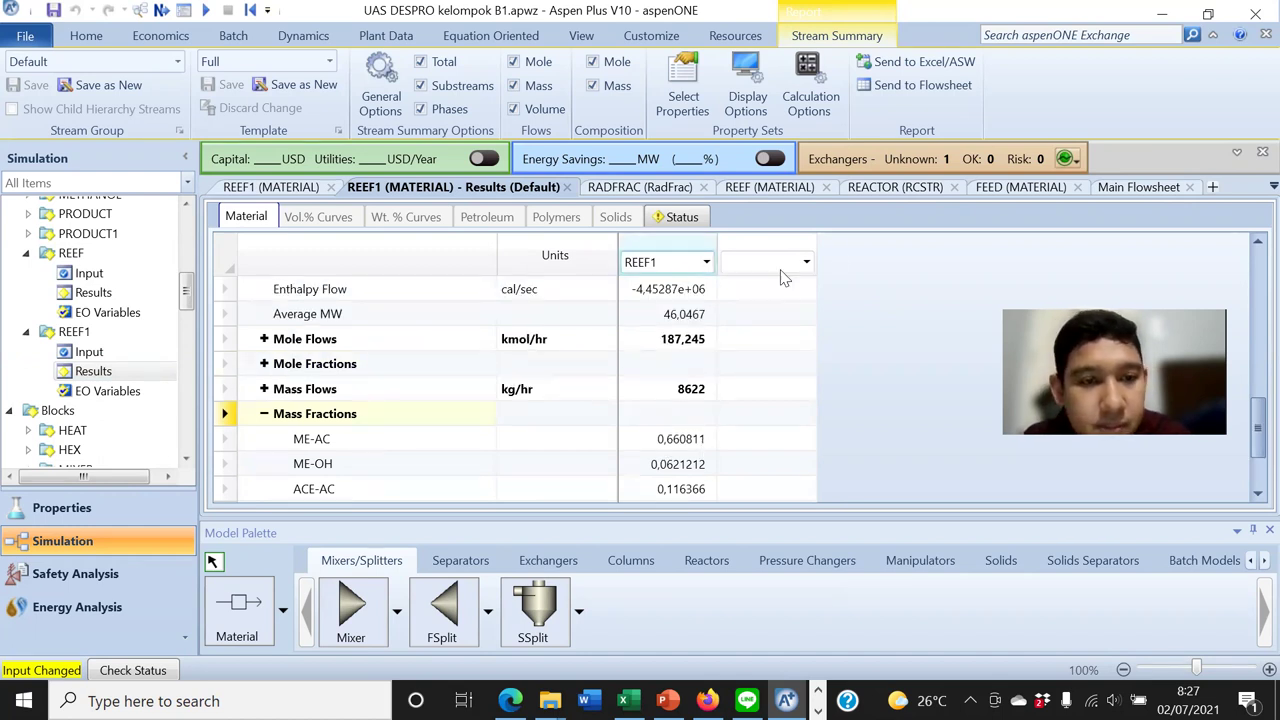
left_click(1149, 186)
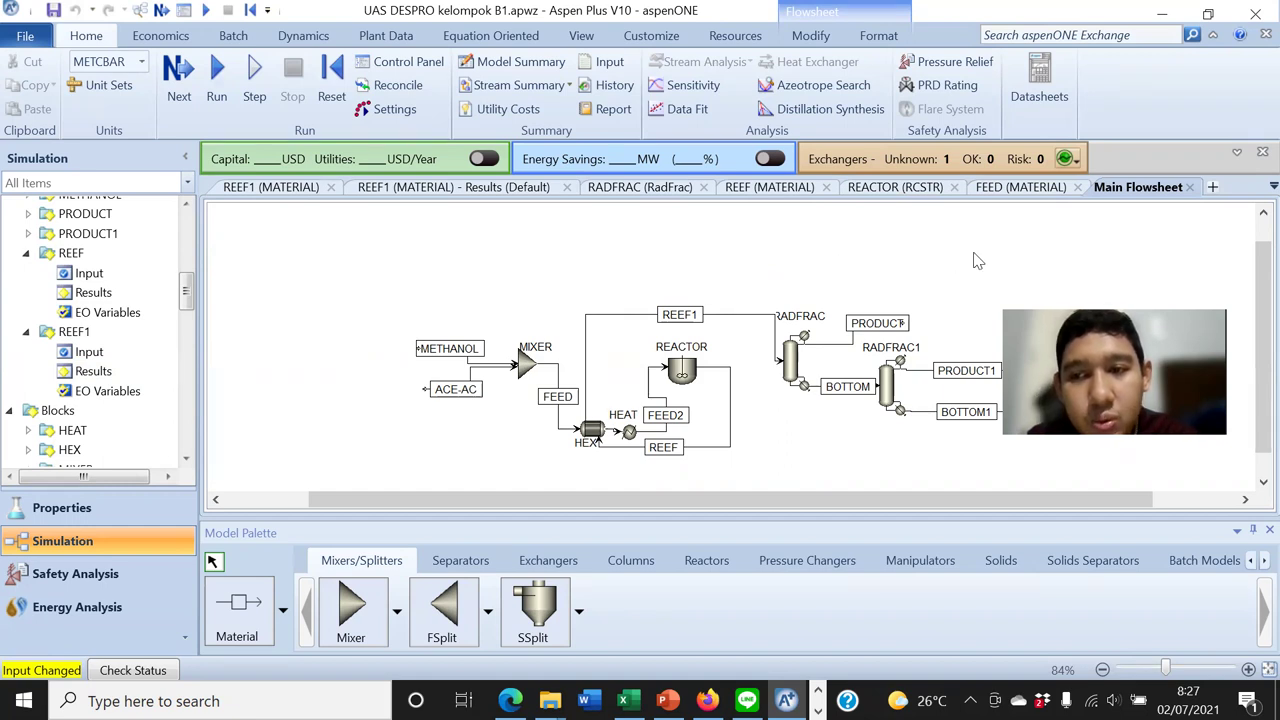
Open the RADFRAC column from the flowsheet, check its stages, condenser, reflux ratio and distillate-to-feed ratio, and return to the flowsheet
mouse_move(1256, 300)
left_mouse_down()
mouse_move(1250, 272)
mouse_move(1250, 312)
left_mouse_up()
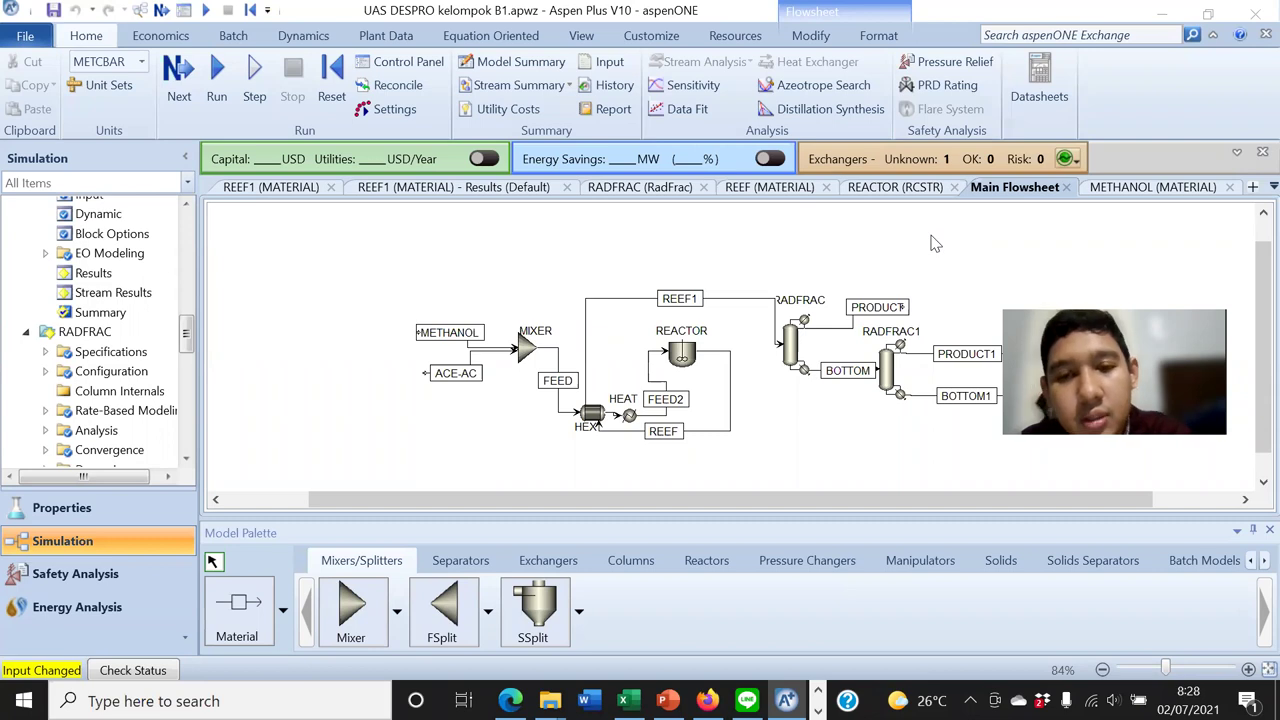
left_click(790, 350)
double_click(790, 348)
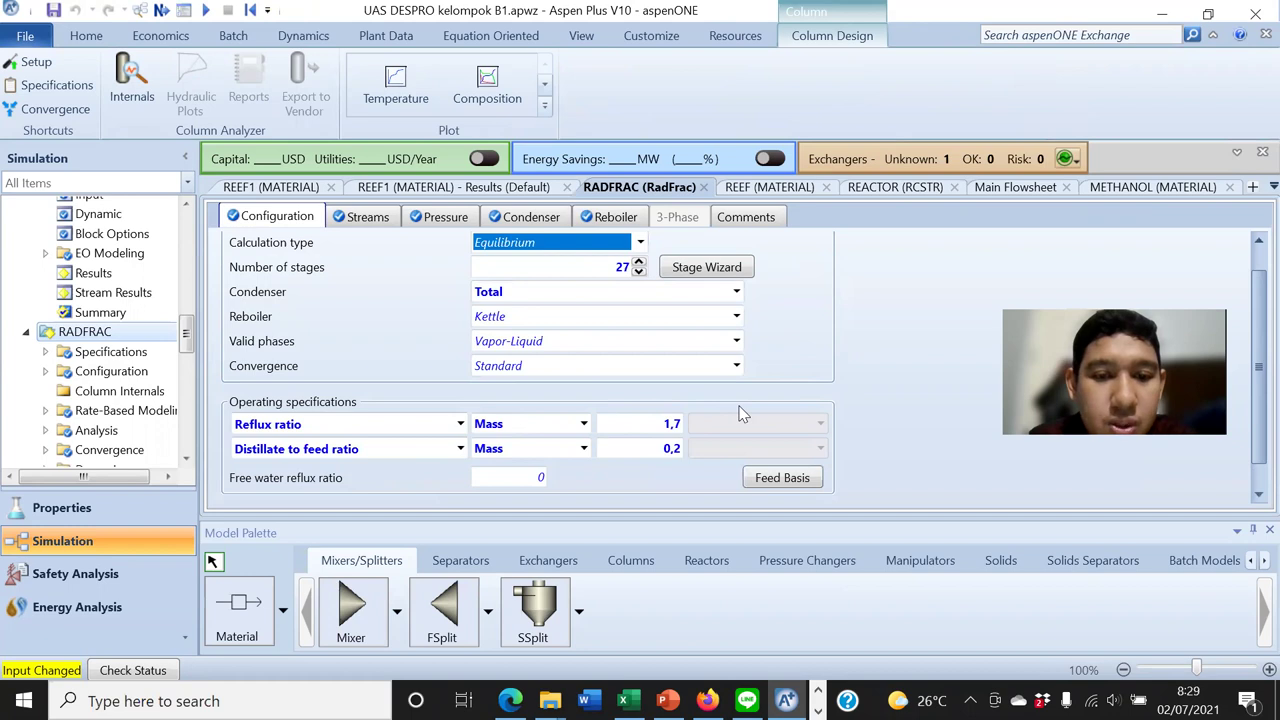
left_click(1005, 190)
left_click(883, 445)
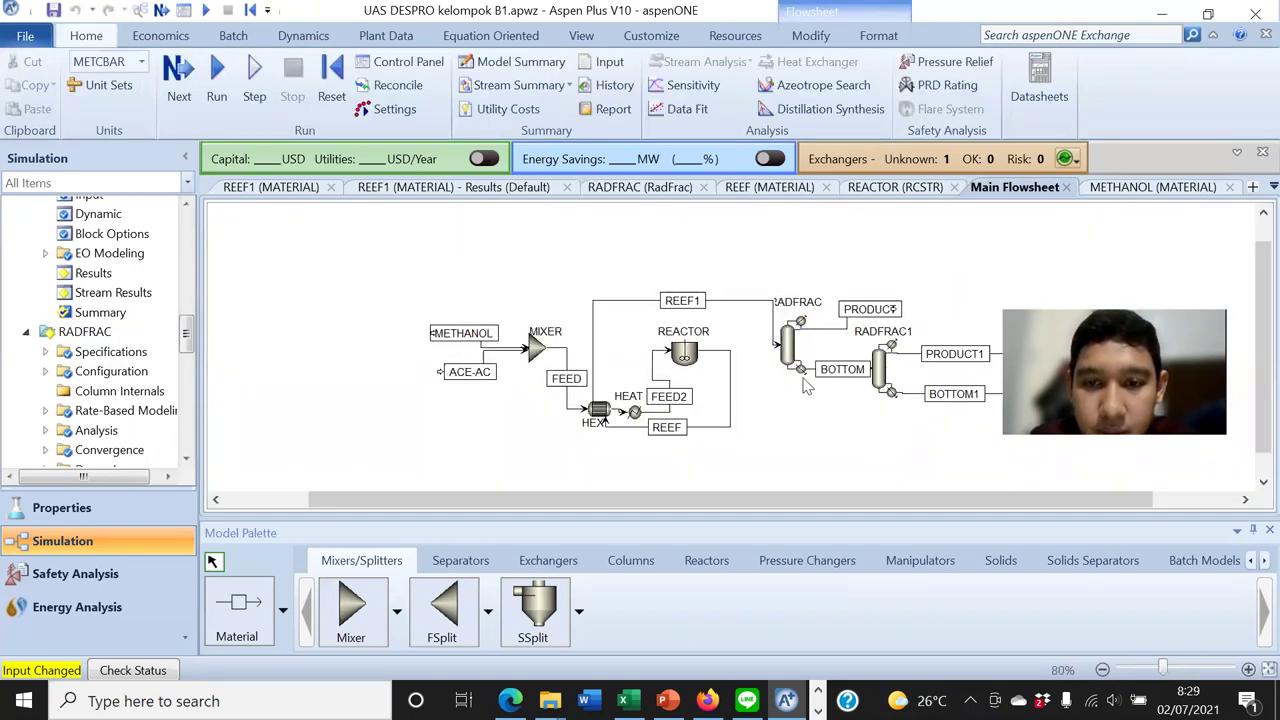
Open the PRODUCT stream leaving RADFRAC, glance over its mixed specifications and bring up its results
double_click(840, 336)
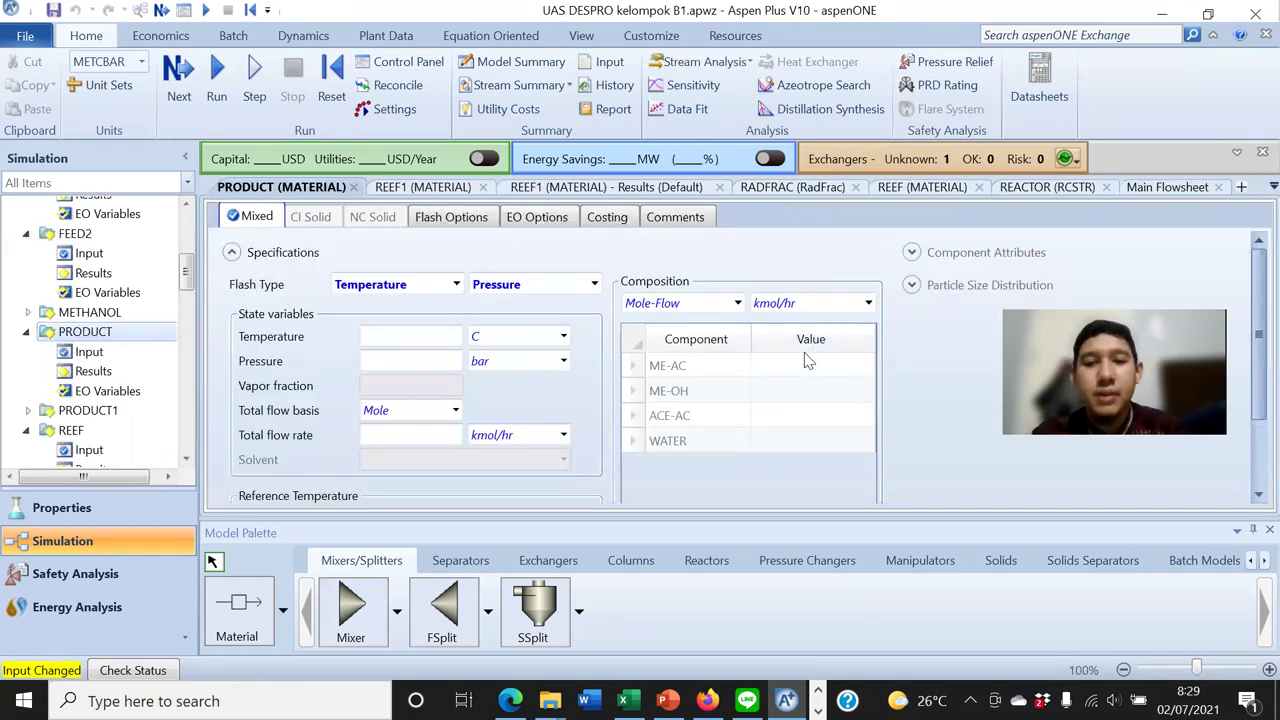
scroll(925, 352, "down", 2)
scroll(925, 352, "up", 2)
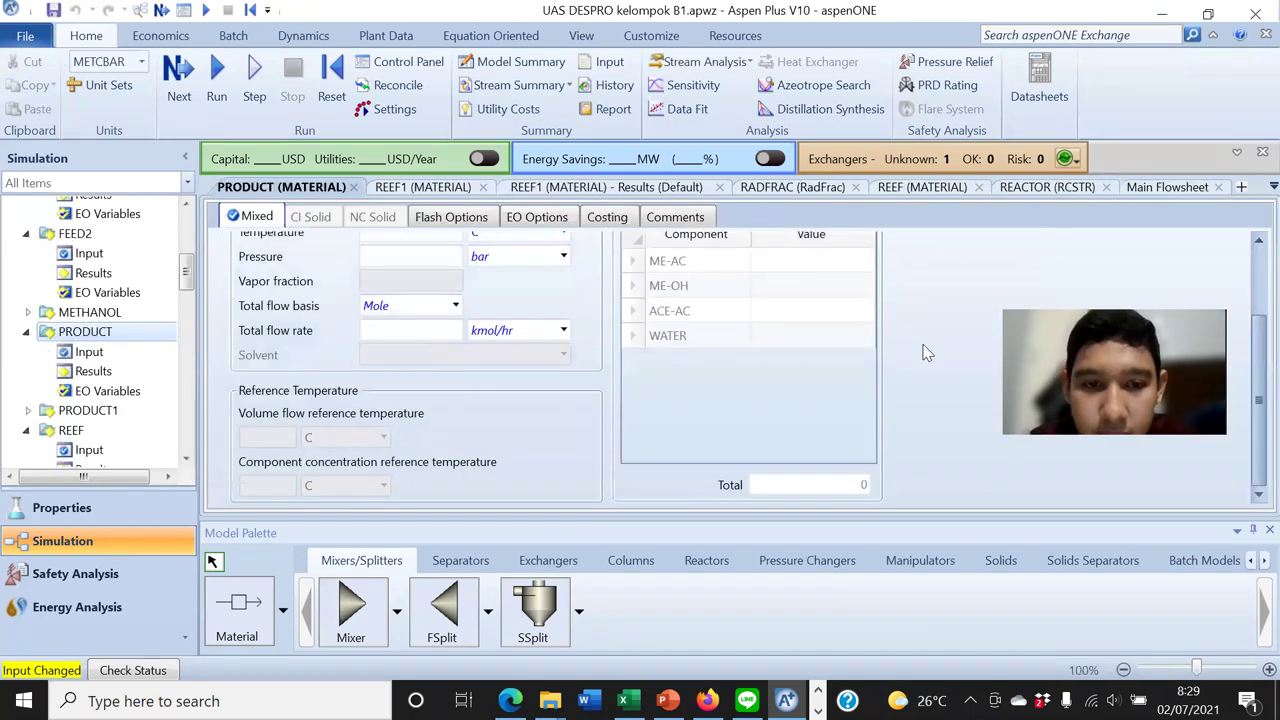
left_click(93, 371)
scroll(490, 350, "down", 5)
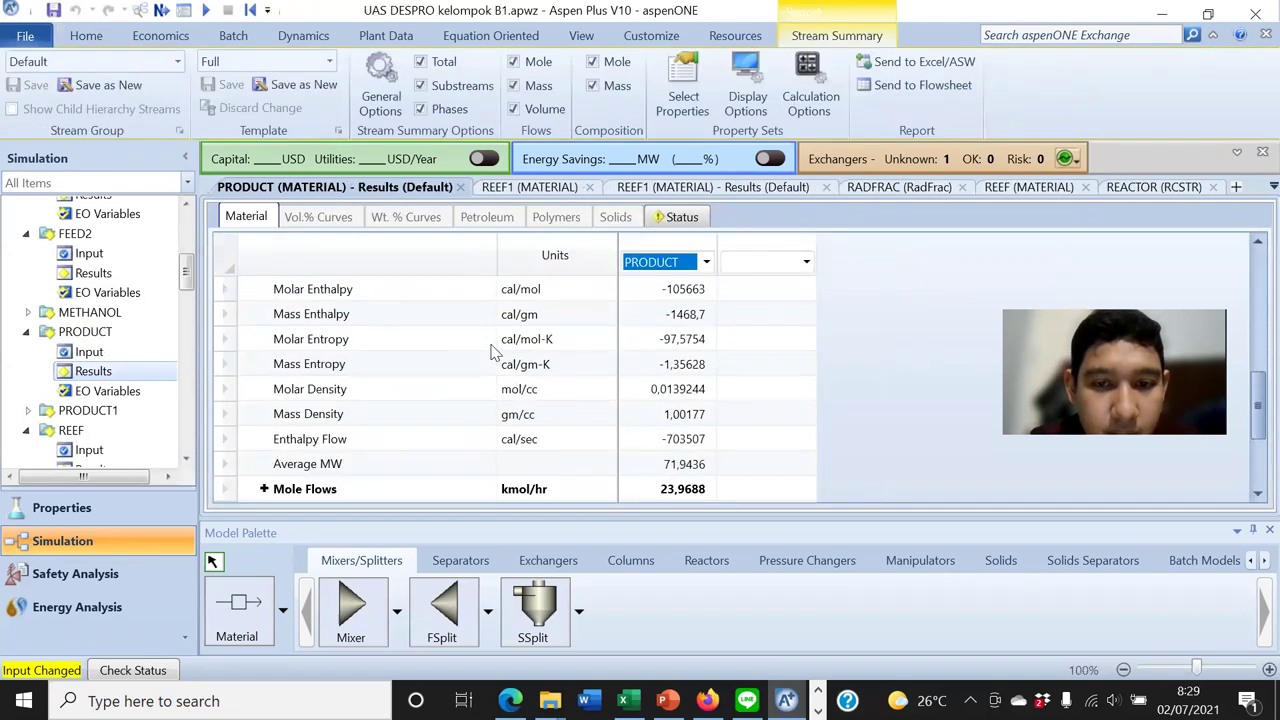
Expand the PRODUCT stream's mass fractions and examine the value for ME-AC, ME-OH, ACE-AC and WATER
left_click(287, 440)
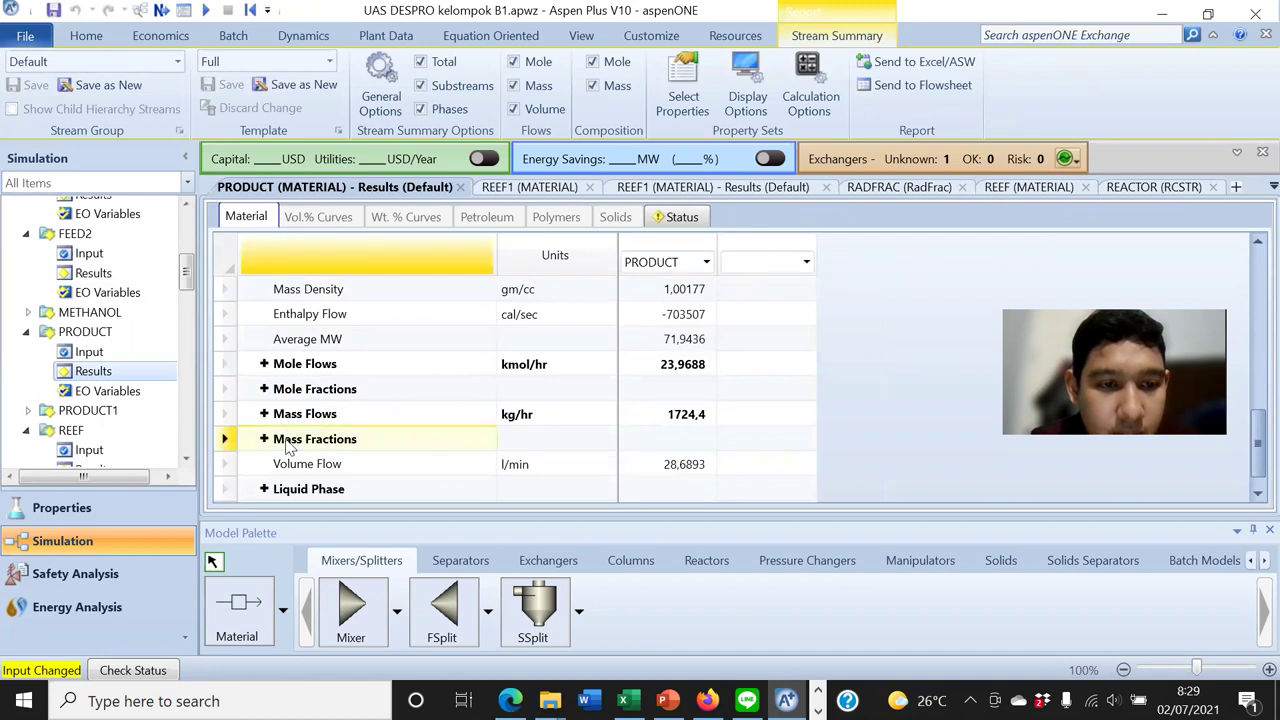
left_click(264, 439)
scroll(385, 410, "down", 1)
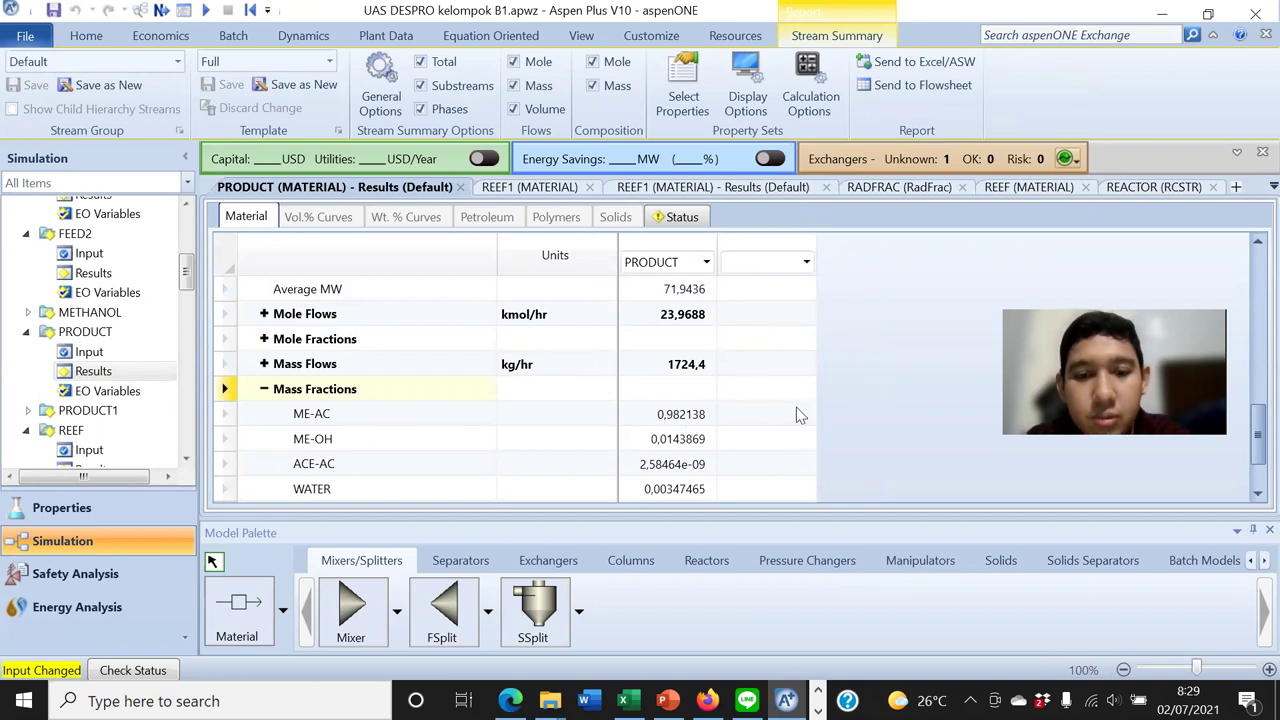
scroll(826, 406, "down", 1)
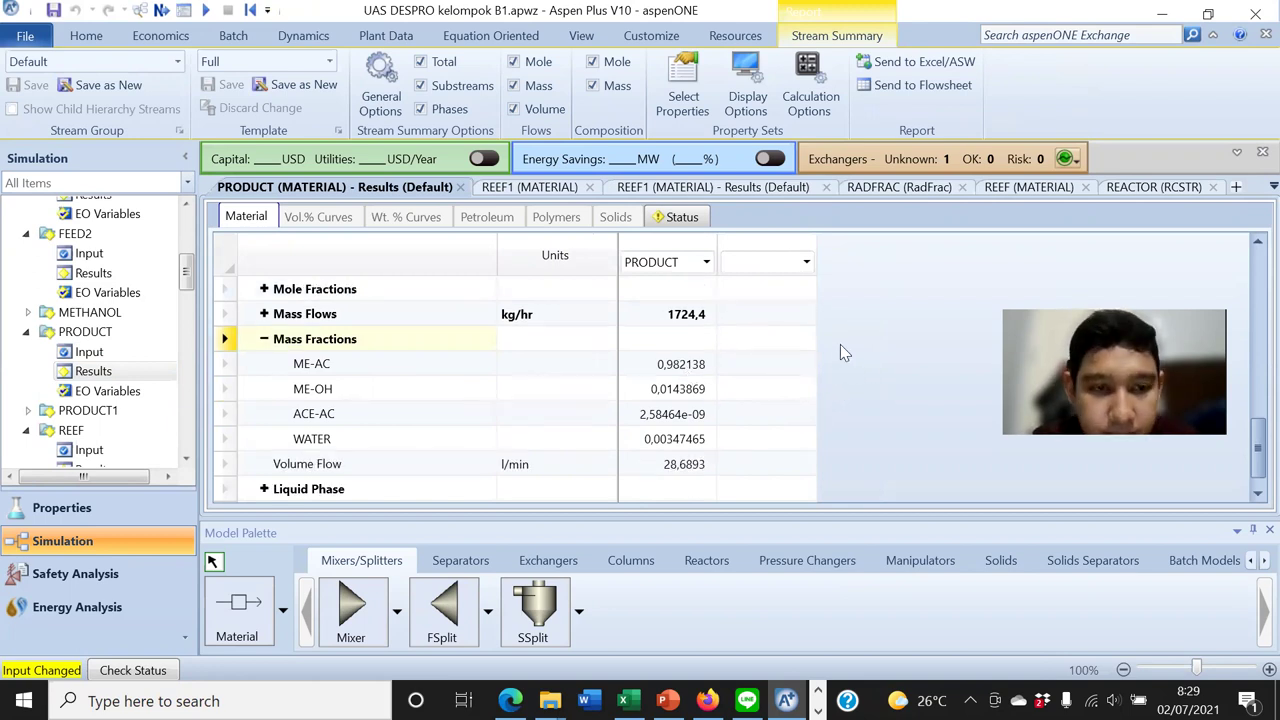
scroll(690, 385, "up", 1)
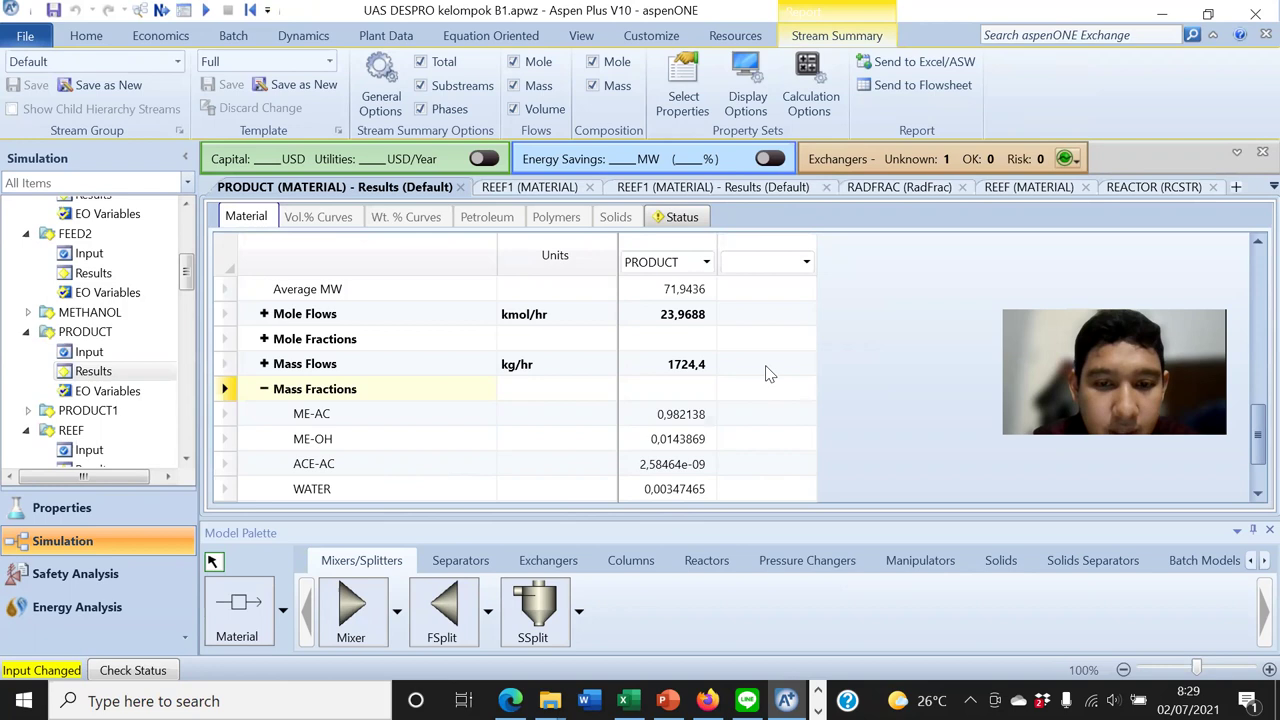
scroll(710, 418, "down", 1)
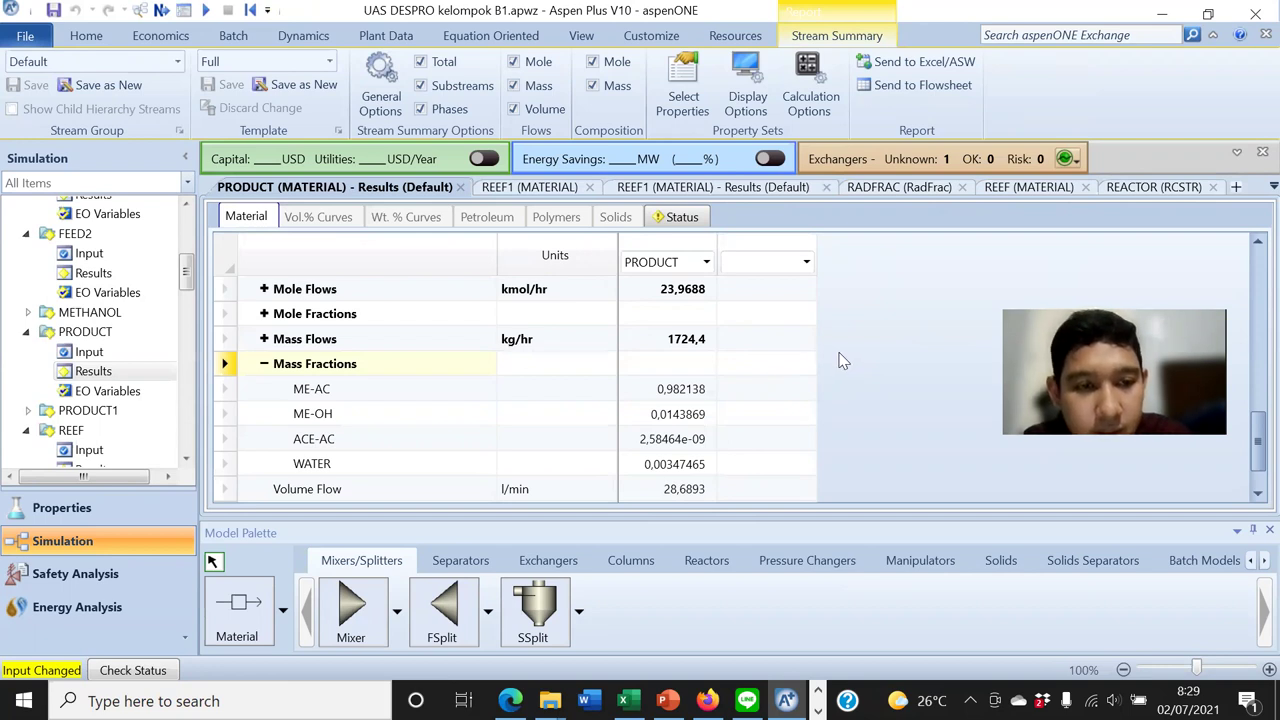
scroll(842, 360, "up", 1)
scroll(846, 356, "down", 2)
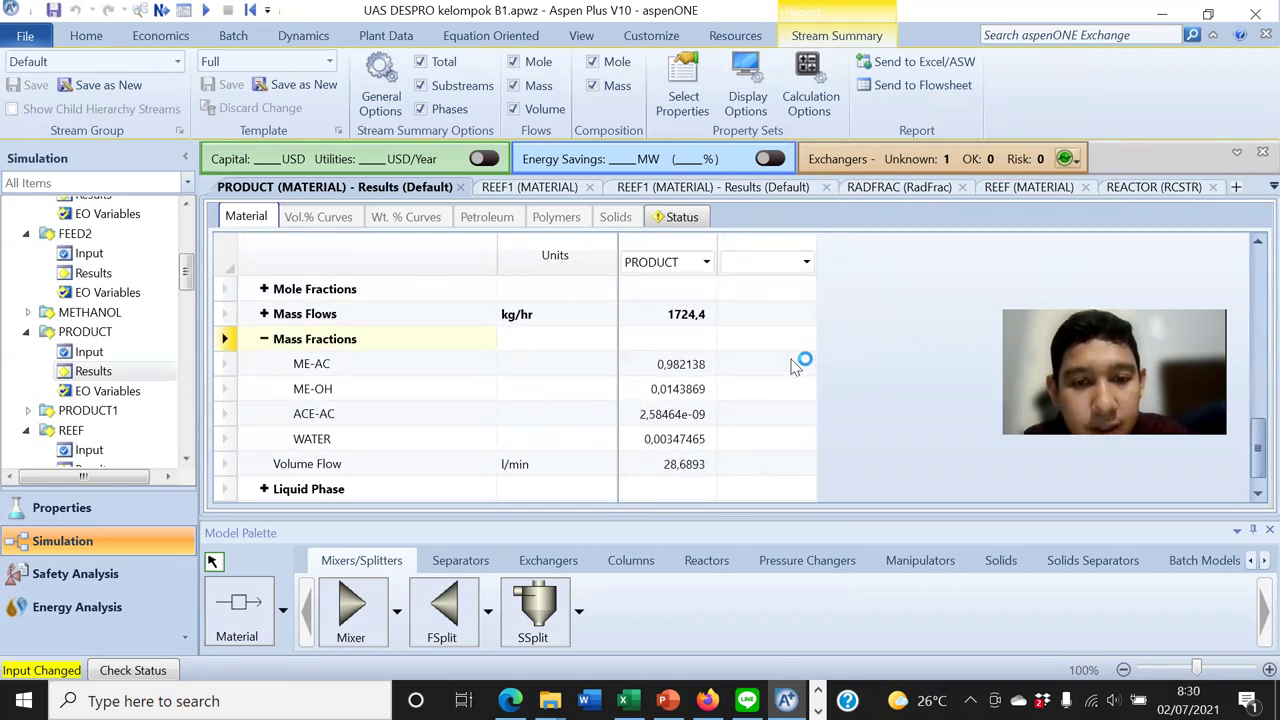
scroll(795, 365, "down", 1)
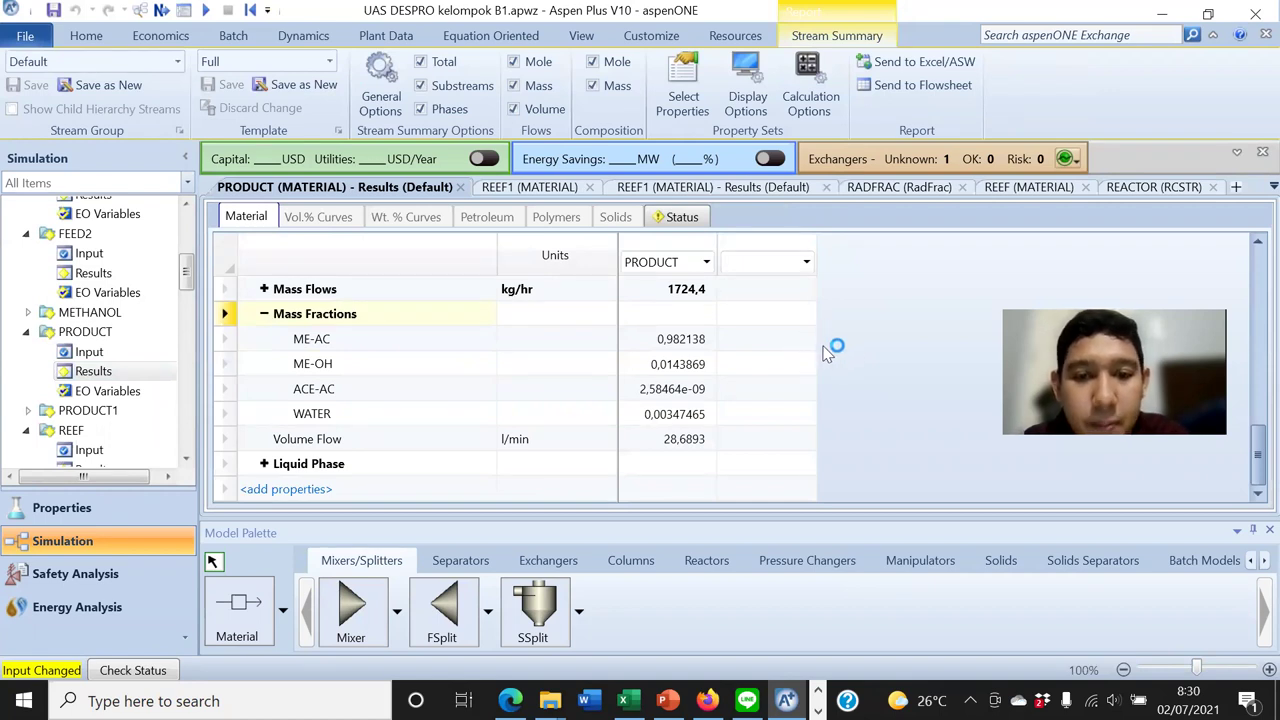
scroll(821, 348, "up", 1)
scroll(760, 388, "up", 1)
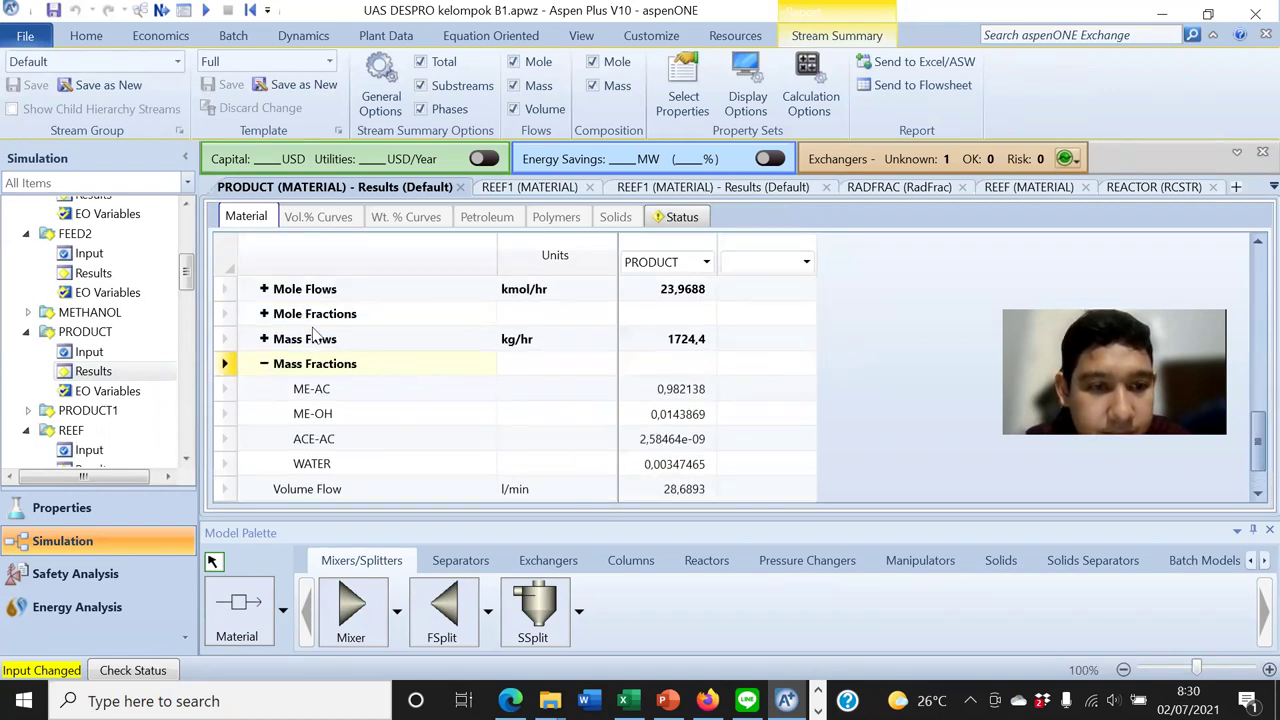
Expand the PRODUCT stream's mass flows to examine each component, and return to the main flowsheet, closing the REACTOR form
left_click(265, 339)
scroll(820, 404, "down", 3)
scroll(693, 362, "up", 3)
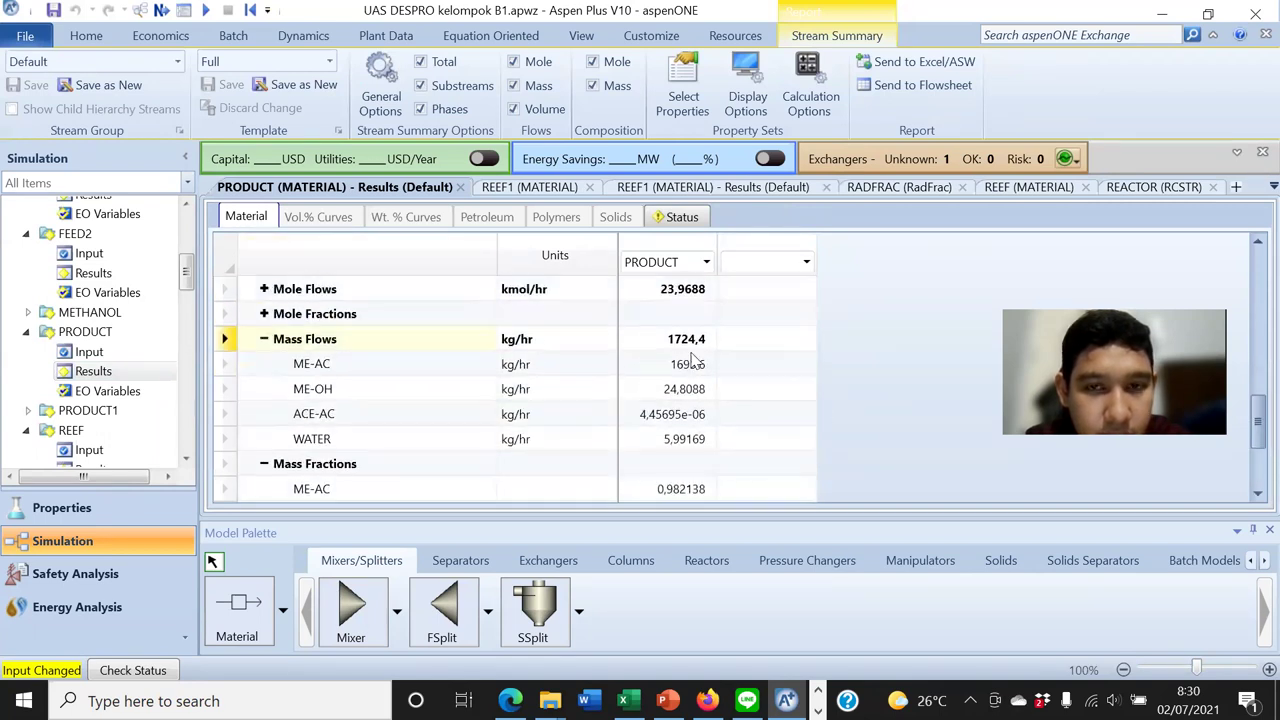
left_click(1212, 187)
left_click(1143, 190)
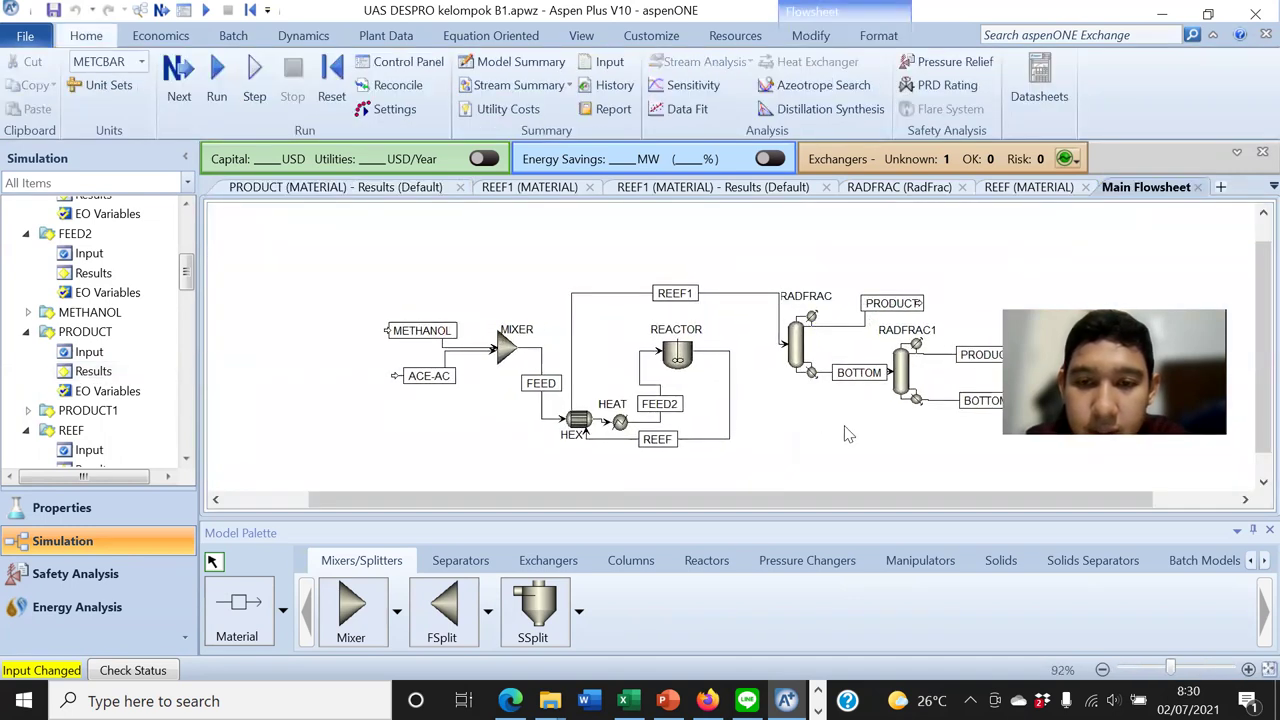
Open the BOTTOM stream between RADFRAC and RADFRAC1 and look through its results down to the flow and fraction rows
double_click(822, 372)
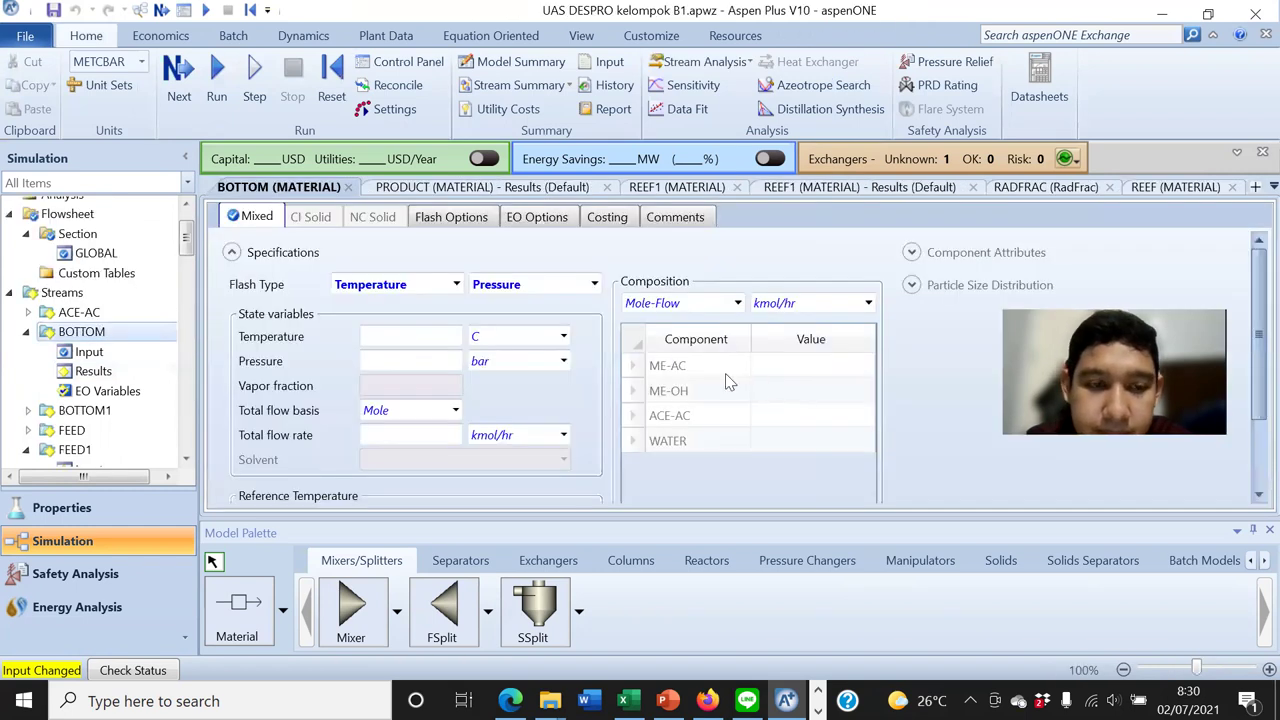
left_click(124, 368)
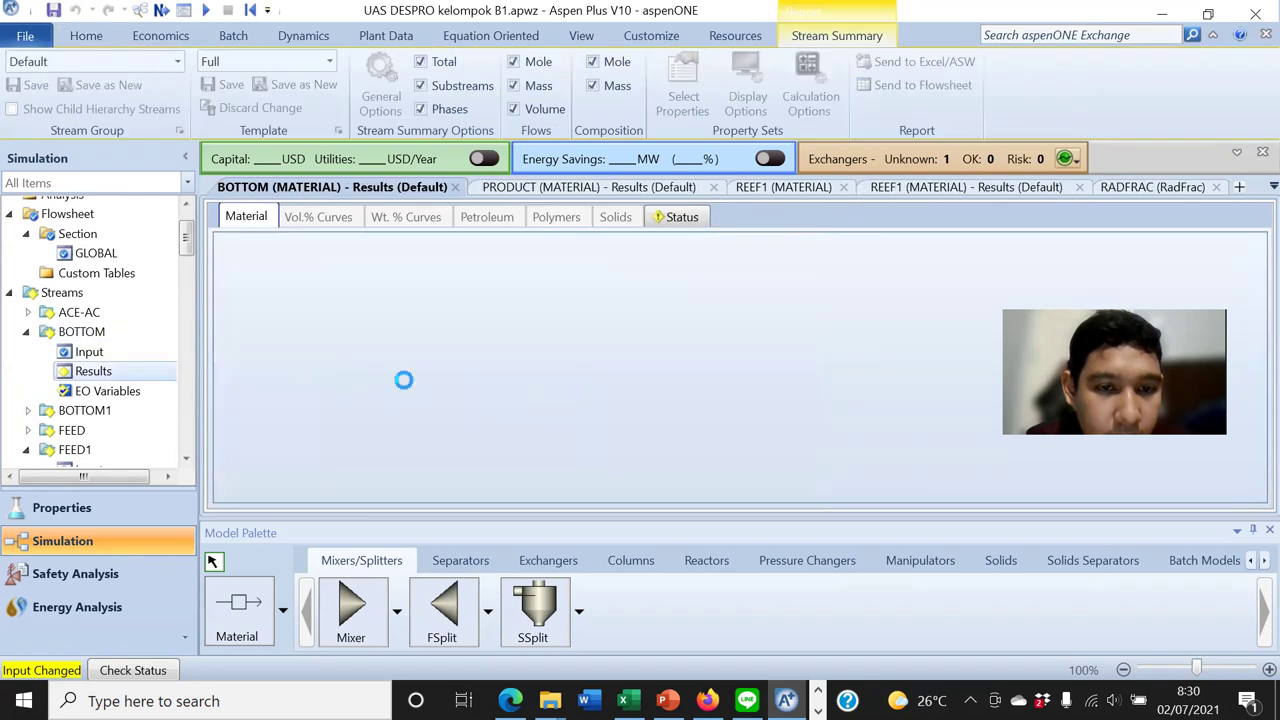
scroll(560, 397, "down", 2)
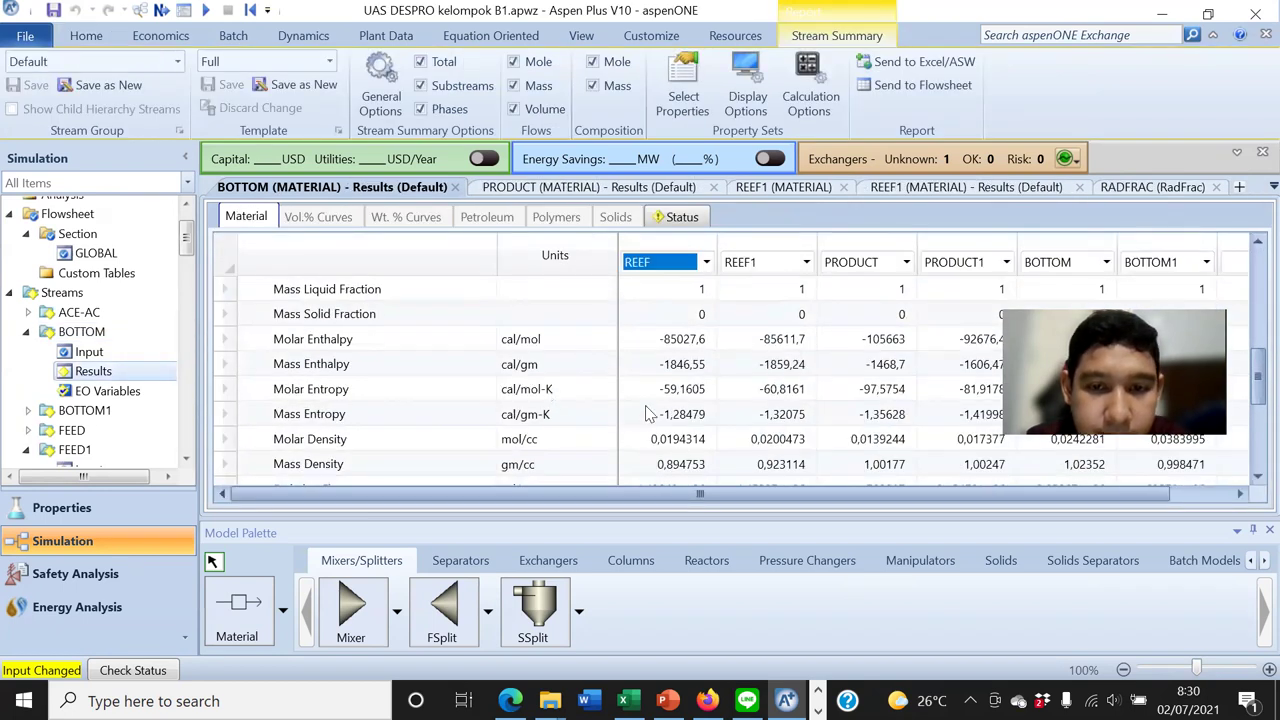
scroll(710, 375, "down", 2)
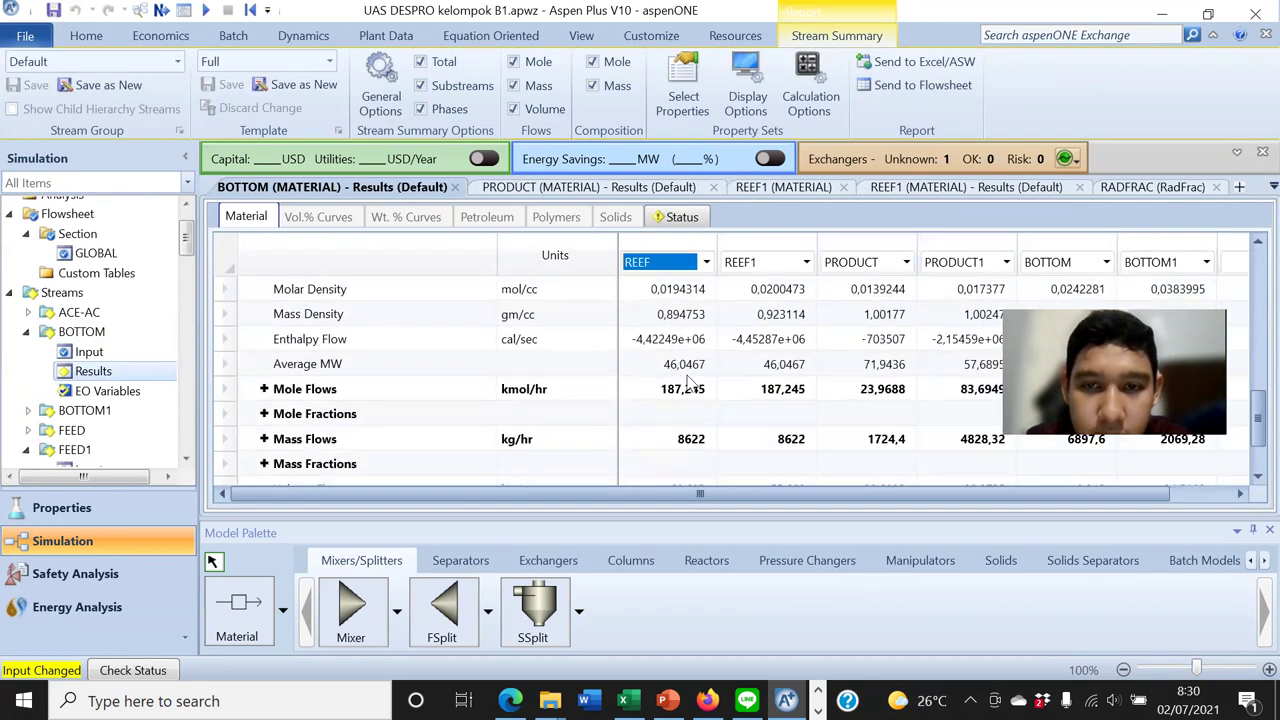
scroll(690, 383, "up", 1)
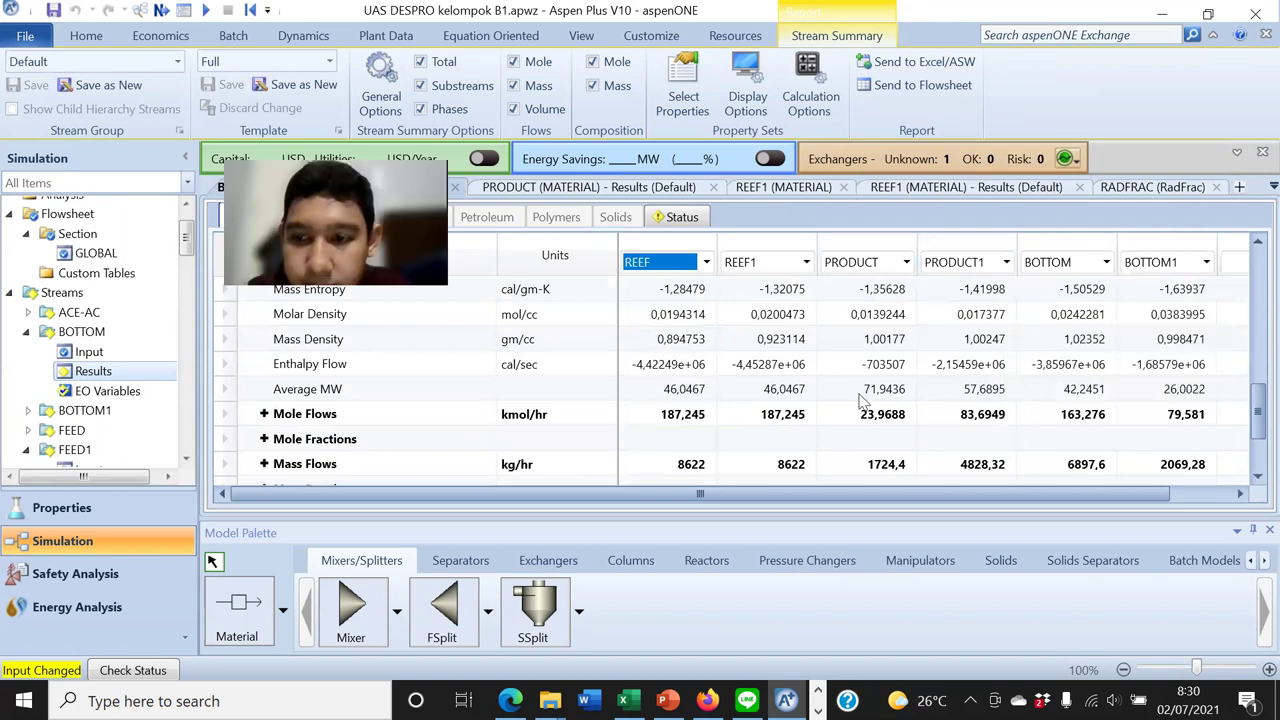
scroll(965, 445, "down", 1)
scroll(965, 445, "down", 1)
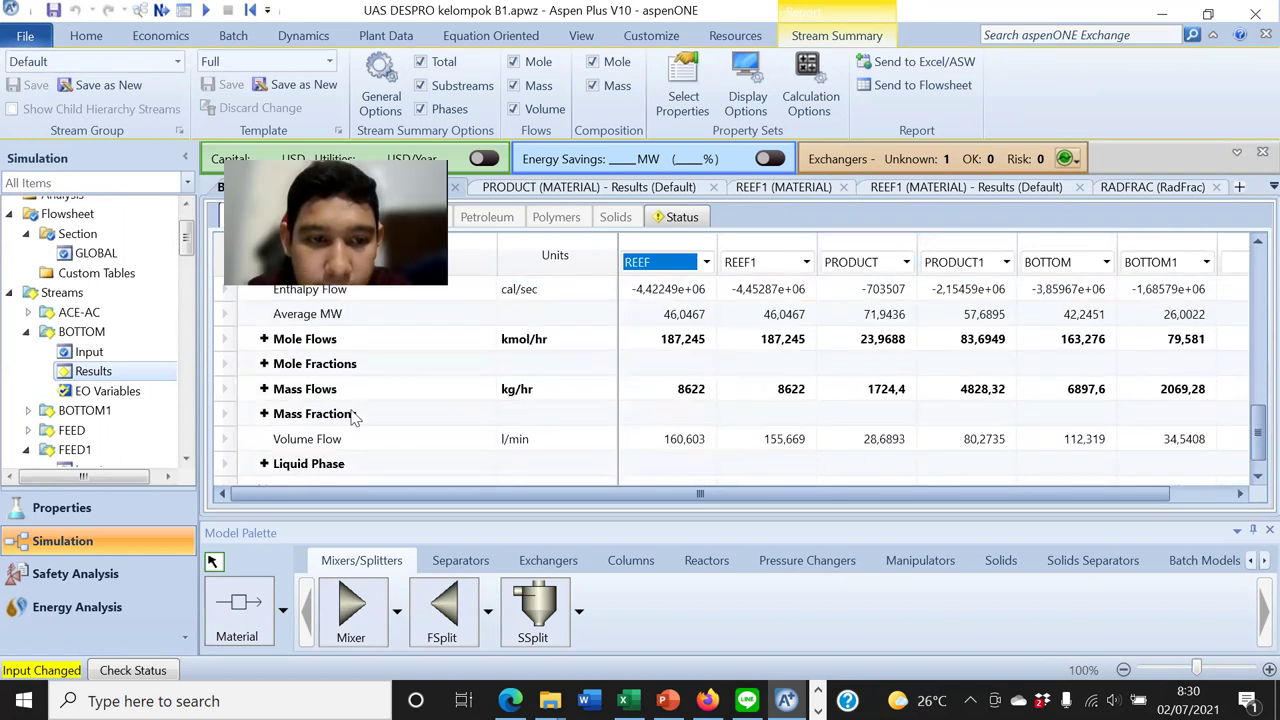
Expand the mass fractions in the BOTTOM results and compare component values and mass flows across REEF1, PRODUCT, PRODUCT1, BOTTOM and BOTTOM1
left_click(310, 397)
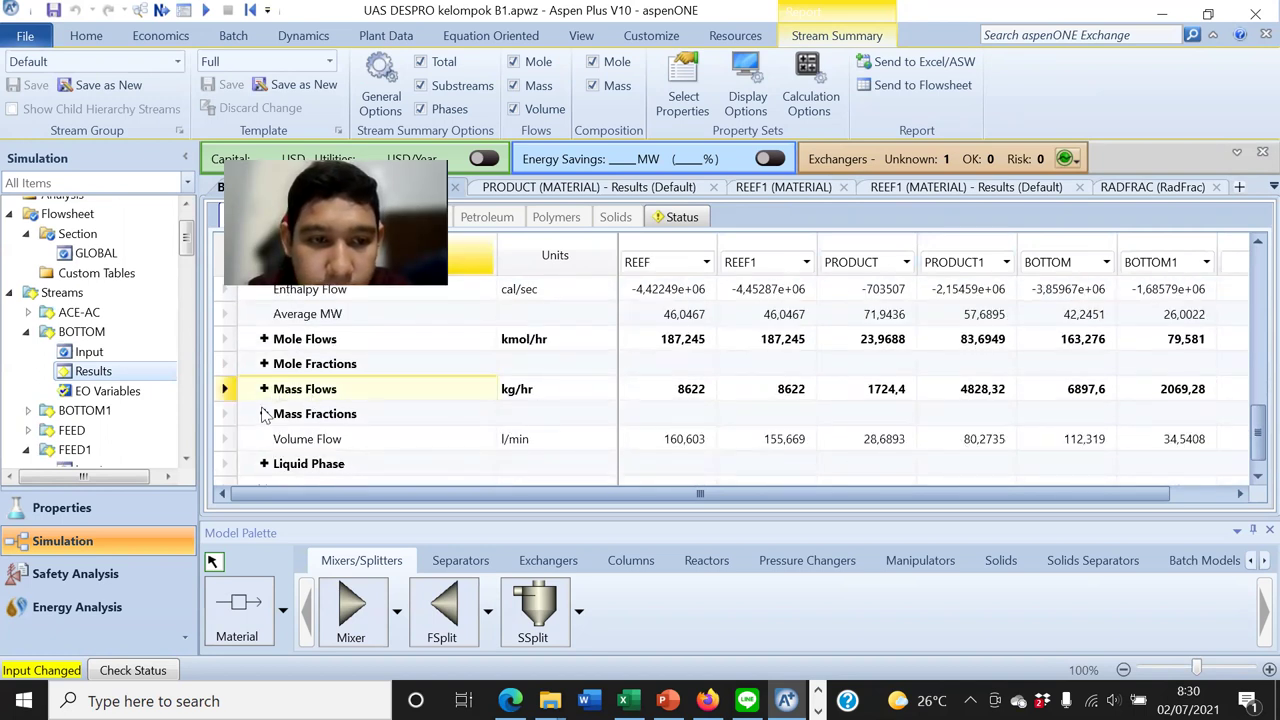
left_click(264, 413)
scroll(828, 476, "down", 1)
scroll(828, 476, "down", 3)
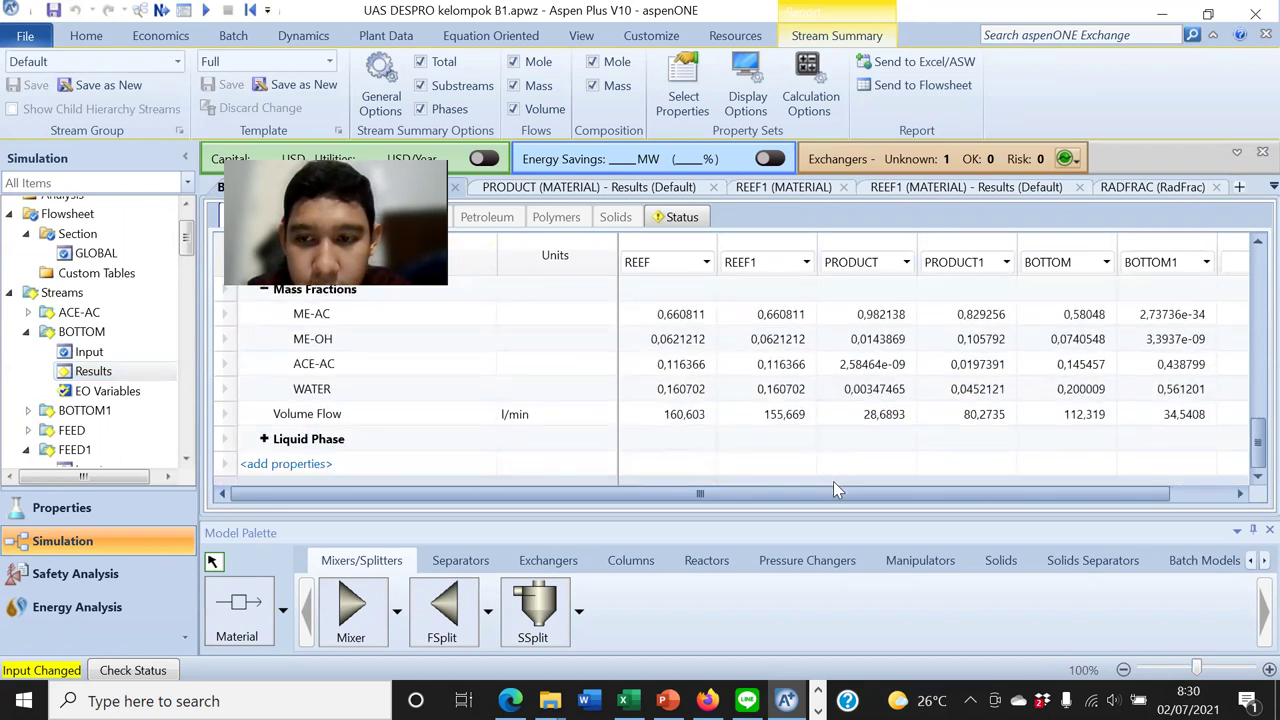
left_click_drag(901, 494, 940, 503)
scroll(981, 446, "up", 1)
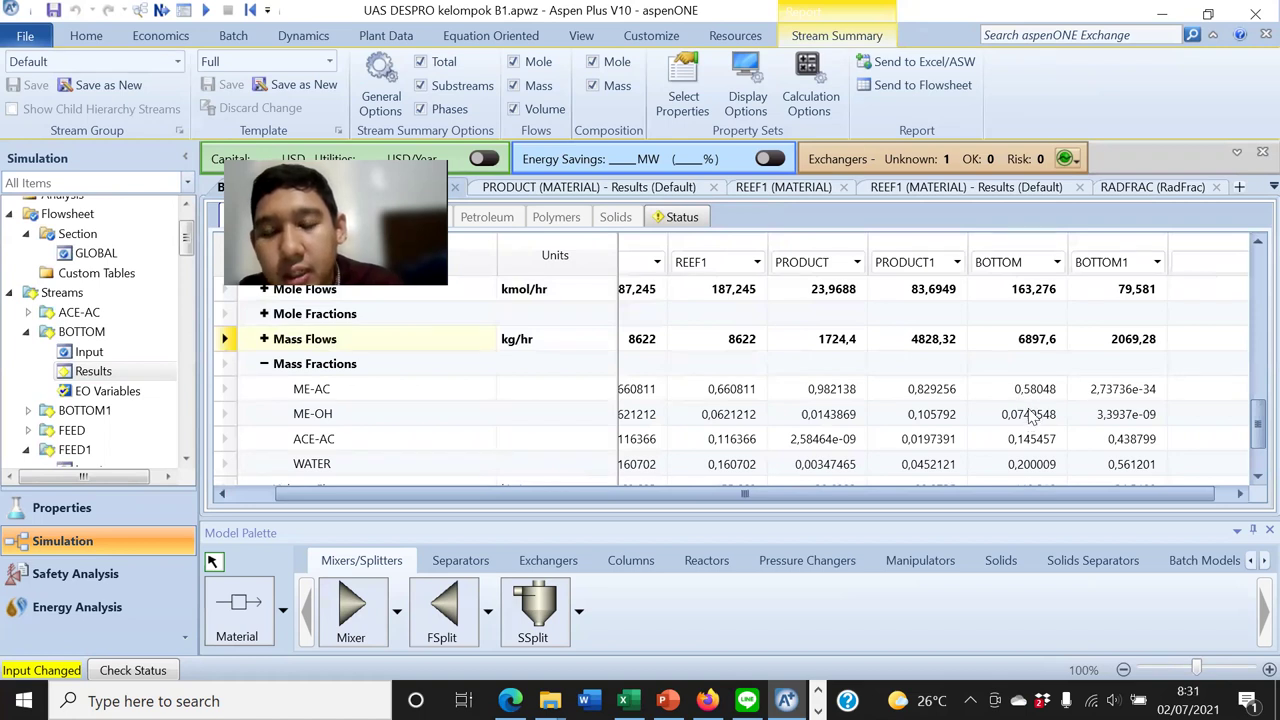
scroll(1010, 405, "up", 1)
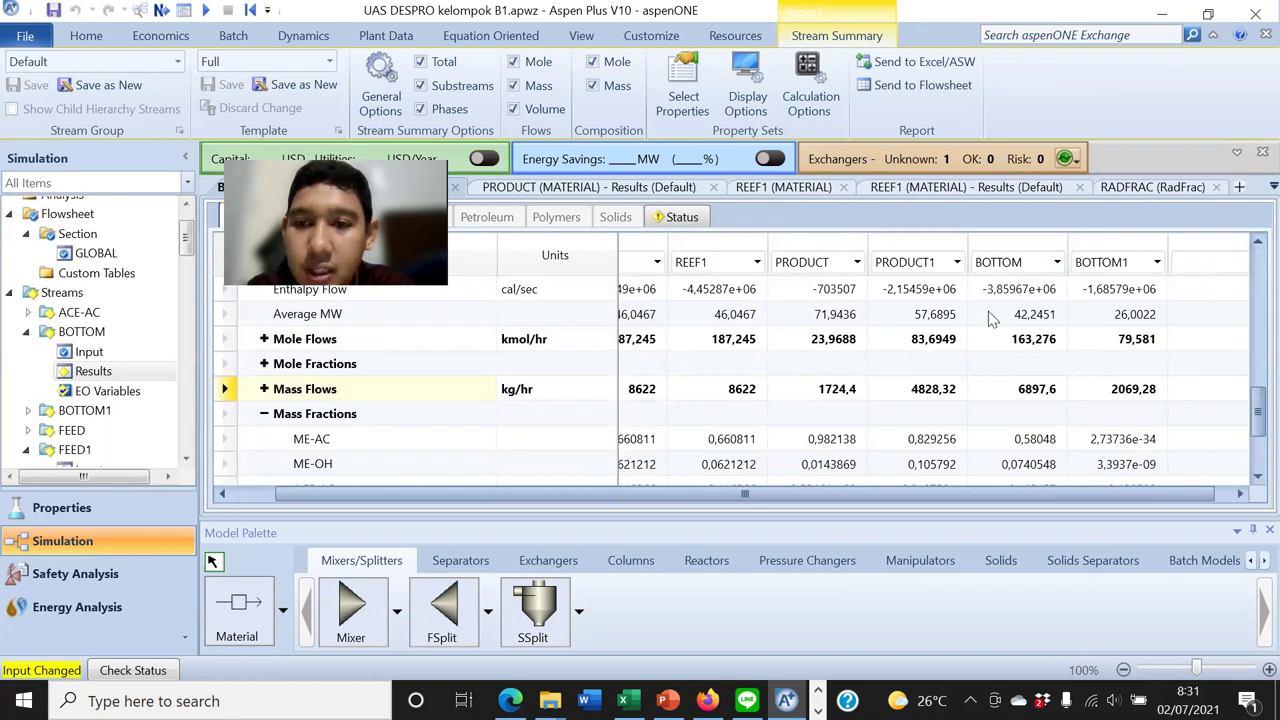
scroll(975, 355, "down", 2)
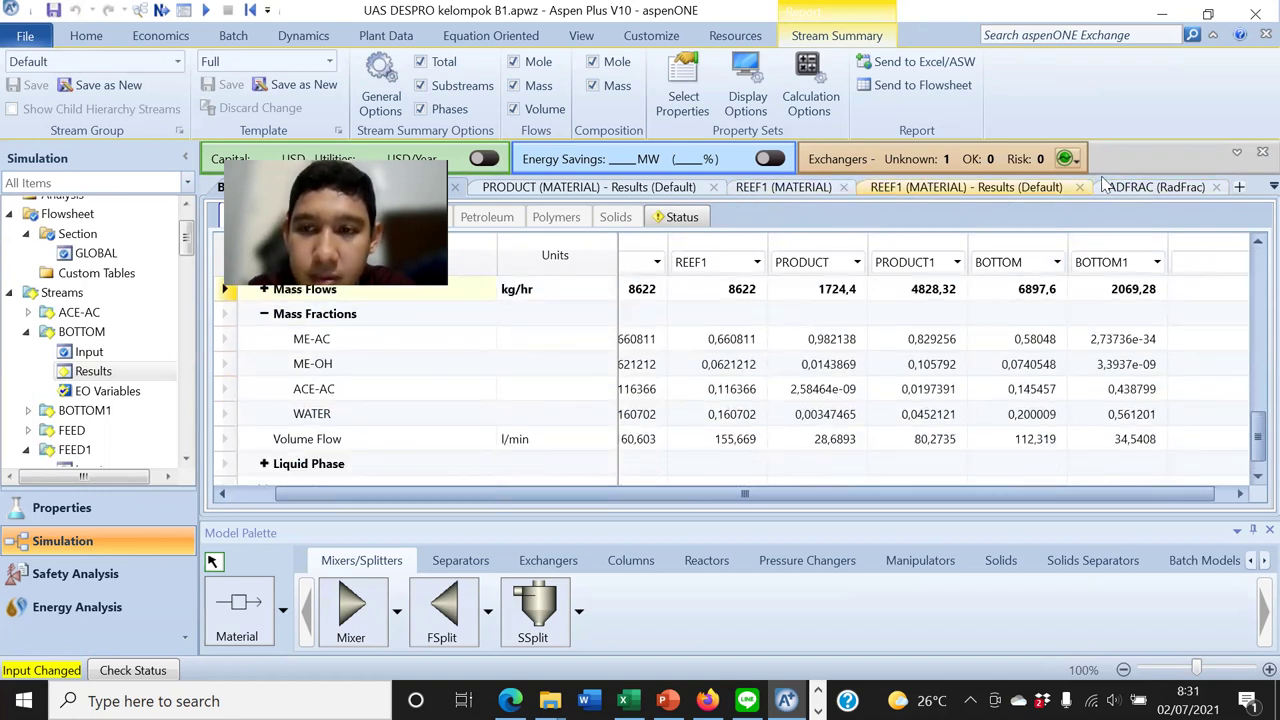
Close the RADFRAC form and the REEF1 results, and return to the main flowsheet
left_click(1160, 187)
left_click(1216, 187)
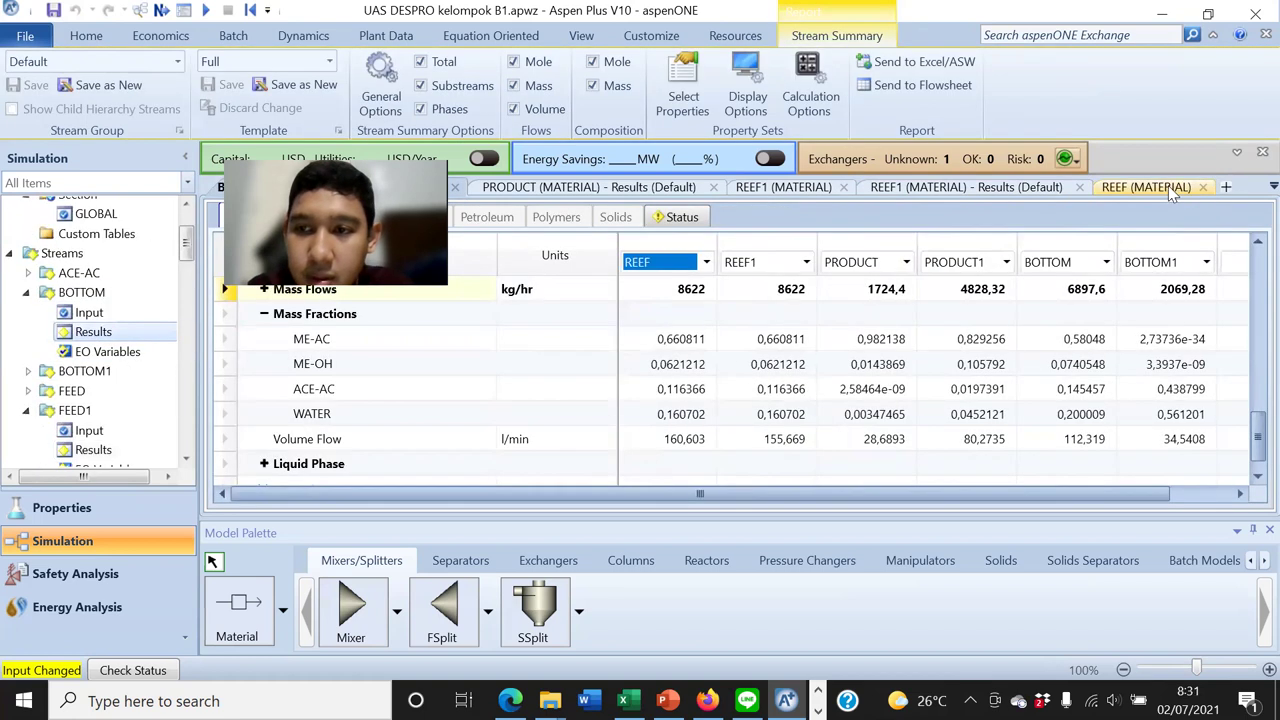
left_click(1030, 187)
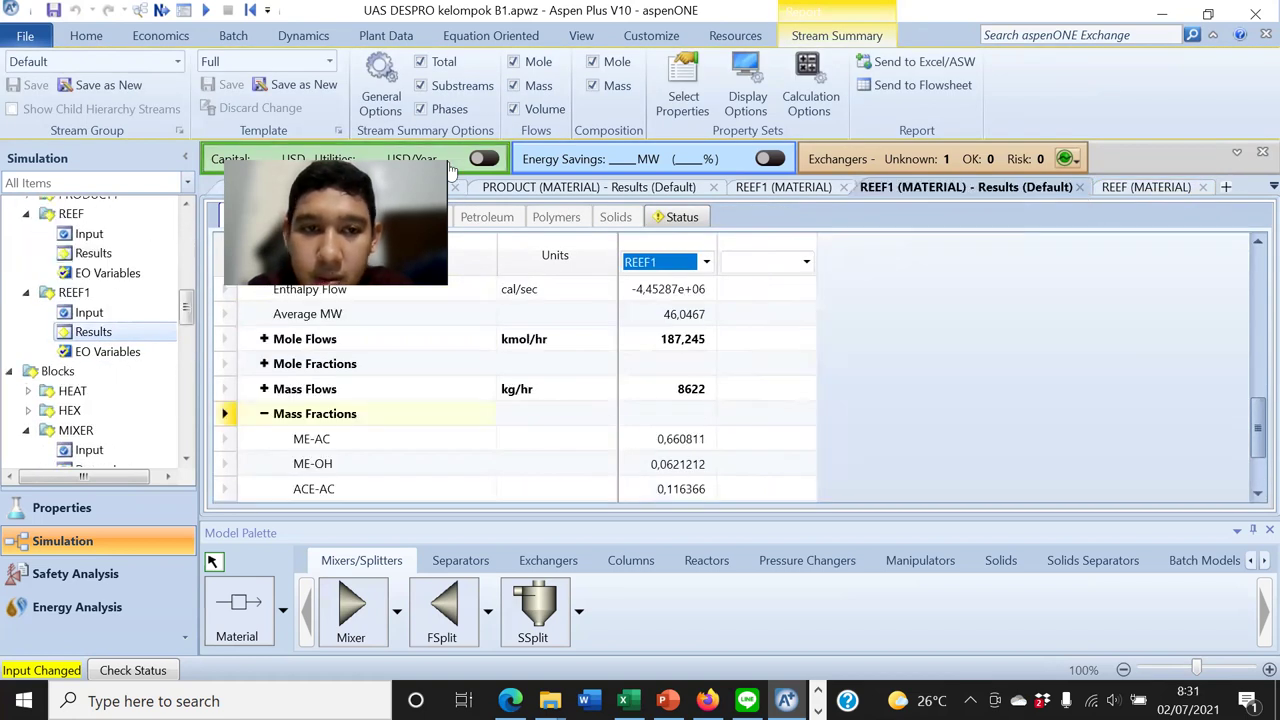
left_click(1079, 187)
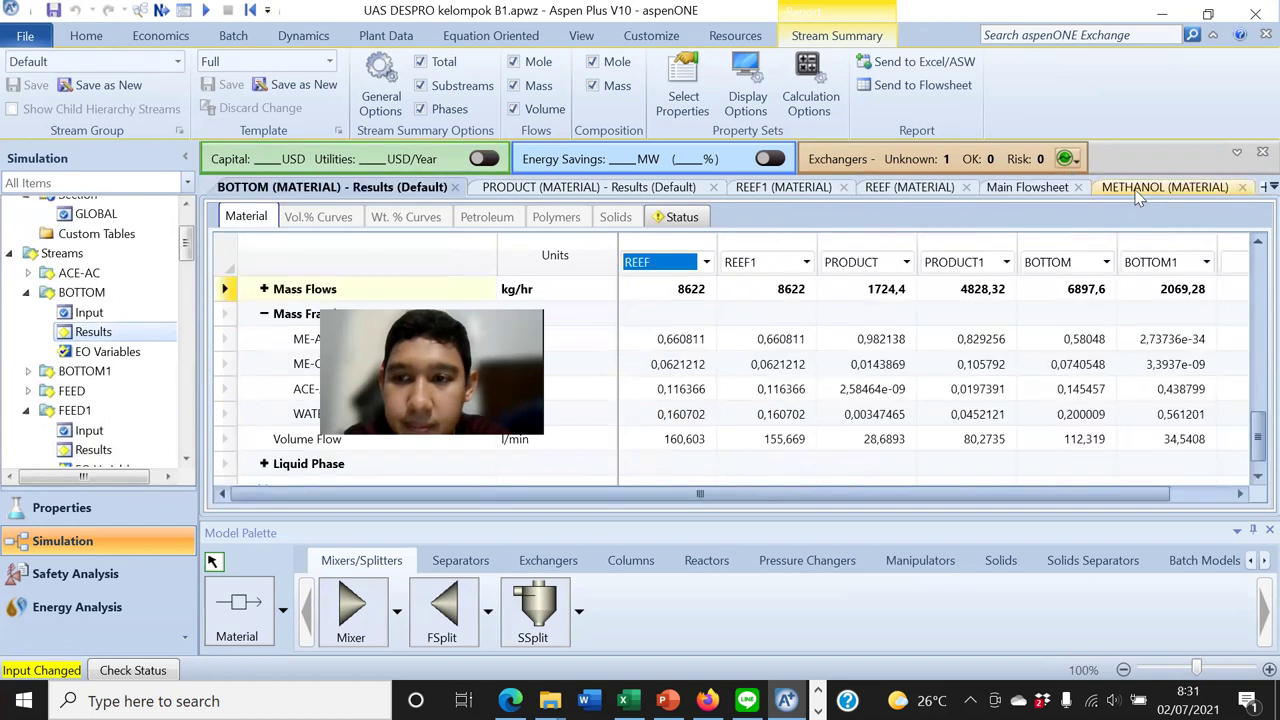
left_click(1026, 187)
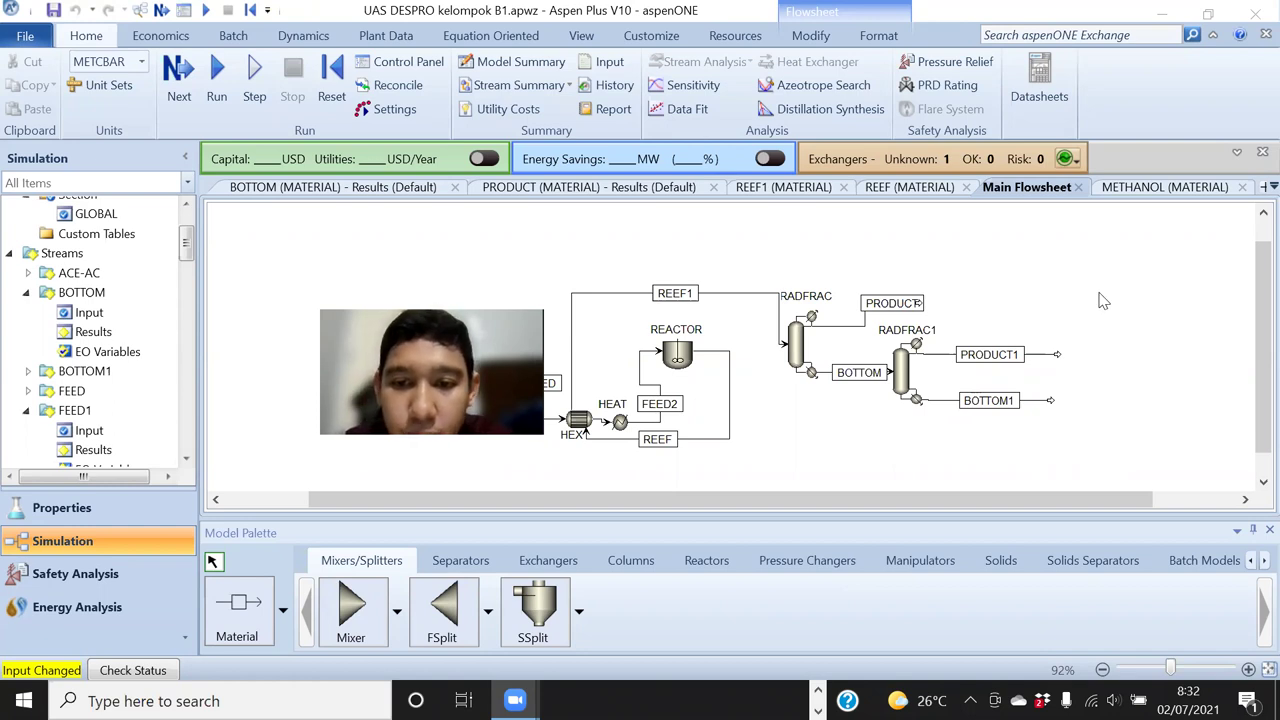
Look over the separation section of the flowsheet and open the RADFRAC1 column's configuration
scroll(1165, 331, "up", 1)
scroll(1172, 331, "down", 1)
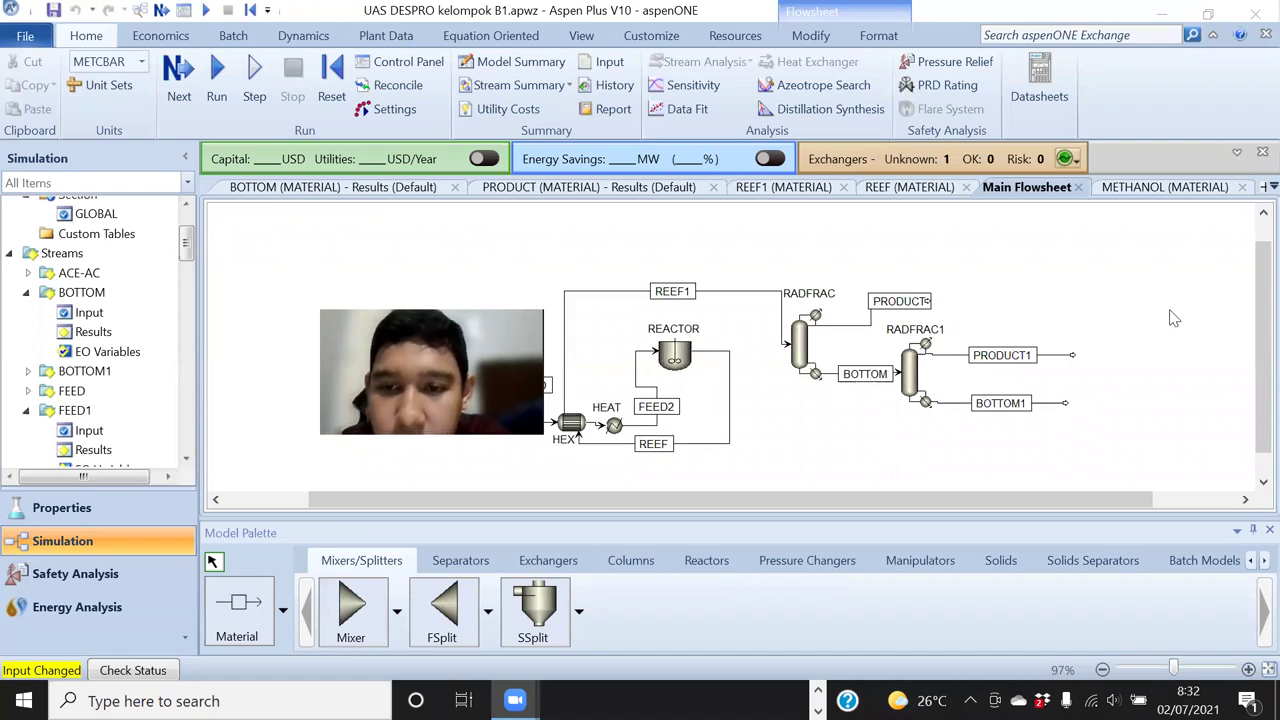
scroll(1250, 398, "down", 1)
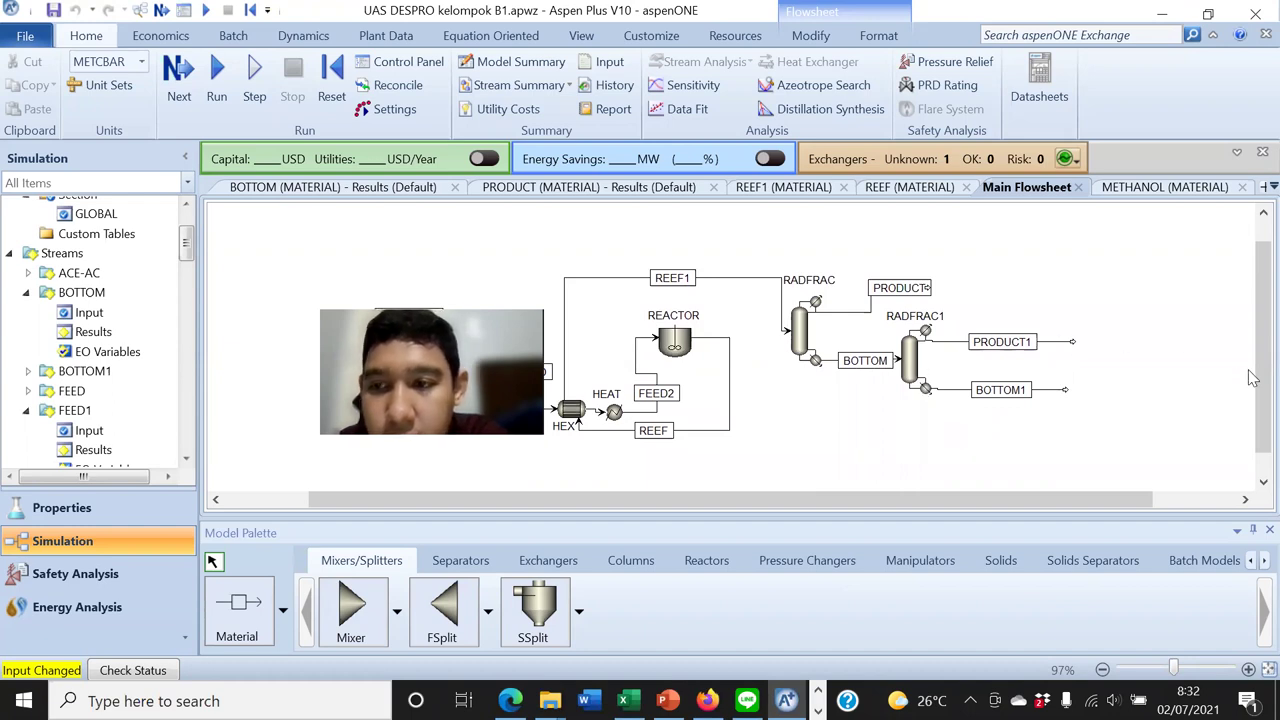
scroll(1253, 378, "up", 2)
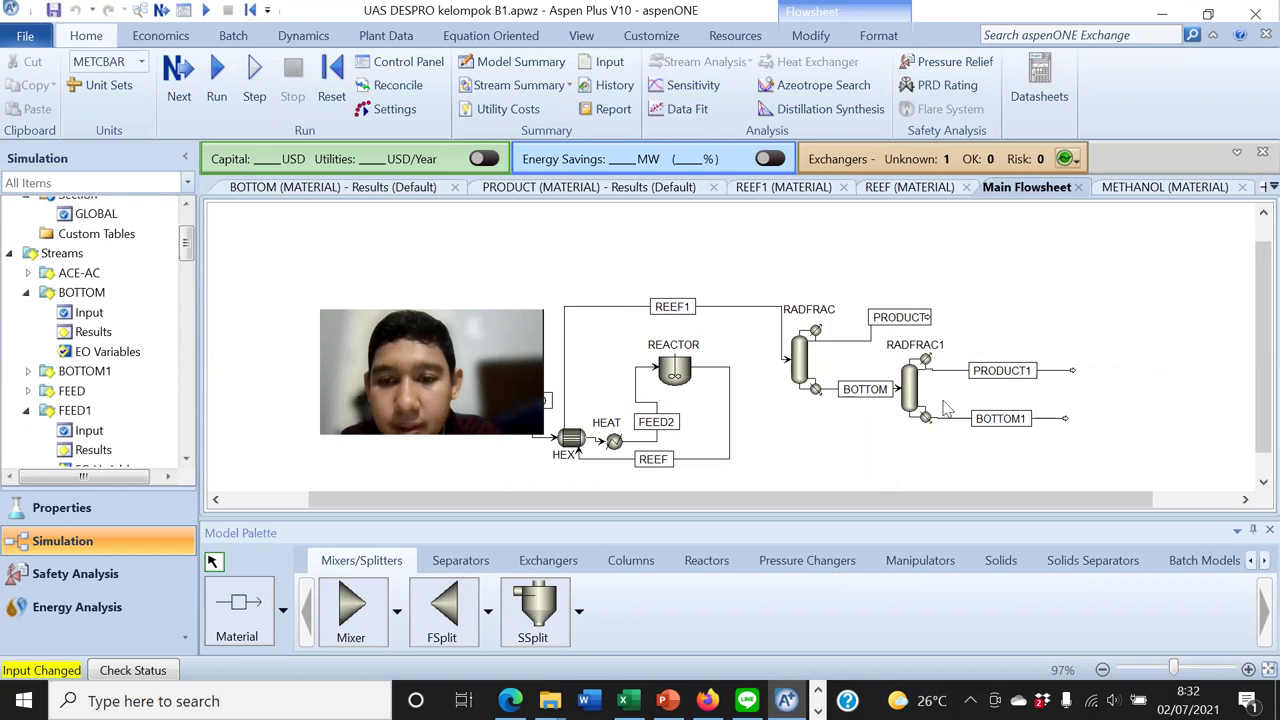
double_click(910, 392)
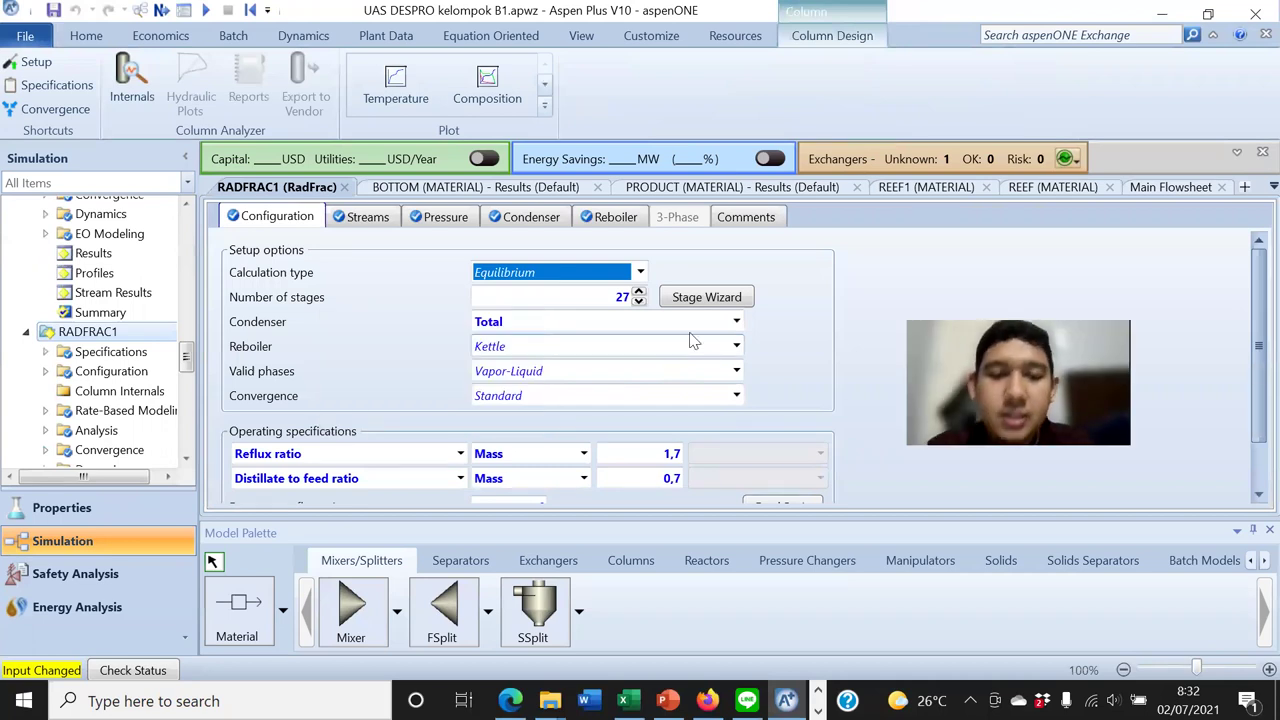
Review RADFRAC1's setup options and operating specifications, and return to the main flowsheet
scroll(894, 313, "down", 1)
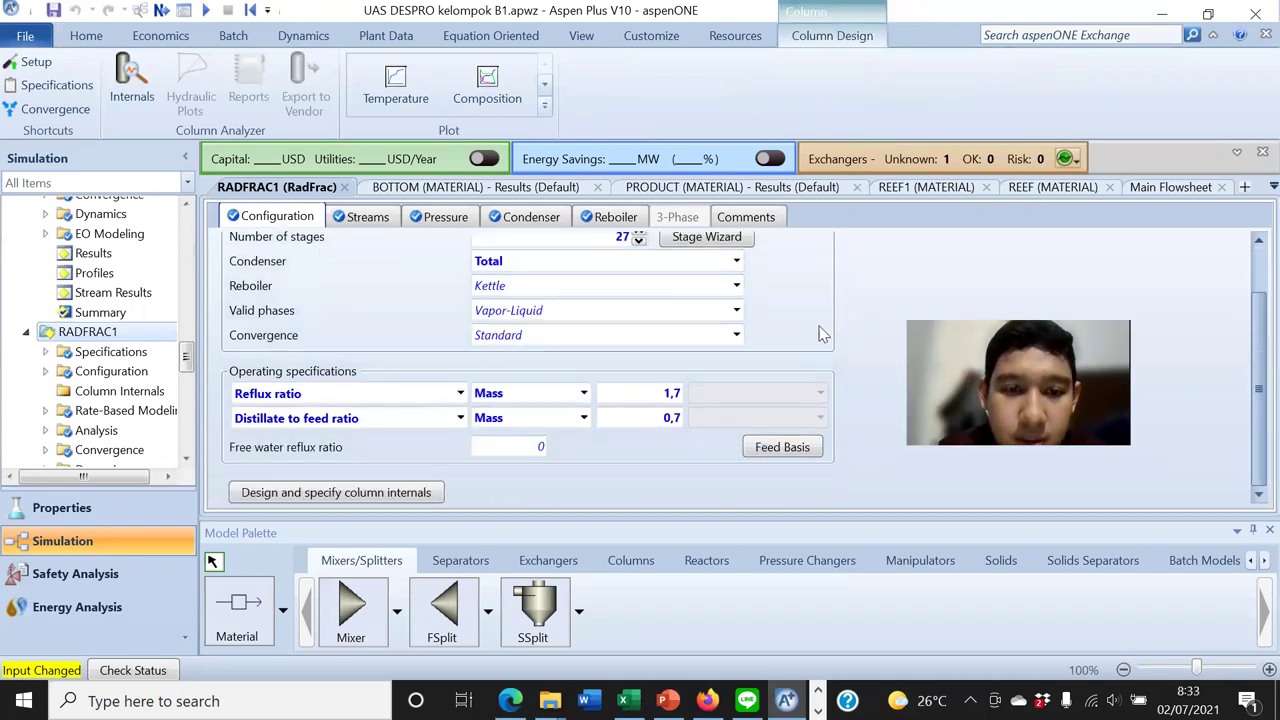
scroll(845, 347, "up", 1)
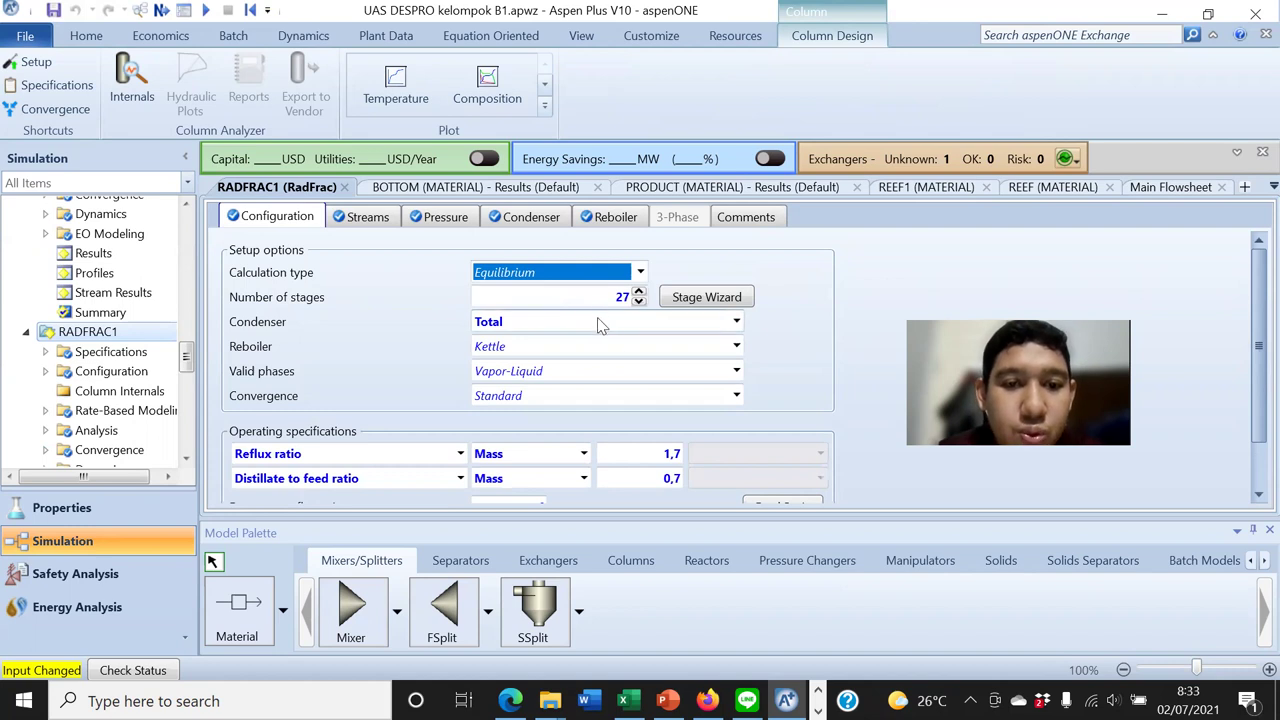
scroll(572, 405, "down", 3)
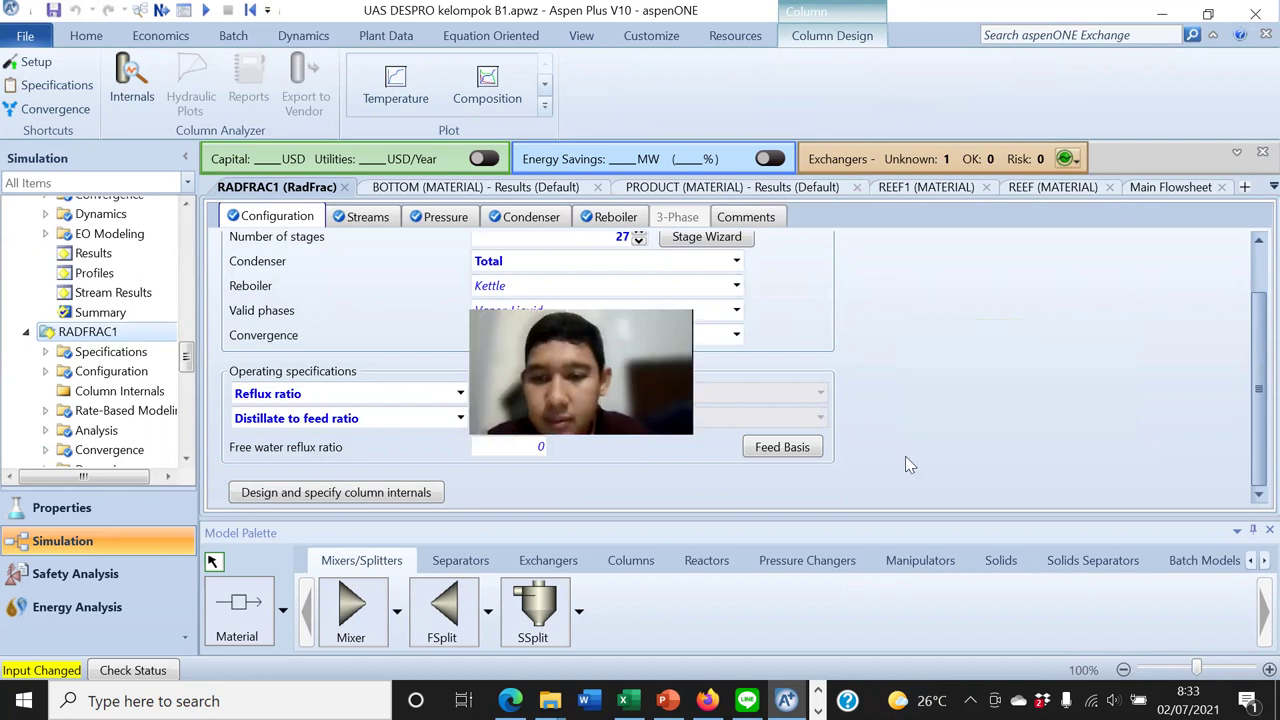
key("ctrl+shift+Tab")
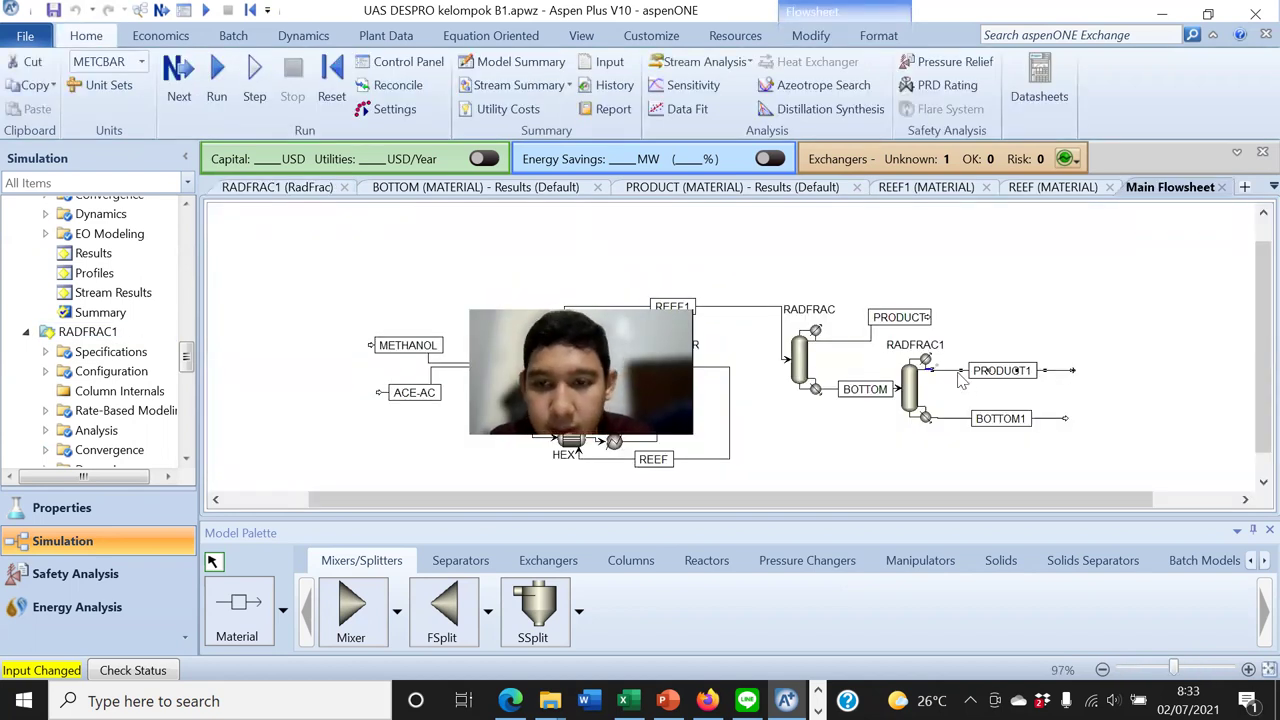
Open the PRODUCT1 stream results, expand the mass fractions and review the component values with the mass and volume flows
double_click(960, 372)
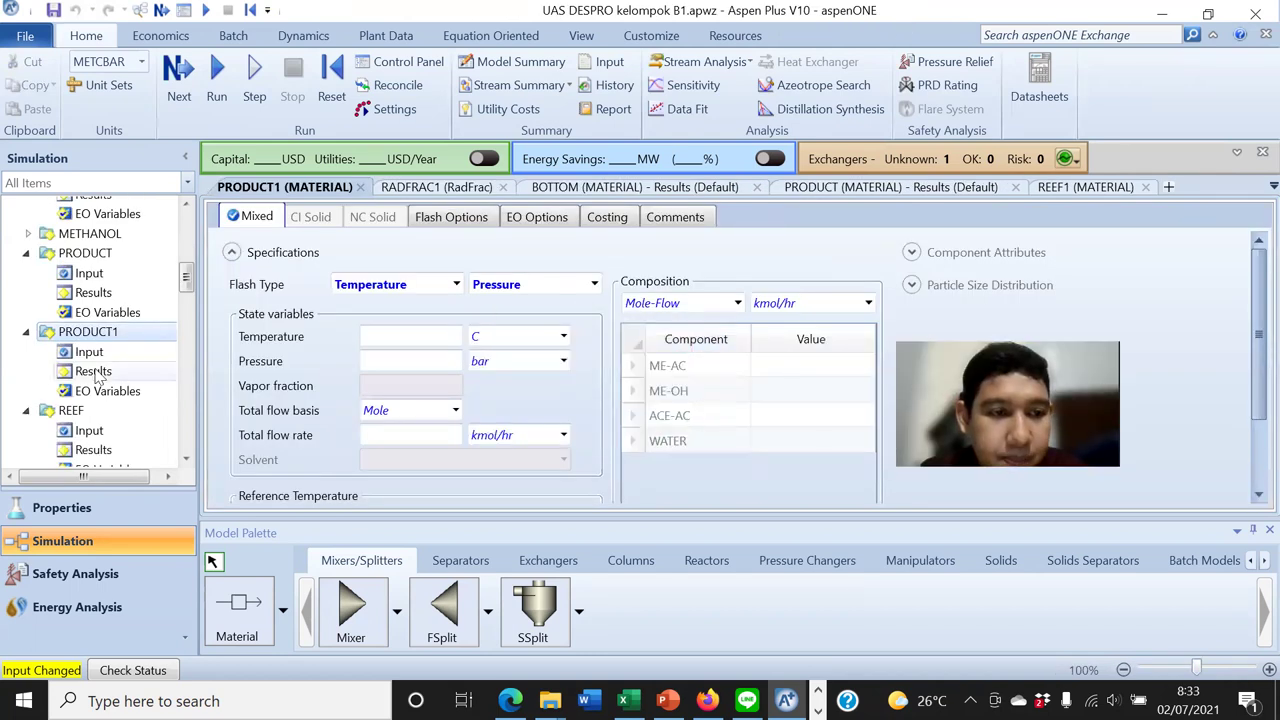
scroll(440, 400, "down", 6)
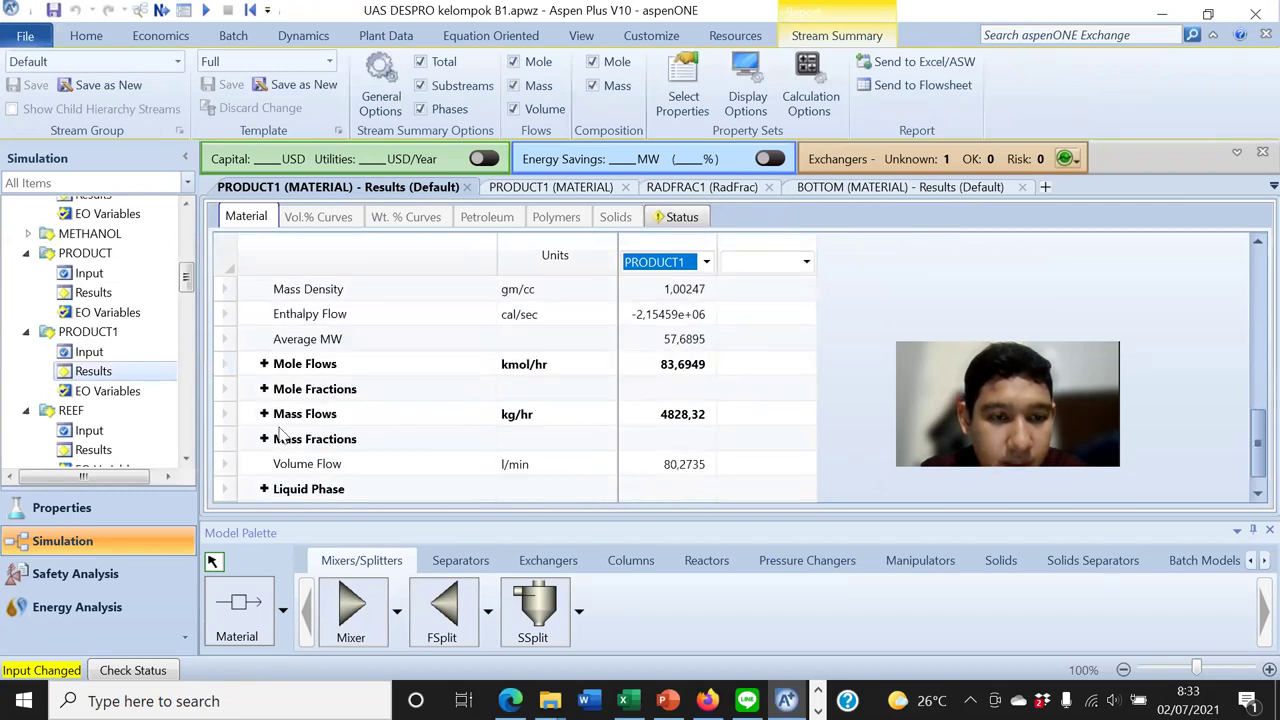
left_click(264, 438)
scroll(398, 430, "down", 2)
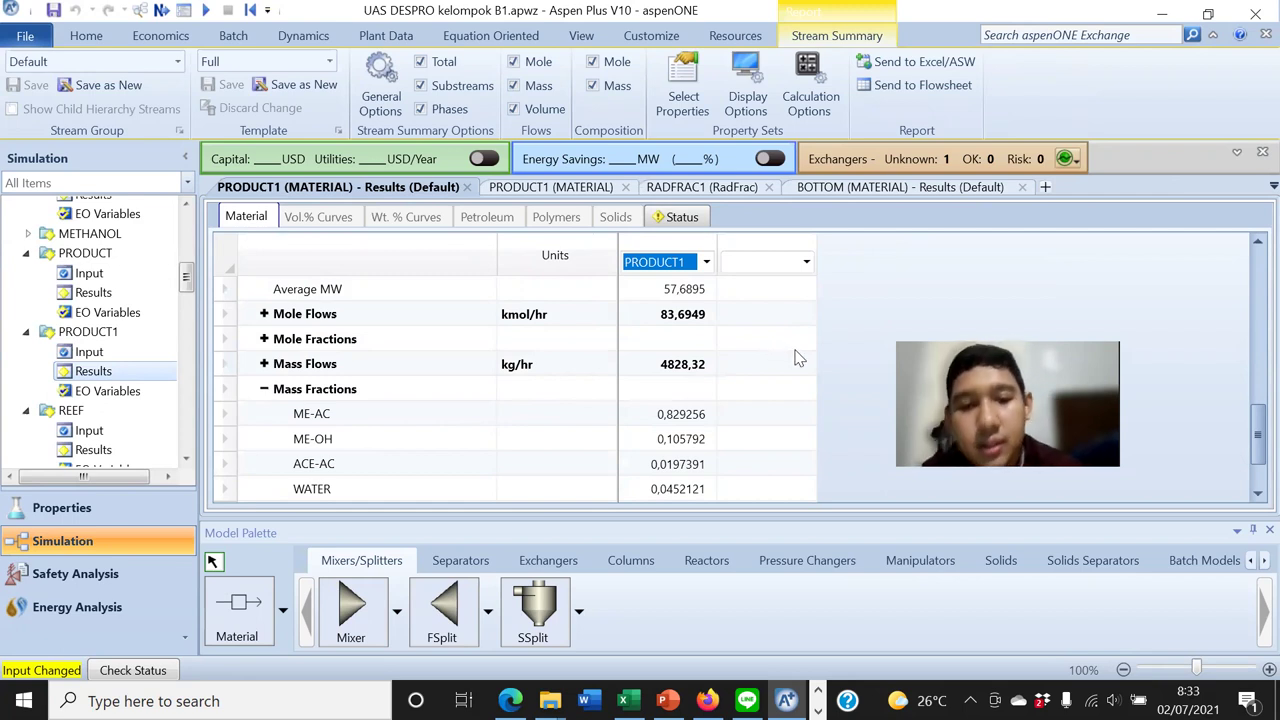
scroll(610, 430, "down", 2)
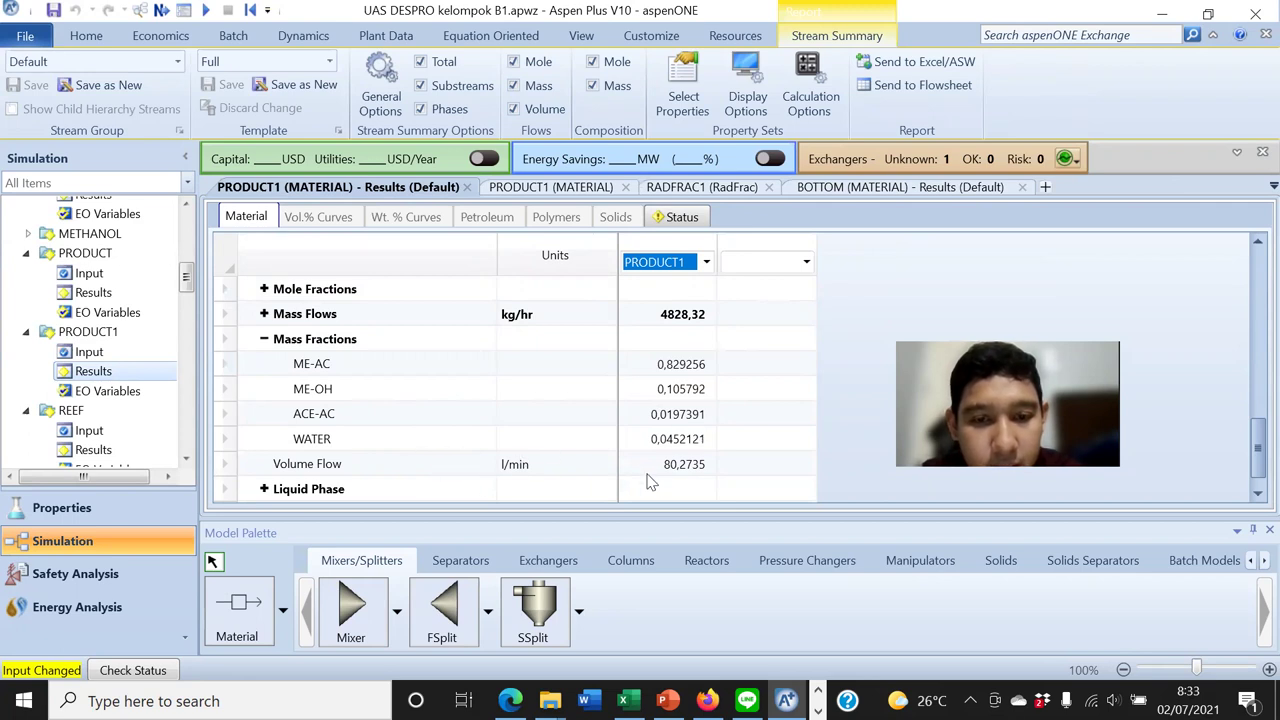
scroll(830, 395, "down", 1)
scroll(830, 398, "up", 5)
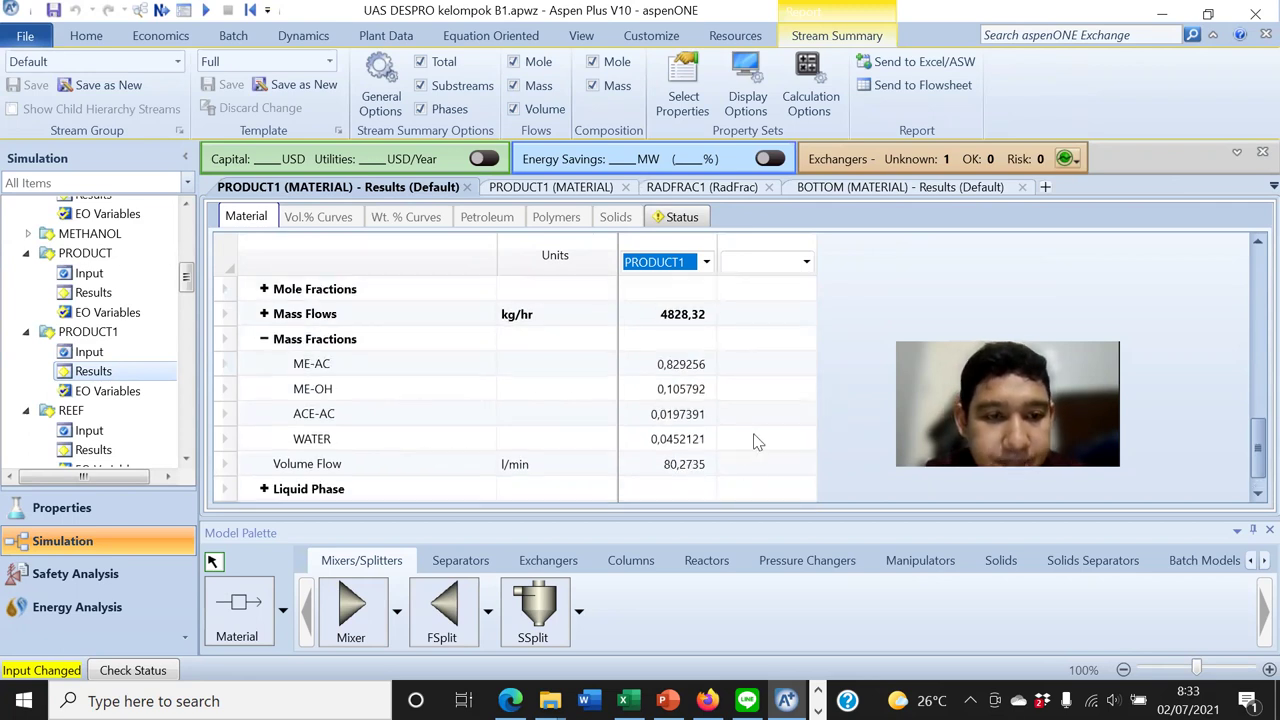
Close the RADFRAC1 form and the BOTTOM results, and return to the main flowsheet
left_click(769, 188)
left_click(878, 187)
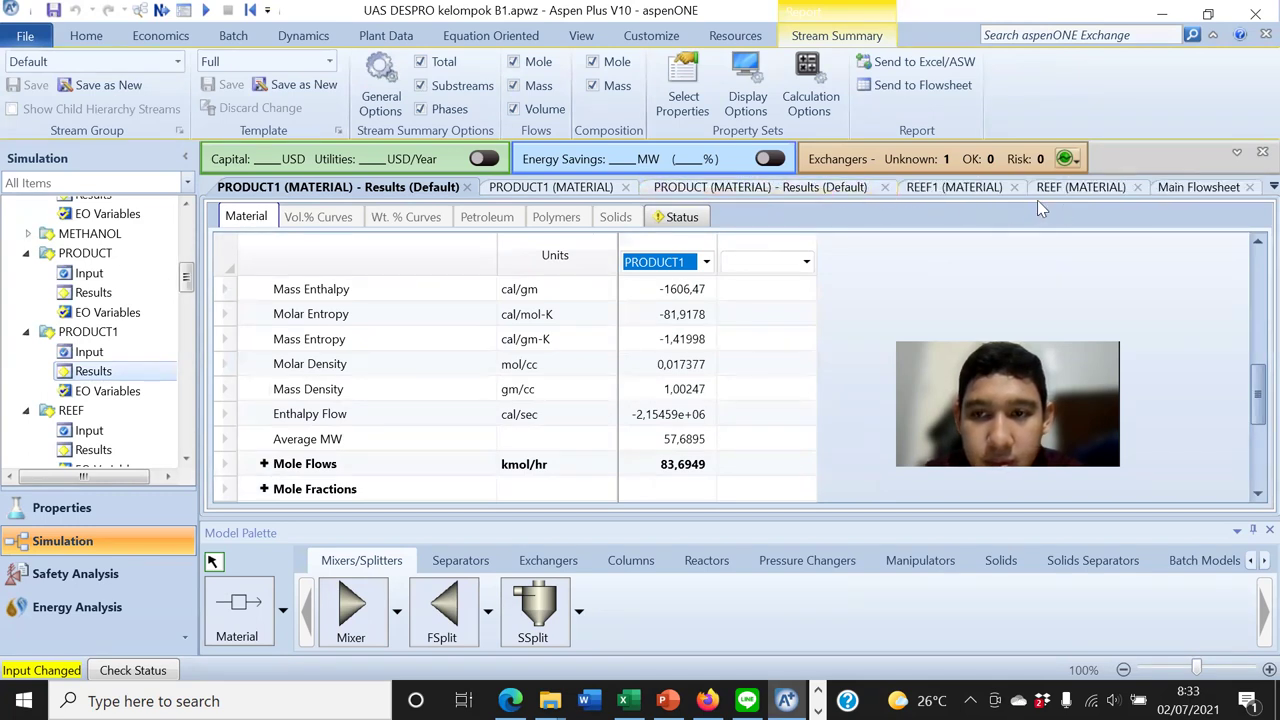
left_click(1198, 187)
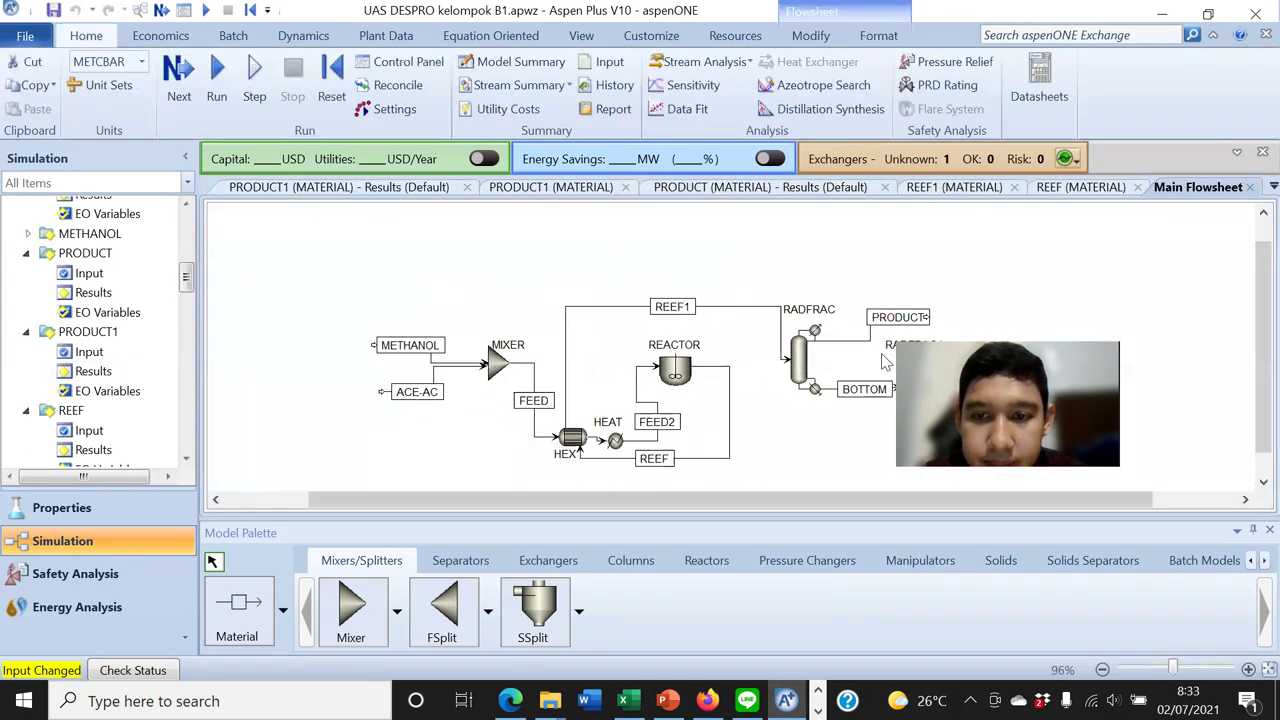
Open the BOTTOM1 stream results, review the expanded mass fractions and flows, and close the PRODUCT1 input form
double_click(959, 422)
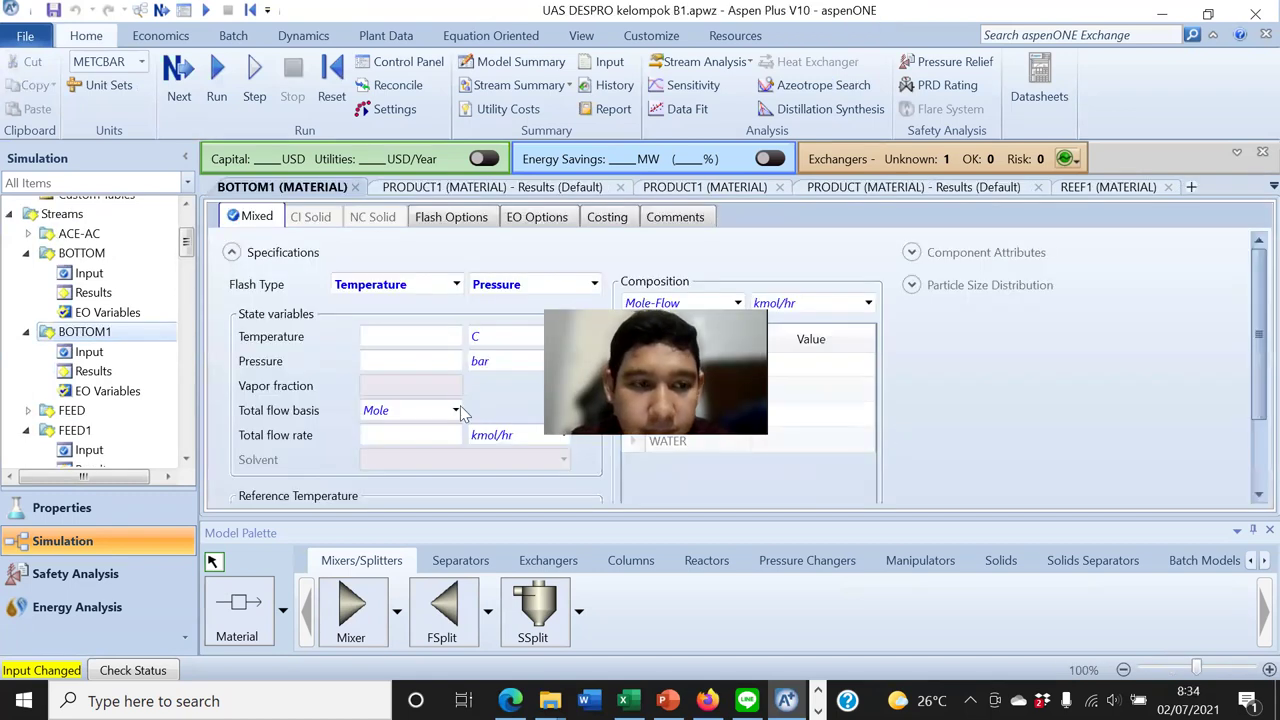
scroll(460, 410, "down", 1)
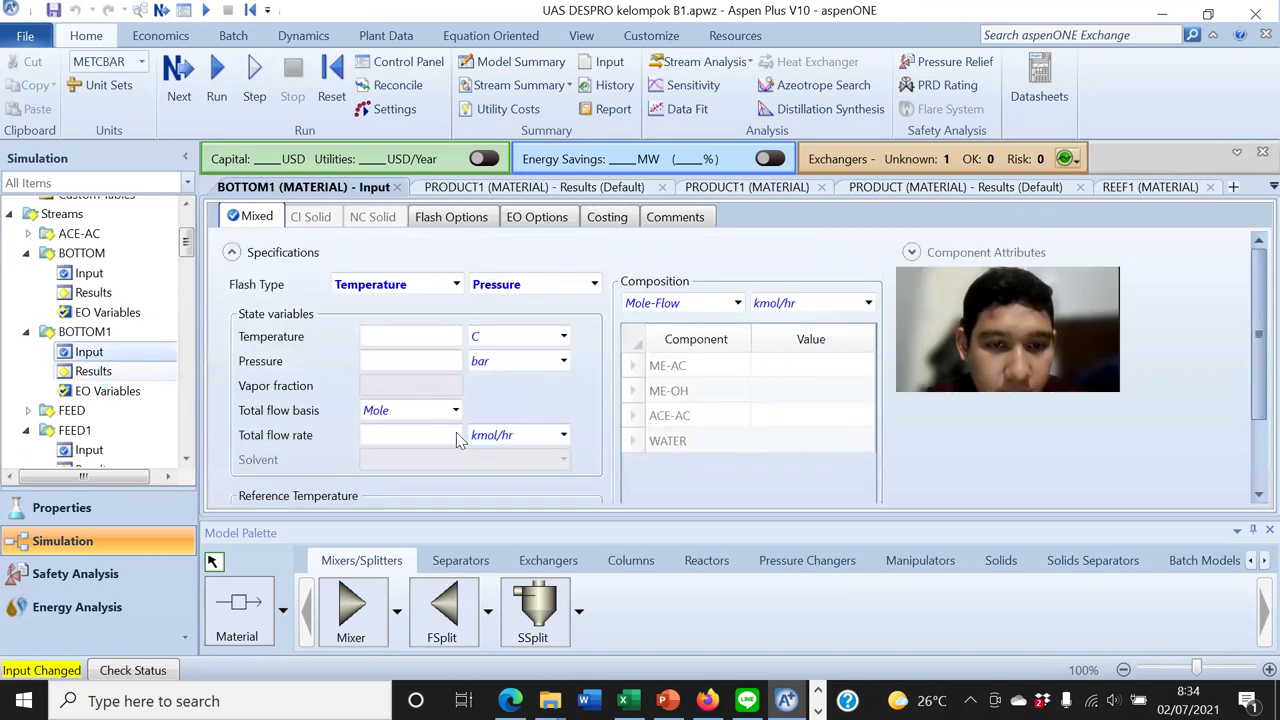
scroll(440, 437, "down", 8)
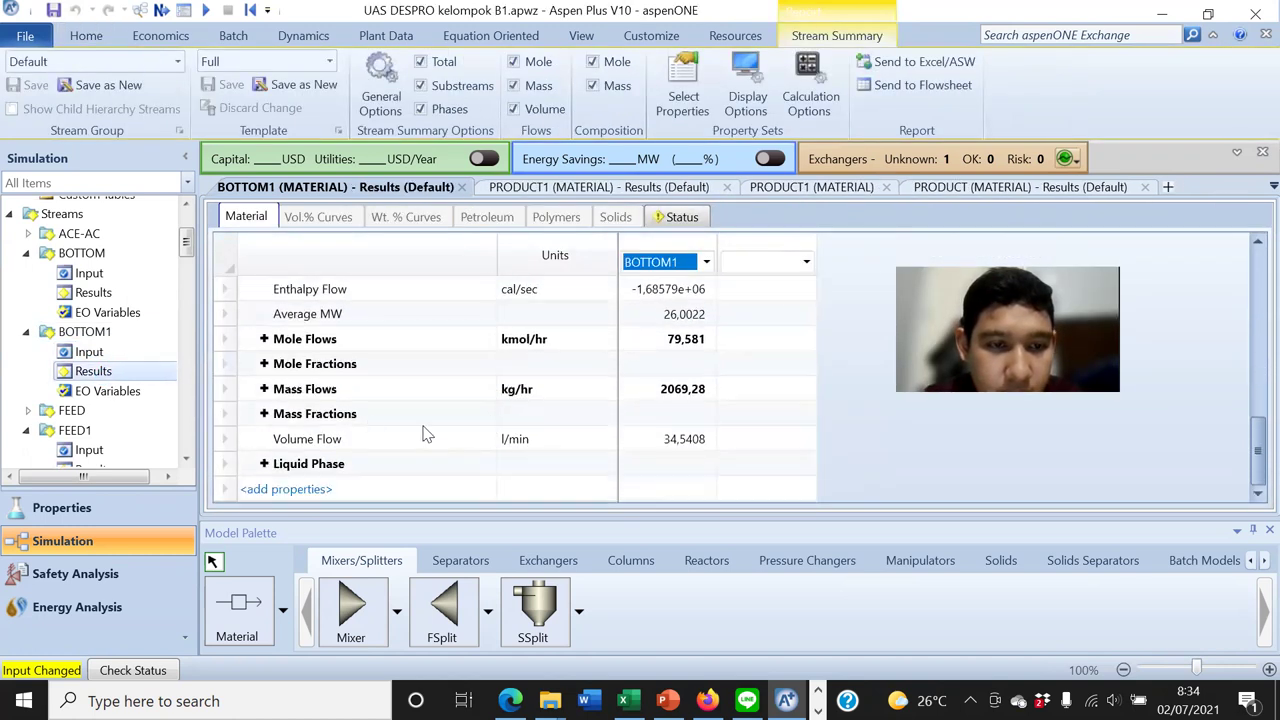
left_click(264, 413)
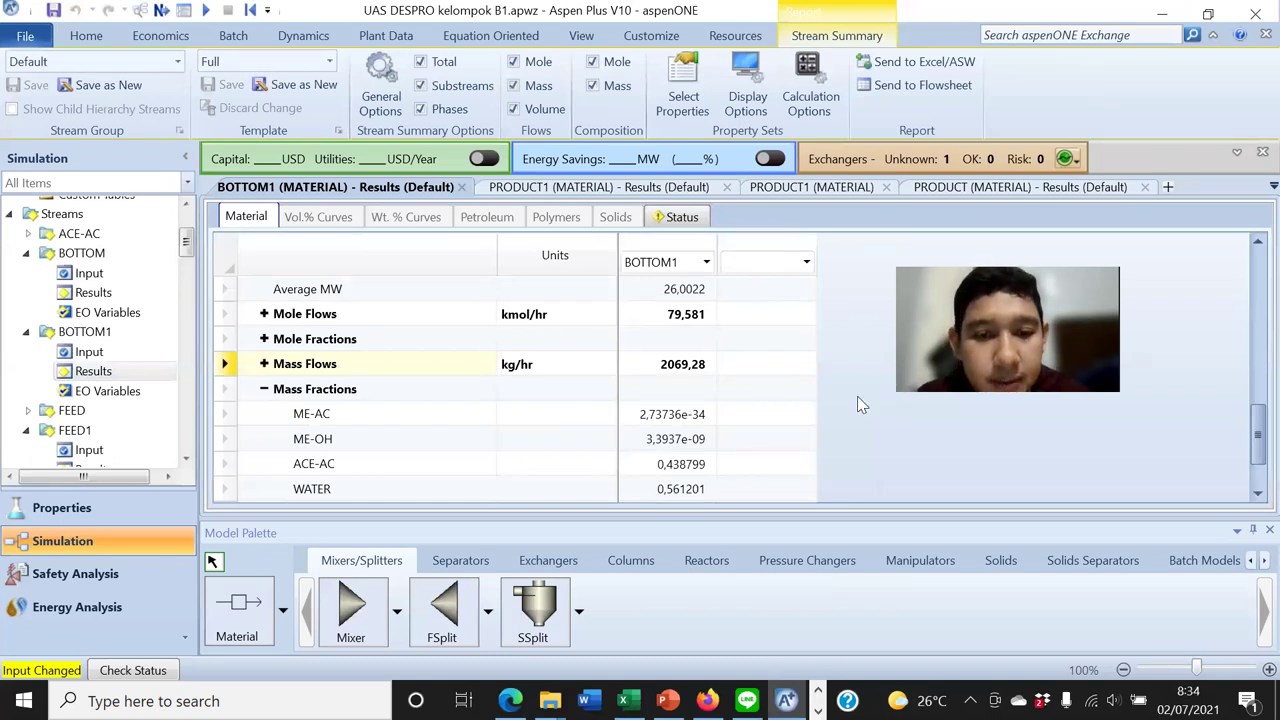
scroll(776, 398, "down", 1)
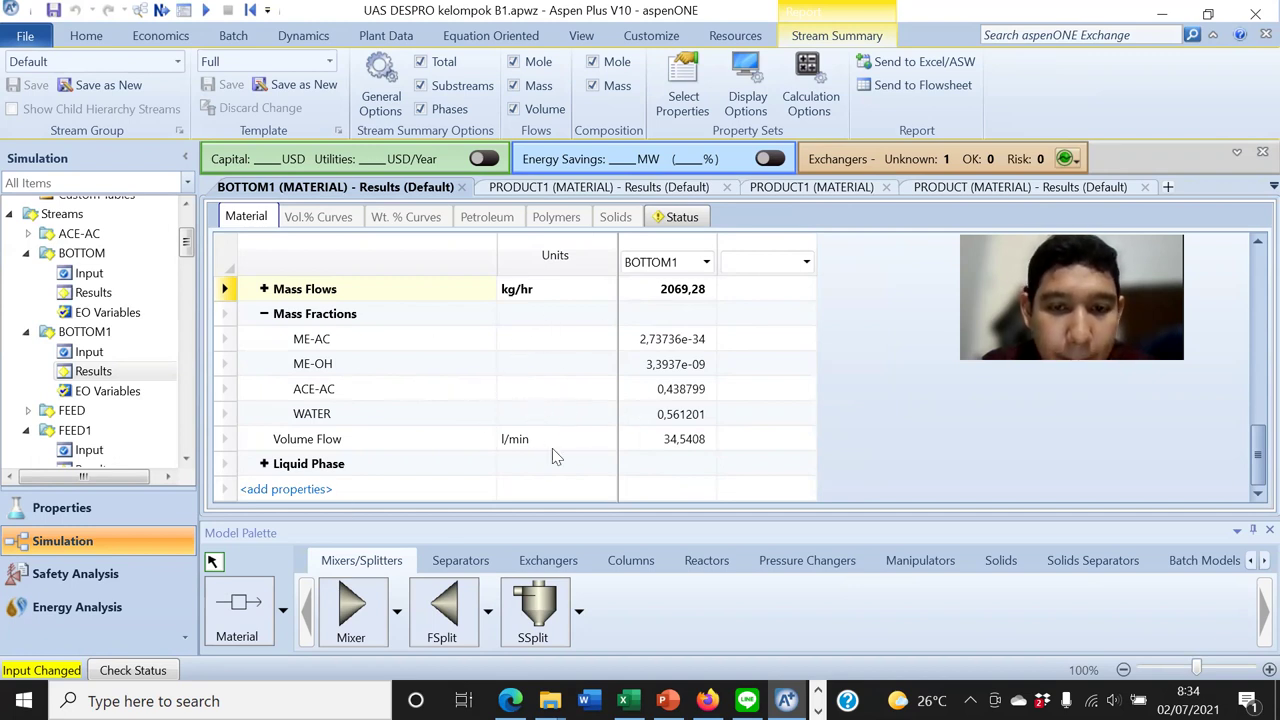
scroll(580, 415, "up", 3)
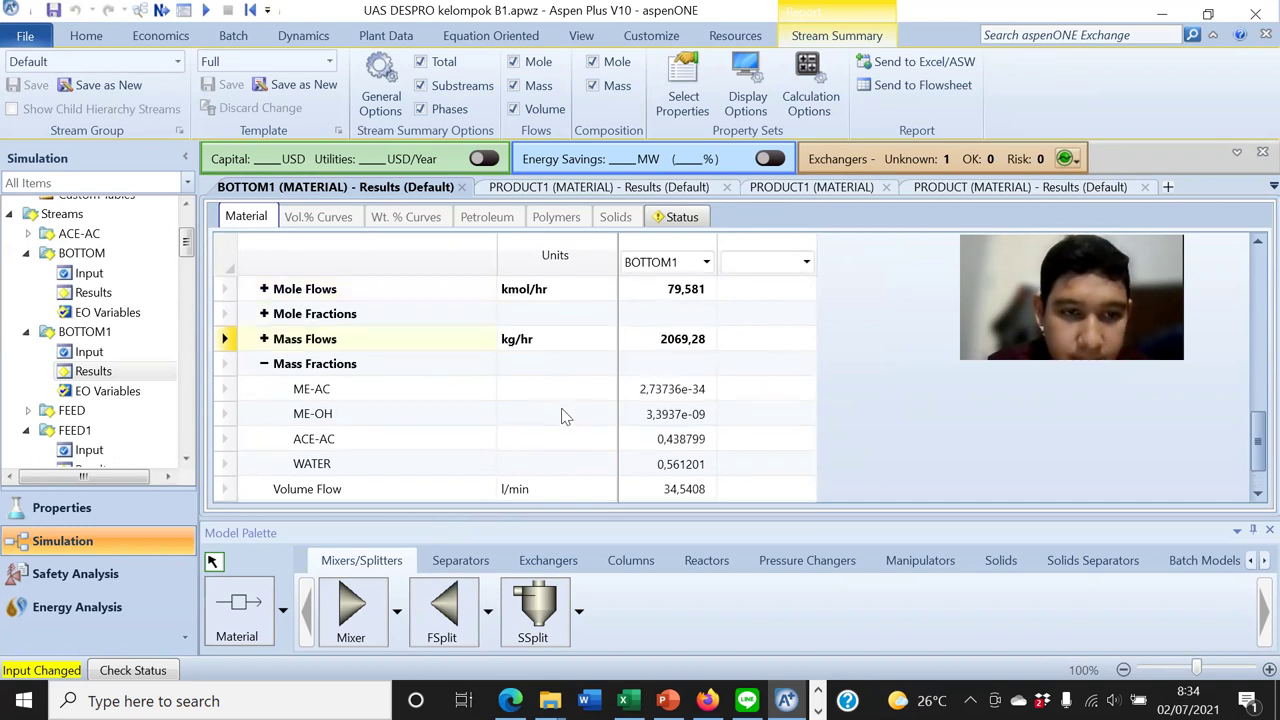
left_click(886, 187)
left_click(1220, 188)
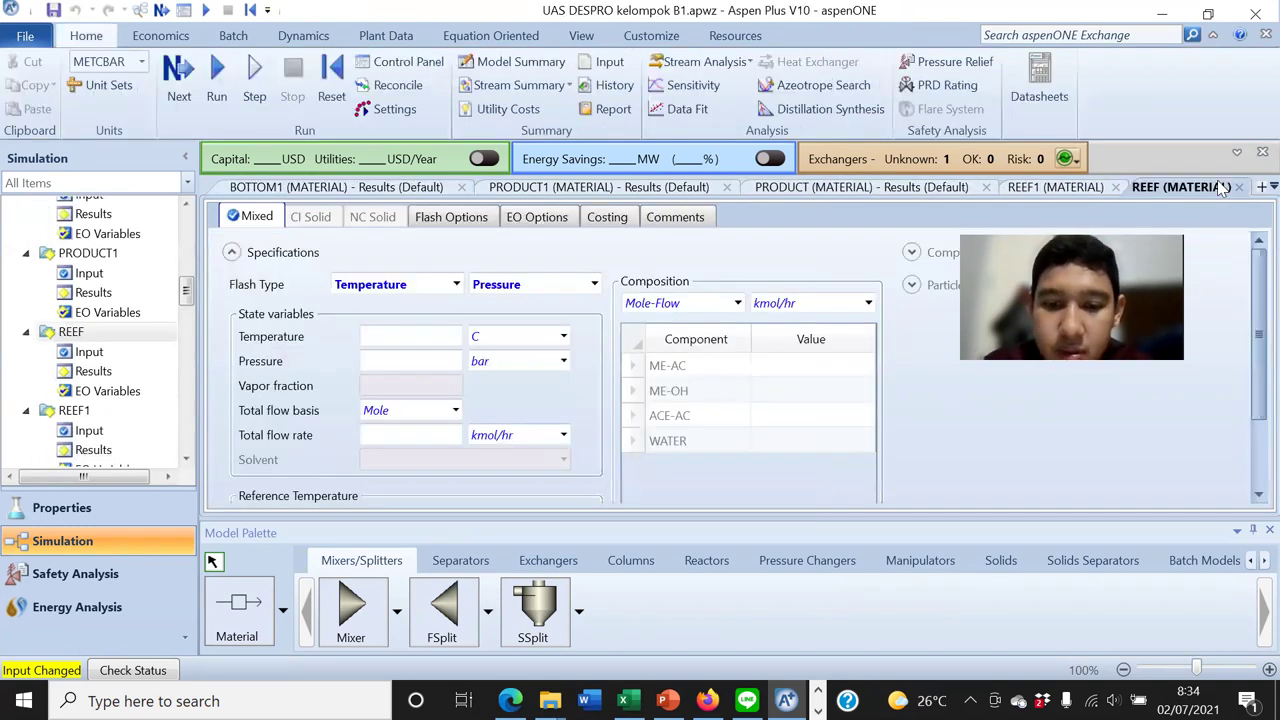
Switch to the kelompok b1 workbook in Excel and check the methanol and acetic acid feed flows on Sheet2
left_click(623, 700)
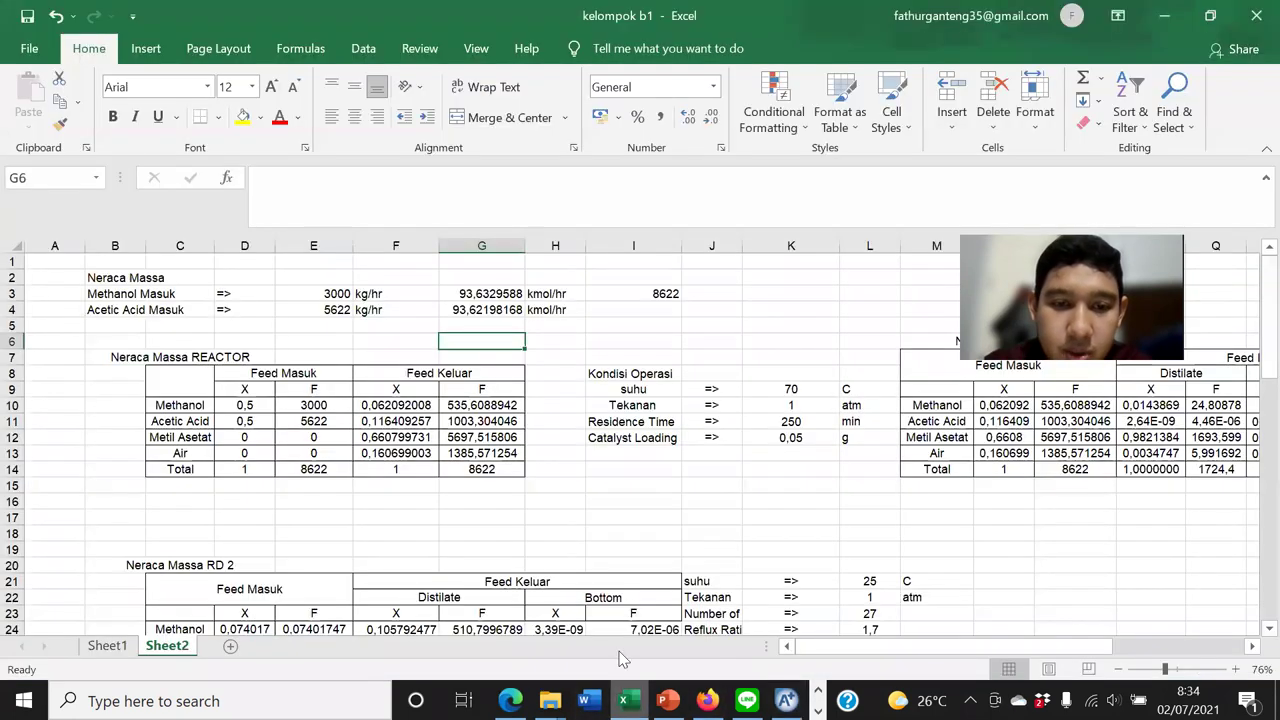
scroll(549, 507, "down", 8)
scroll(551, 510, "up", 8)
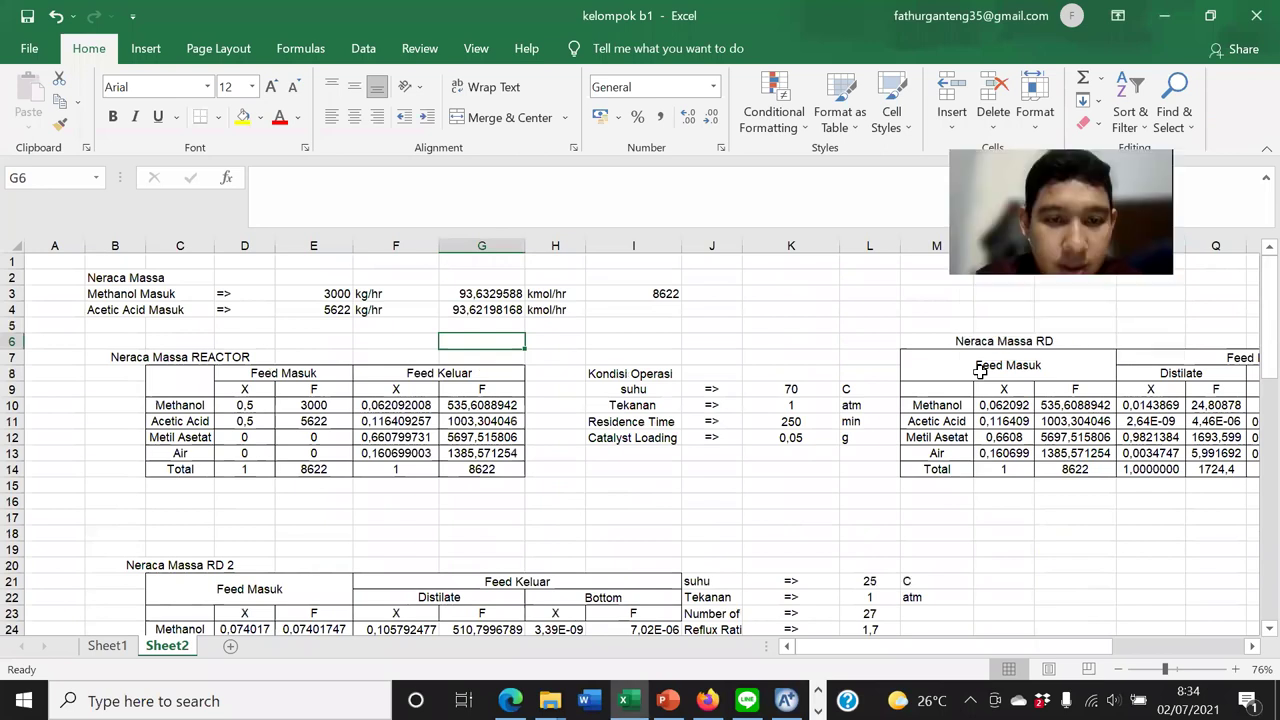
left_click(800, 377)
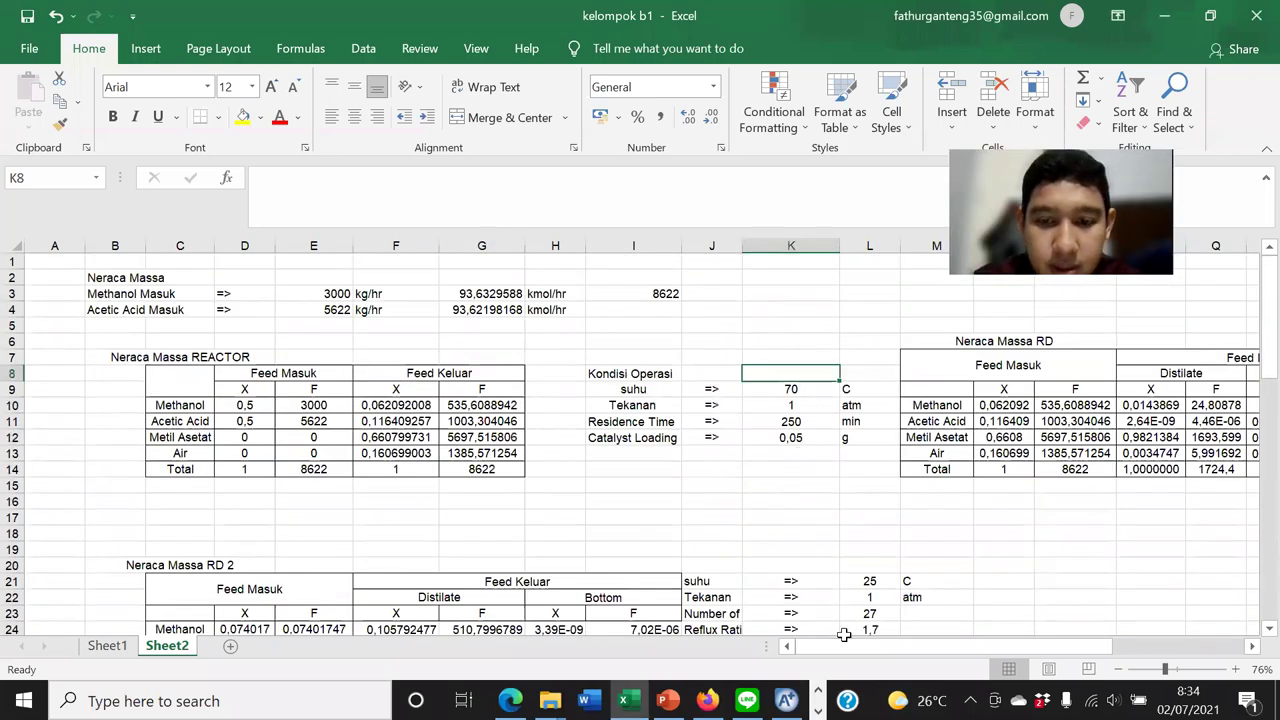
left_click(335, 295)
left_click(355, 340)
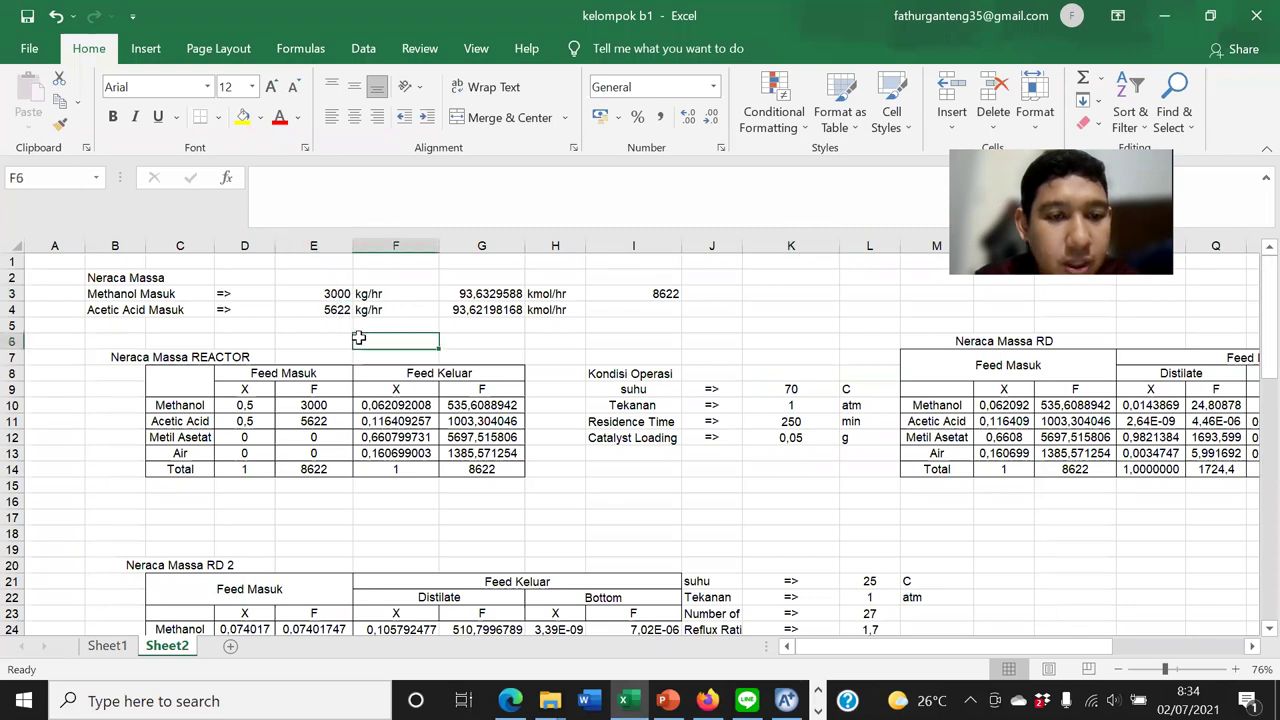
left_click(340, 337)
left_click(324, 313)
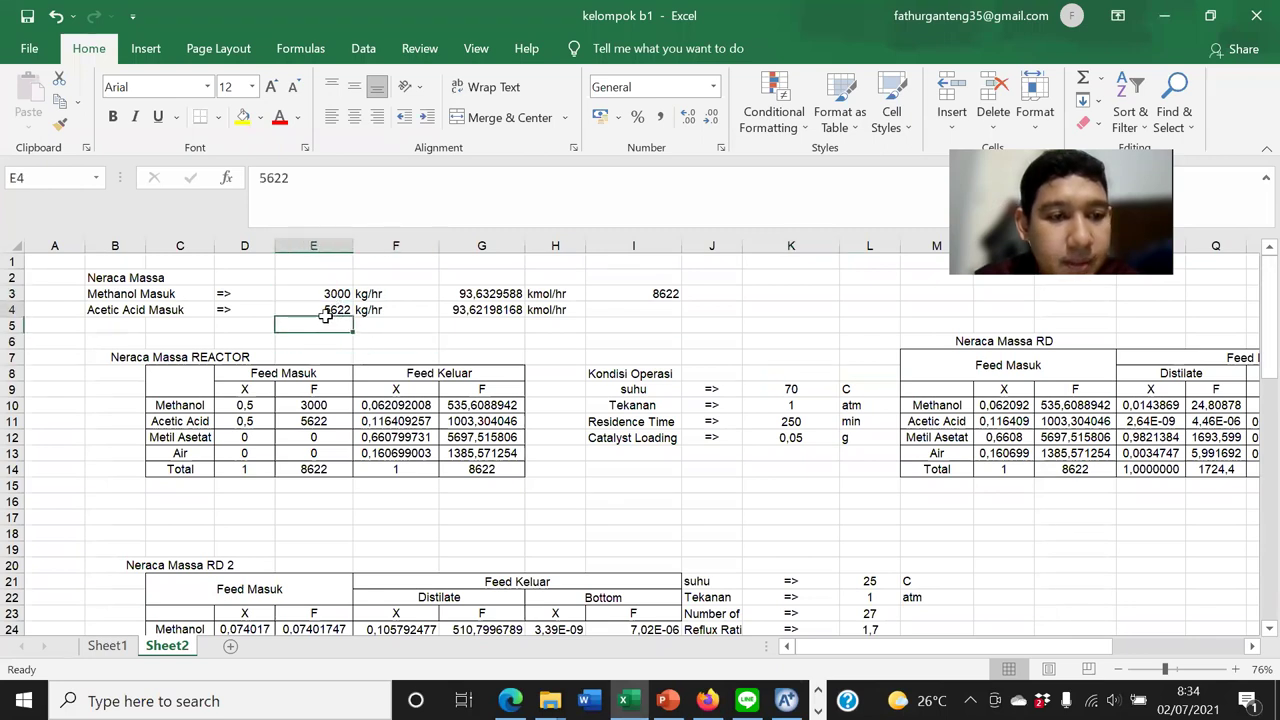
left_click(355, 339)
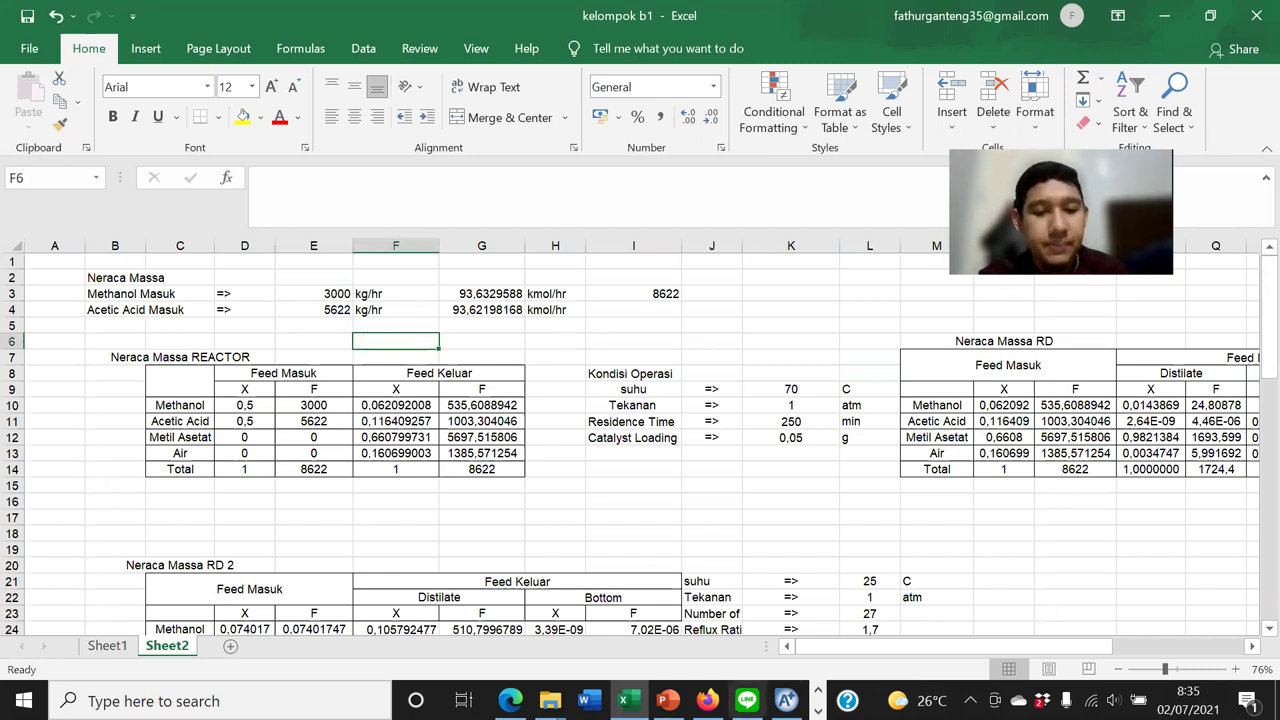
Examine the reactor mass balance on Sheet2, including the outlet total formula and operating conditions, and glance over the RD 2 table
scroll(670, 487, "down", 5)
scroll(659, 500, "up", 1)
scroll(820, 565, "down", 4)
scroll(814, 571, "up", 8)
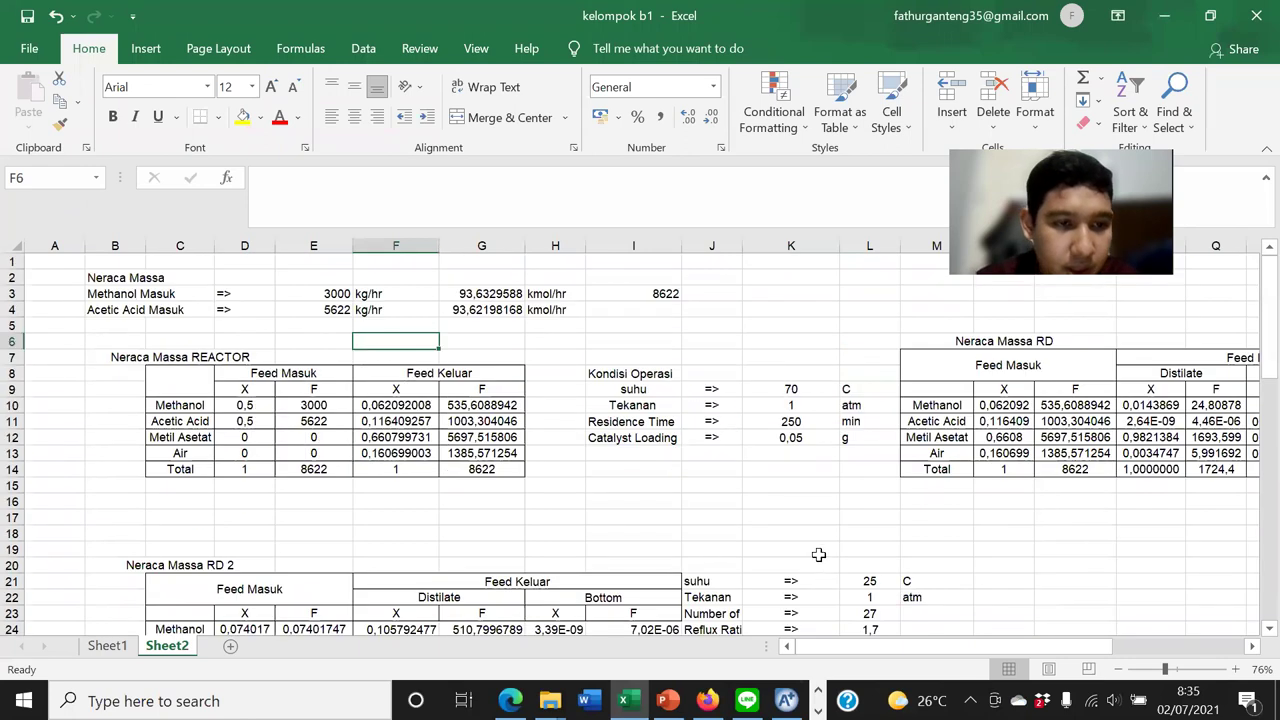
left_click(453, 513)
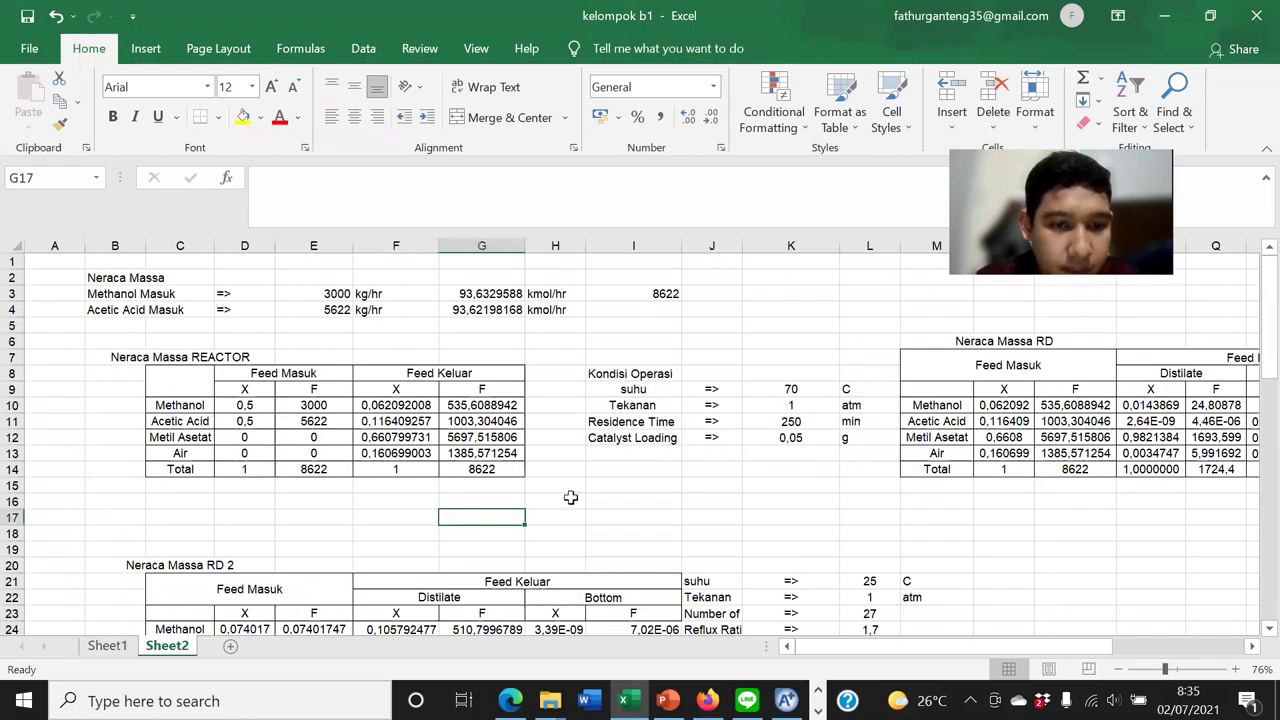
left_click(569, 498)
left_click(487, 469)
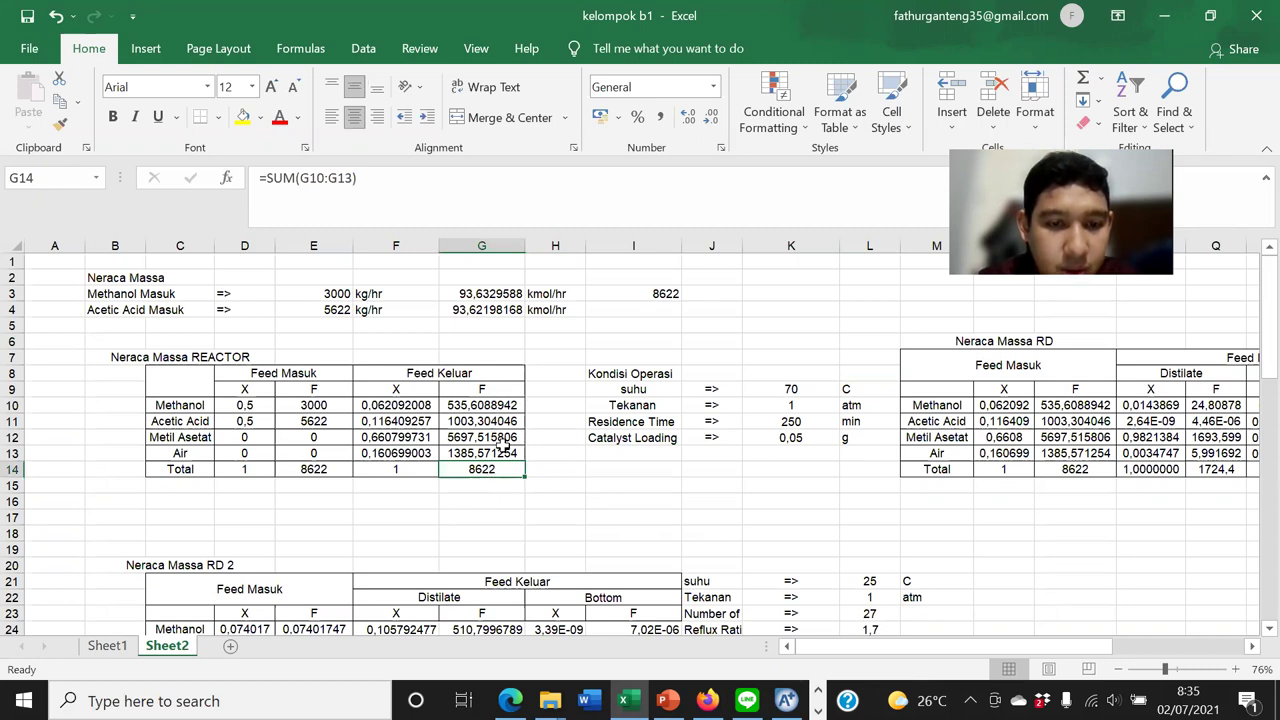
left_click(634, 533)
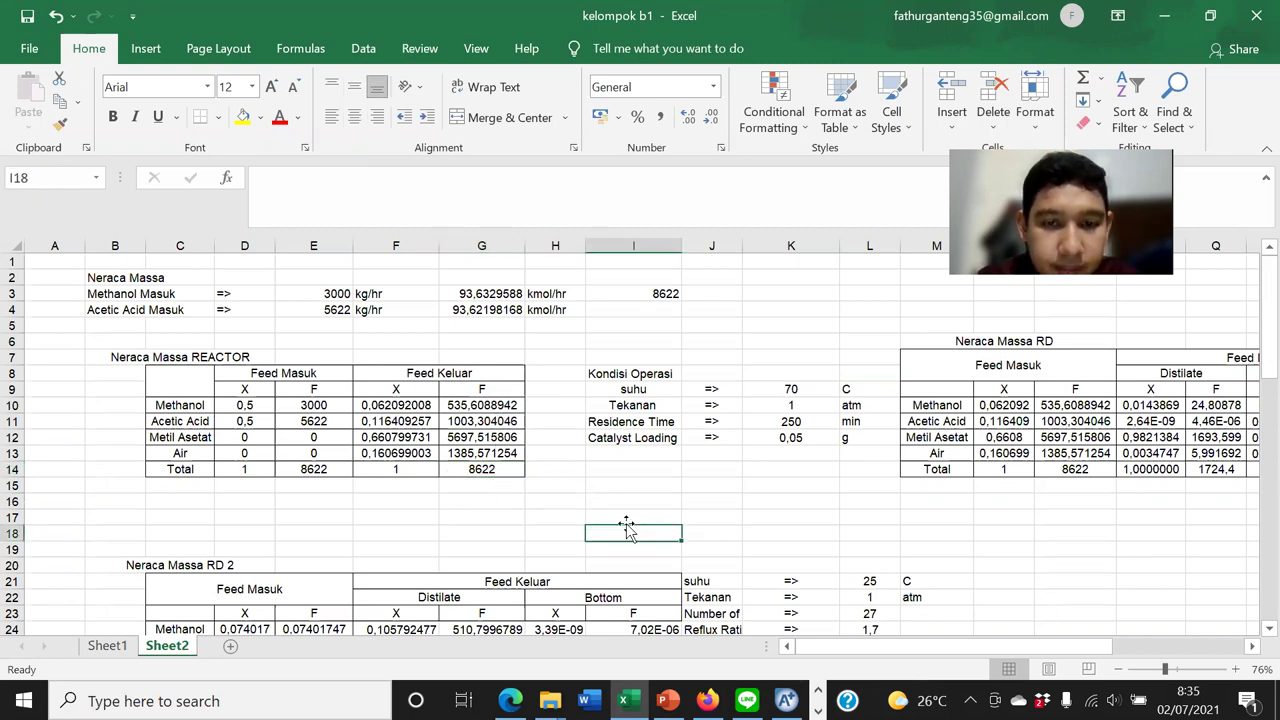
scroll(634, 533, "down", 1)
scroll(640, 470, "up", 1)
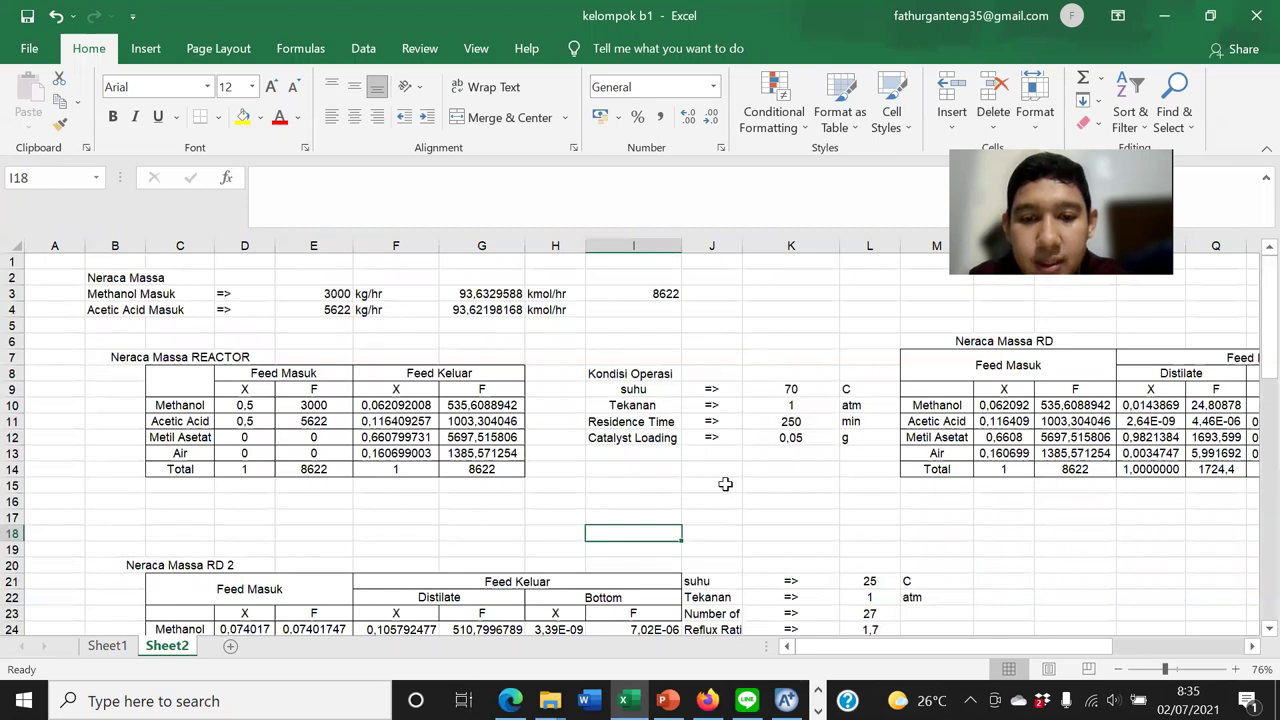
scroll(705, 484, "down", 1)
scroll(693, 478, "up", 1)
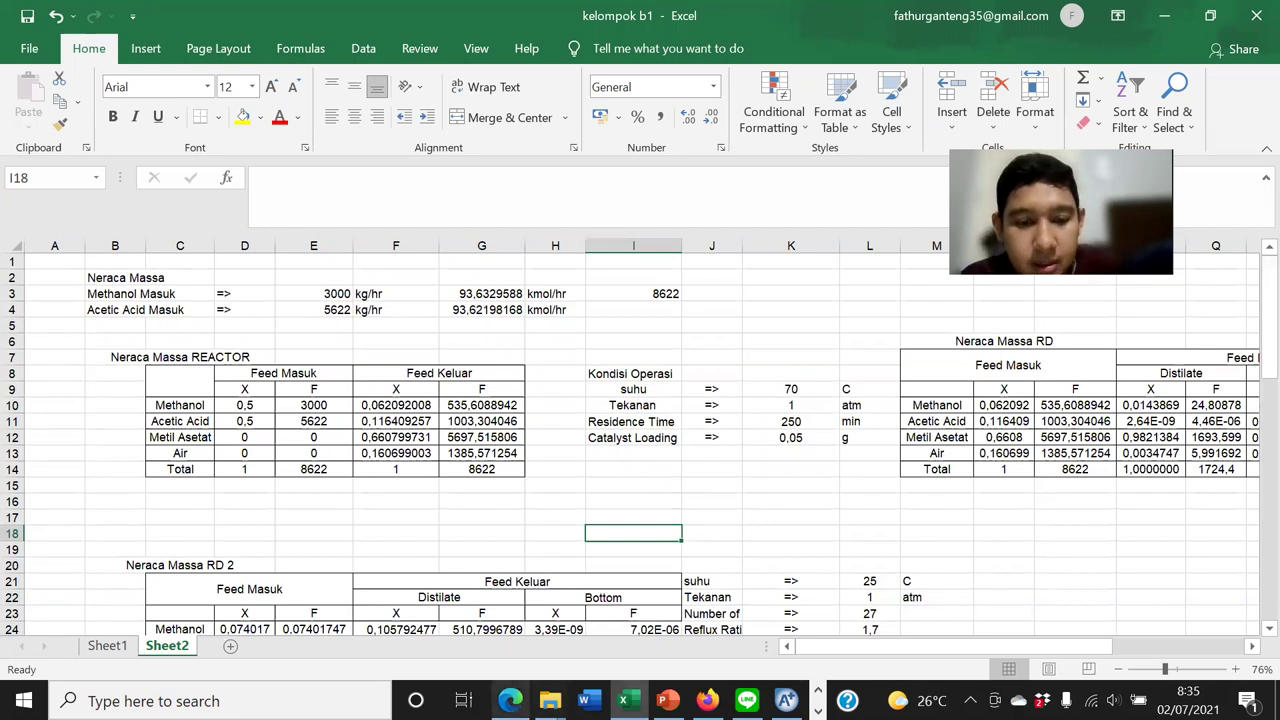
Switch to the UAS_Despro article PDF in Edge and read the abstract's catalyst concentration and temperature ranges on page 2
left_click(510, 700)
scroll(650, 540, "down", 3)
scroll(665, 525, "up", 2)
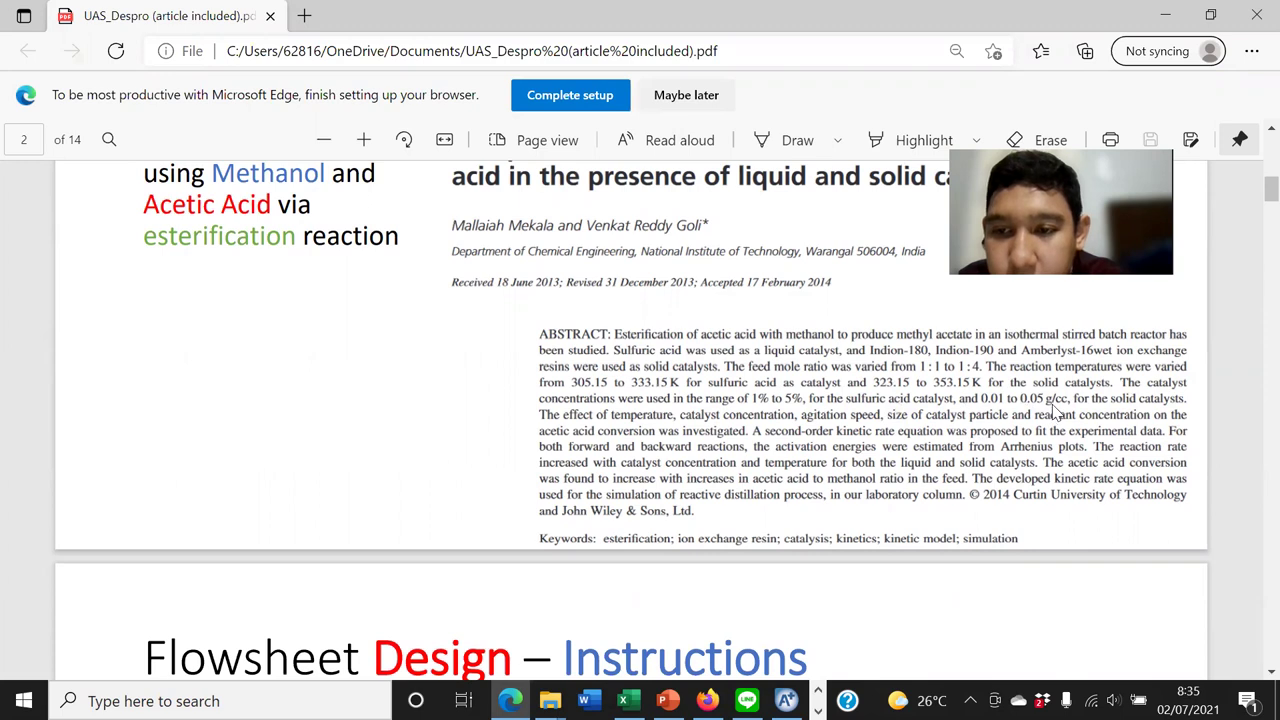
scroll(980, 482, "down", 1)
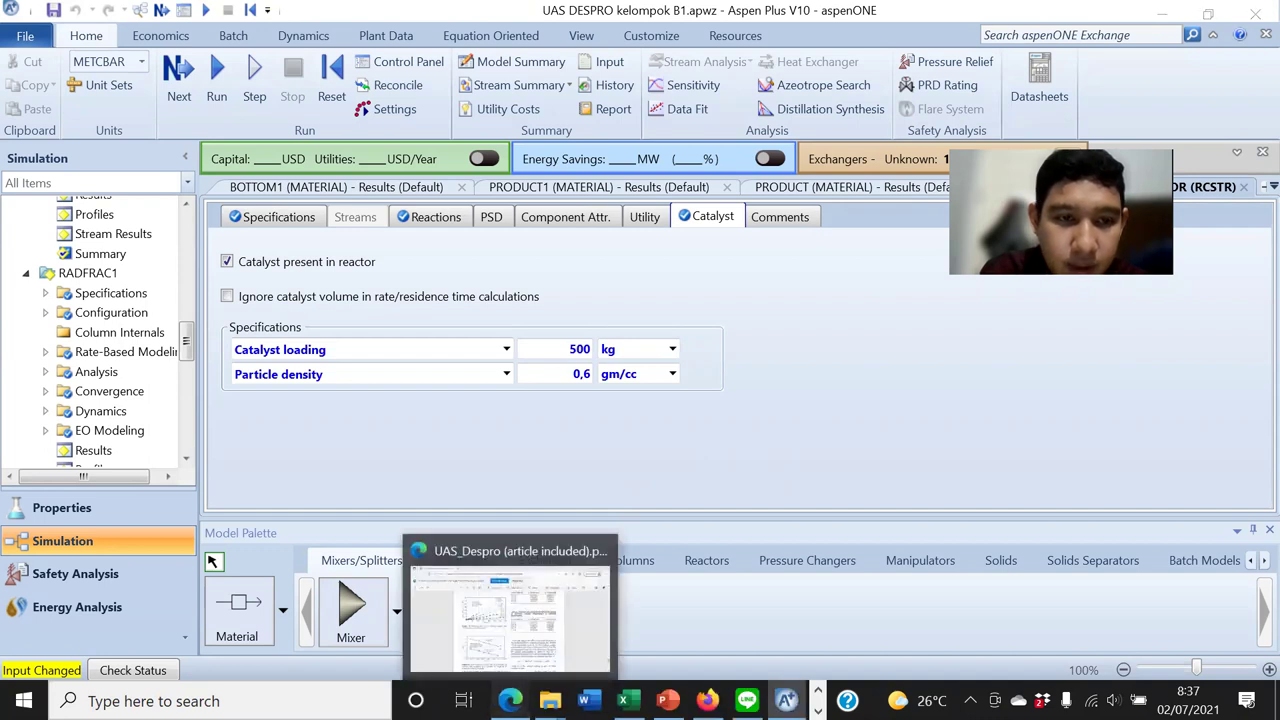
Revisit the abstract on page 2 of the article PDF, and return to the reactor's catalyst specifications in Aspen Plus
left_click(510, 700)
left_click_drag(1269, 607, 1250, 150)
scroll(997, 392, "down", 5)
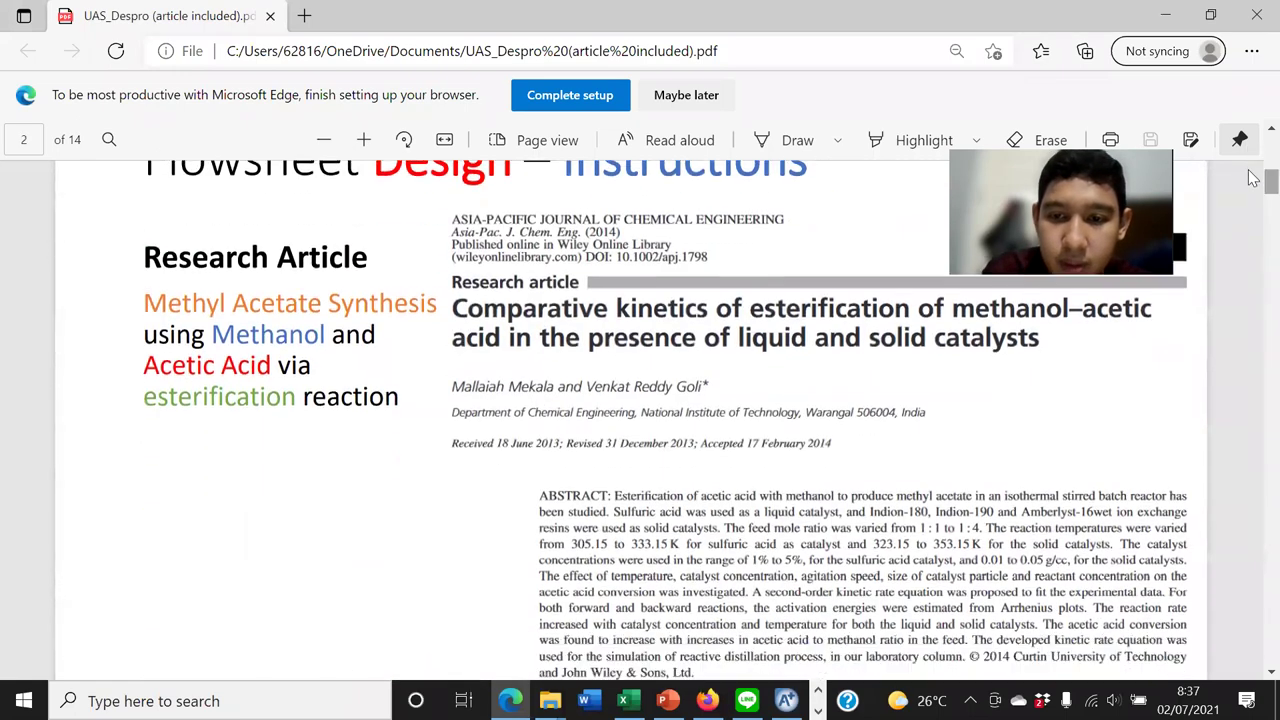
scroll(997, 392, "down", 1)
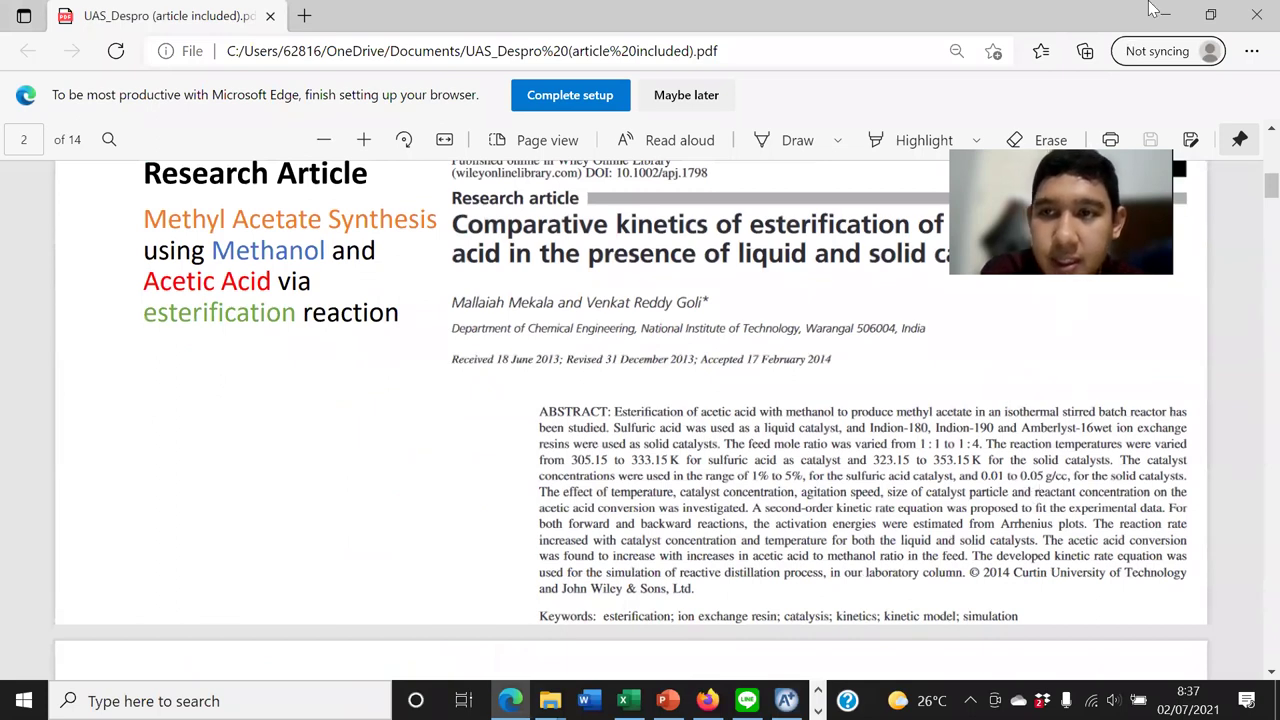
key("alt+Tab")
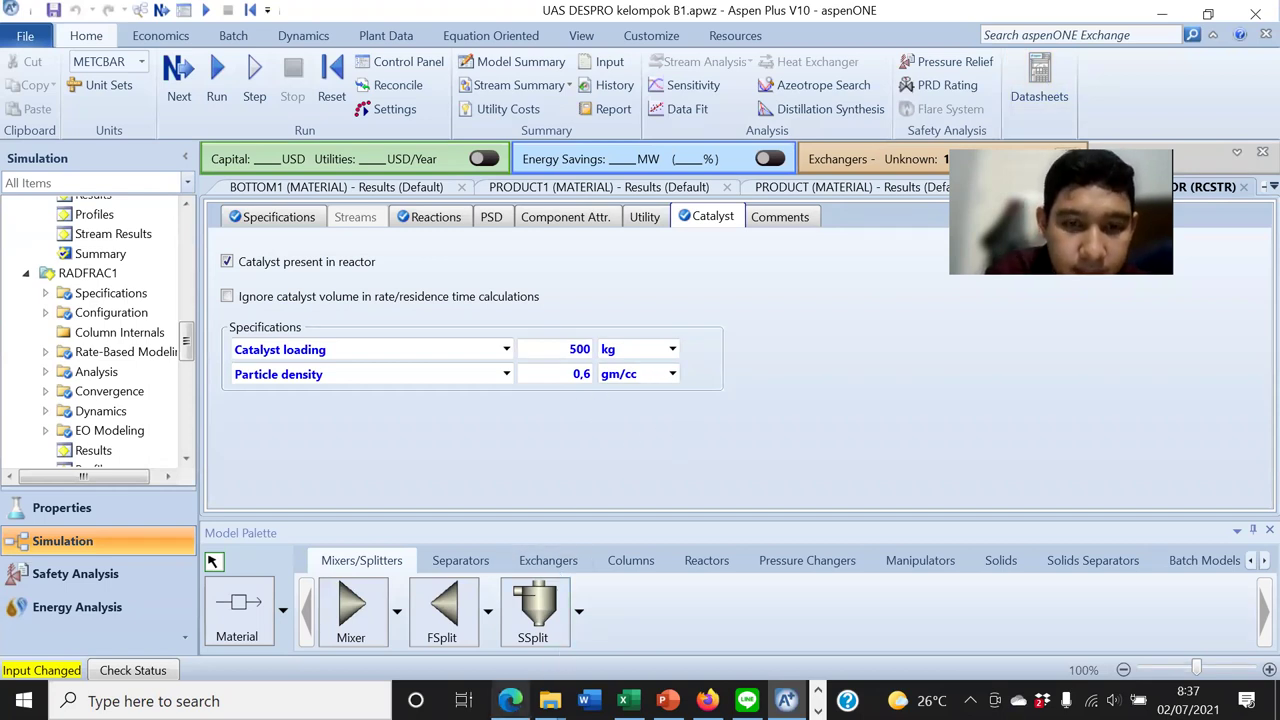
mouse_move(510, 700)
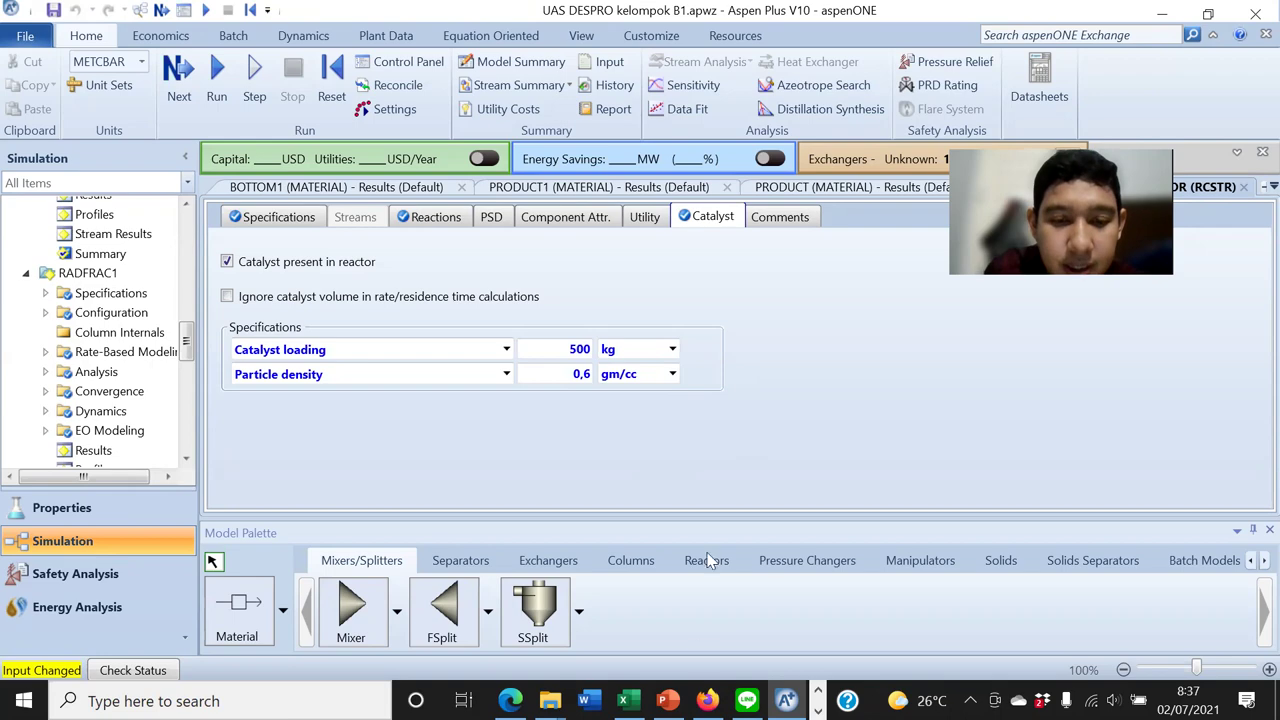
left_click(747, 700)
left_click(747, 700)
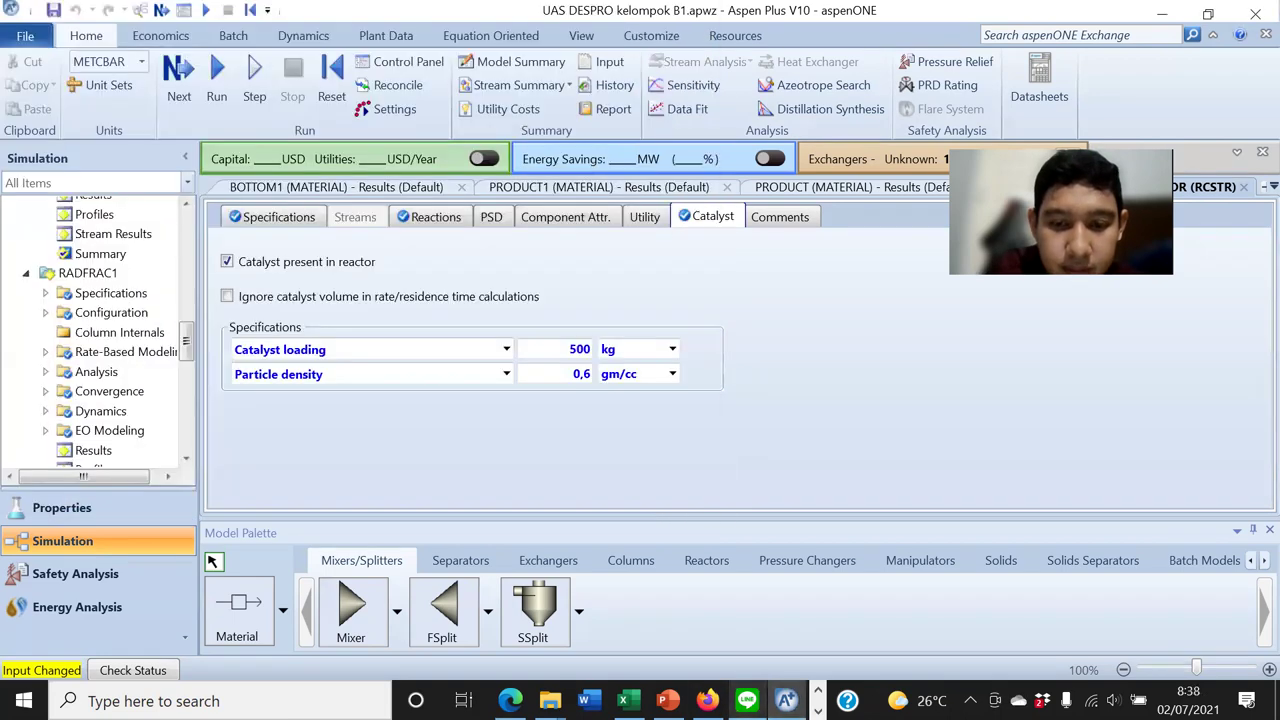
left_click(627, 700)
left_click(627, 700)
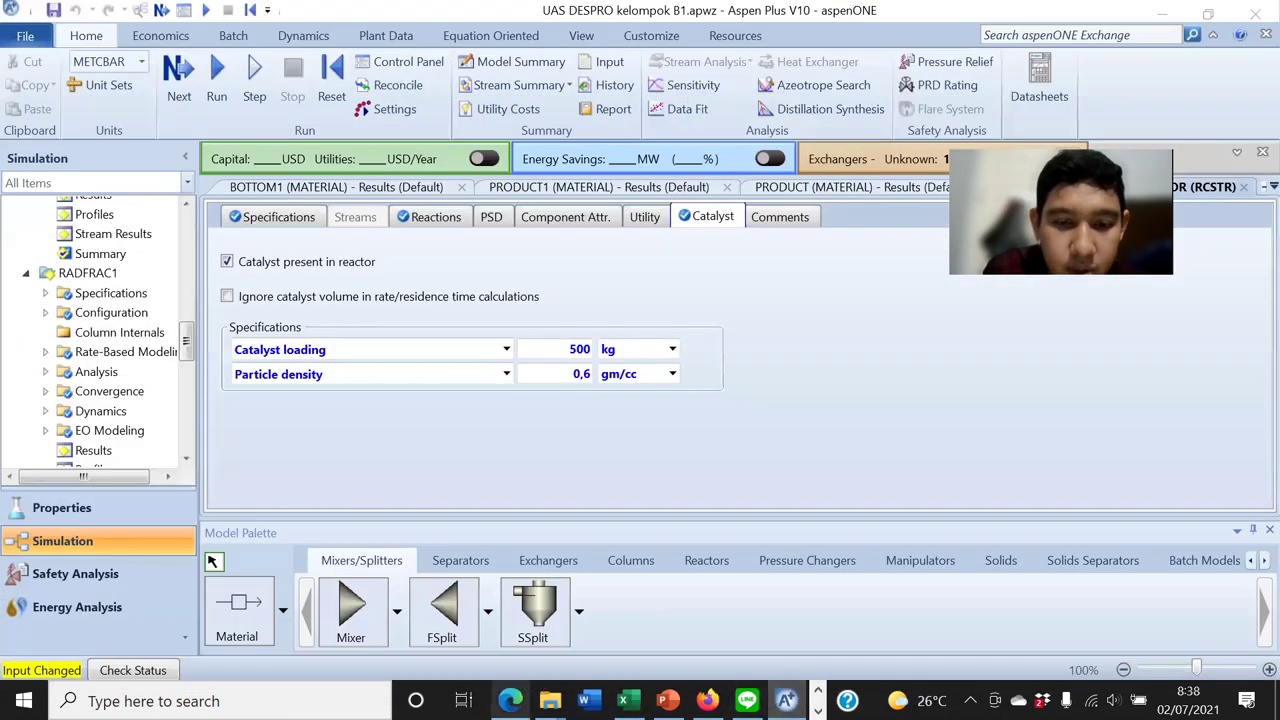
Switch to the article PDF in Edge and read Table 3's reaction rate constants for the Indion-180 catalyst on page 13
left_click(510, 700)
scroll(751, 523, "down", 15)
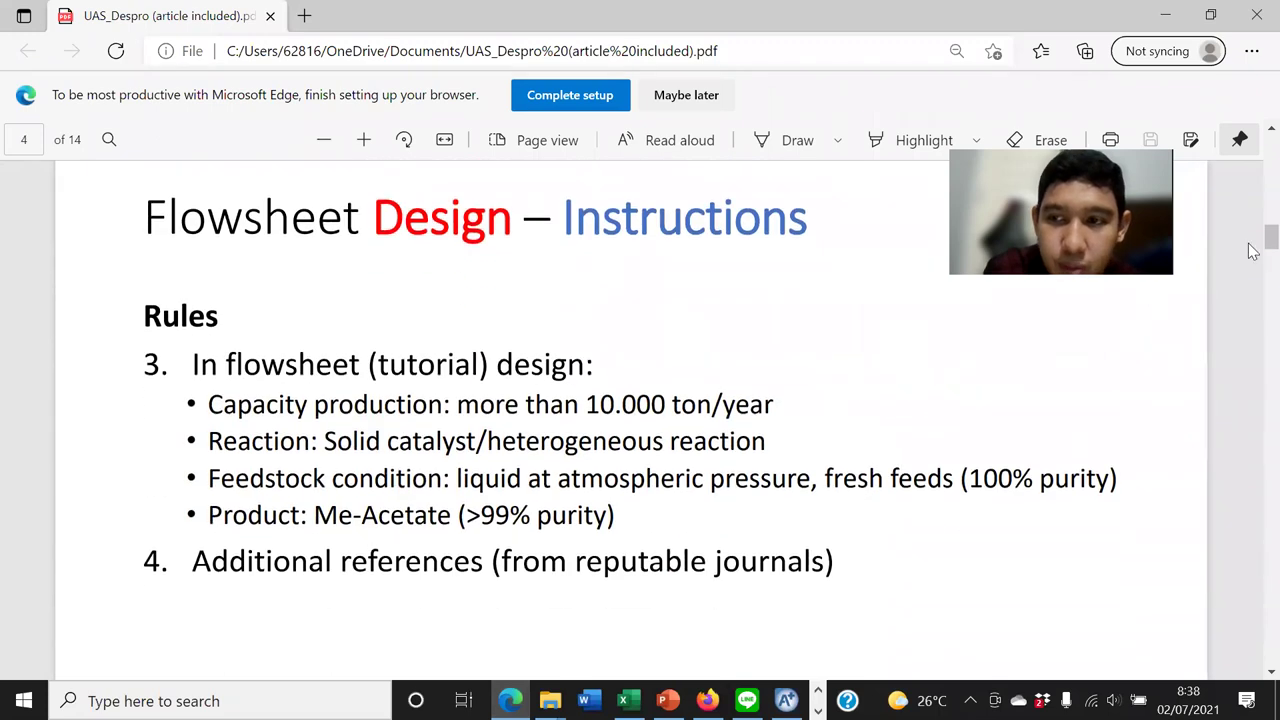
left_click_drag(1270, 240, 1188, 589)
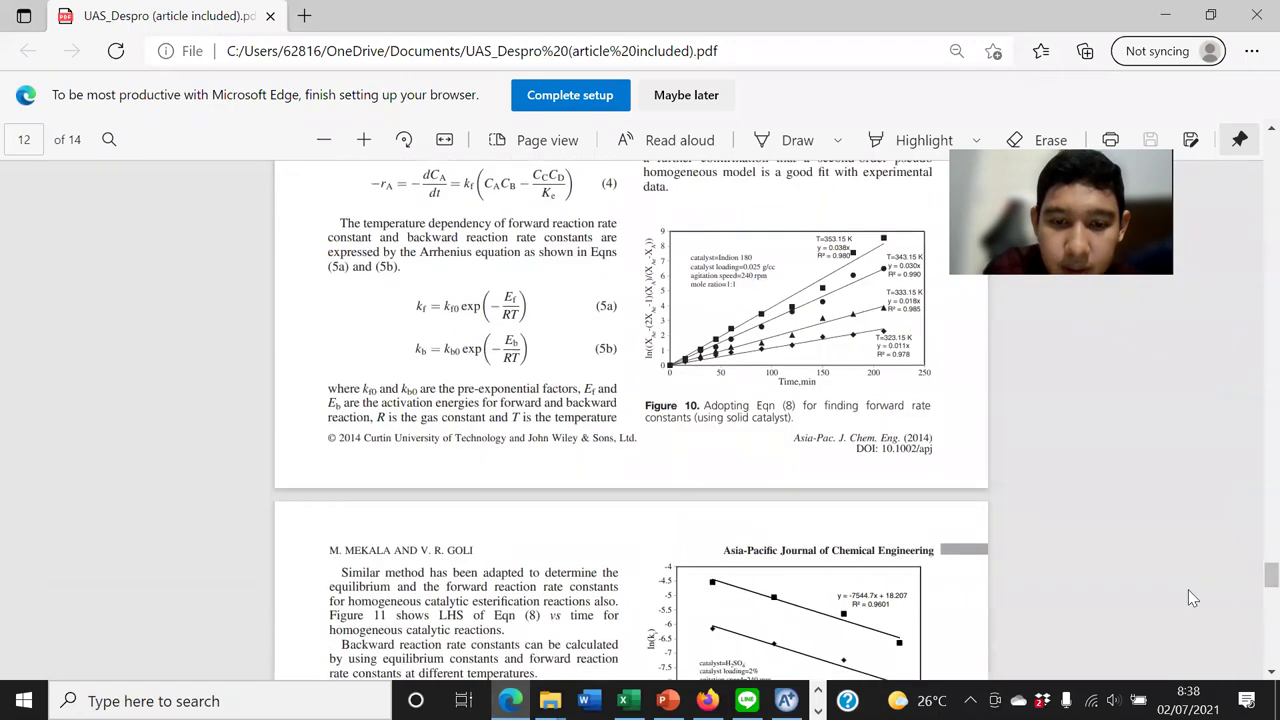
scroll(880, 652, "down", 5)
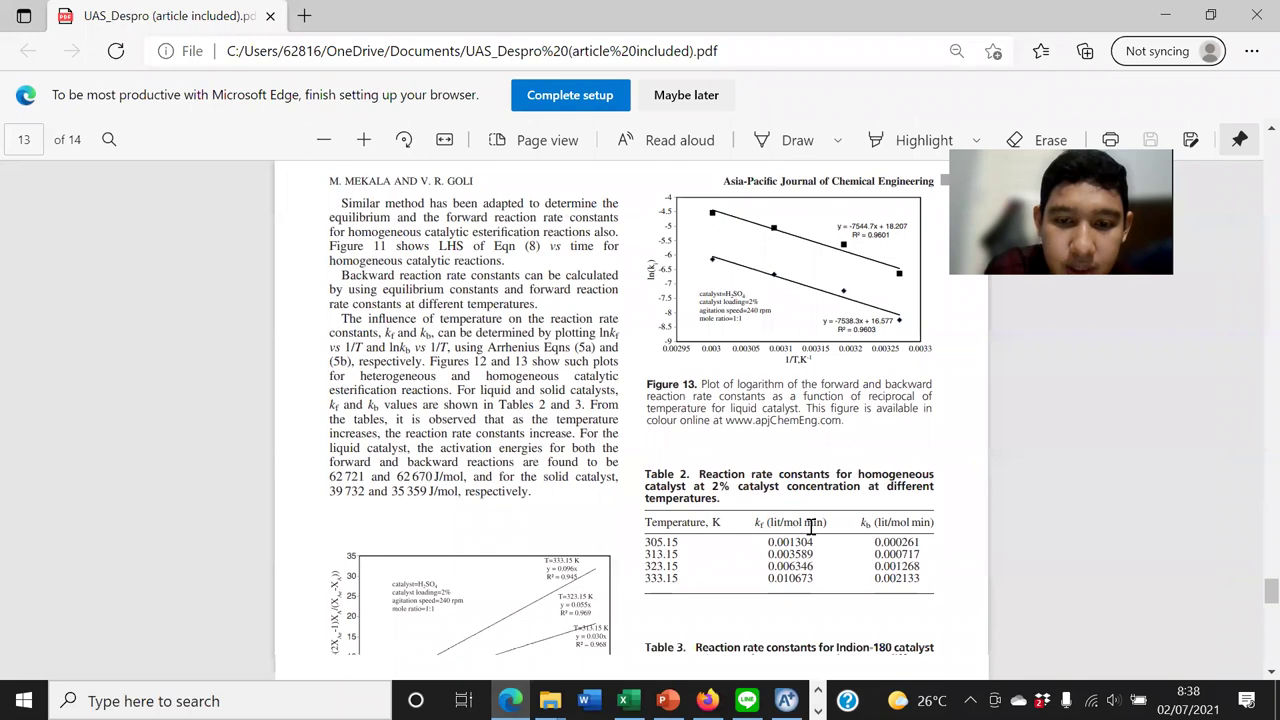
scroll(648, 530, "down", 3)
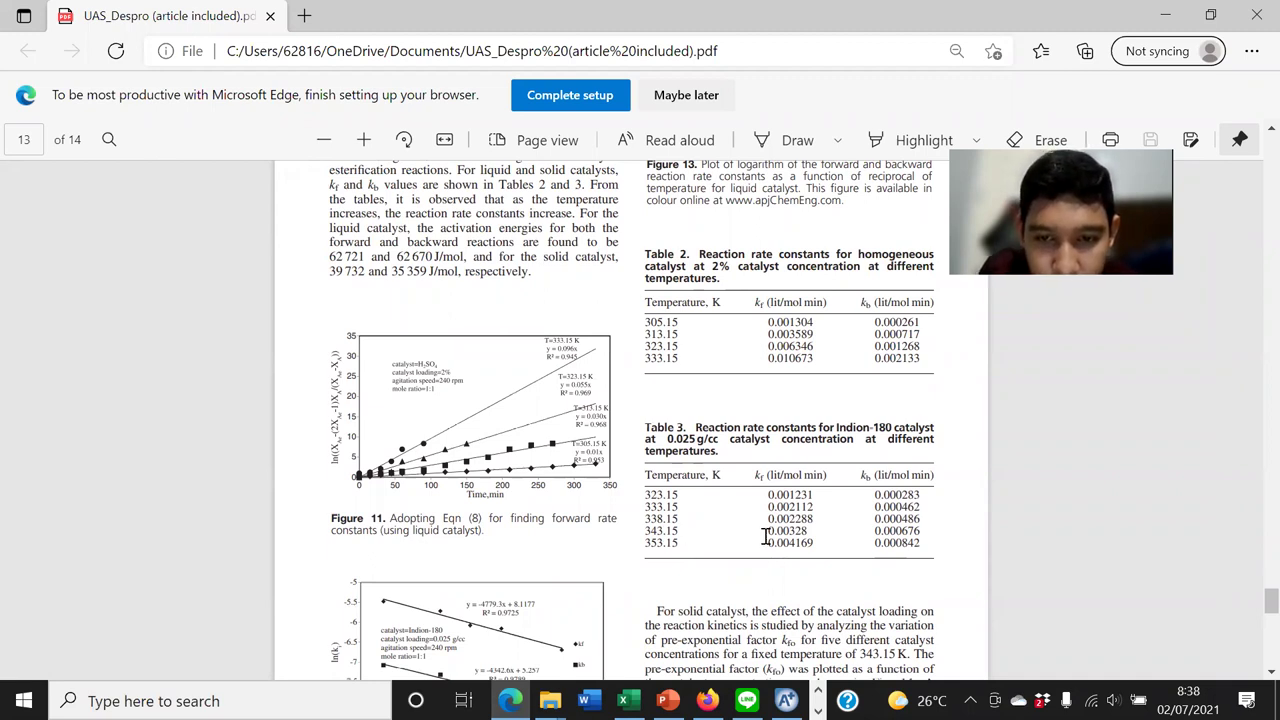
left_click_drag(769, 538, 786, 542)
left_click(790, 540)
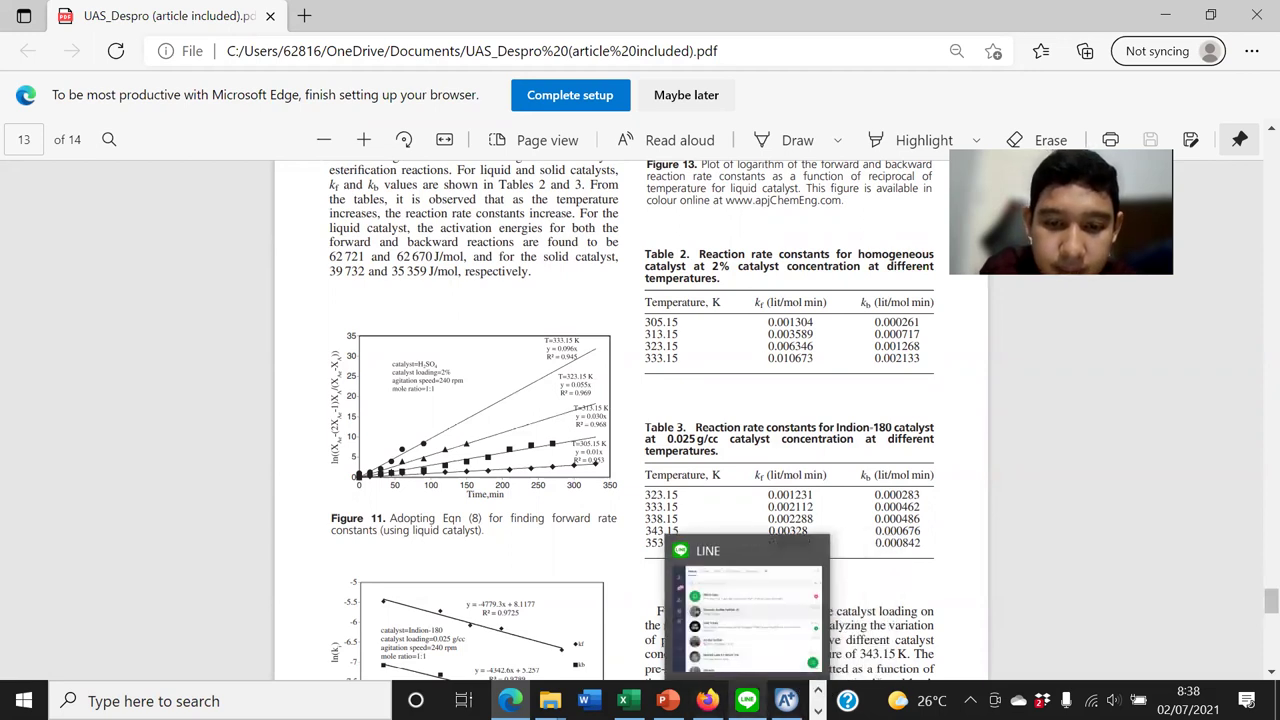
Return to Aspen Plus and check the reactor's pressure, temperature and holdup specifications
mouse_move(747, 700)
mouse_move(786, 700)
left_click(738, 598)
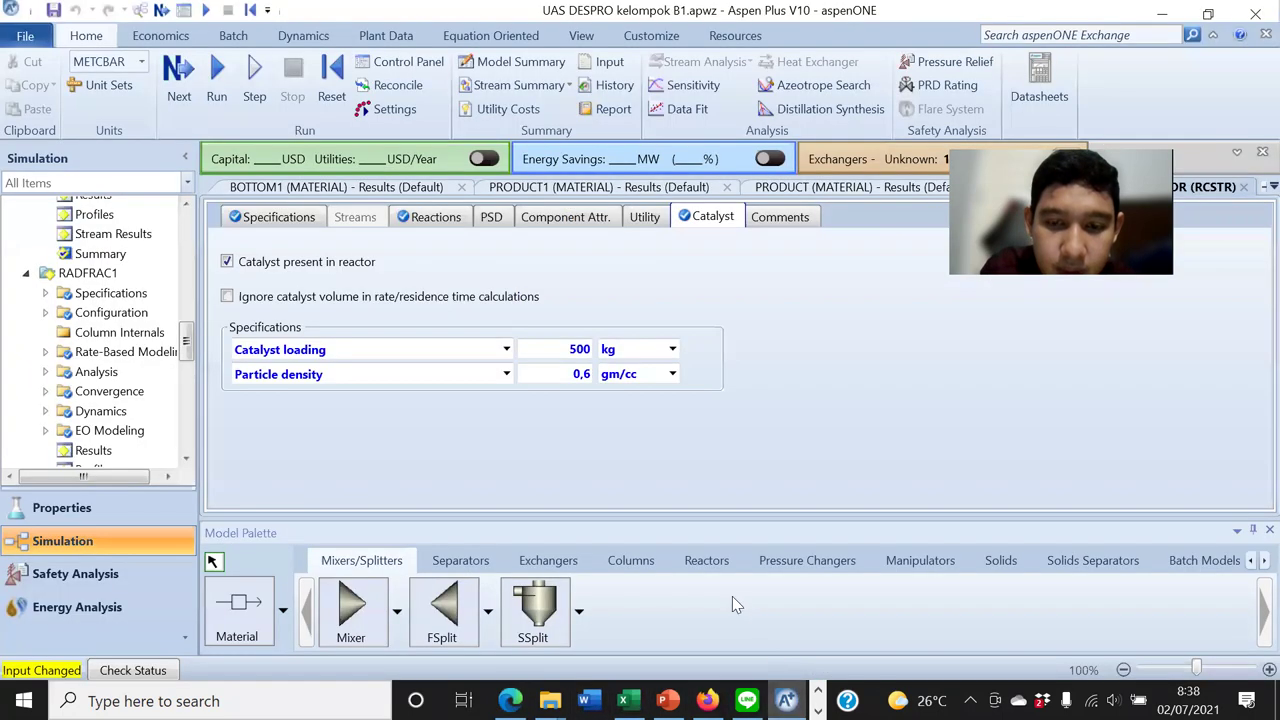
left_click(275, 218)
scroll(144, 288, "up", 10)
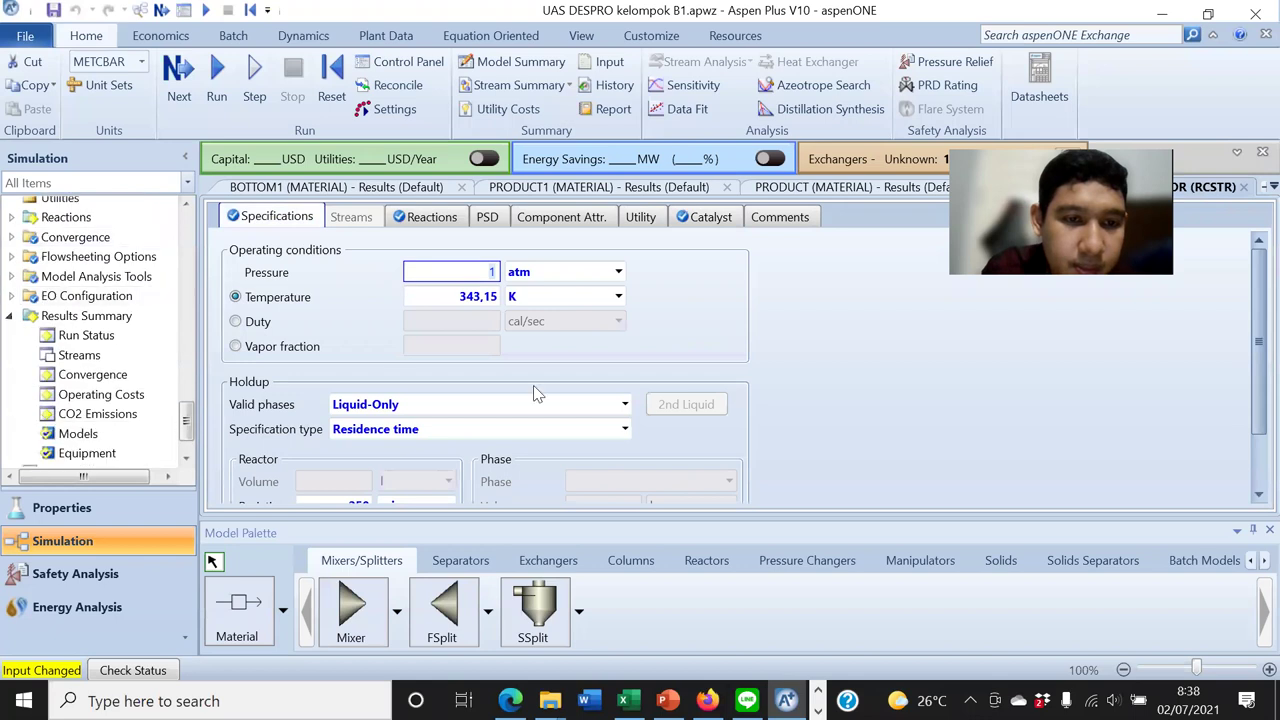
scroll(172, 350, "up", 3)
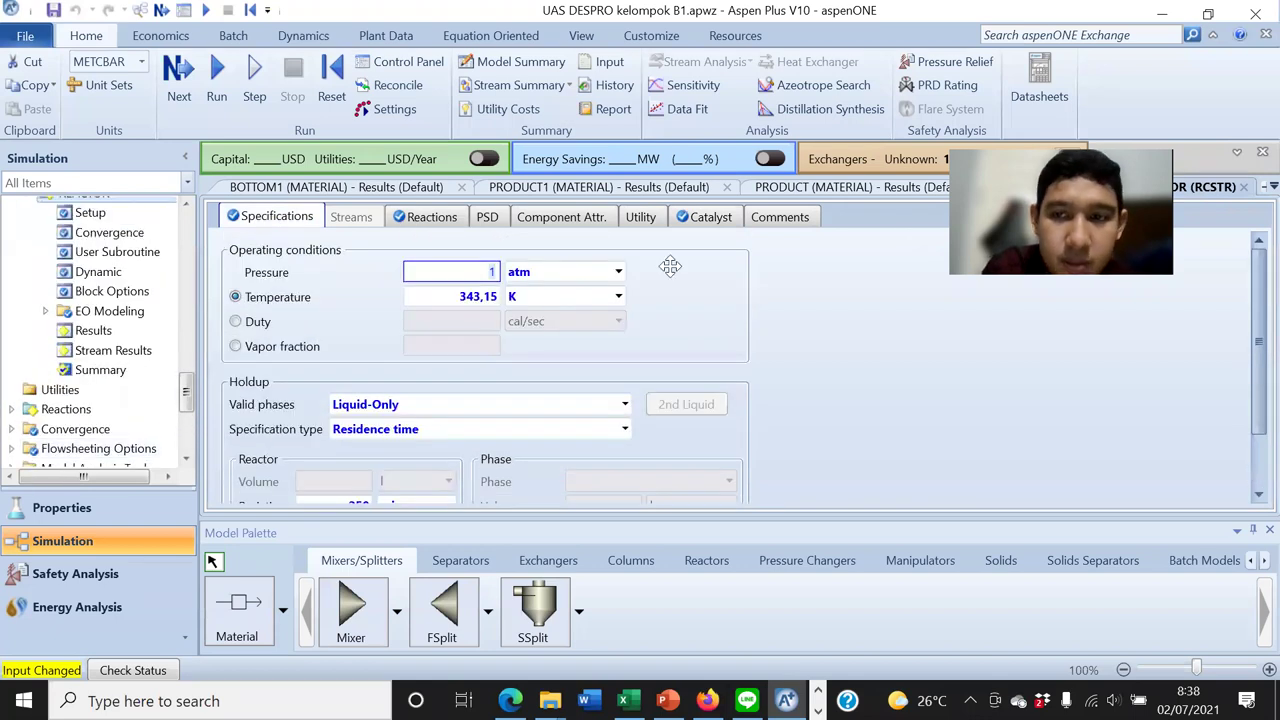
Open the main flowsheet and look over the reactor and the two RADFRAC columns
left_click(1116, 187)
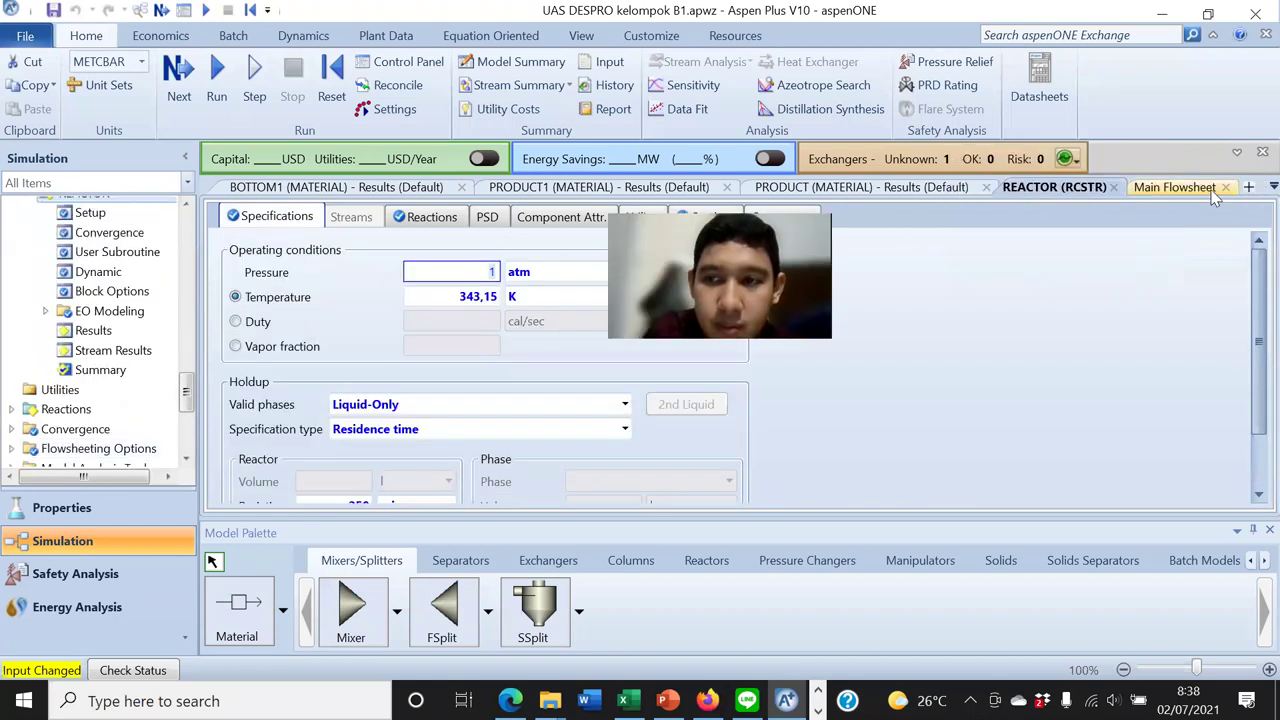
left_click(1175, 187)
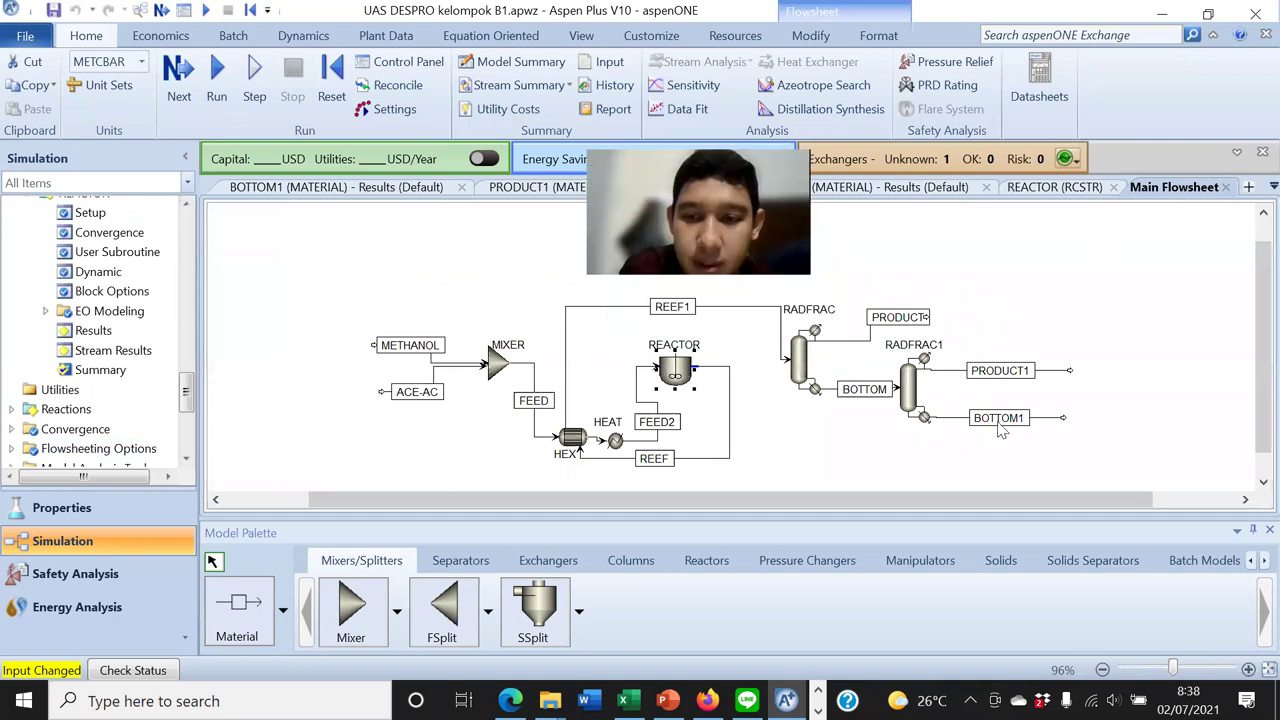
scroll(1010, 425, "down", 2)
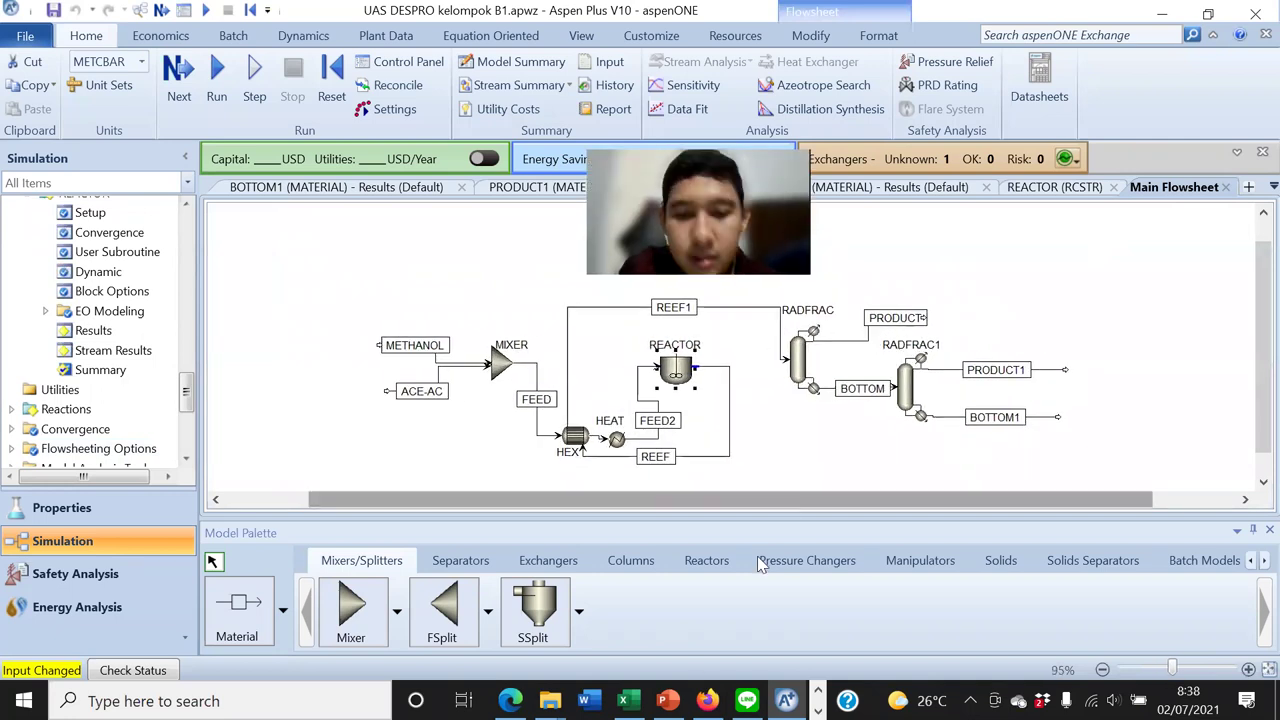
Switch to the kelompok b1 workbook in Excel and survey the reactor, RD and RD 2 mass balance tables on Sheet2
left_click(623, 701)
scroll(771, 531, "down", 3)
scroll(771, 531, "up", 3)
scroll(578, 470, "down", 4)
scroll(578, 470, "up", 4)
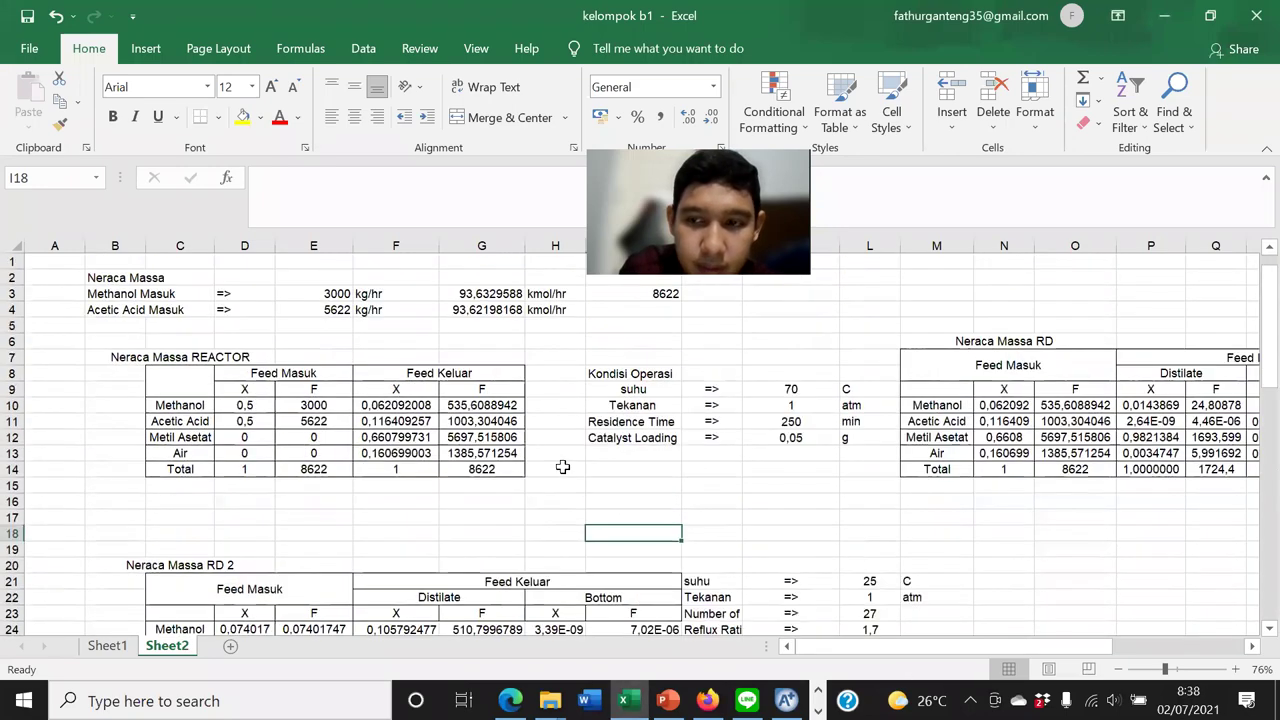
left_click_drag(832, 646, 902, 646)
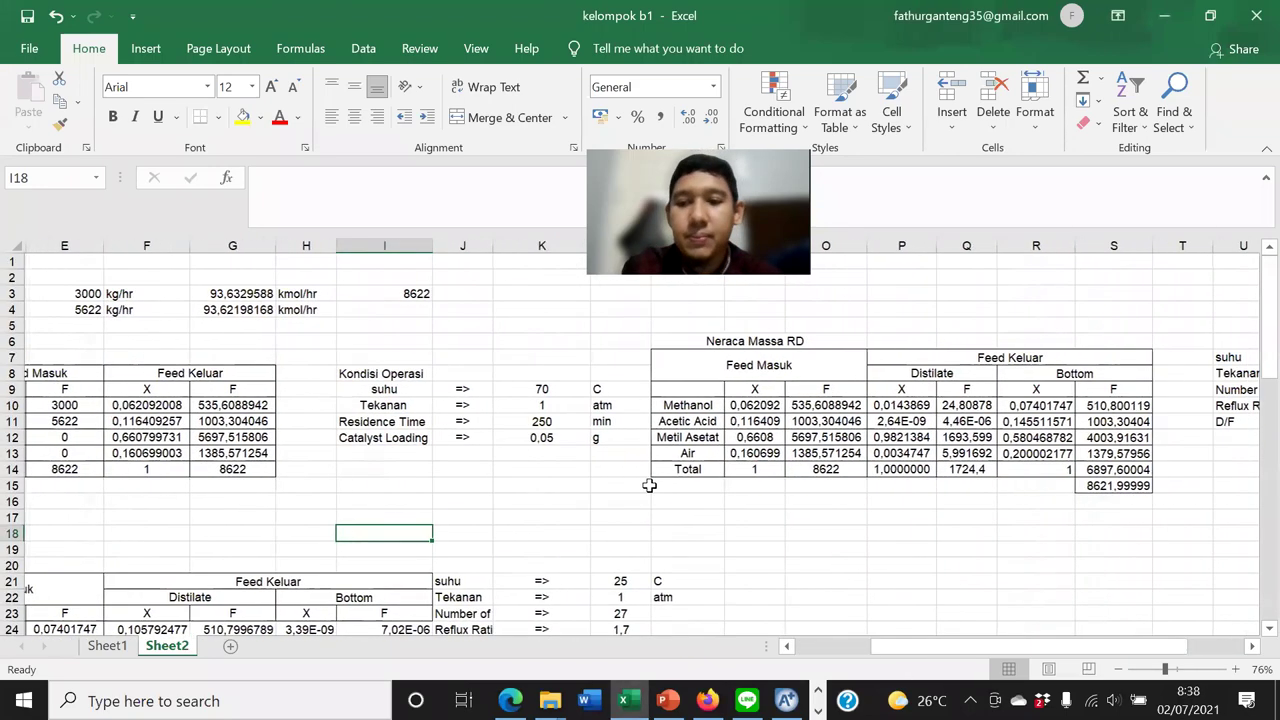
scroll(710, 539, "down", 7)
scroll(710, 539, "up", 4)
scroll(714, 611, "left", 3)
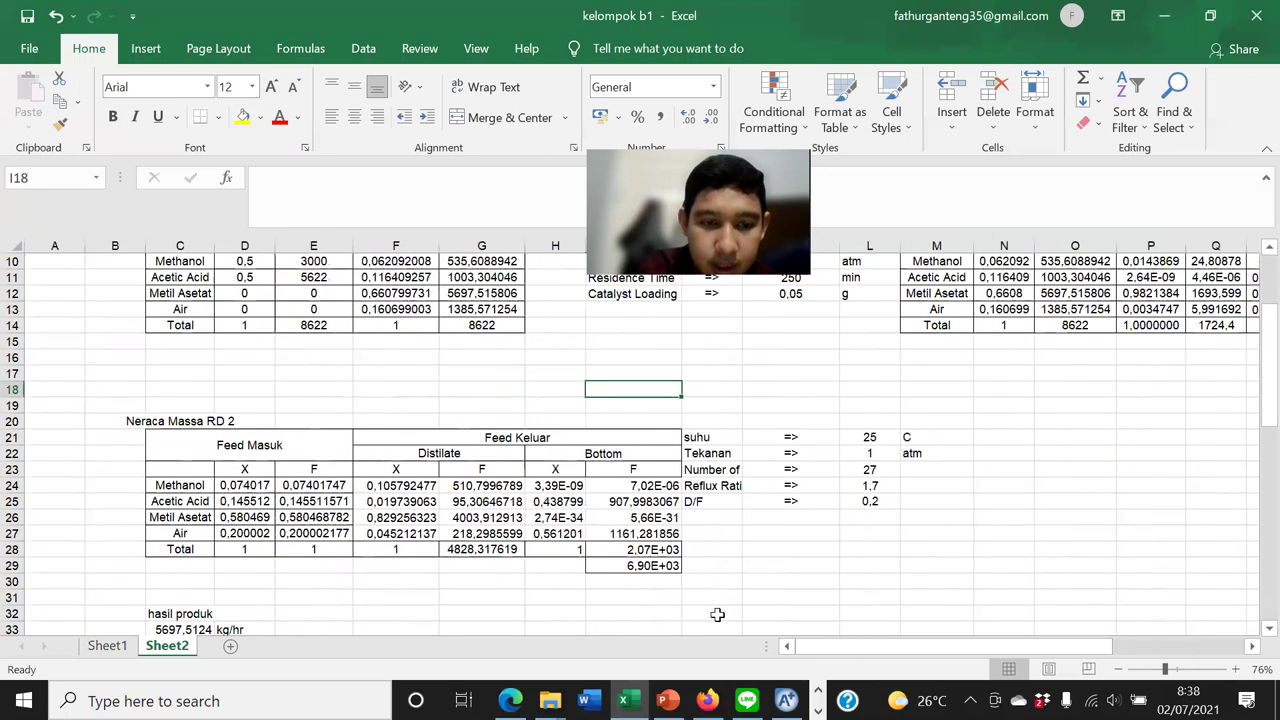
scroll(654, 553, "down", 4)
scroll(646, 551, "up", 7)
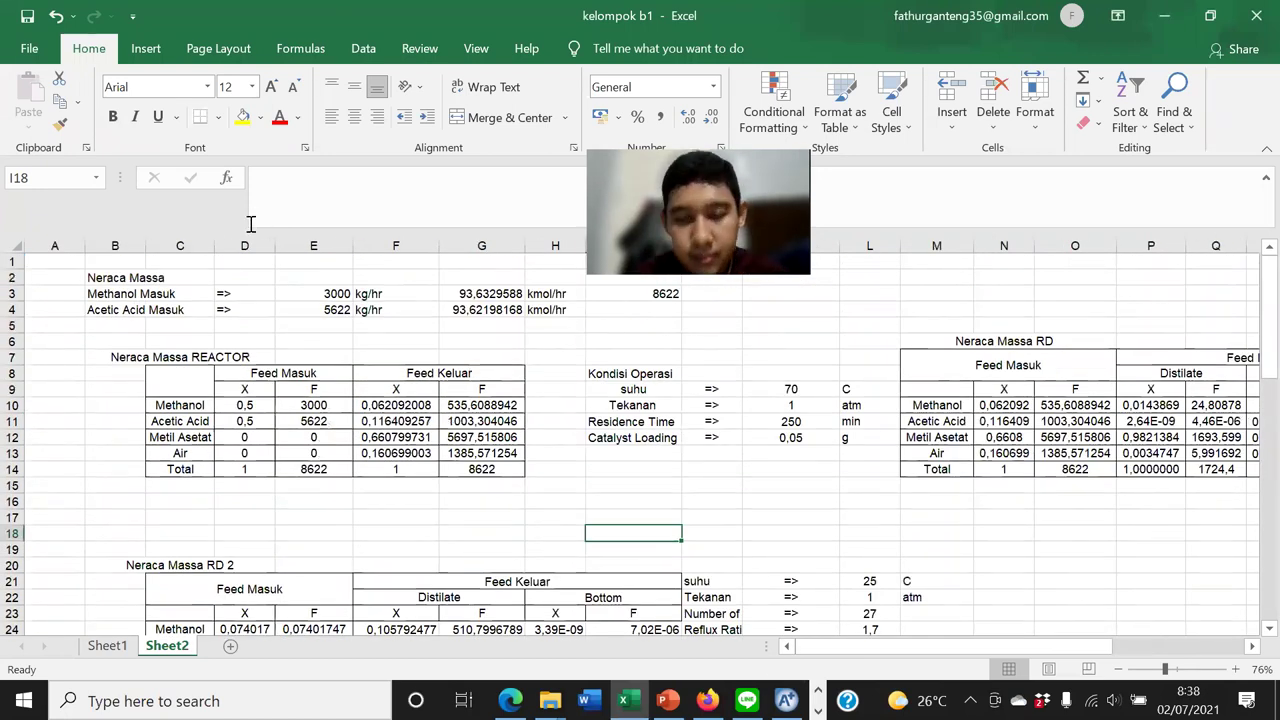
Compare the reactor mass balance with the RD 2 table and find the hasil produk figures below it
scroll(556, 455, "down", 3)
scroll(556, 455, "up", 3)
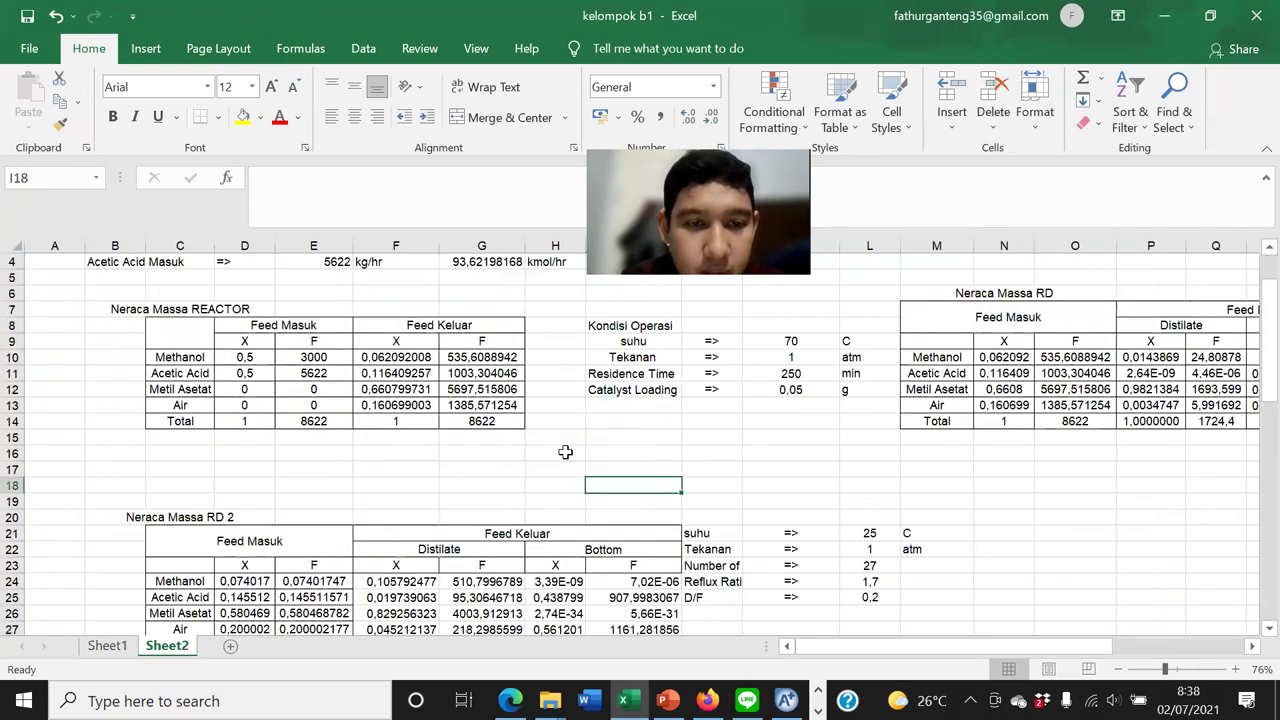
scroll(650, 510, "down", 2)
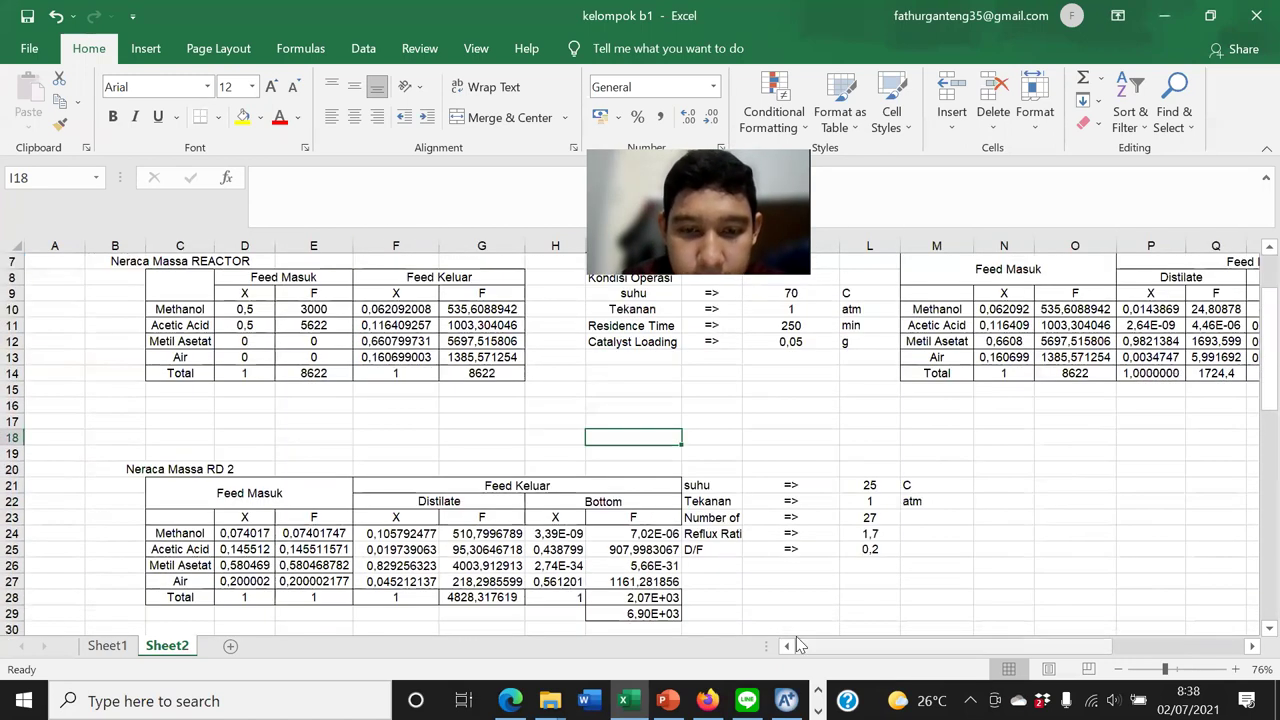
scroll(690, 555, "down", 2)
scroll(678, 545, "up", 3)
scroll(678, 545, "up", 1)
scroll(679, 549, "down", 4)
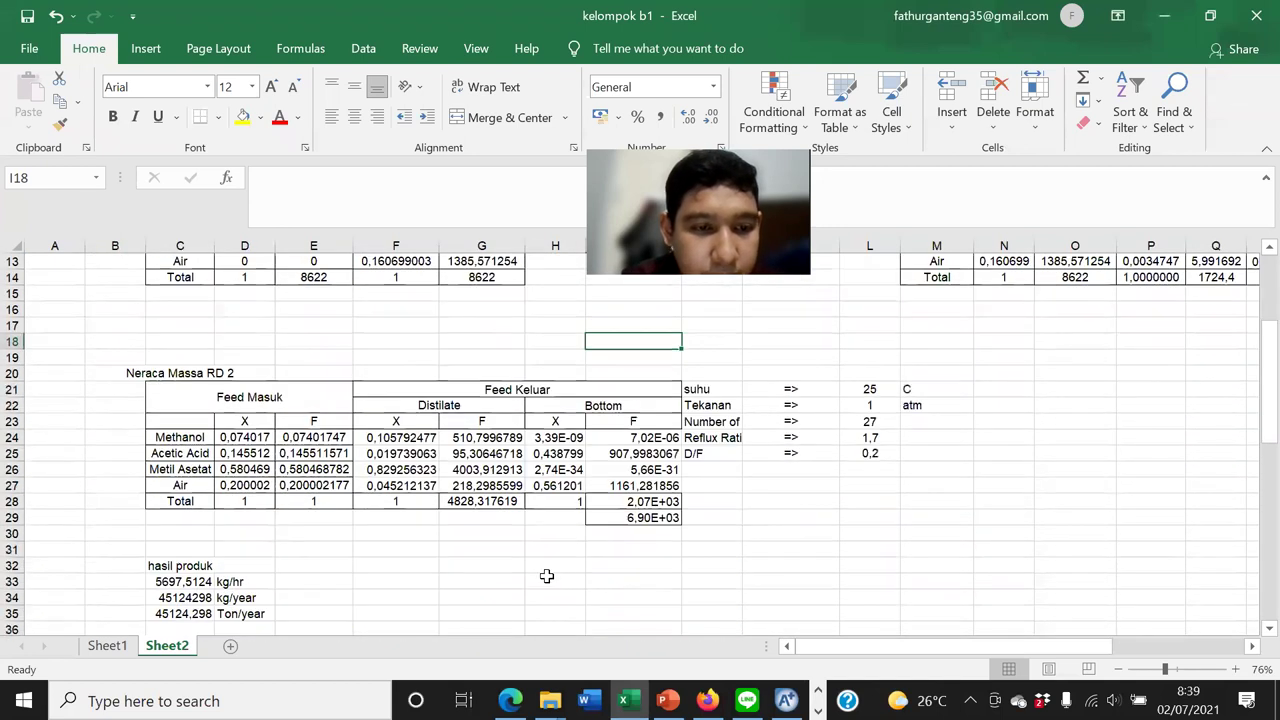
scroll(336, 549, "down", 1)
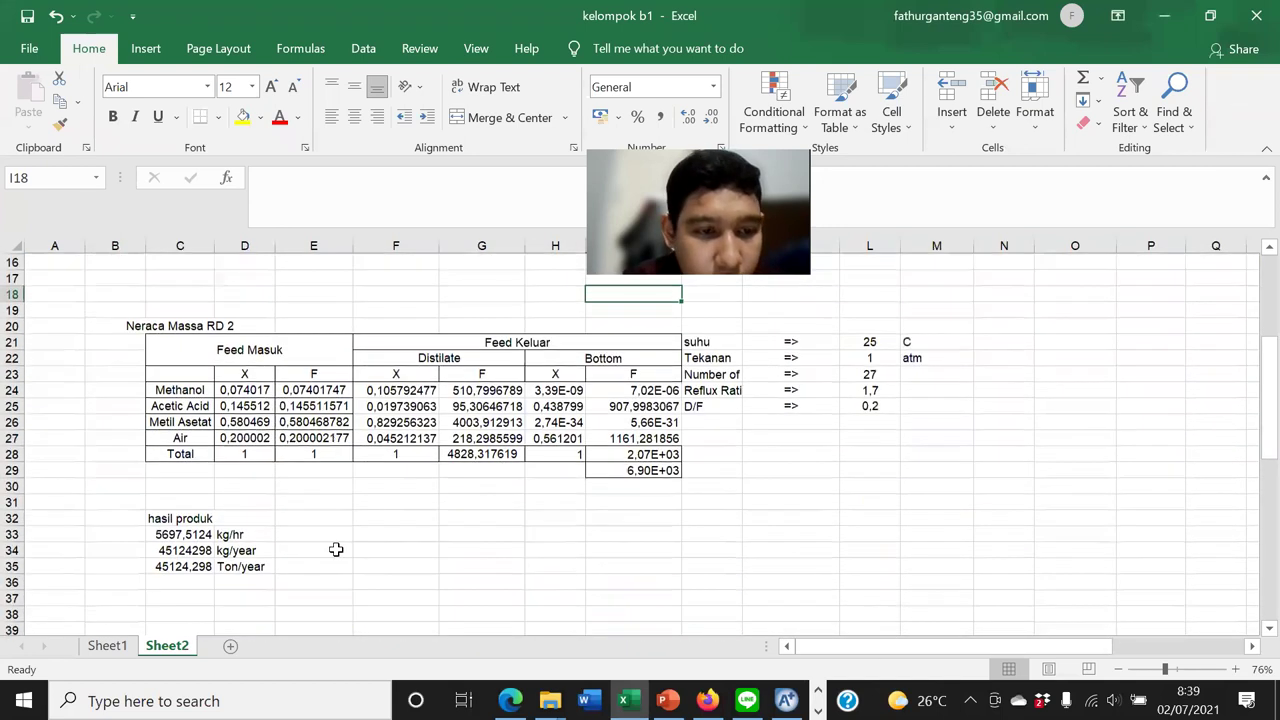
Inspect the formulas behind the hourly and yearly product amounts under hasil produk
left_click(200, 536)
double_click(200, 536)
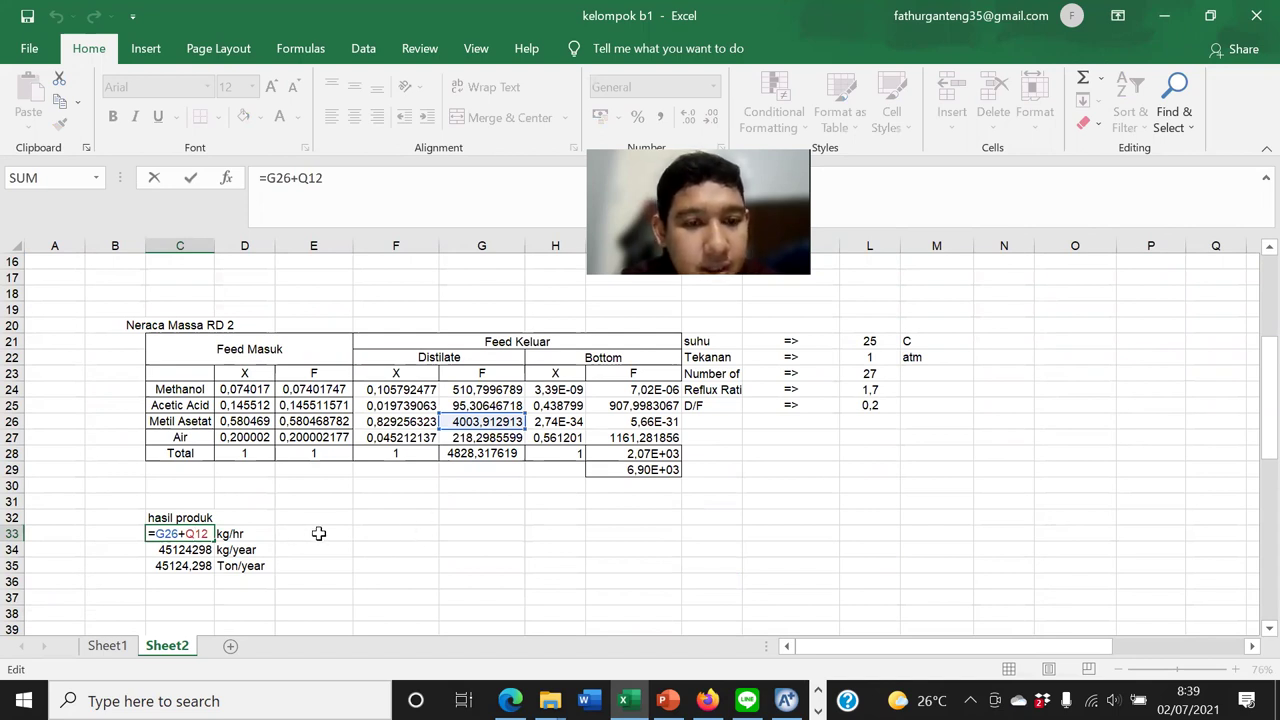
key("Return")
scroll(560, 515, "up", 2)
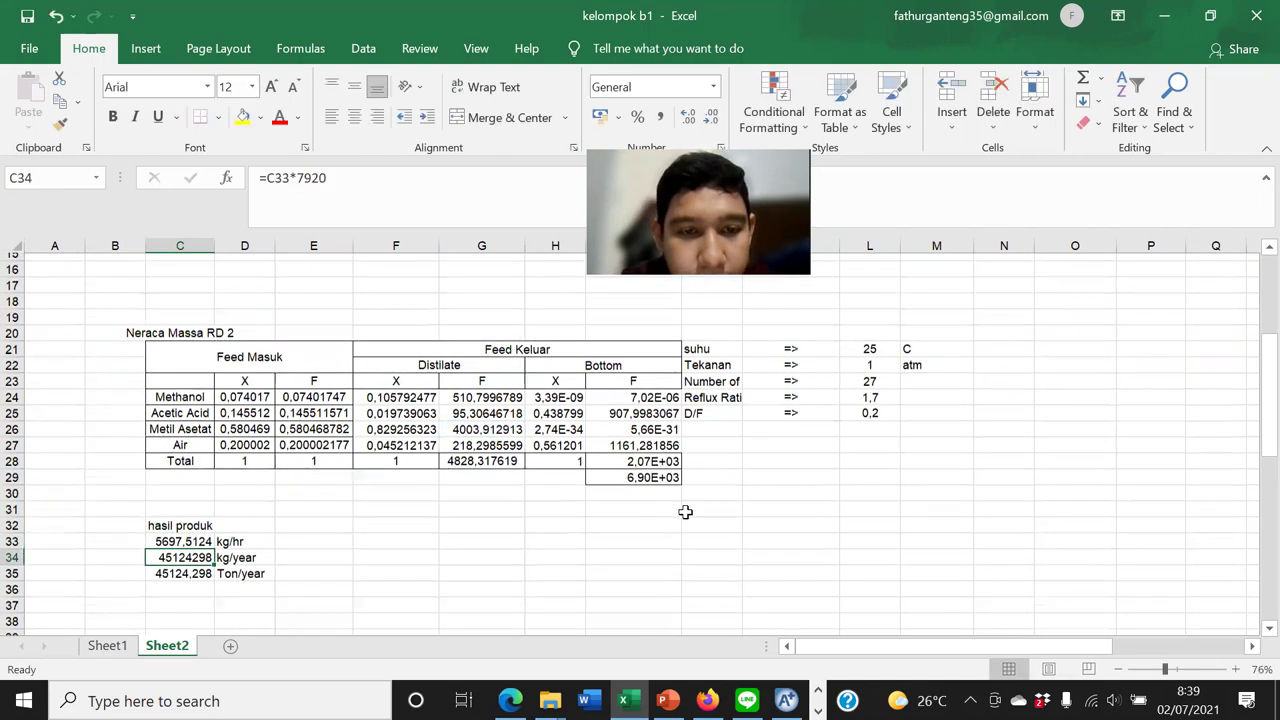
mouse_move(1020, 651)
left_mouse_down()
mouse_move(1049, 637)
mouse_move(1020, 646)
left_mouse_up()
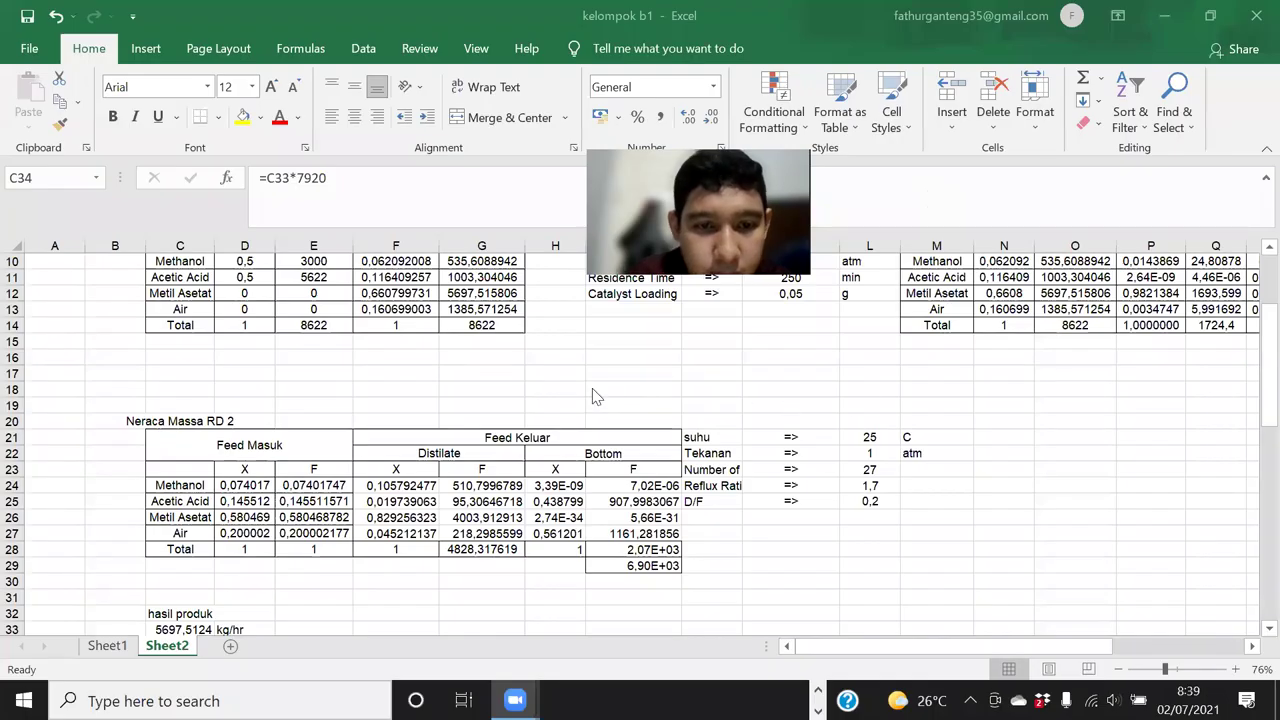
Select the whole Neraca Massa RD table and examine its feed, distillate and bottom flows
scroll(592, 396, "down", 4)
scroll(641, 448, "up", 6)
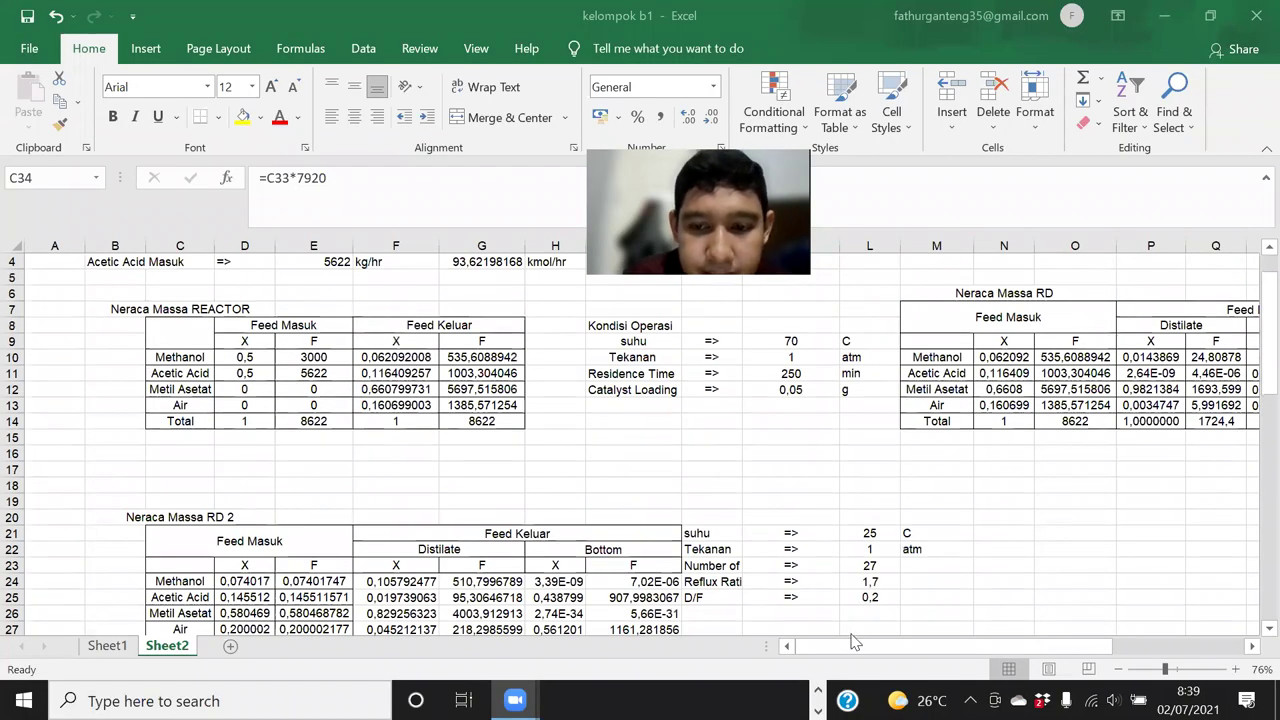
left_click_drag(878, 646, 982, 640)
left_click(660, 487)
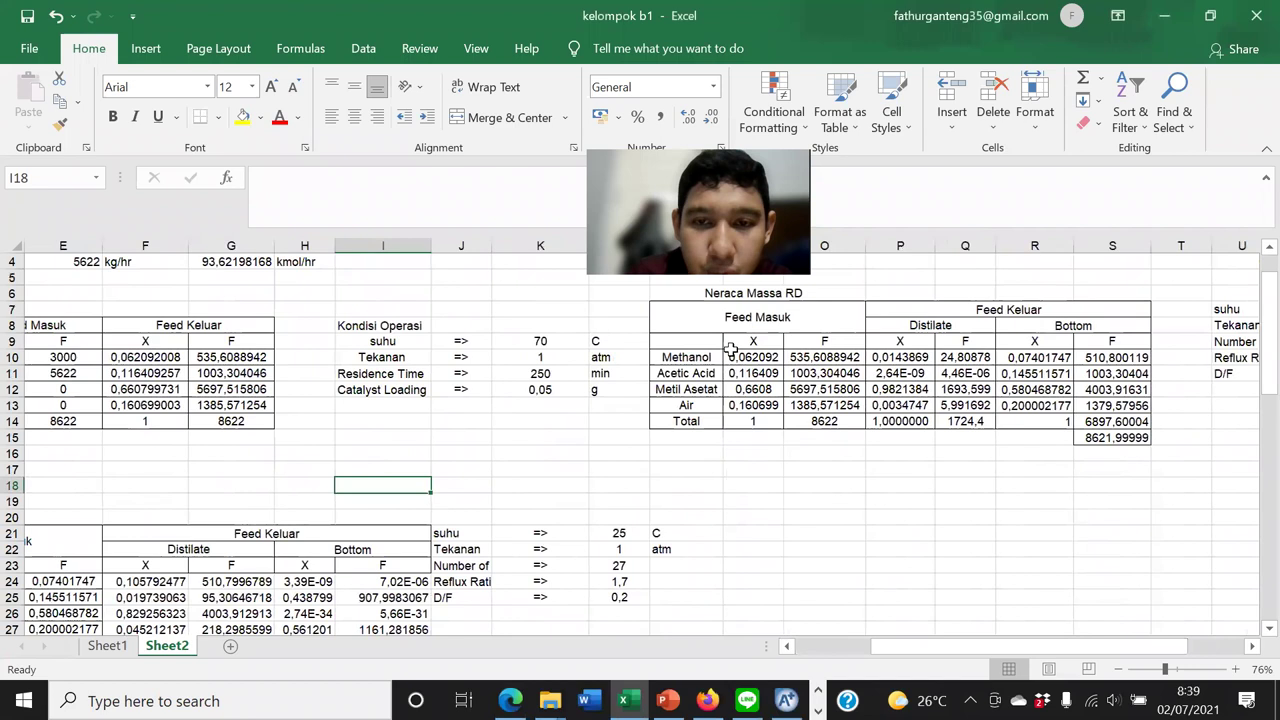
left_click_drag(691, 300, 1010, 450)
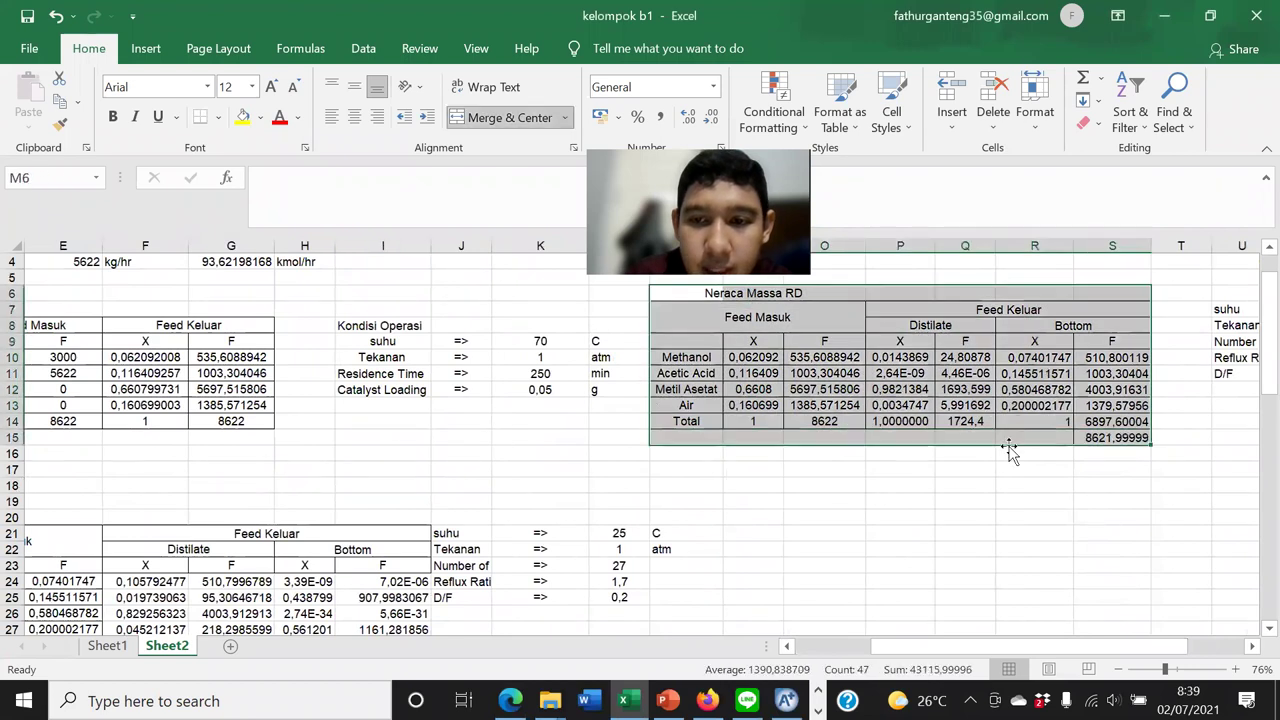
left_click(965, 453)
left_click_drag(880, 646, 810, 646)
left_click_drag(940, 295, 1250, 452)
scroll(298, 518, "left", 3)
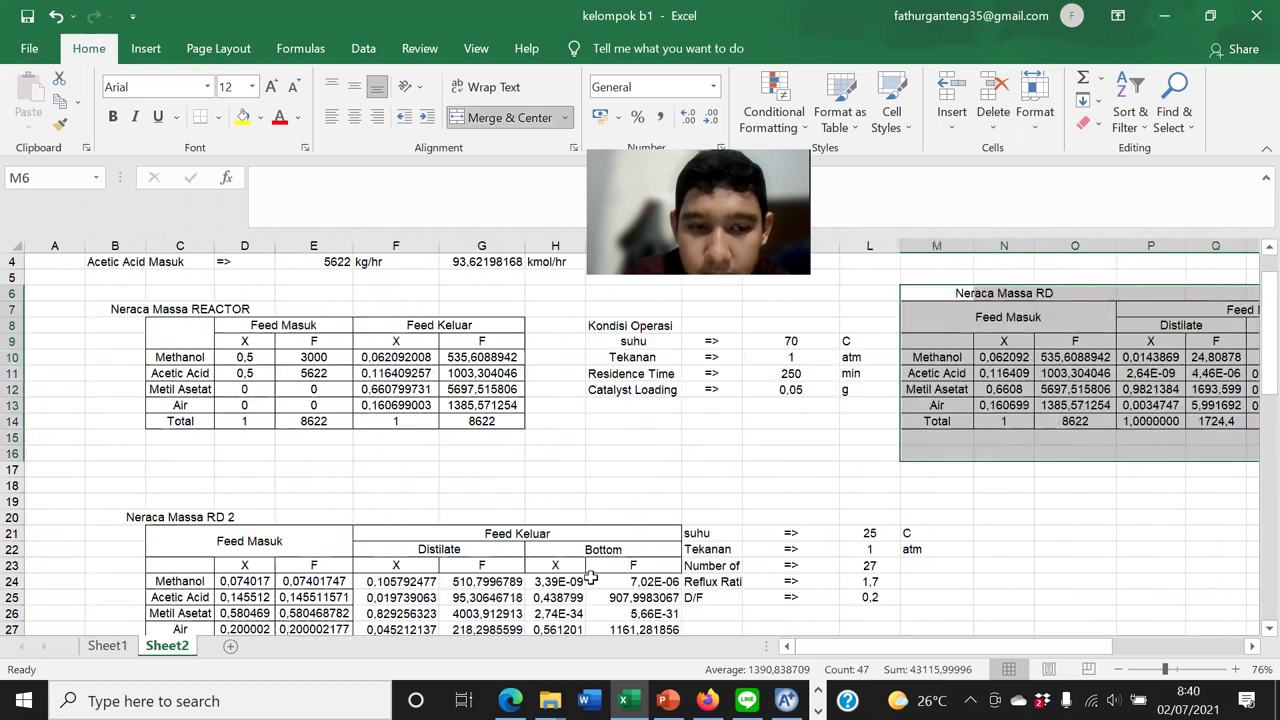
Select the Neraca Massa RD 2 table and review it against the product figures, then clear the selection
left_click_drag(163, 509, 892, 592)
scroll(981, 564, "down", 2)
left_click(975, 580)
scroll(973, 575, "up", 5)
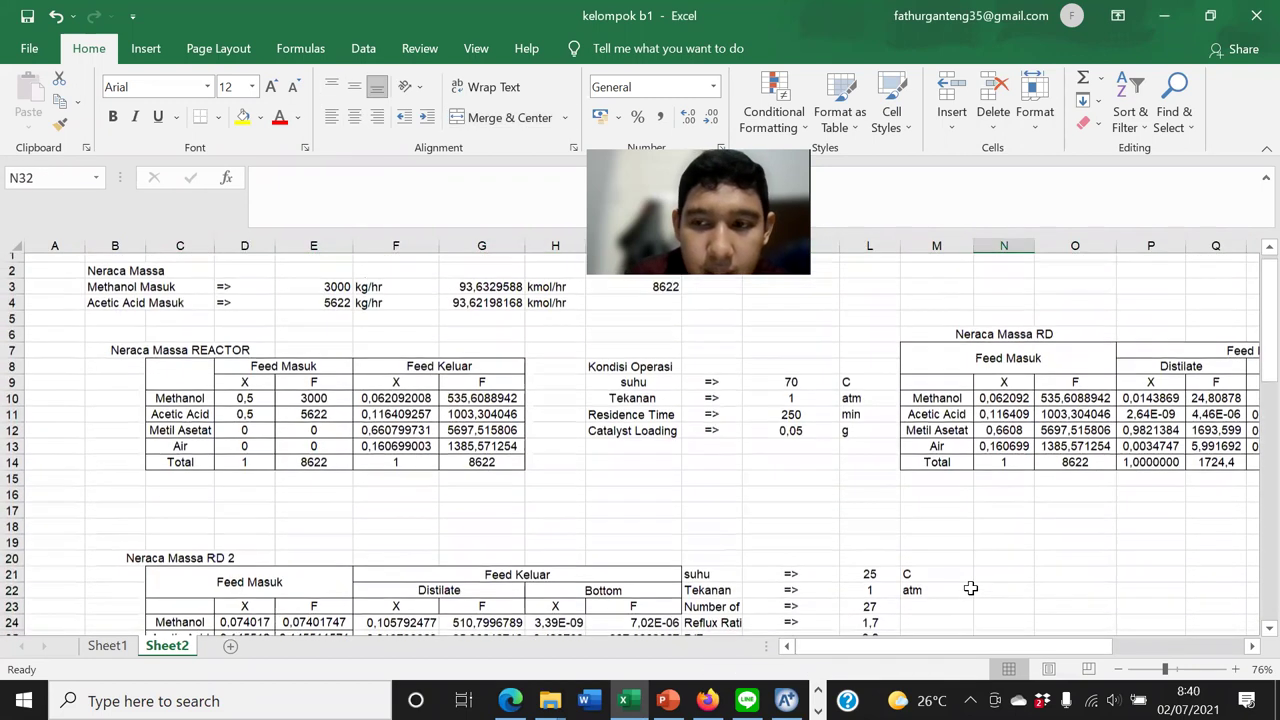
scroll(975, 571, "down", 5)
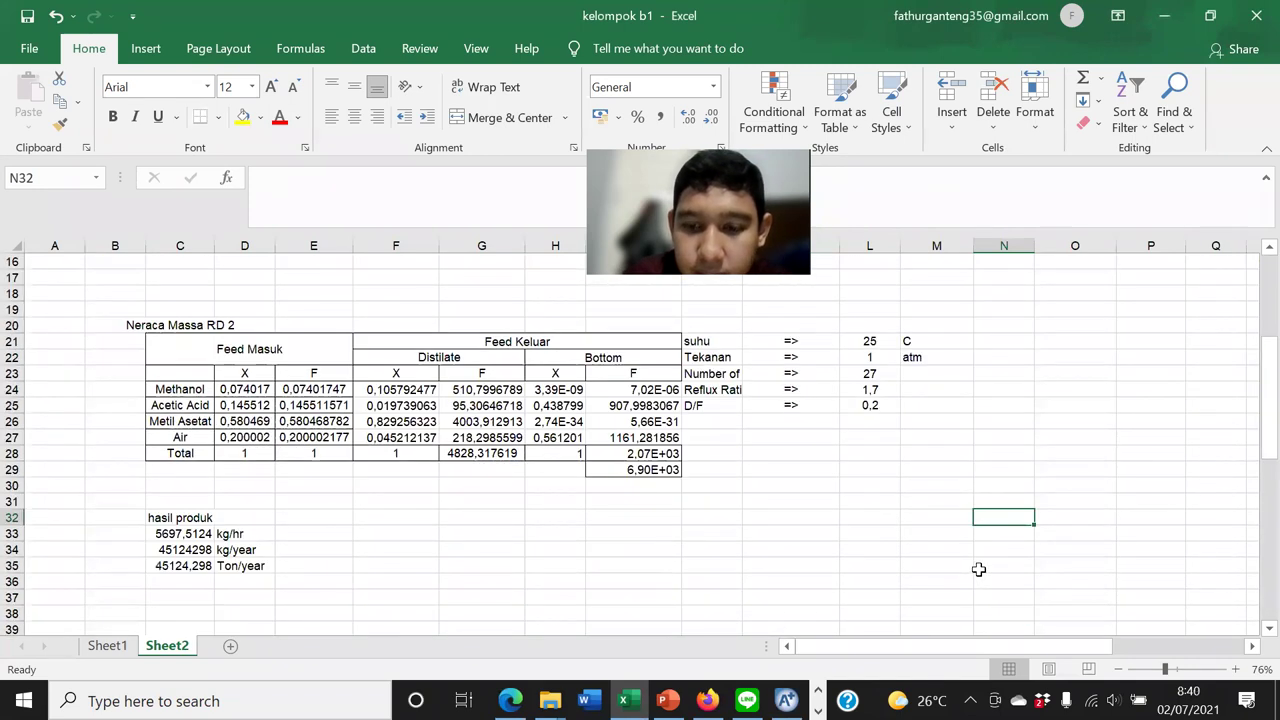
Review the column operating conditions beside the RD 2 mass balance and highlight the table from its title to the Total row
scroll(979, 569, "up", 4)
scroll(981, 545, "down", 4)
scroll(988, 534, "up", 4)
scroll(986, 534, "up", 1)
scroll(986, 534, "down", 5)
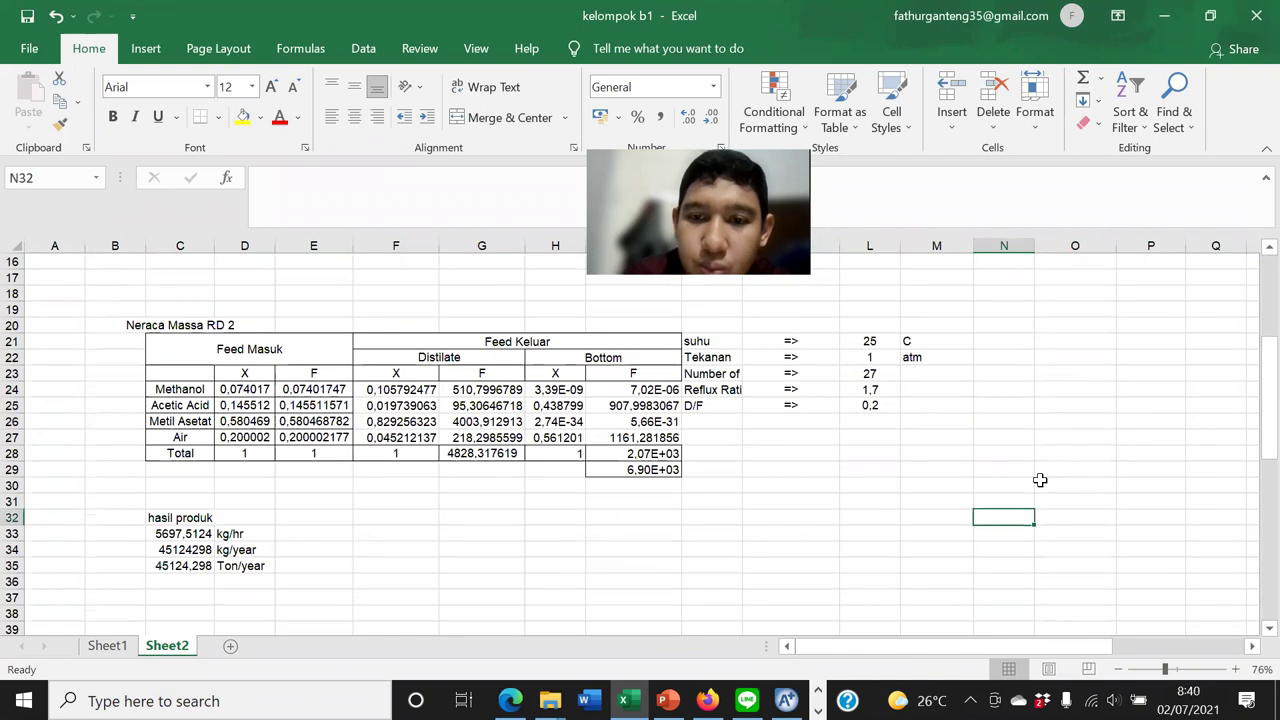
scroll(1040, 480, "up", 3)
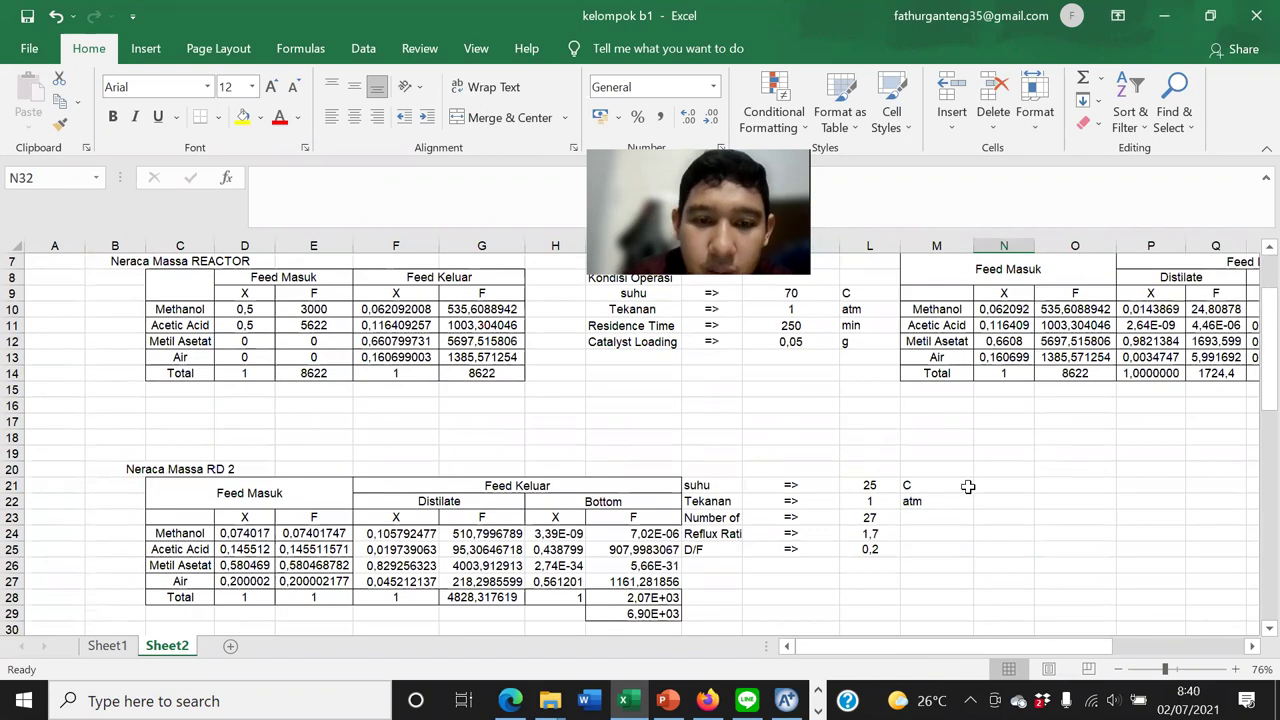
scroll(933, 468, "down", 1)
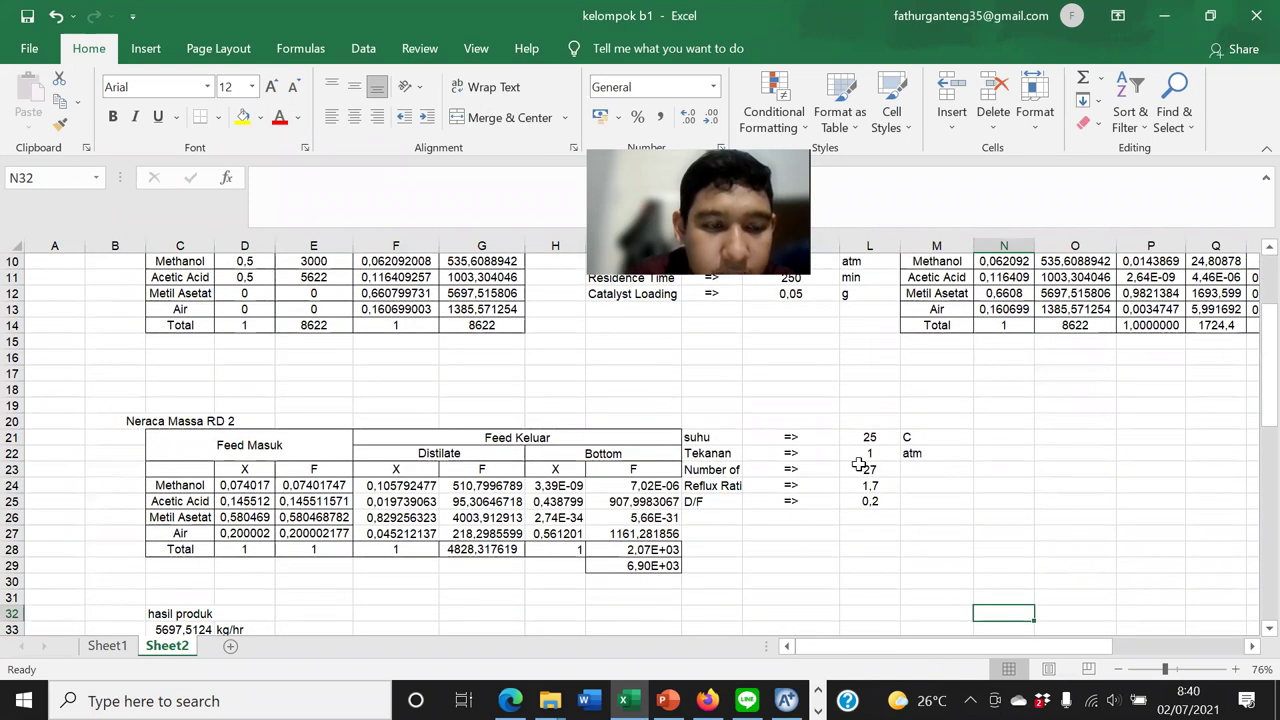
left_click_drag(175, 421, 735, 552)
scroll(876, 514, "down", 2)
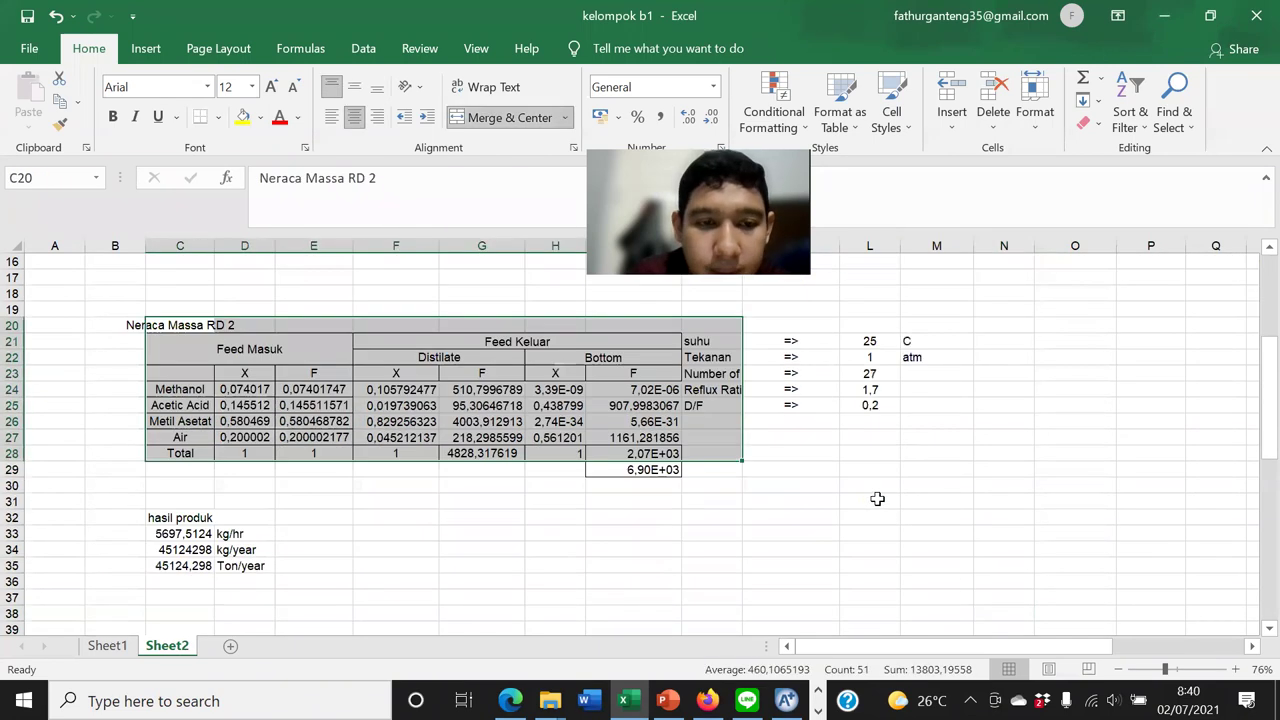
Clear the table selection and inspect the Metil Asetat distillate fraction and flow in the first column's mass balance
left_click(877, 497)
scroll(464, 539, "up", 1)
left_click(468, 543)
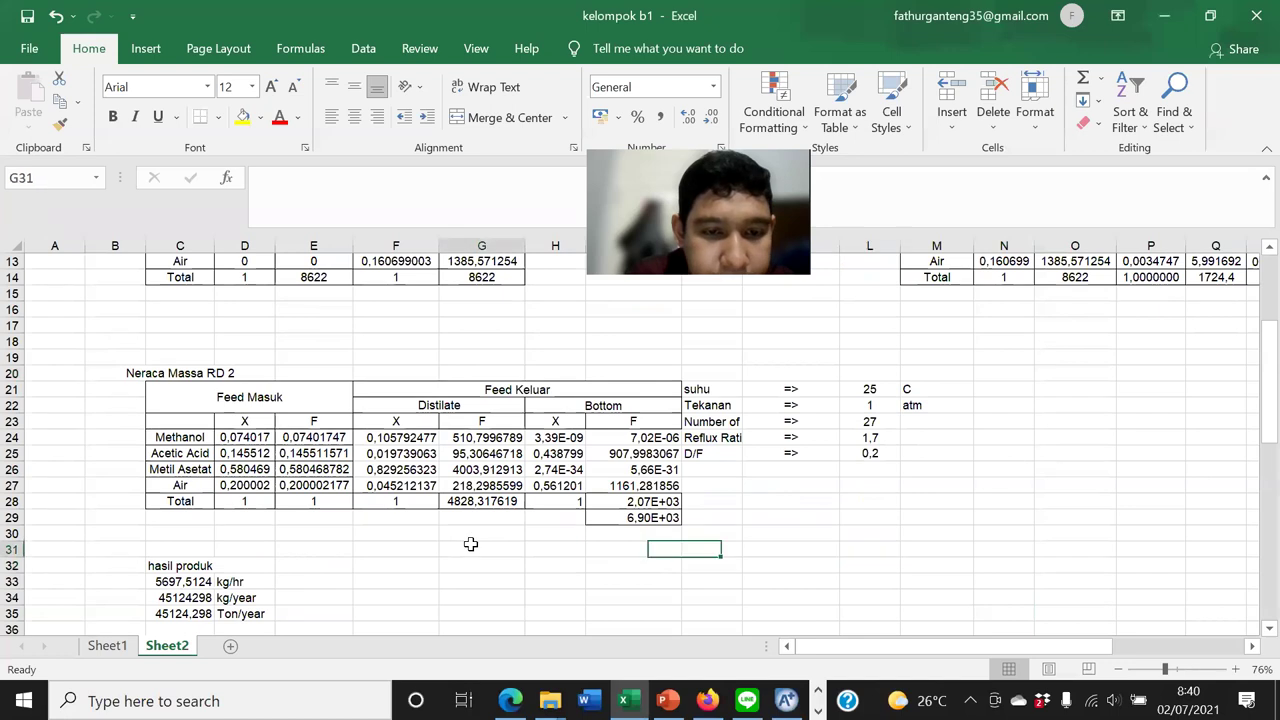
scroll(806, 512, "up", 2)
left_click_drag(840, 646, 885, 646)
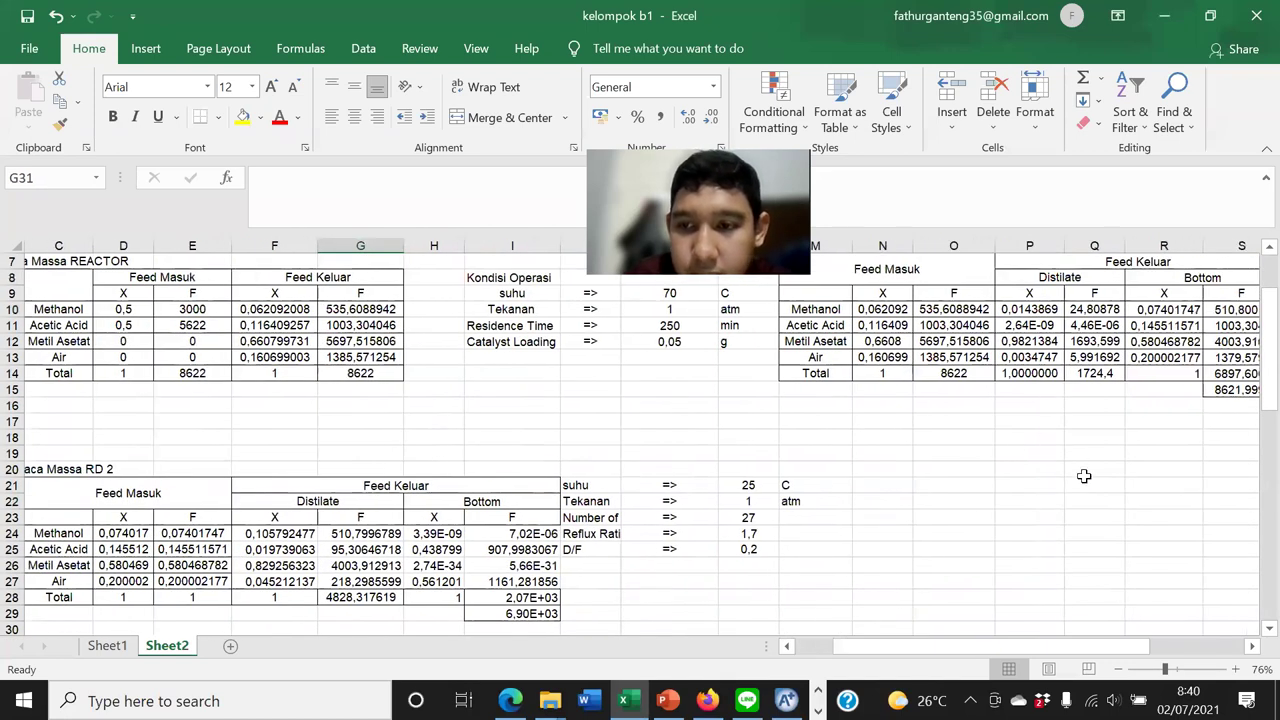
left_click_drag(1068, 646, 1077, 380)
left_click(930, 342)
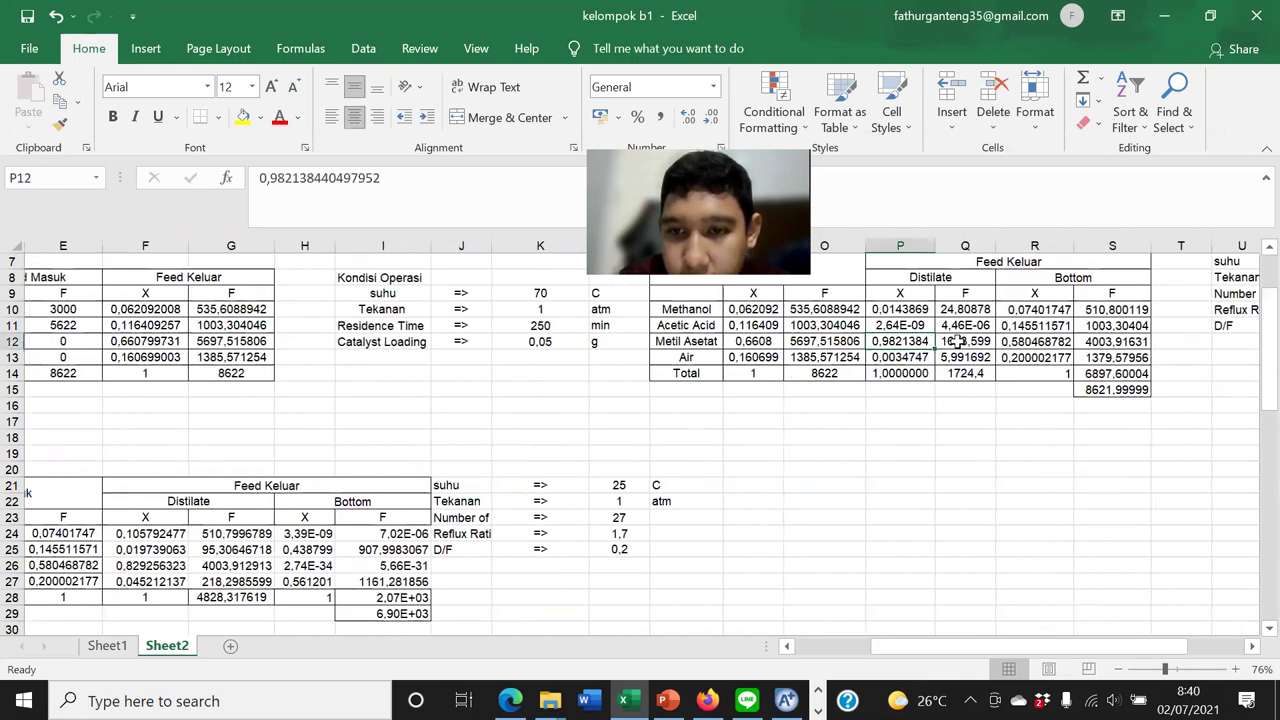
left_click(956, 342)
Return to the Neraca Massa RD 2 table and inspect its Metil Asetat distillate flow
left_click_drag(970, 648, 876, 646)
scroll(802, 473, "down", 4)
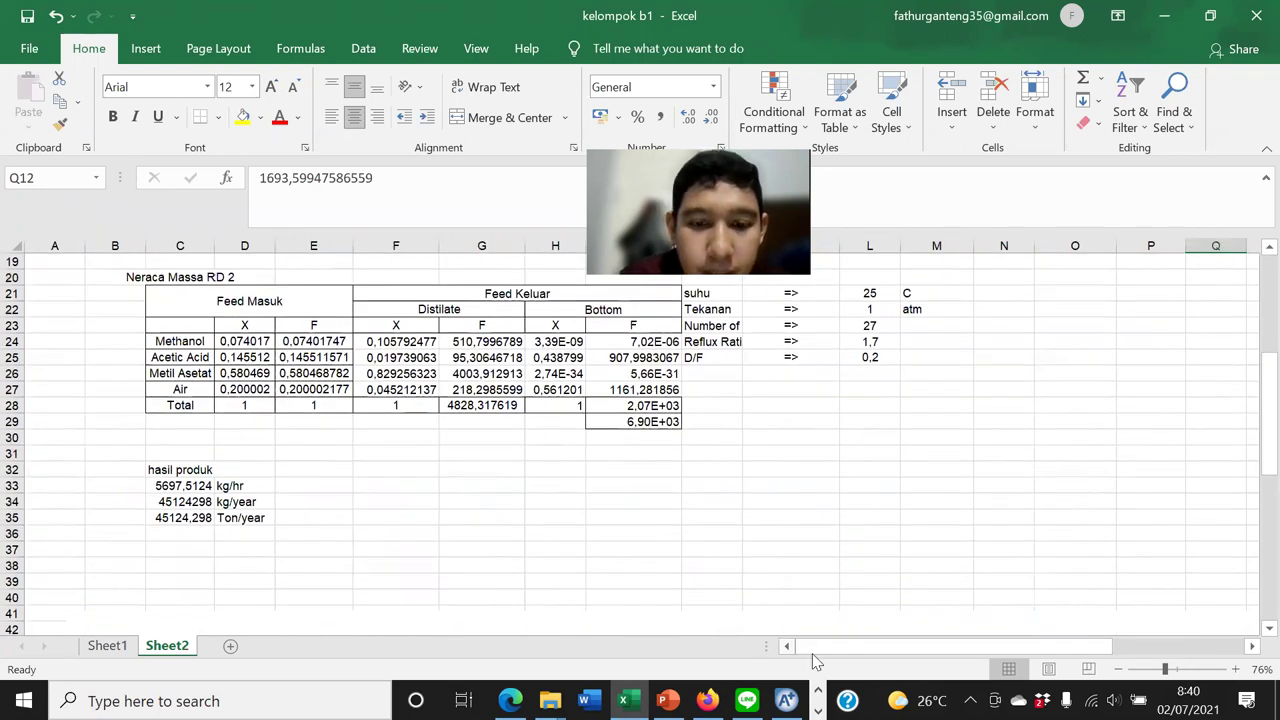
scroll(783, 600, "up", 2)
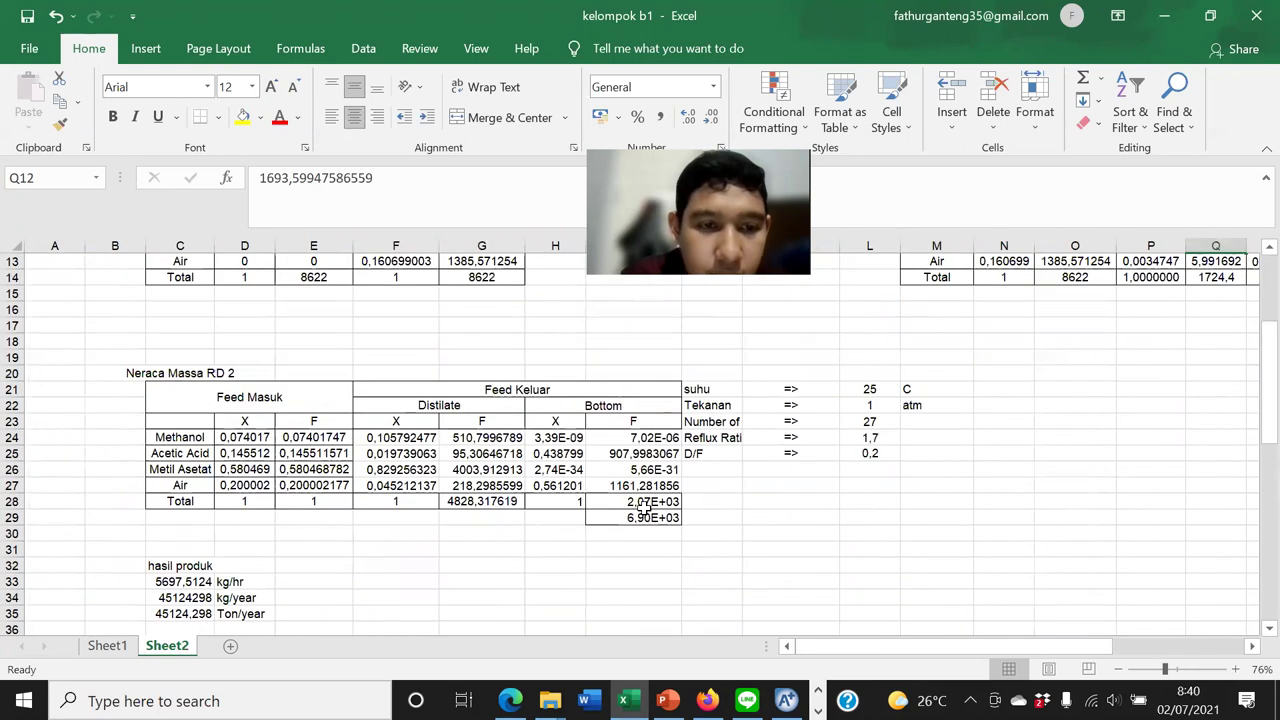
left_click(484, 480)
key("Up")
key("Up")
key("Up")
key("Up")
left_click(487, 471)
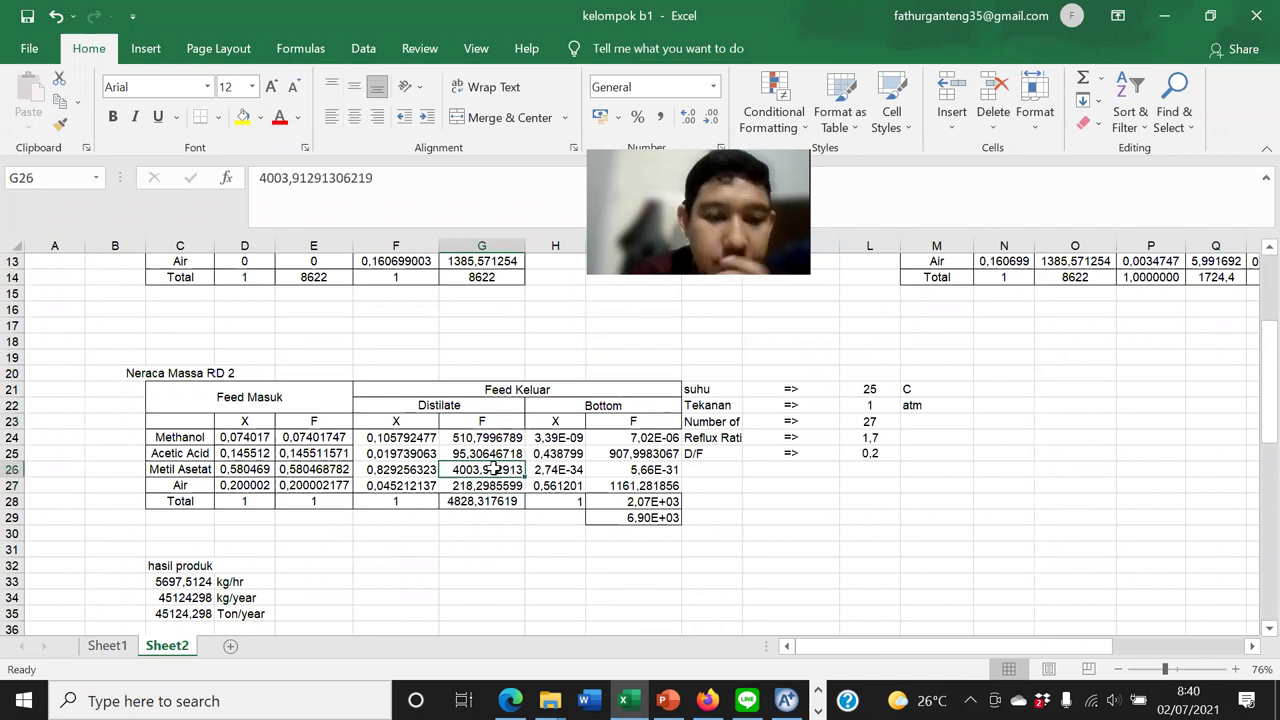
Check the formula for the kg/hr product amount and open the kg/year formula below it for inspection
left_click(200, 583)
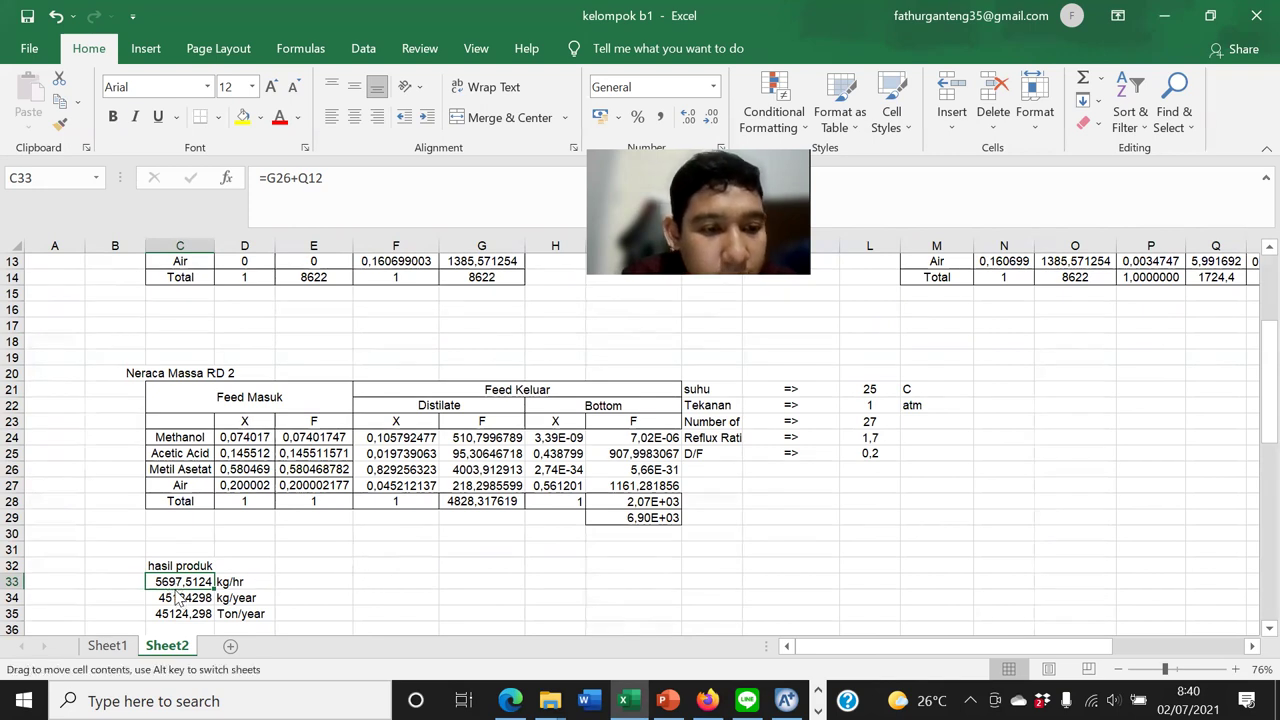
scroll(185, 585, "down", 1)
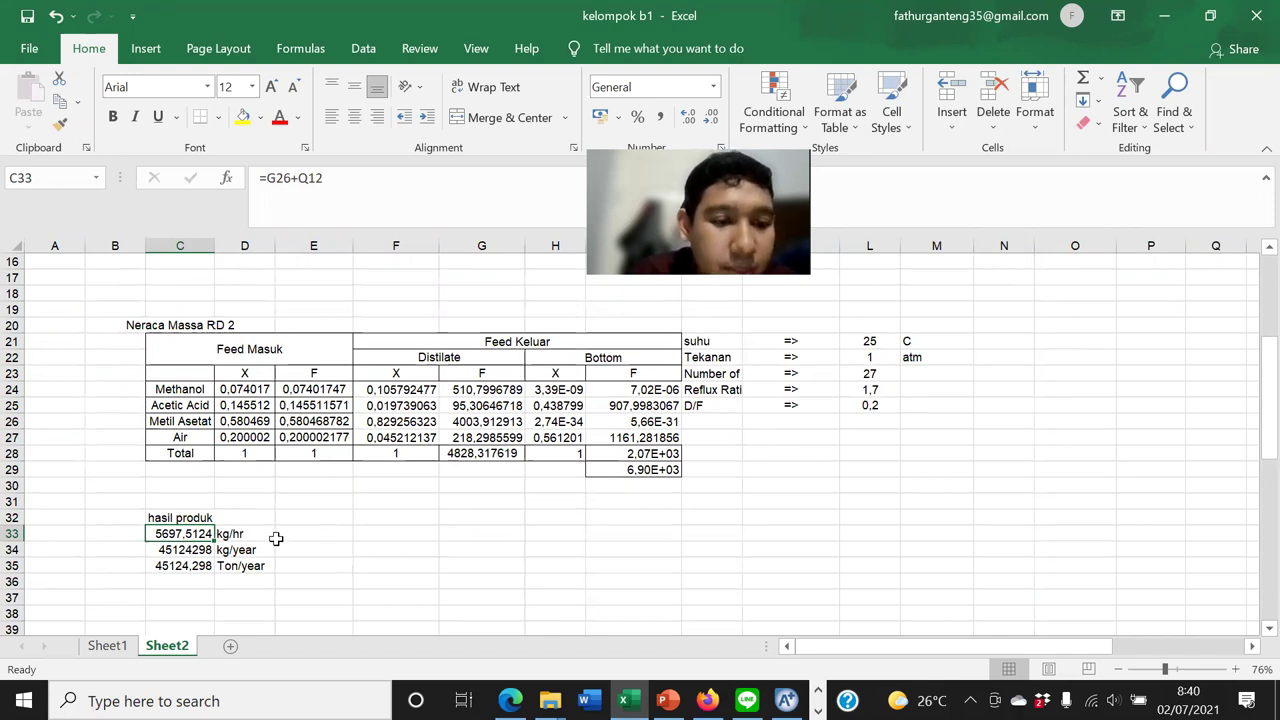
left_click(324, 536)
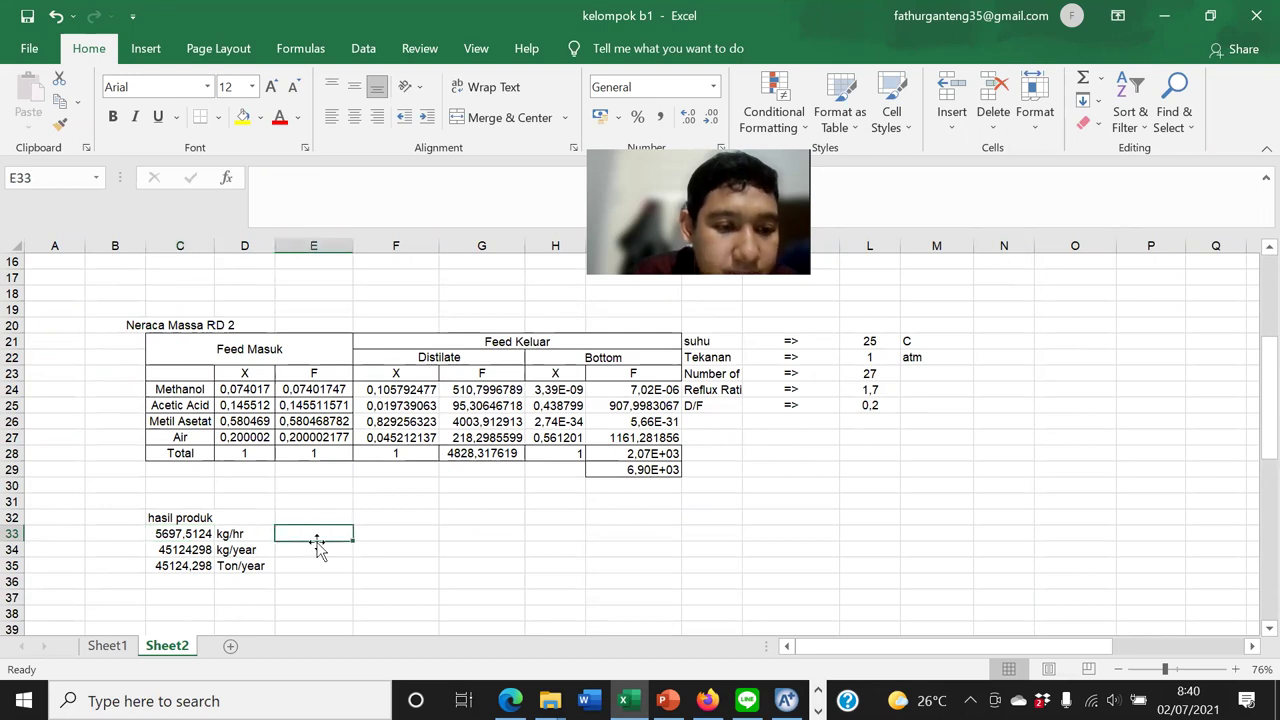
scroll(280, 550, "down", 2)
double_click(191, 454)
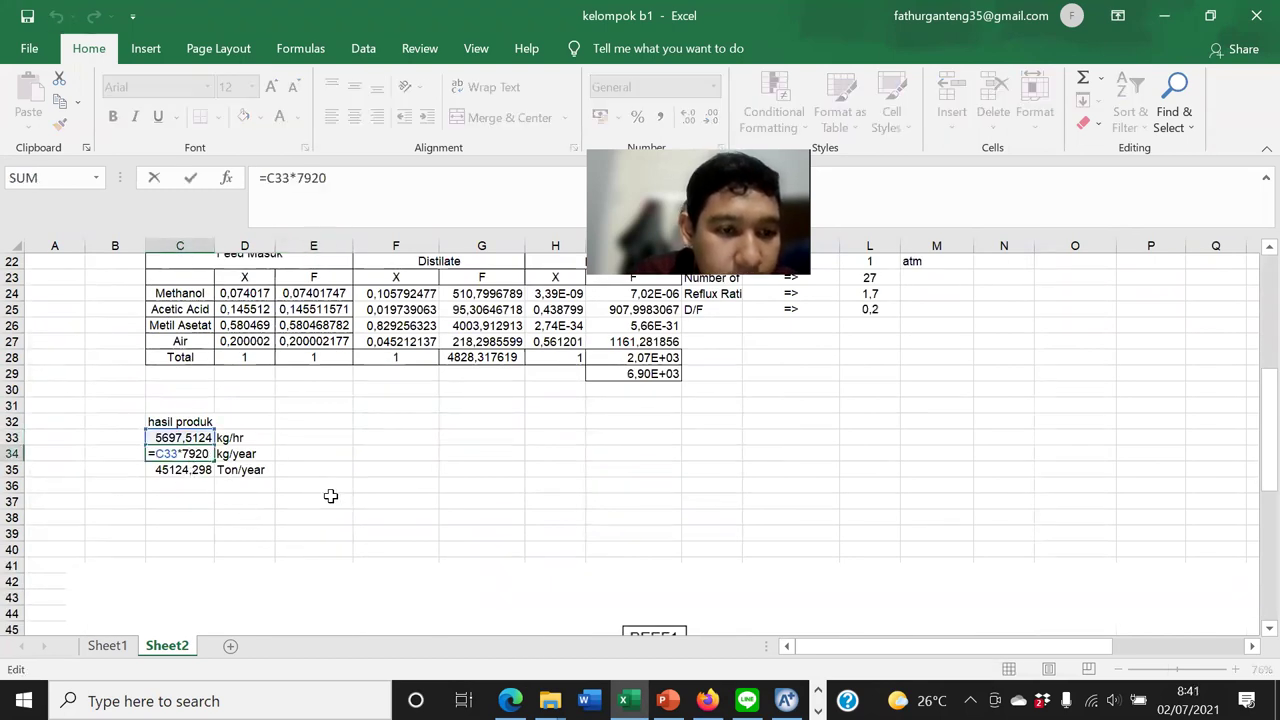
scroll(330, 496, "up", 1)
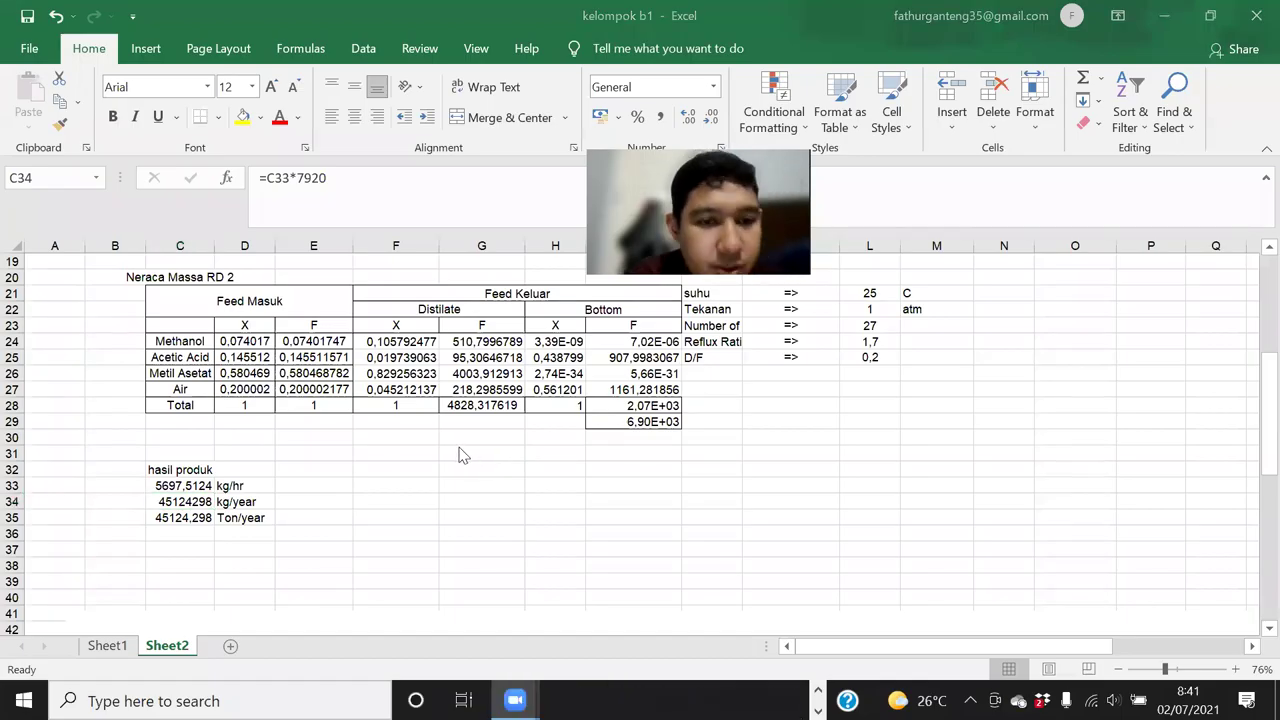
scroll(468, 452, "up", 2)
scroll(356, 533, "down", 1)
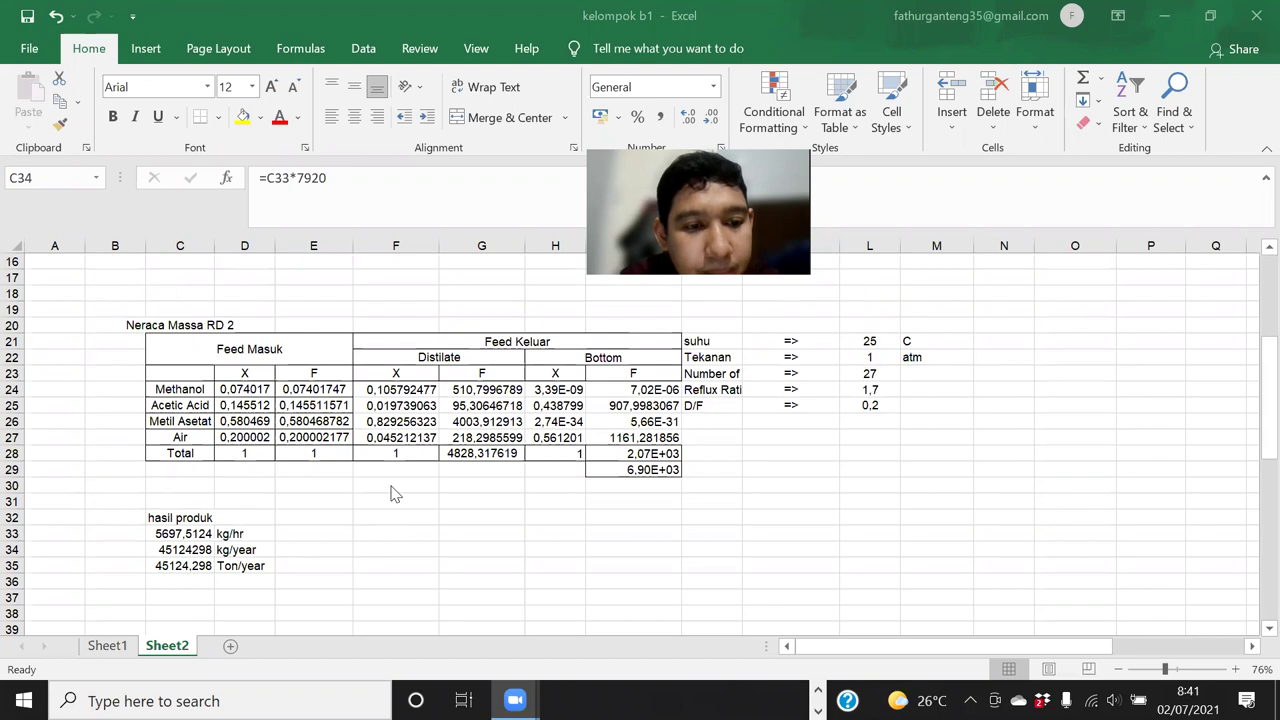
scroll(400, 495, "up", 1)
scroll(440, 510, "down", 2)
scroll(437, 508, "up", 2)
scroll(440, 507, "down", 2)
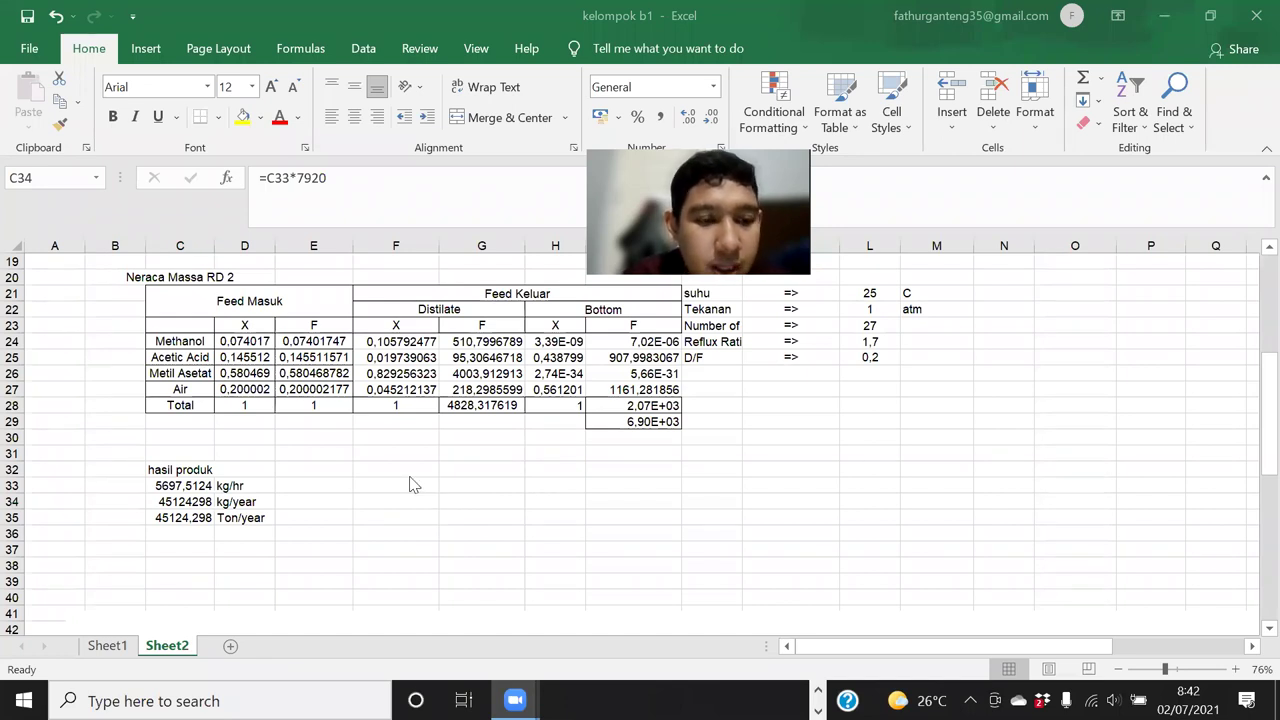
scroll(566, 534, "up", 2)
scroll(526, 529, "down", 2)
Examine the kg/year product amount and its formula under hasil produk, and deselect the cell
left_click(205, 500)
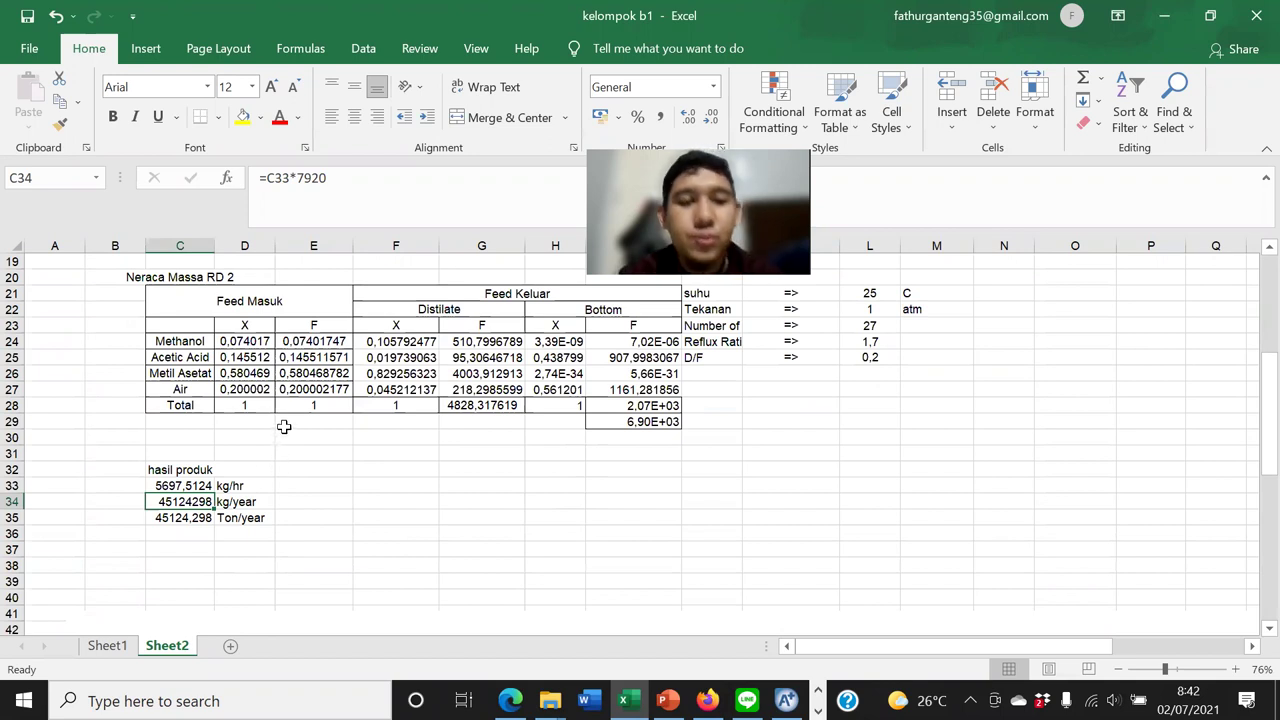
left_click(363, 488)
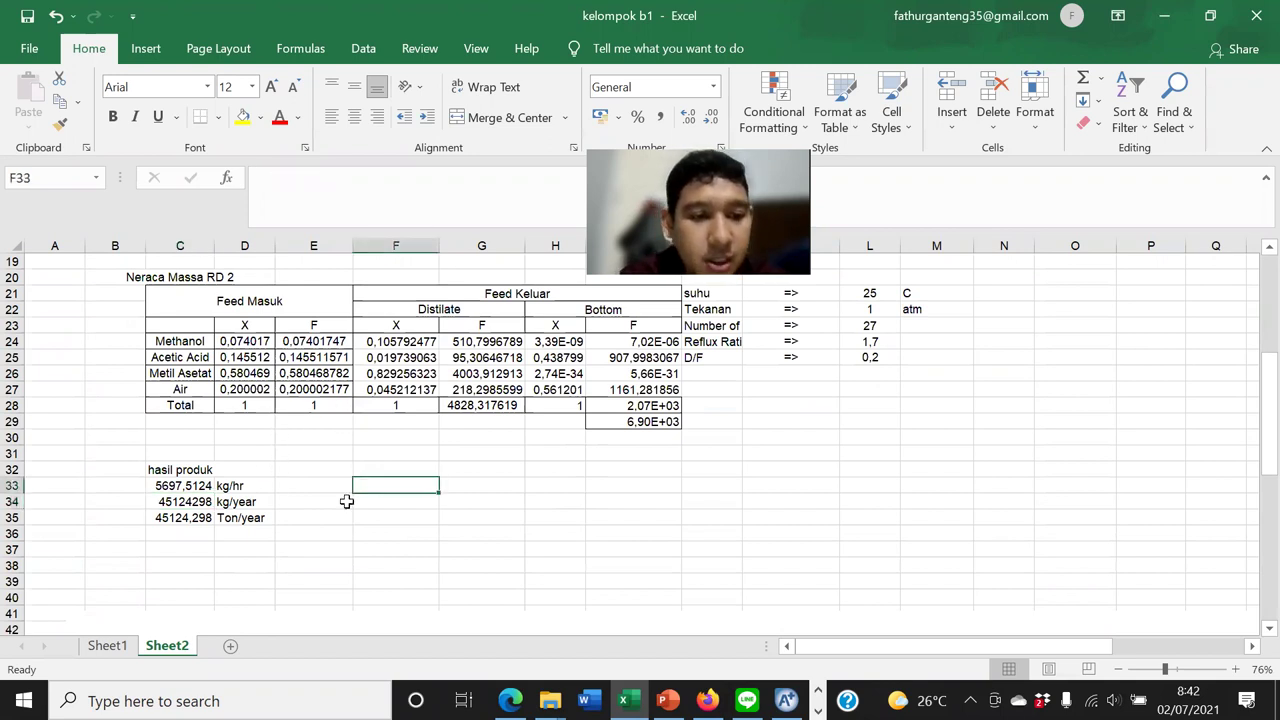
left_click(190, 506)
left_click(275, 560)
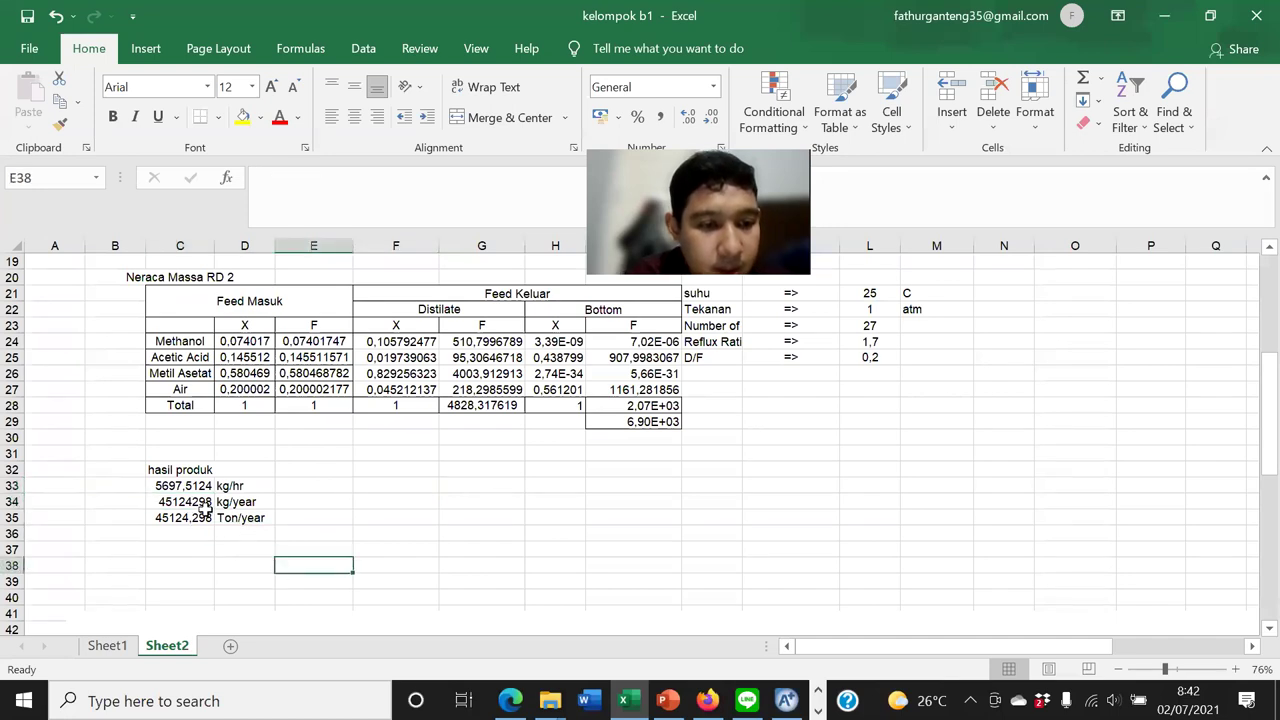
left_click(205, 508)
left_click(297, 550)
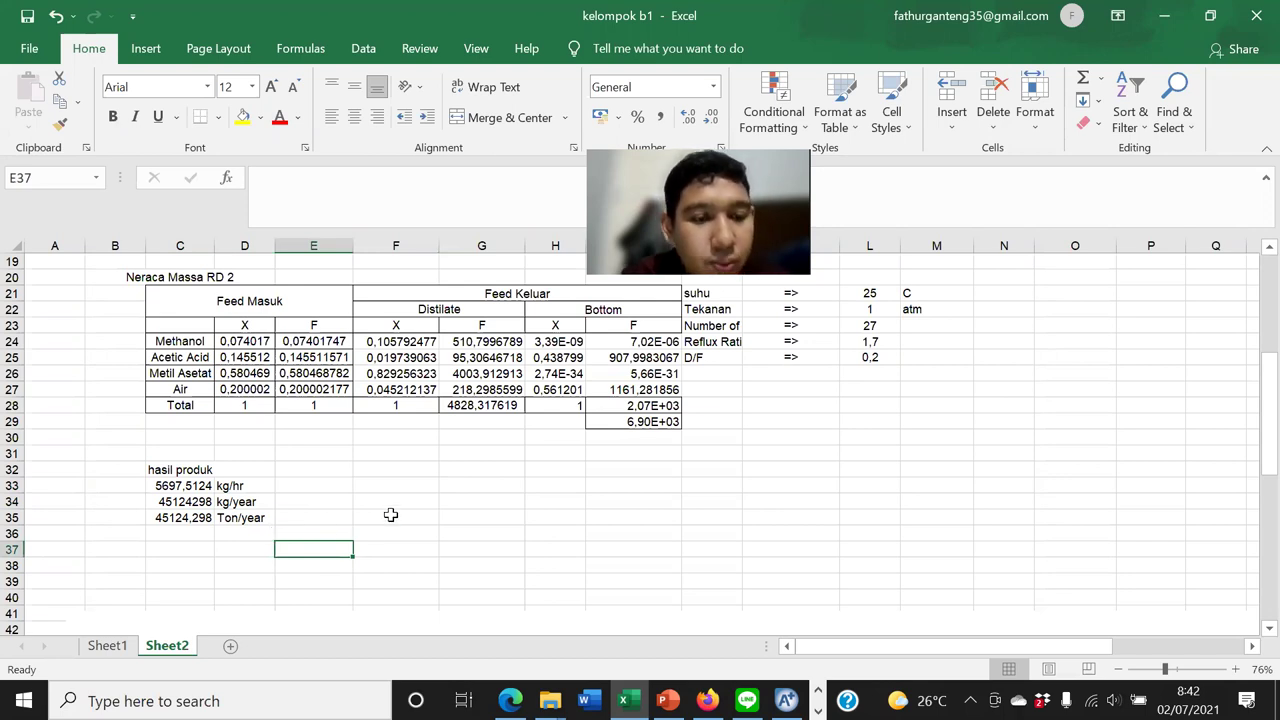
scroll(443, 503, "up", 2)
scroll(443, 503, "down", 2)
left_click(443, 503)
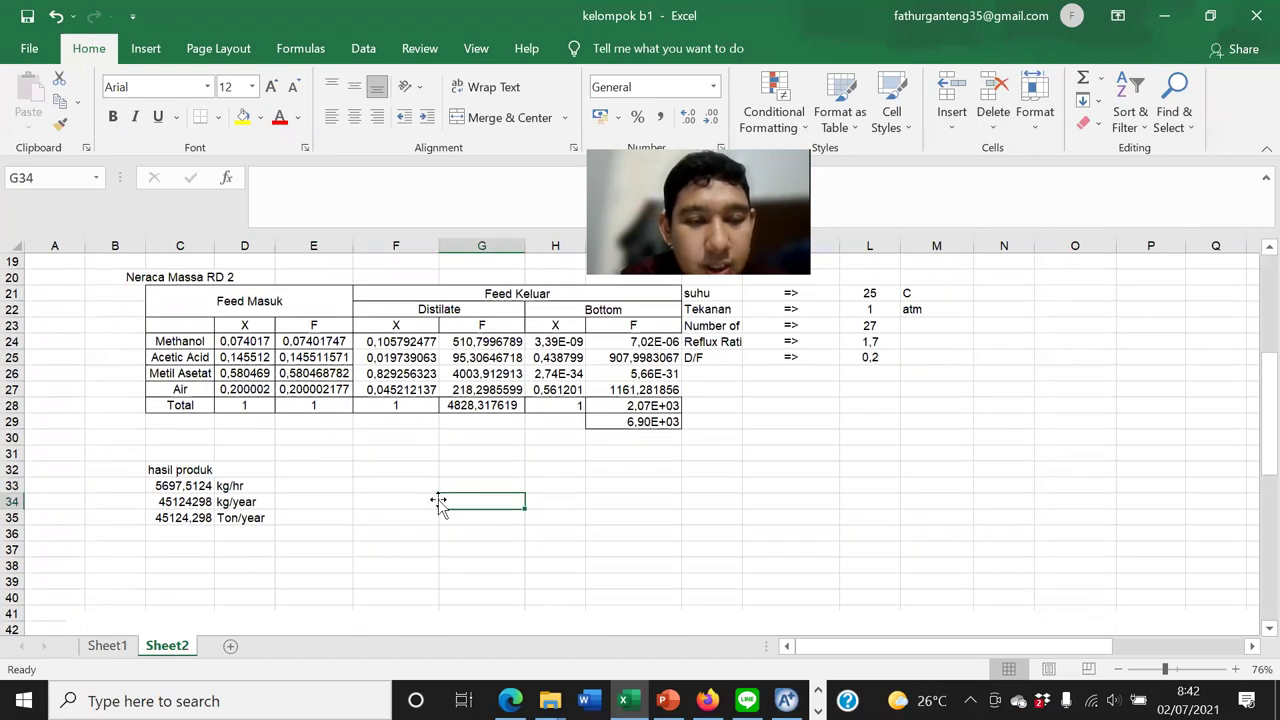
Inspect the conversion formula behind the Ton/year product amount
left_click(188, 518)
scroll(443, 508, "down", 1)
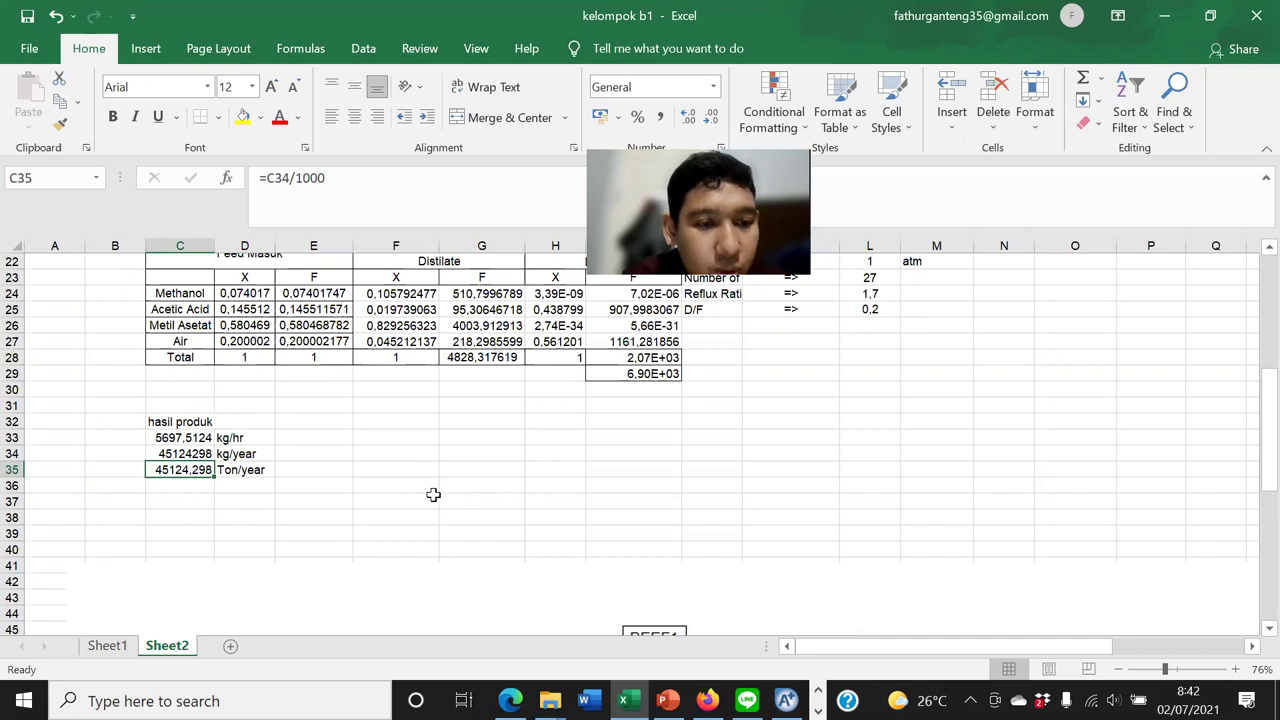
scroll(436, 498, "up", 2)
Look over the sheet again from the upper mass balance tables down to the product figures and the area below
left_click(443, 497)
scroll(443, 497, "down", 4)
scroll(500, 502, "up", 4)
scroll(556, 507, "up", 1)
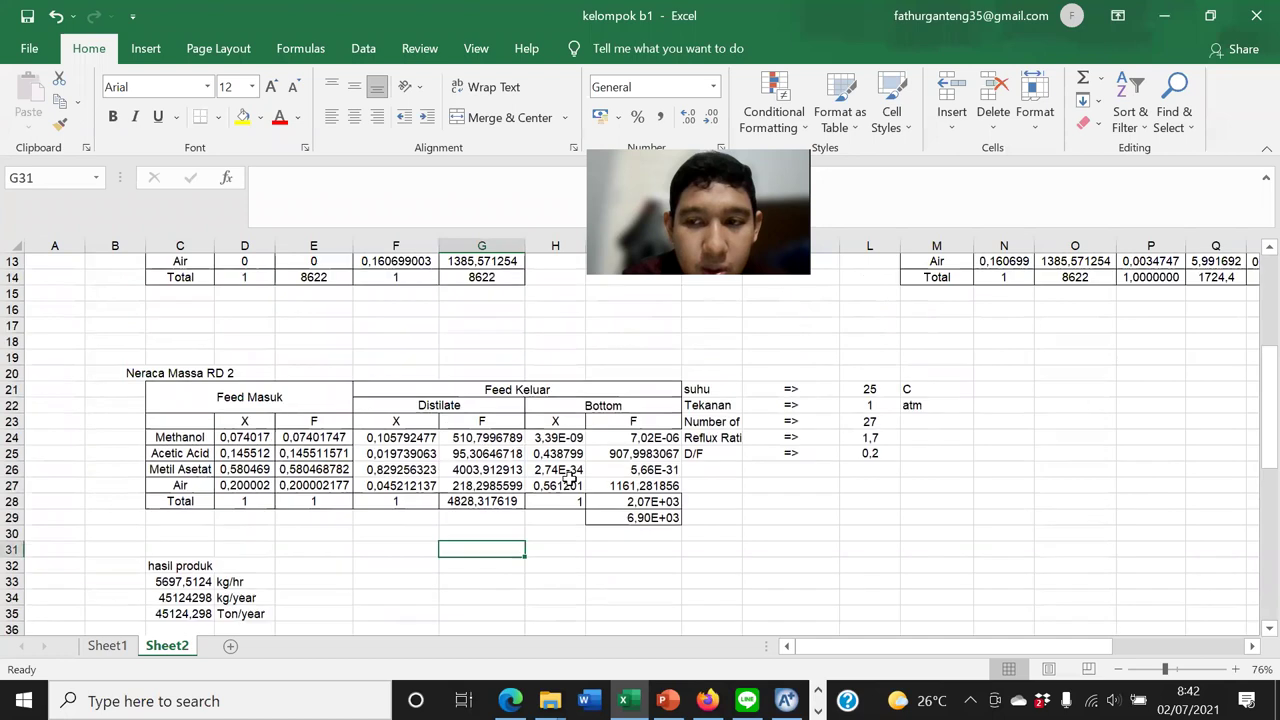
scroll(568, 480, "down", 5)
scroll(568, 480, "up", 4)
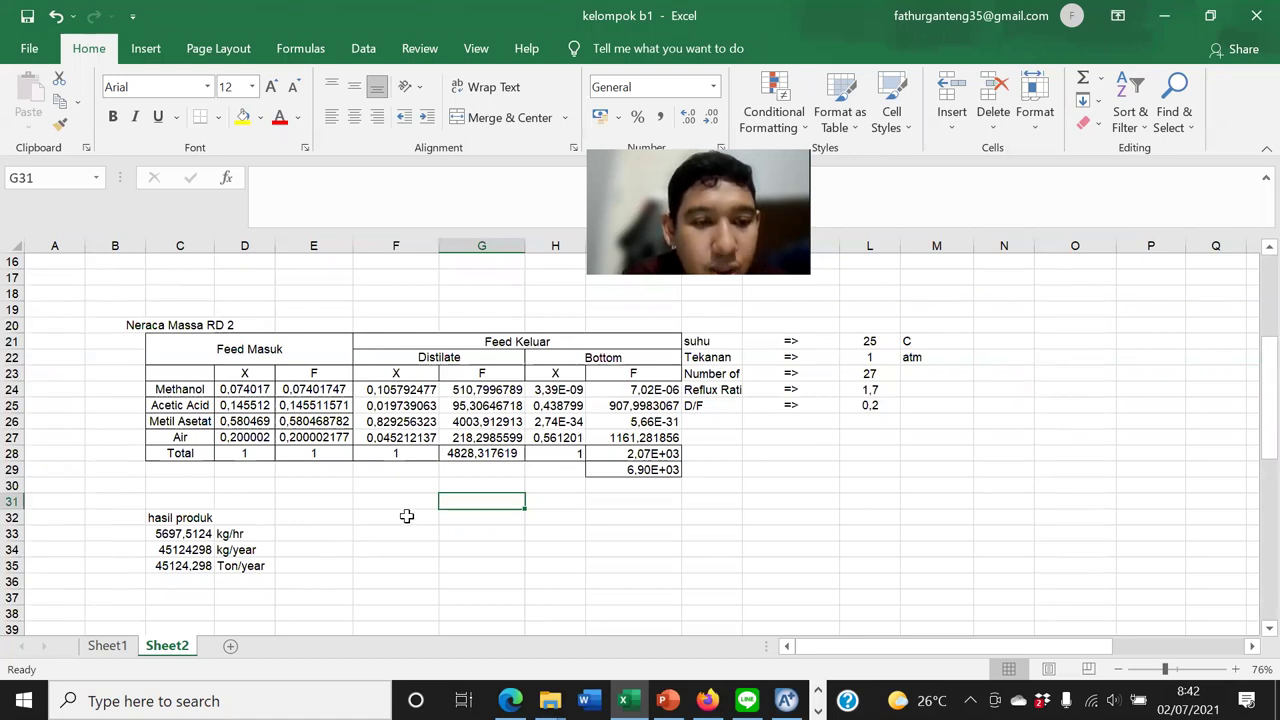
scroll(560, 549, "up", 5)
scroll(829, 565, "down", 6)
scroll(829, 560, "up", 6)
left_click(805, 565)
scroll(800, 570, "down", 5)
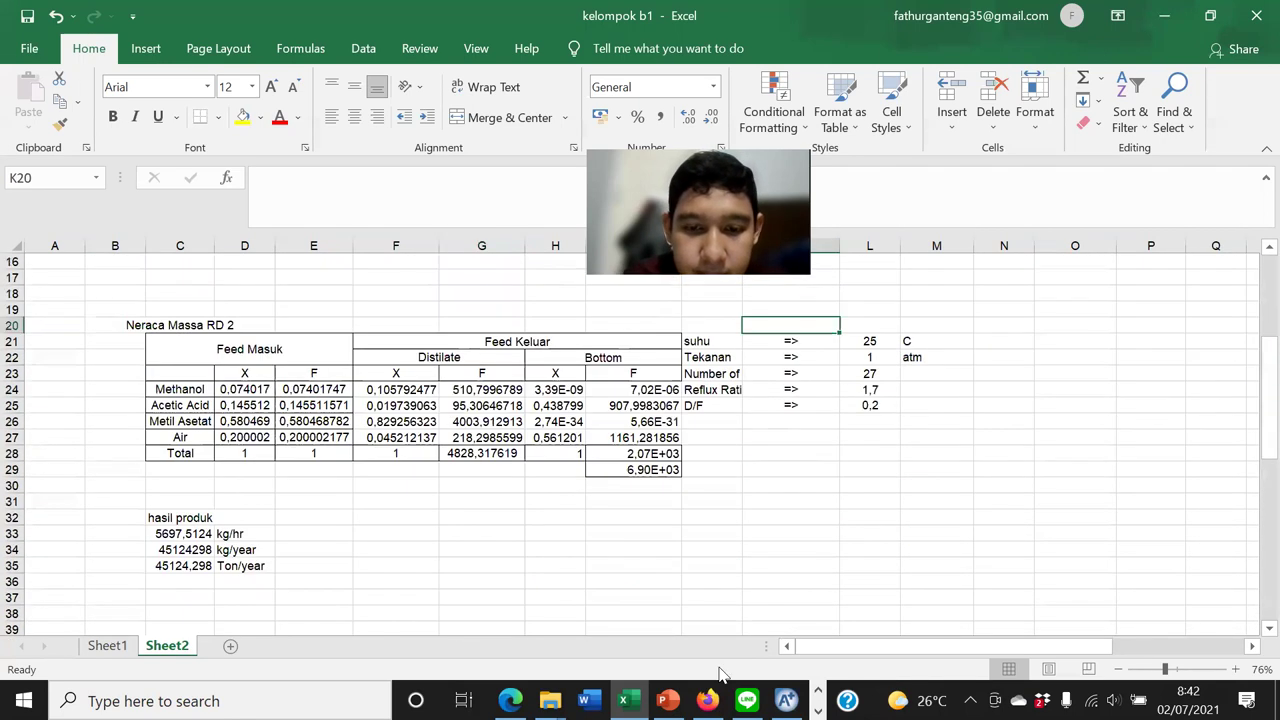
left_click(614, 567)
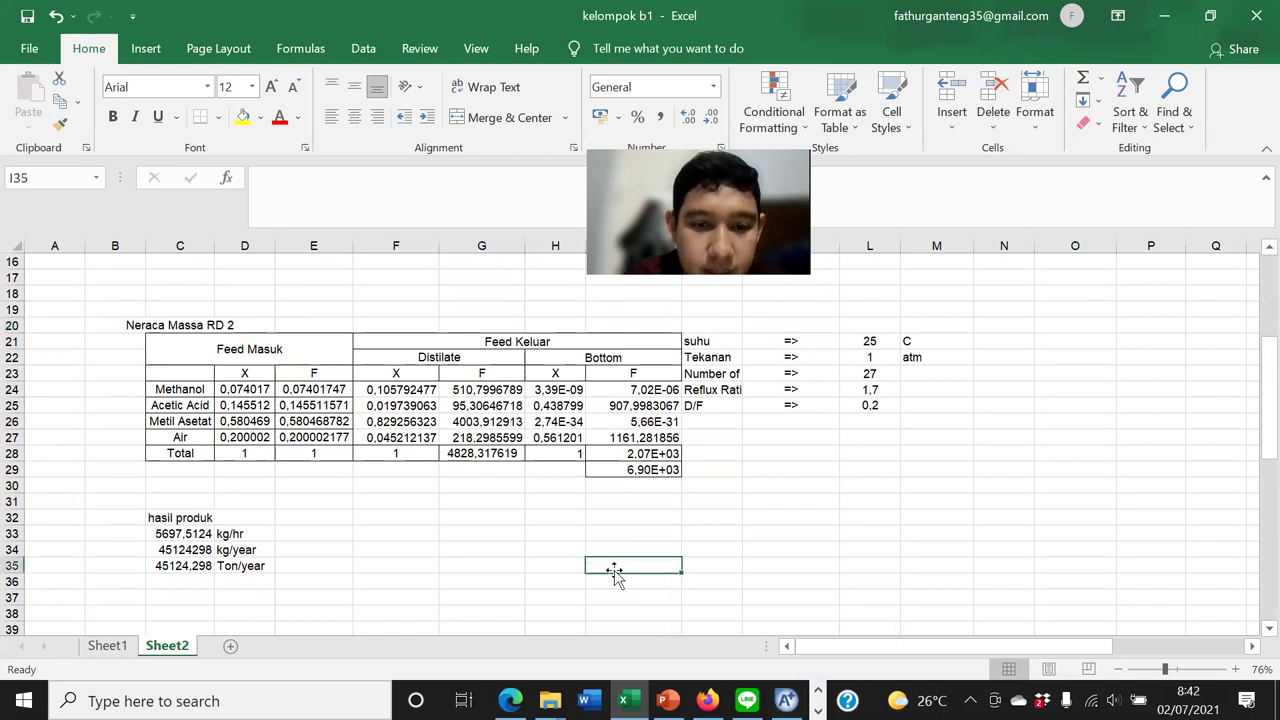
Switch to the Aspen Plus simulation and examine the main flowsheet from the METHANOL and ACE-AC feeds to the column products
left_click(786, 695)
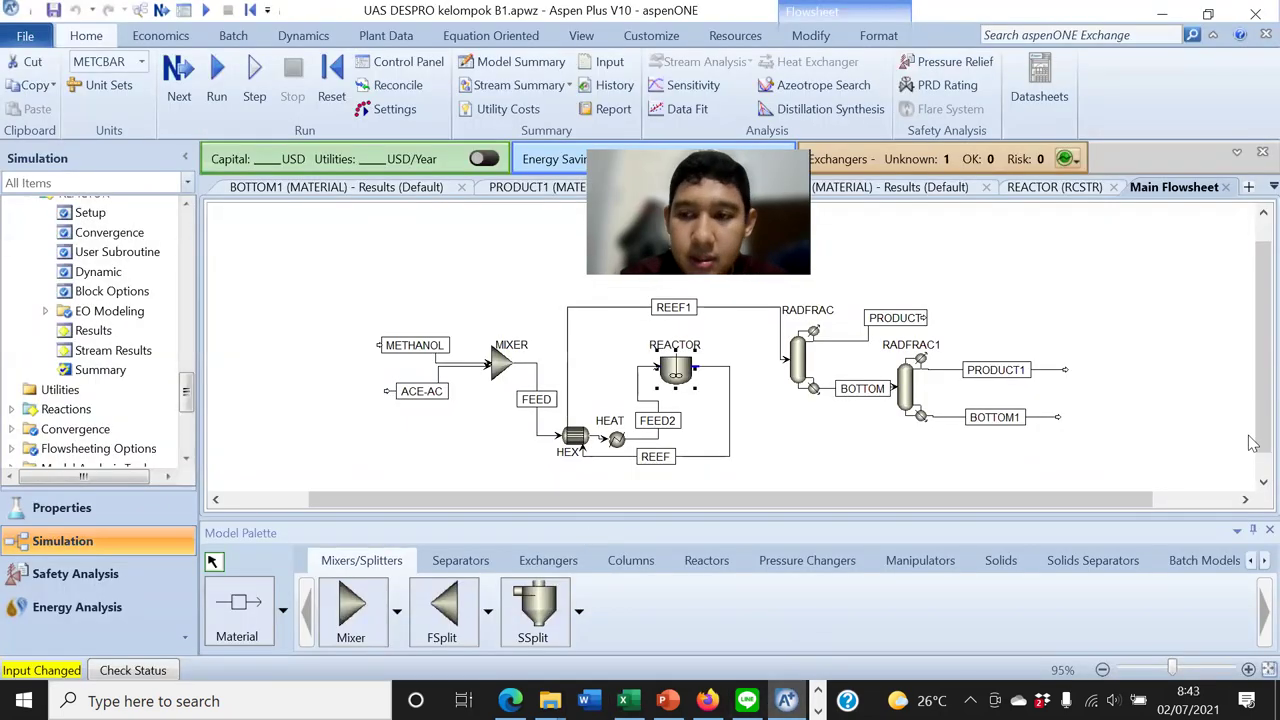
scroll(1253, 443, "up", 1)
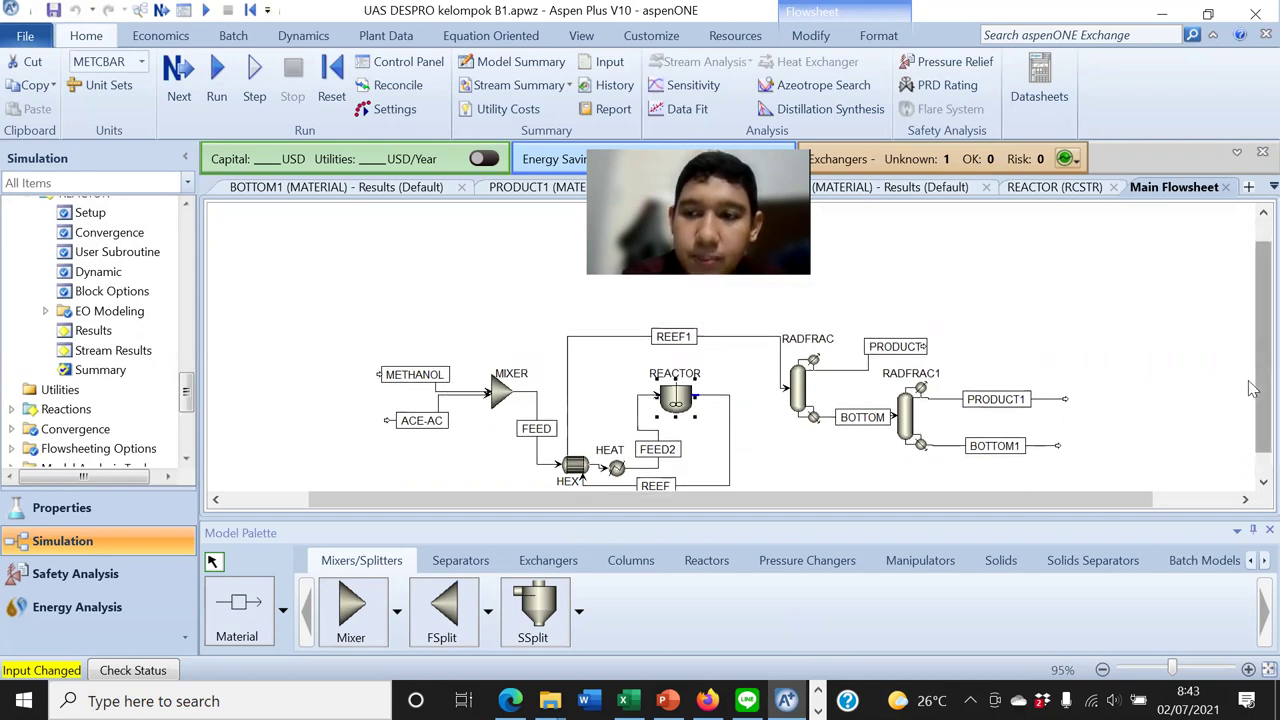
scroll(1253, 388, "up", 1)
scroll(770, 362, "down", 2)
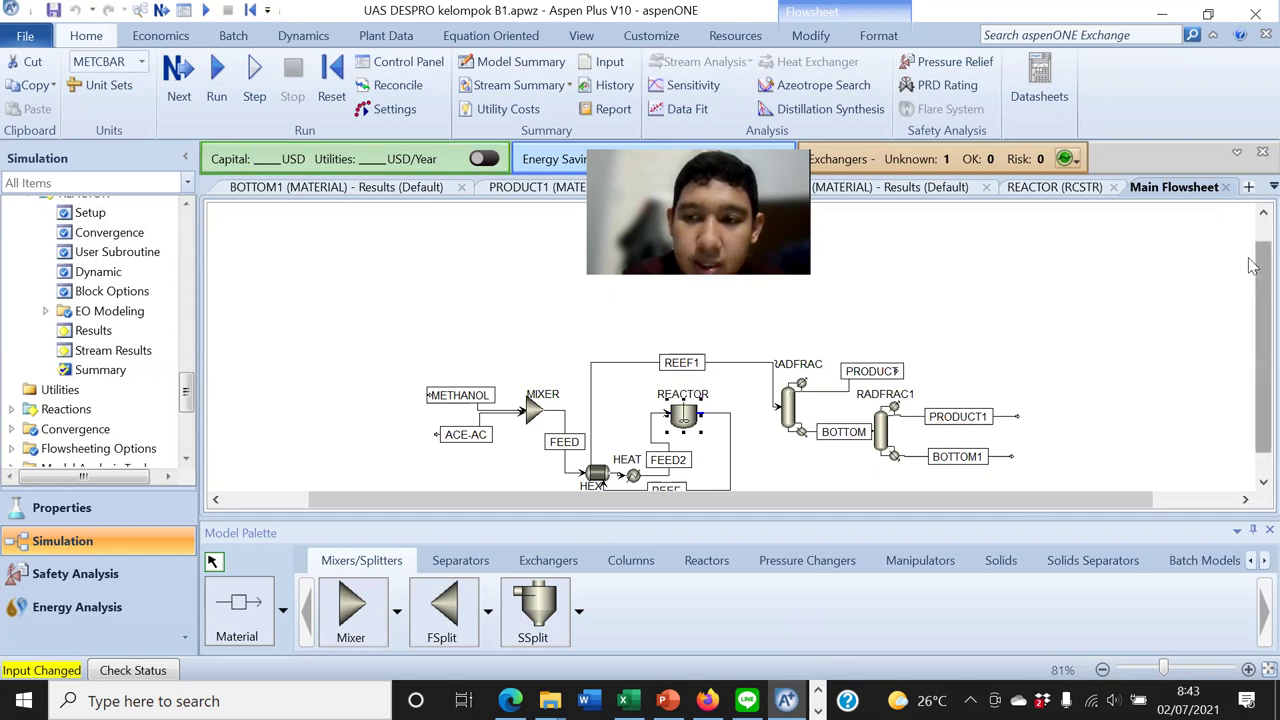
scroll(1255, 240, "up", 1)
left_click_drag(1253, 232, 1255, 345)
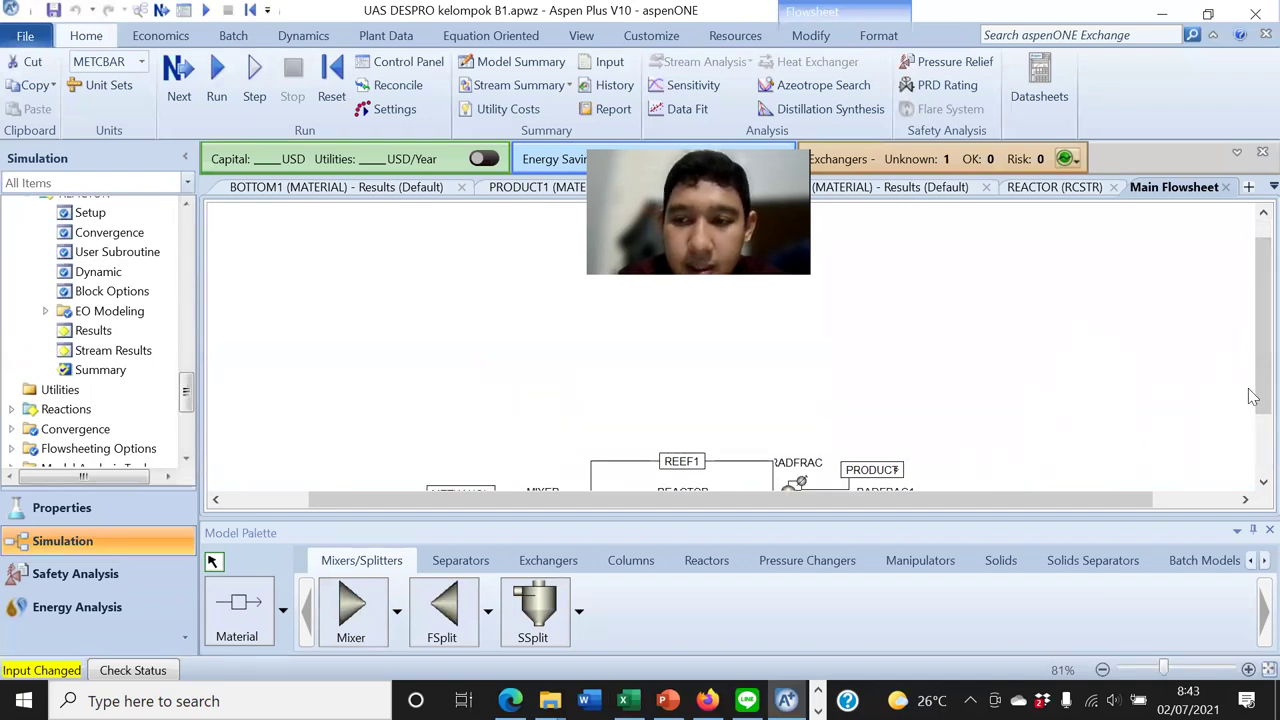
scroll(740, 440, "down", 1)
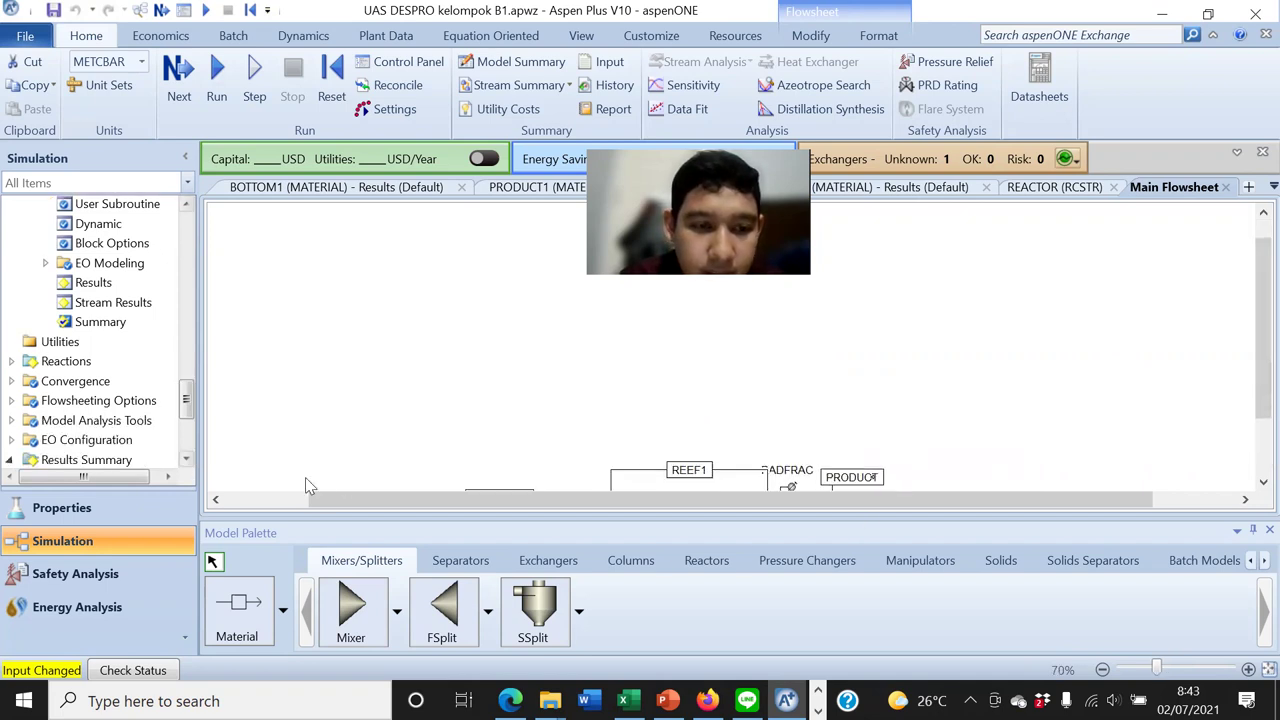
scroll(149, 337, "down", 2)
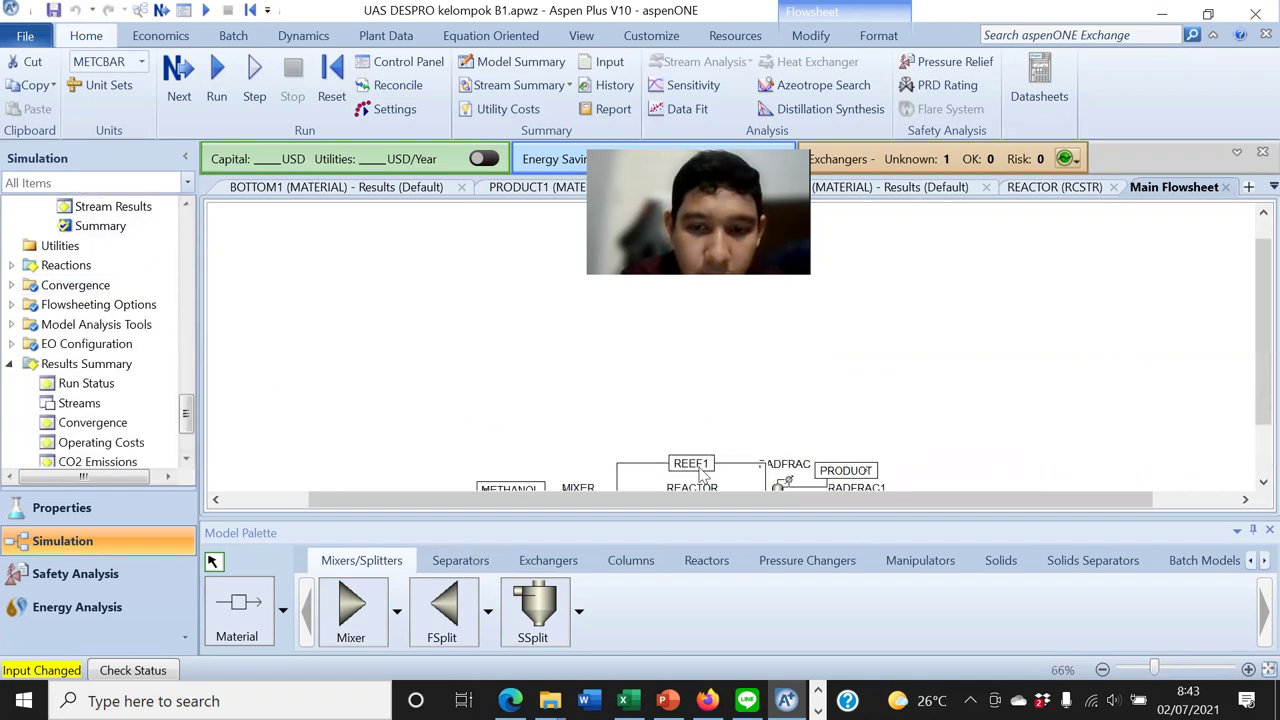
left_click_drag(1264, 330, 1264, 382)
scroll(435, 460, "up", 3)
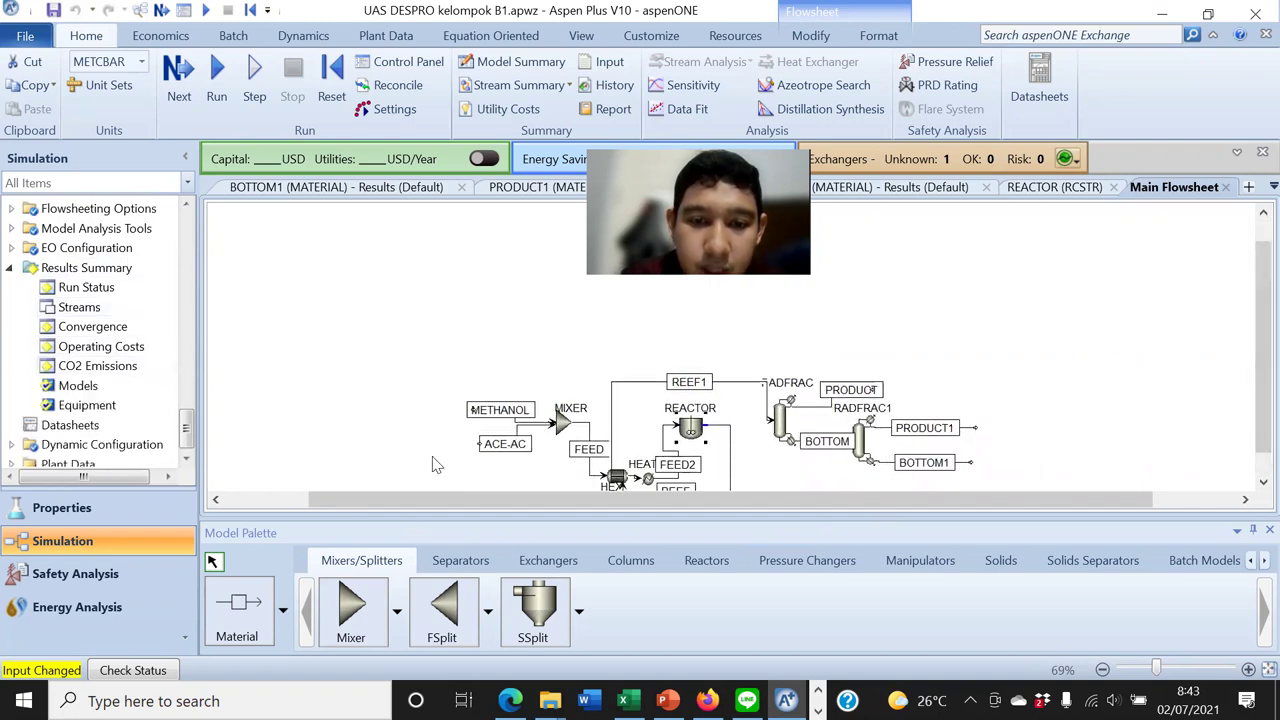
scroll(435, 460, "down", 2)
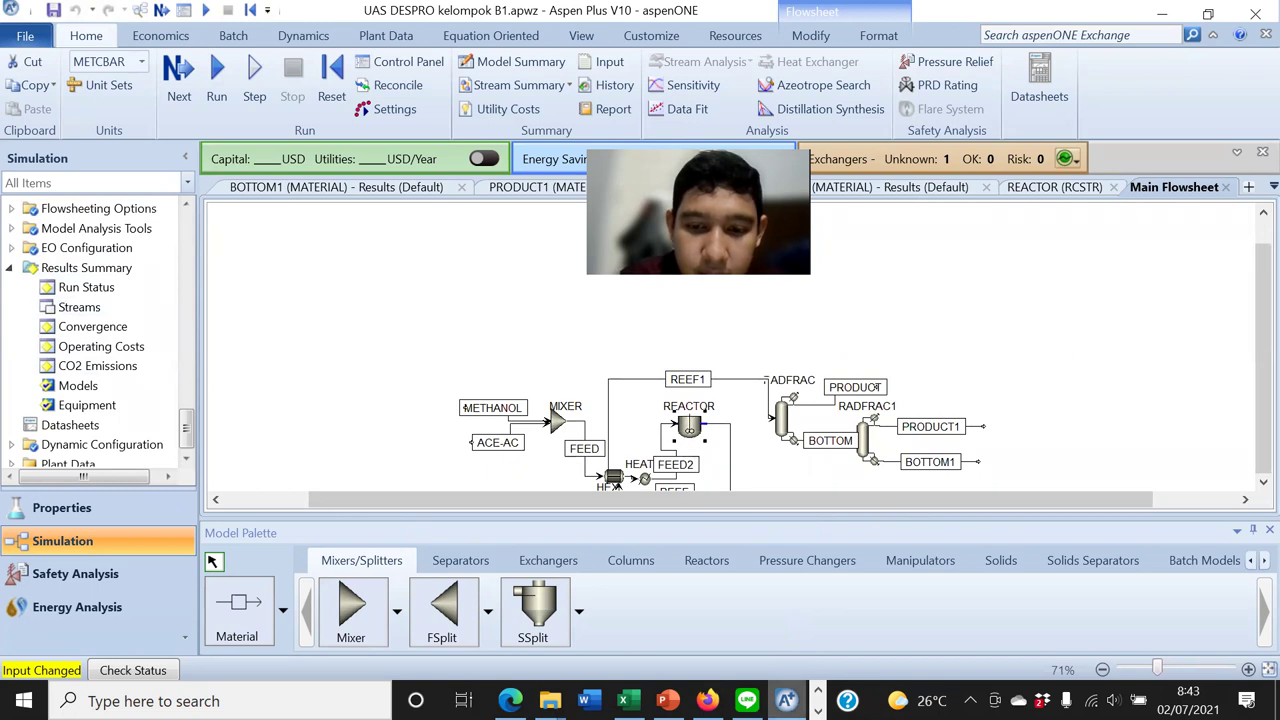
mouse_move(788, 700)
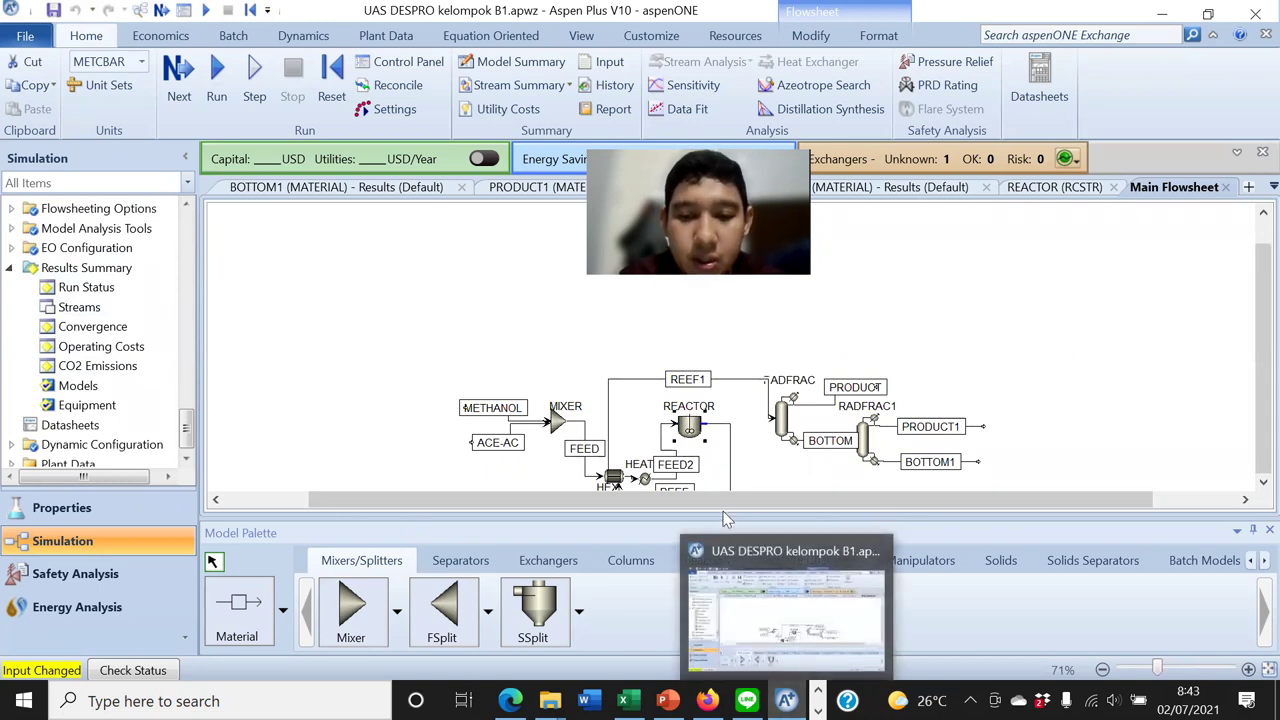
left_click_drag(721, 502, 805, 502)
left_click_drag(903, 527, 766, 520)
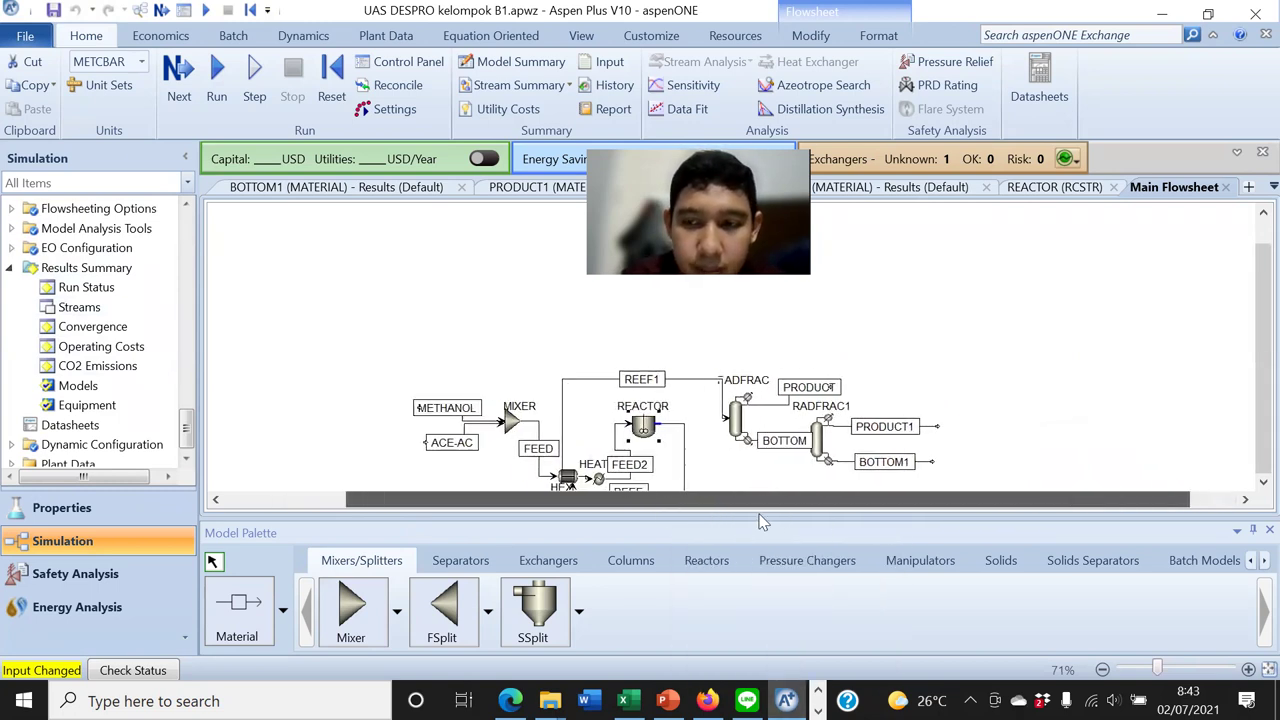